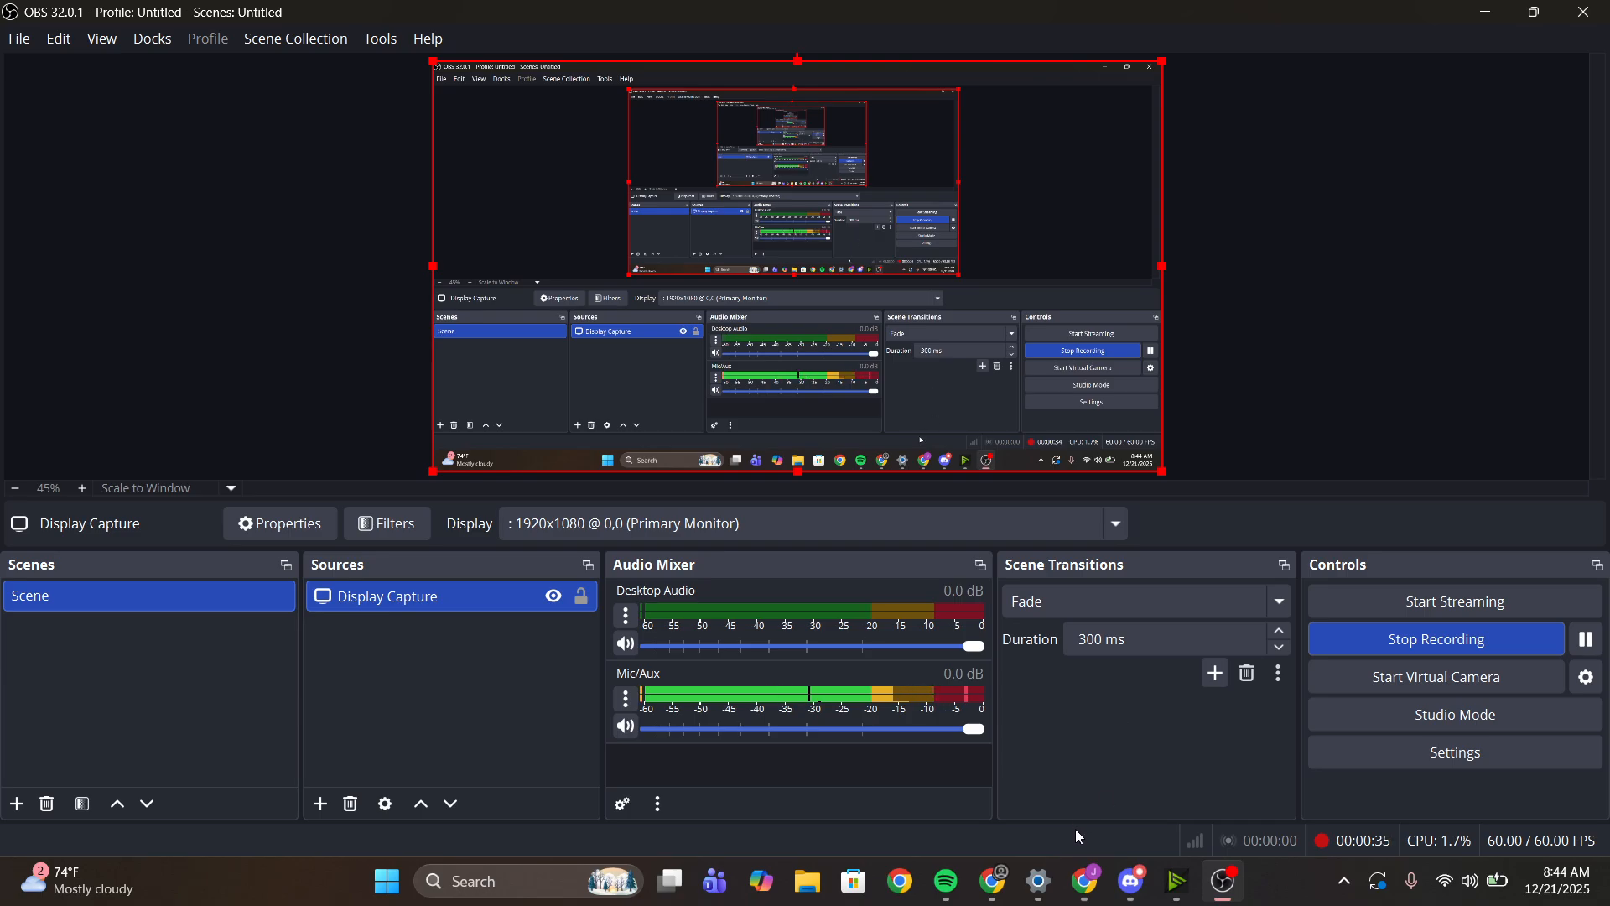
# - Switch to Chrome, review the help pages on Linear Sketch Pattern and Construction, and return to the CADvent 25-26 Day 2 Part Studio
pyautogui.click(1086, 880)
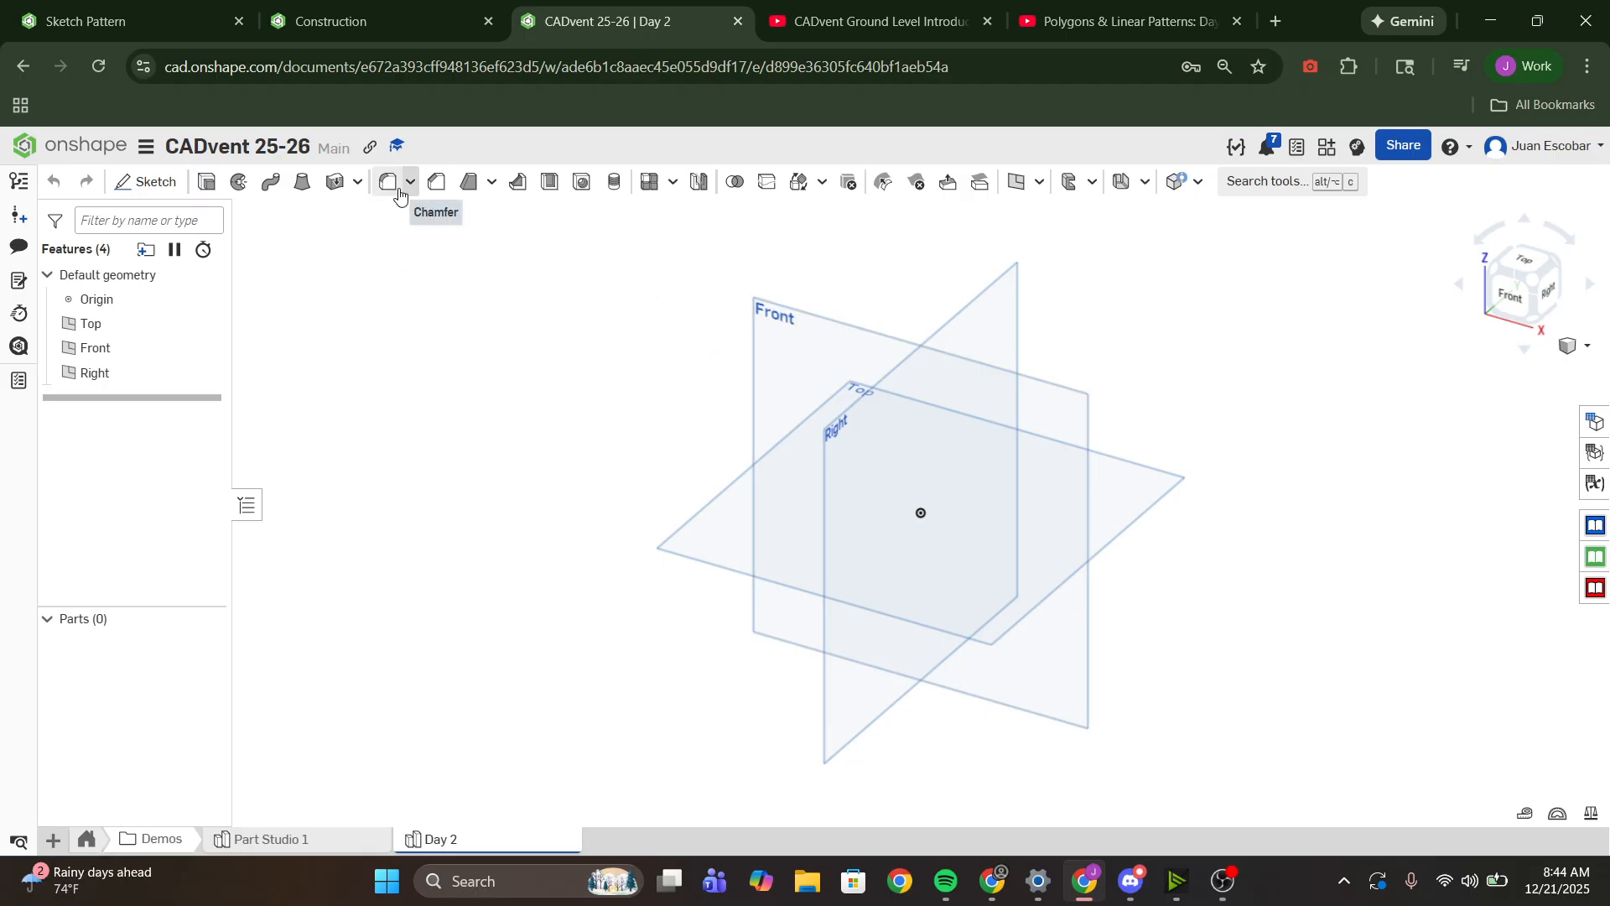
pyautogui.click(153, 8)
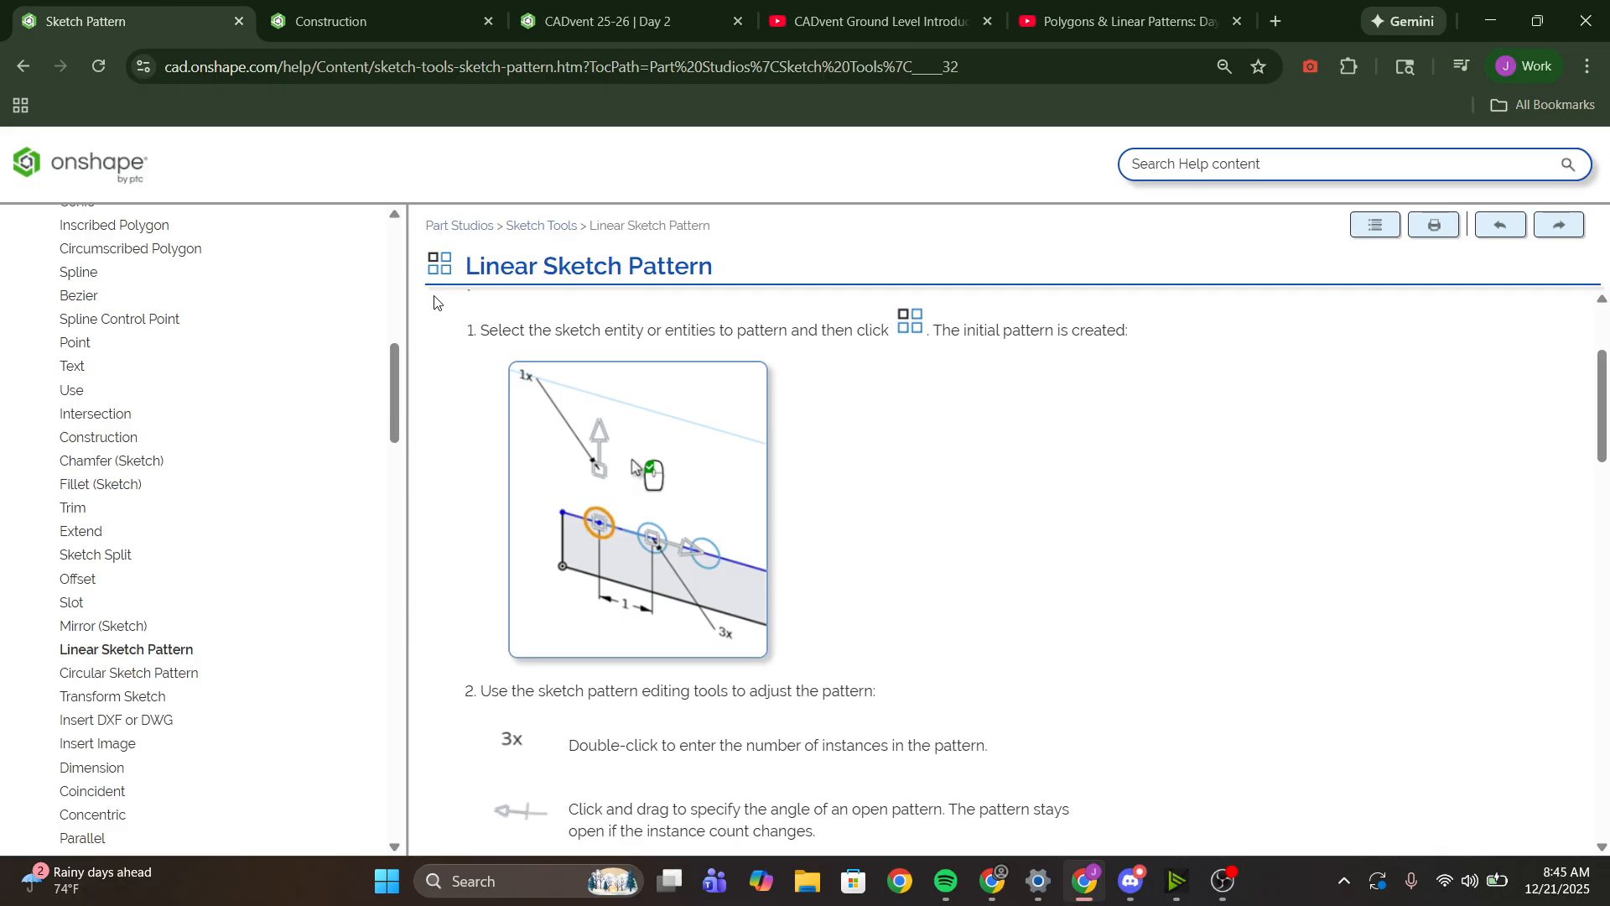
pyautogui.click(386, 20)
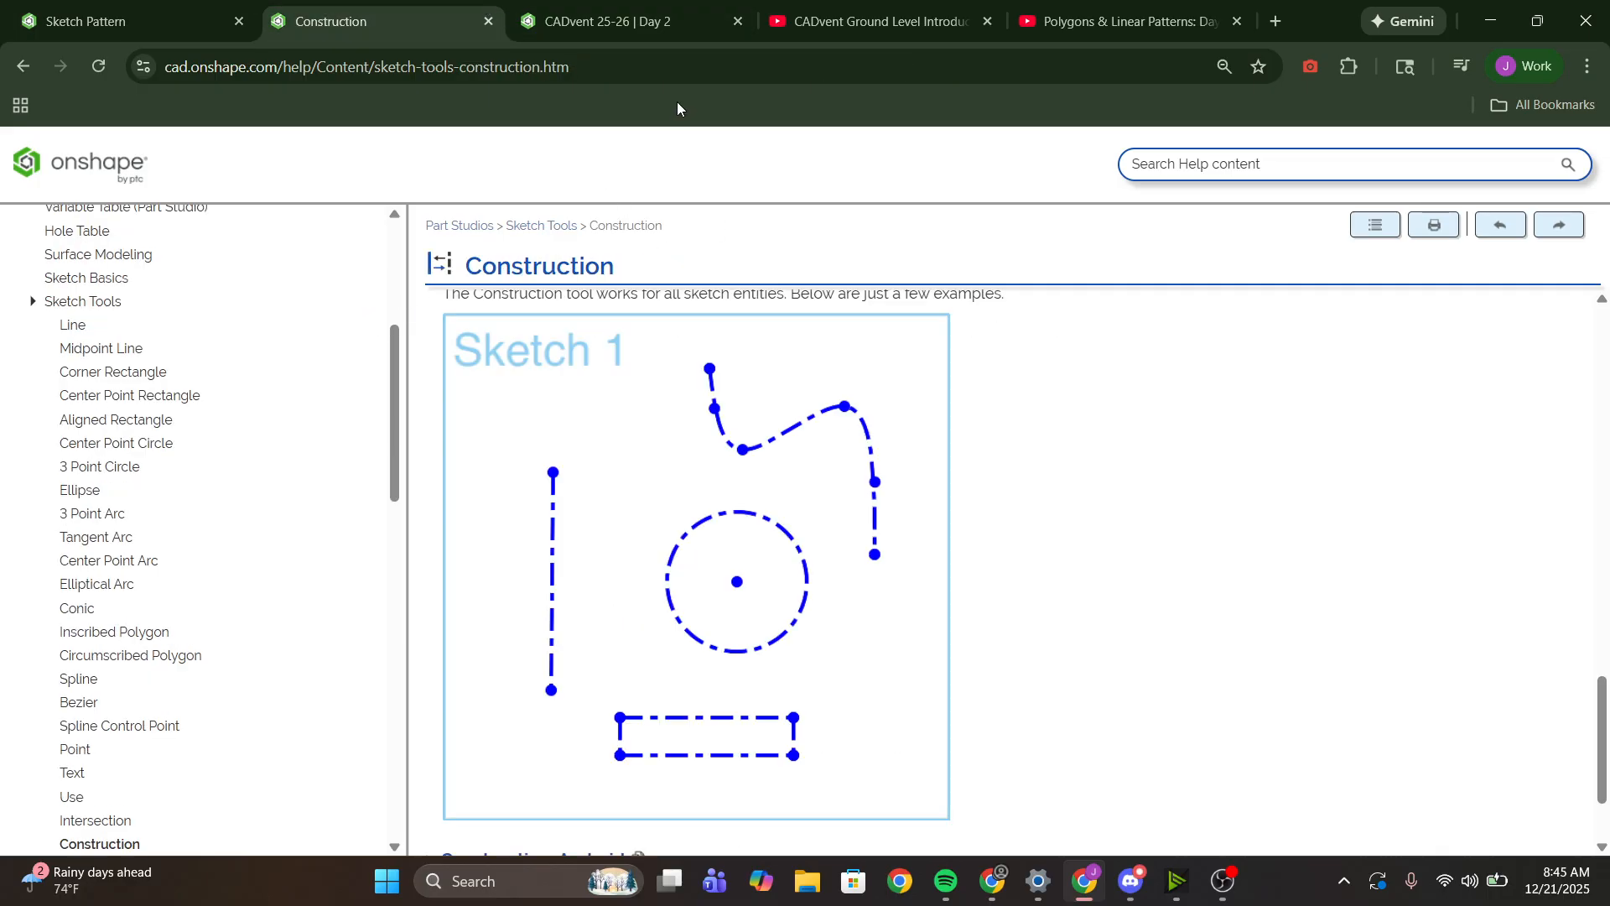
pyautogui.click(675, 10)
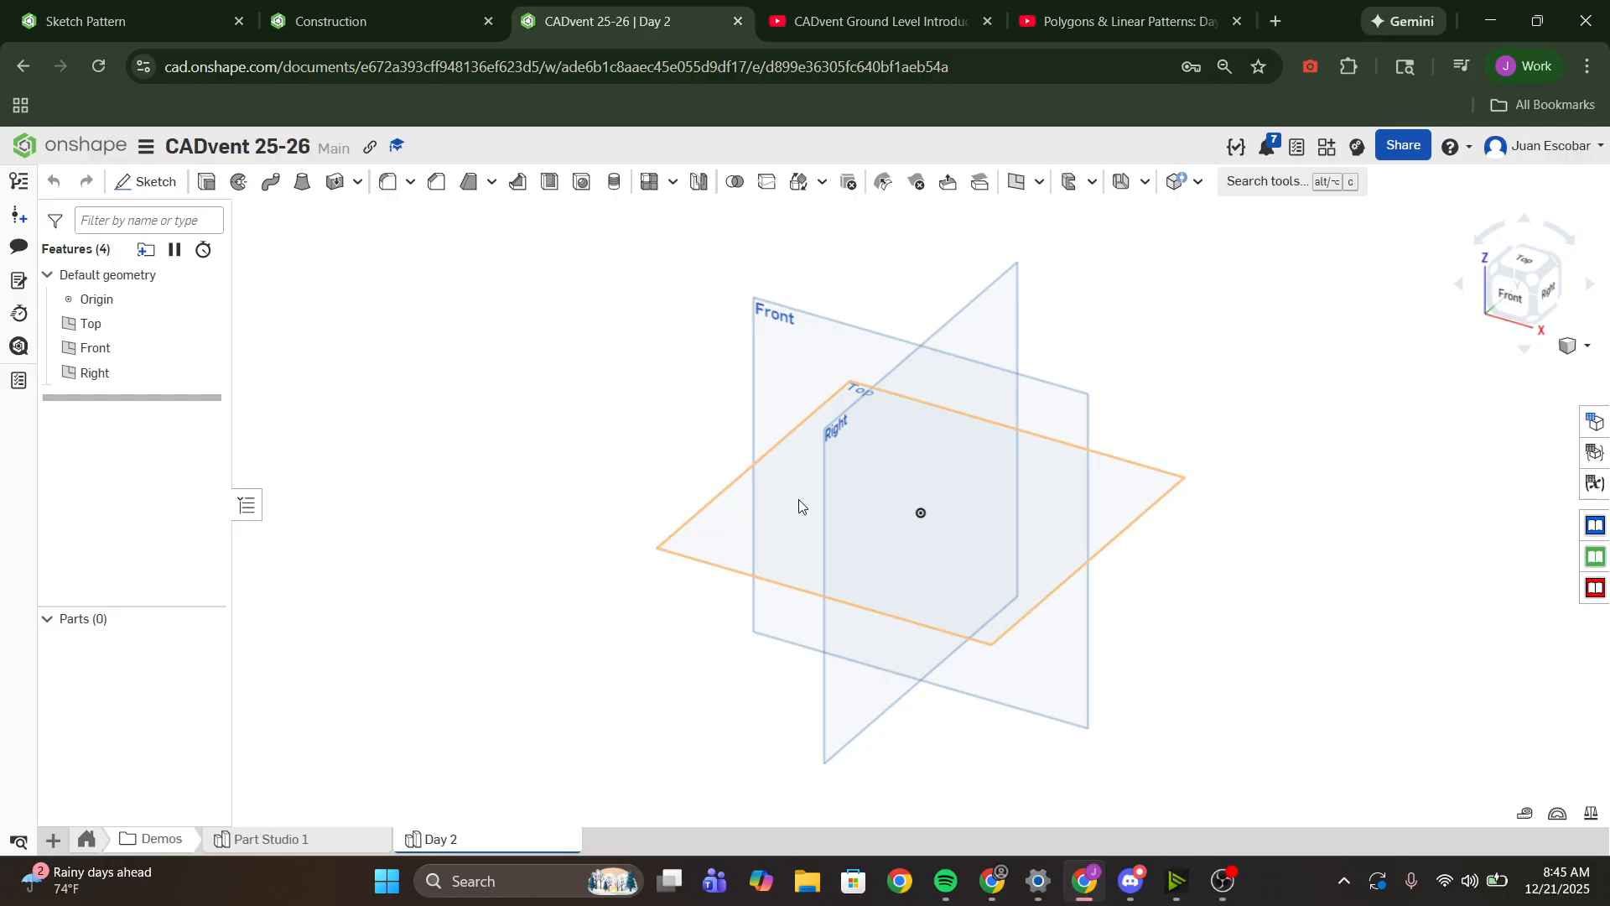
# - Start a new sketch on the Top plane and view it face-on
pyautogui.moveTo(765, 509)
pyautogui.mouseDown(button='right')
pyautogui.moveTo(822, 513)
pyautogui.moveTo(752, 481)
pyautogui.moveTo(803, 476)
pyautogui.moveTo(769, 493)
pyautogui.mouseUp(button='right')
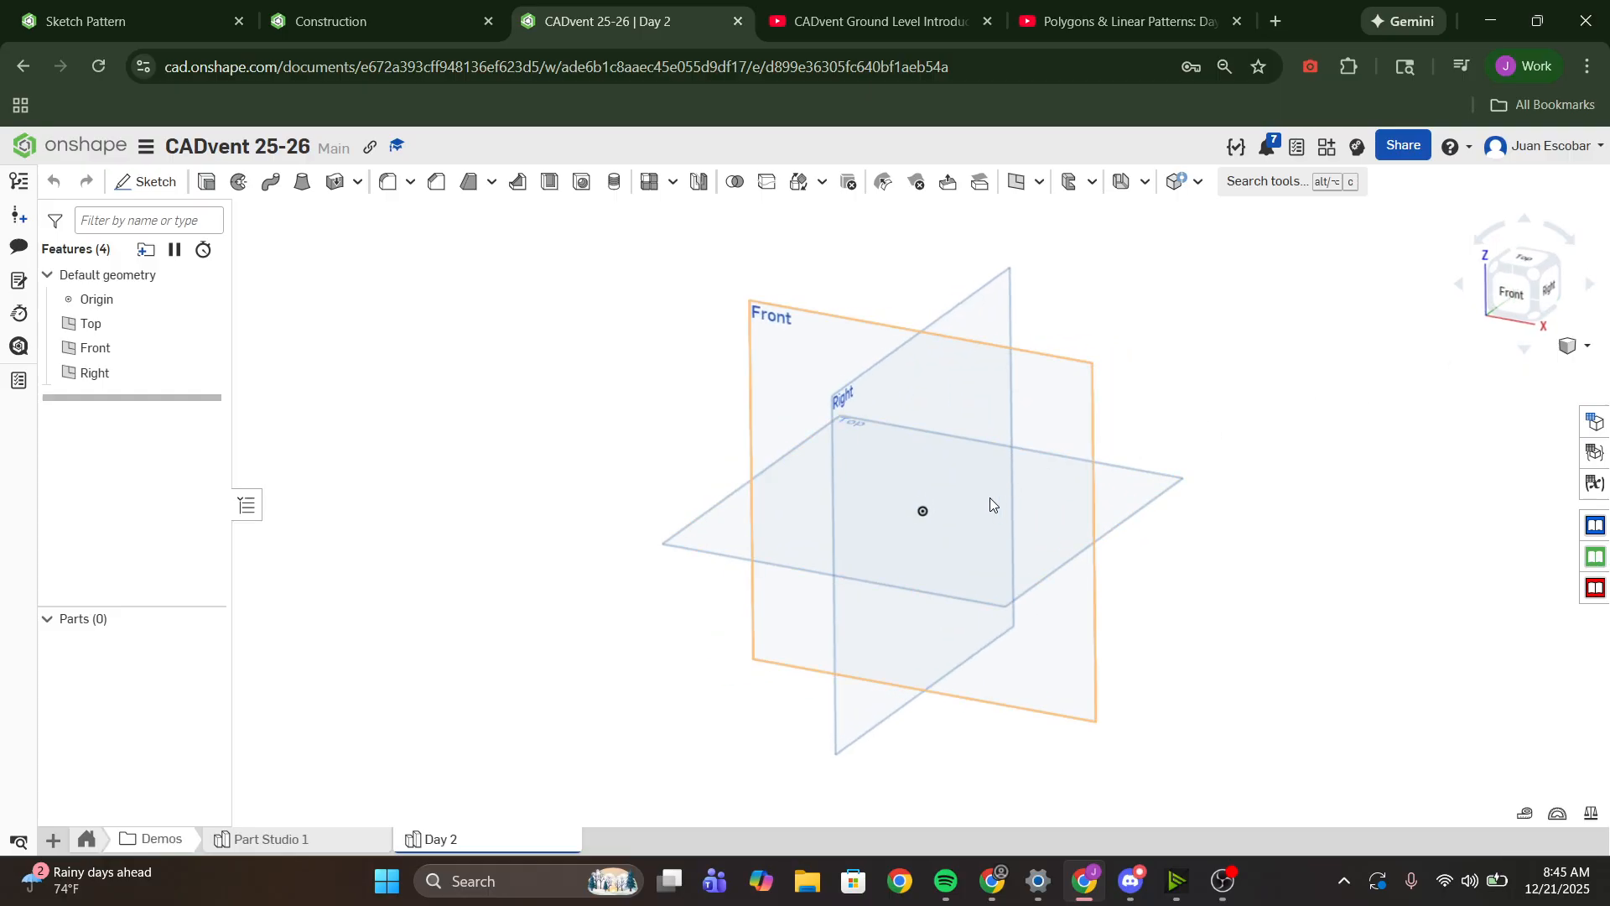
pyautogui.moveTo(991, 501); pyautogui.dragTo(1049, 501, button='right')
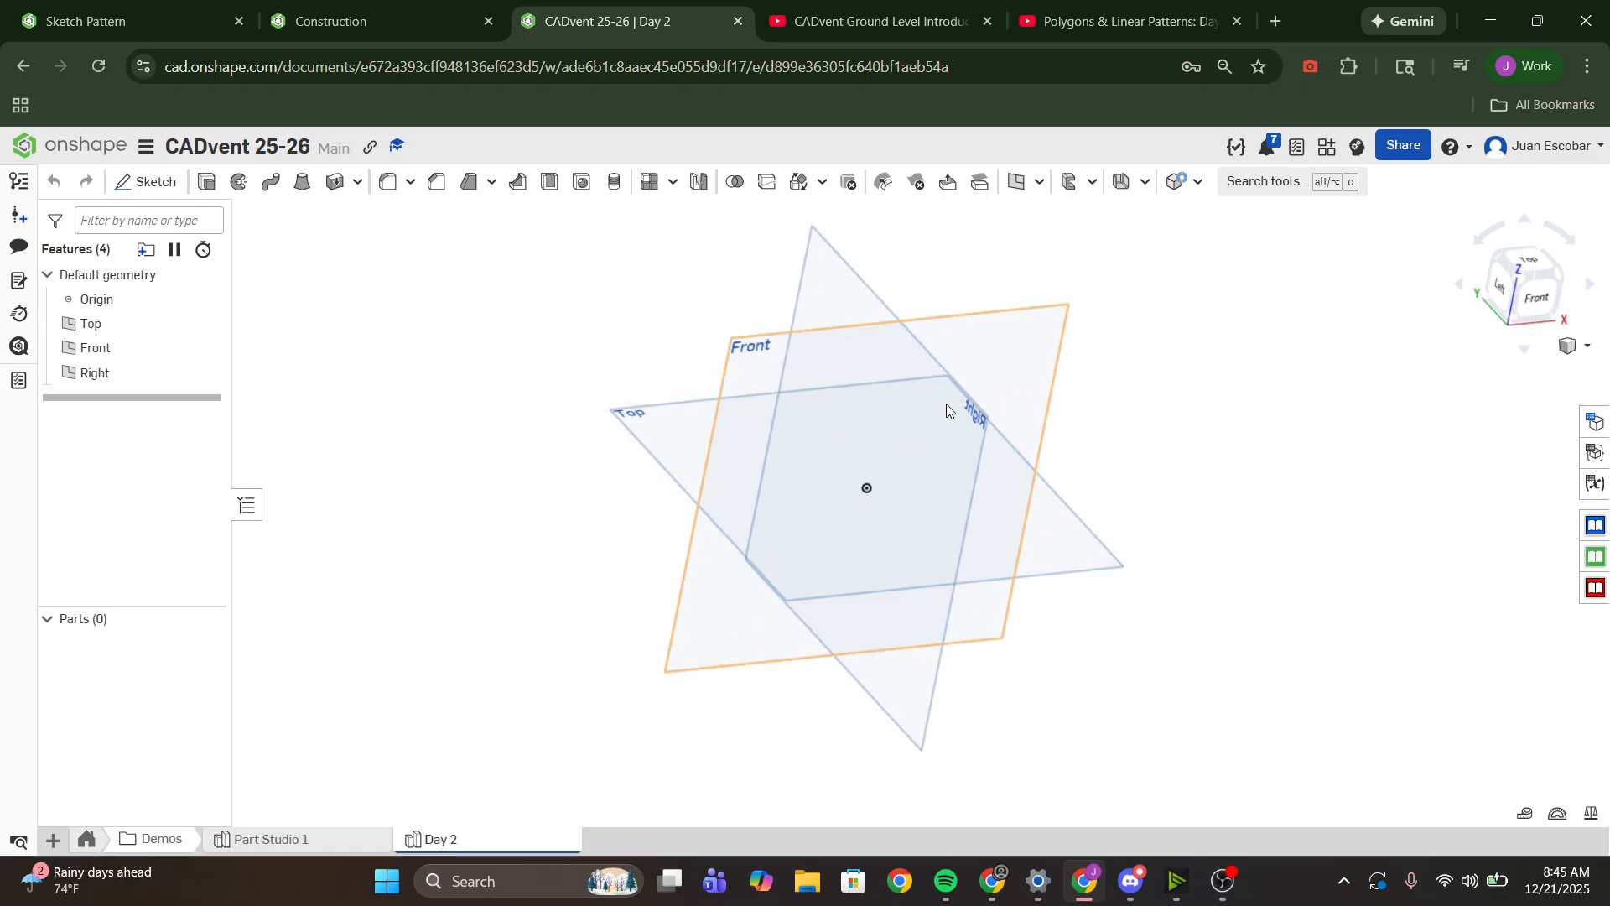
pyautogui.moveTo(946, 404); pyautogui.dragTo(1060, 401, button='right')
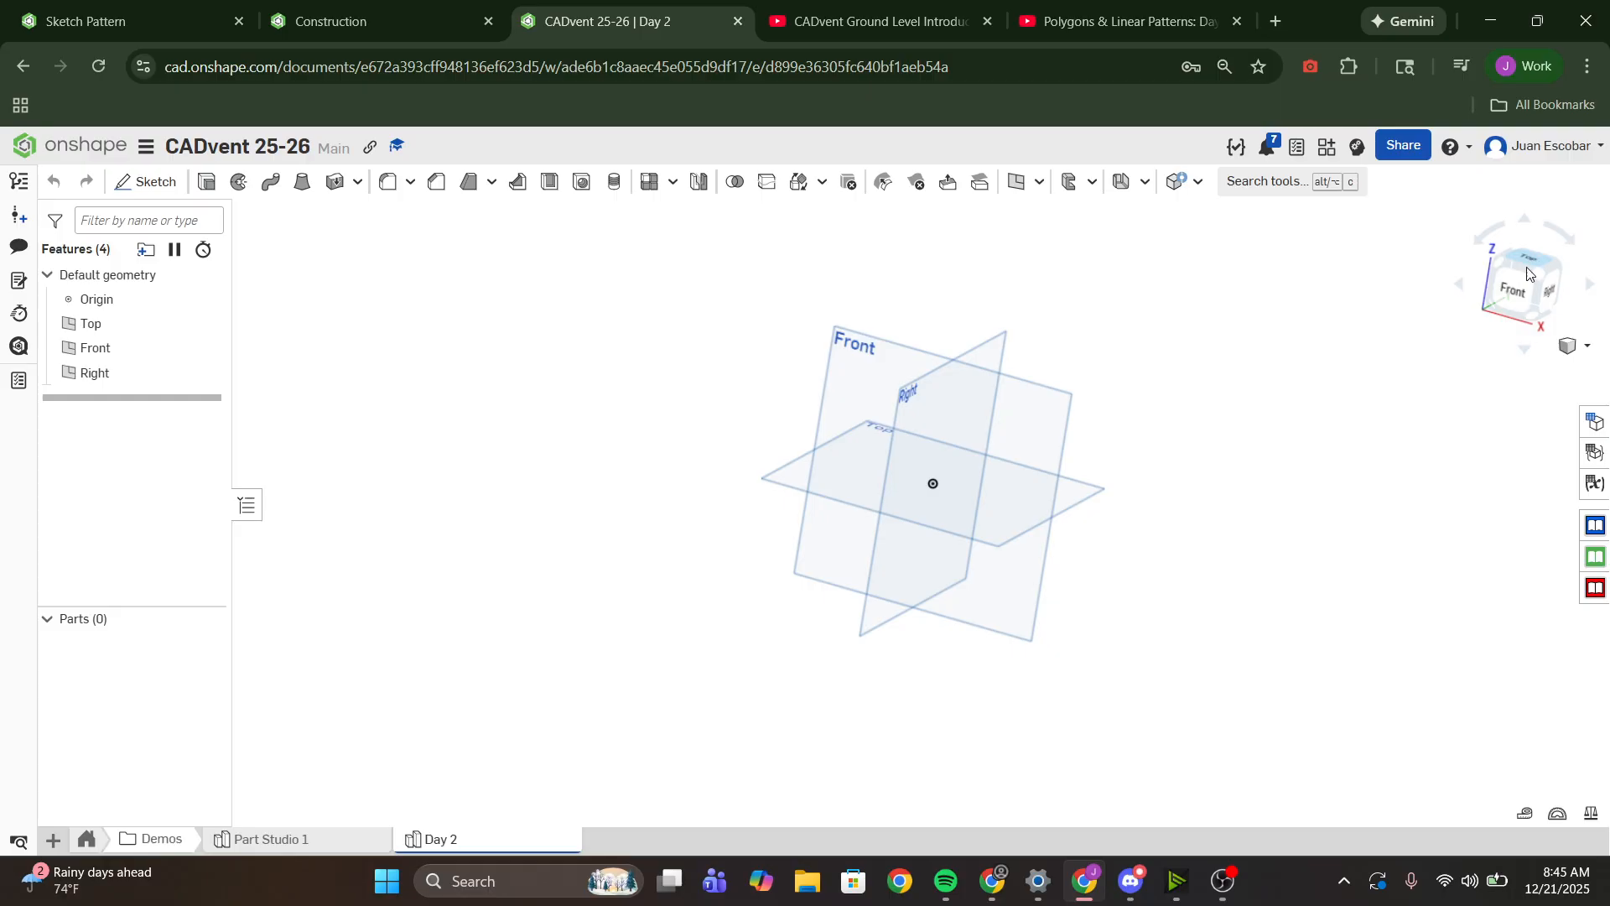
pyautogui.click(1548, 280)
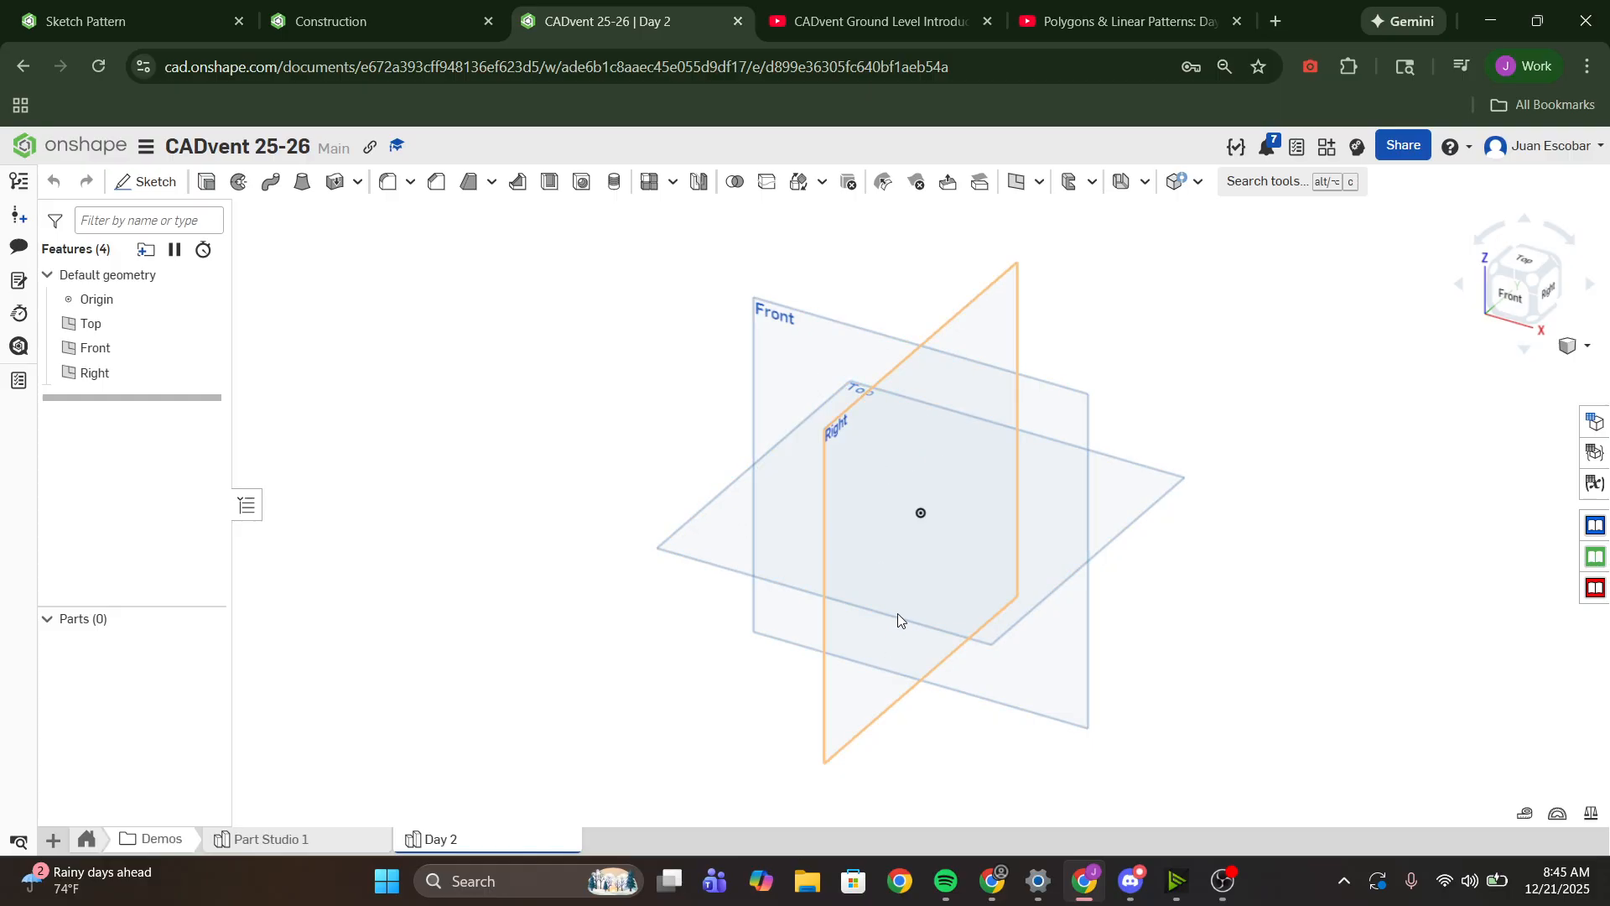
pyautogui.click(703, 543)
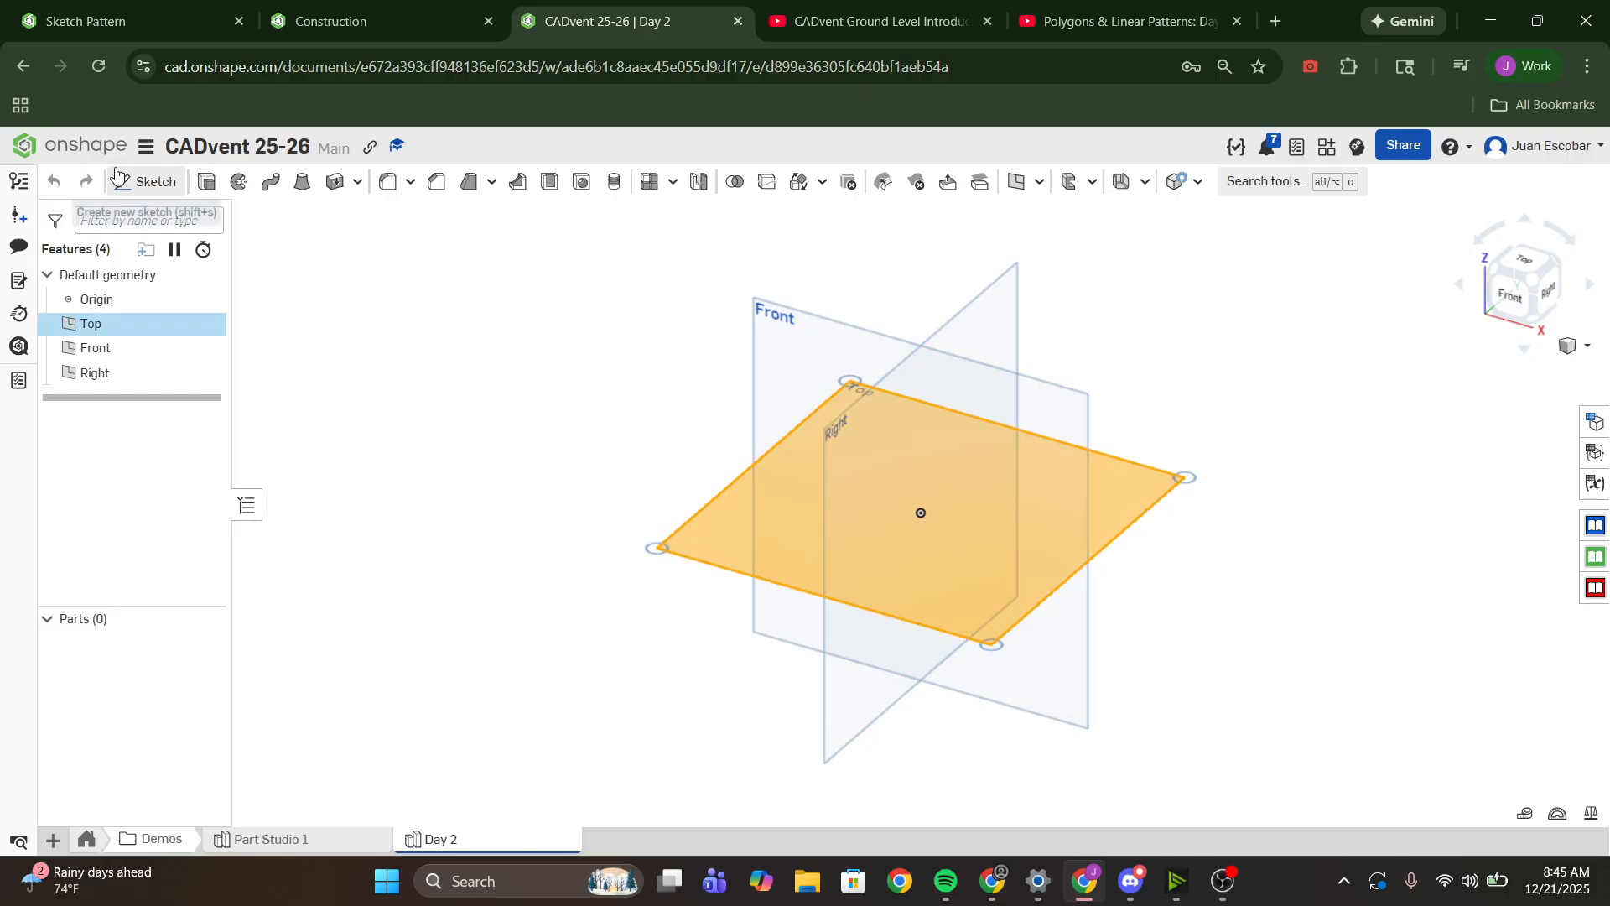
pyautogui.click(148, 182)
pyautogui.click(1533, 277)
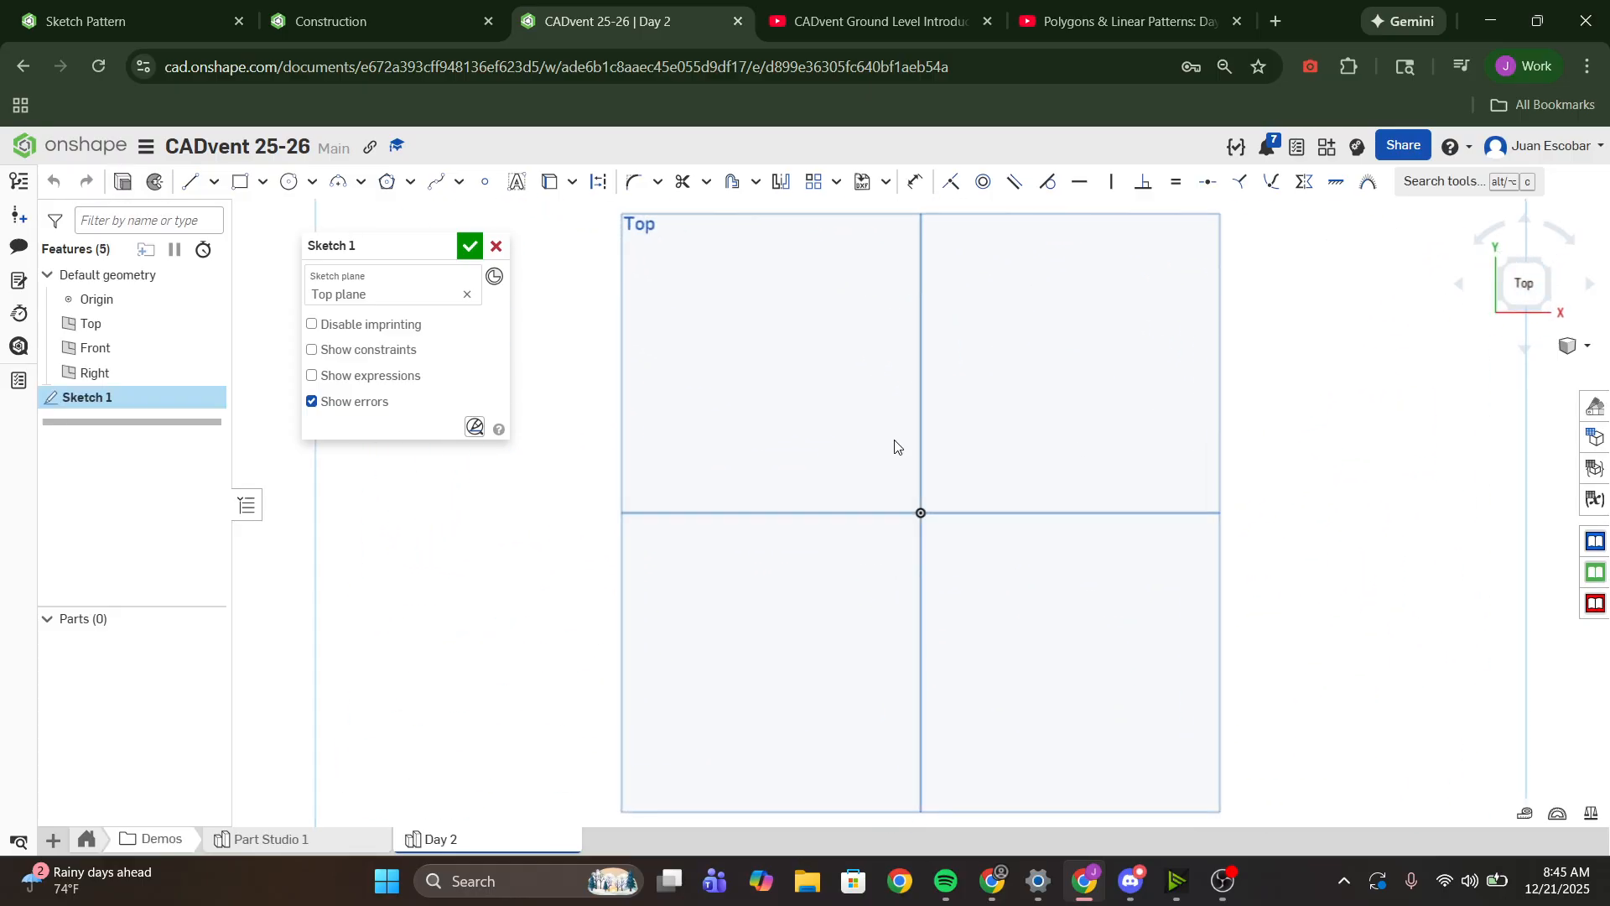
# - Sketch a closed downward-pointing triangle from the origin, with slanted sides about 3.4 and 3.3 in and a horizontal upper edge about 4.6 in
pyautogui.click(190, 181)
pyautogui.moveTo(1065, 402)
pyautogui.mouseDown(button='middle')
pyautogui.moveTo(1058, 546)
pyautogui.moveTo(1050, 465)
pyautogui.mouseUp(button='middle')
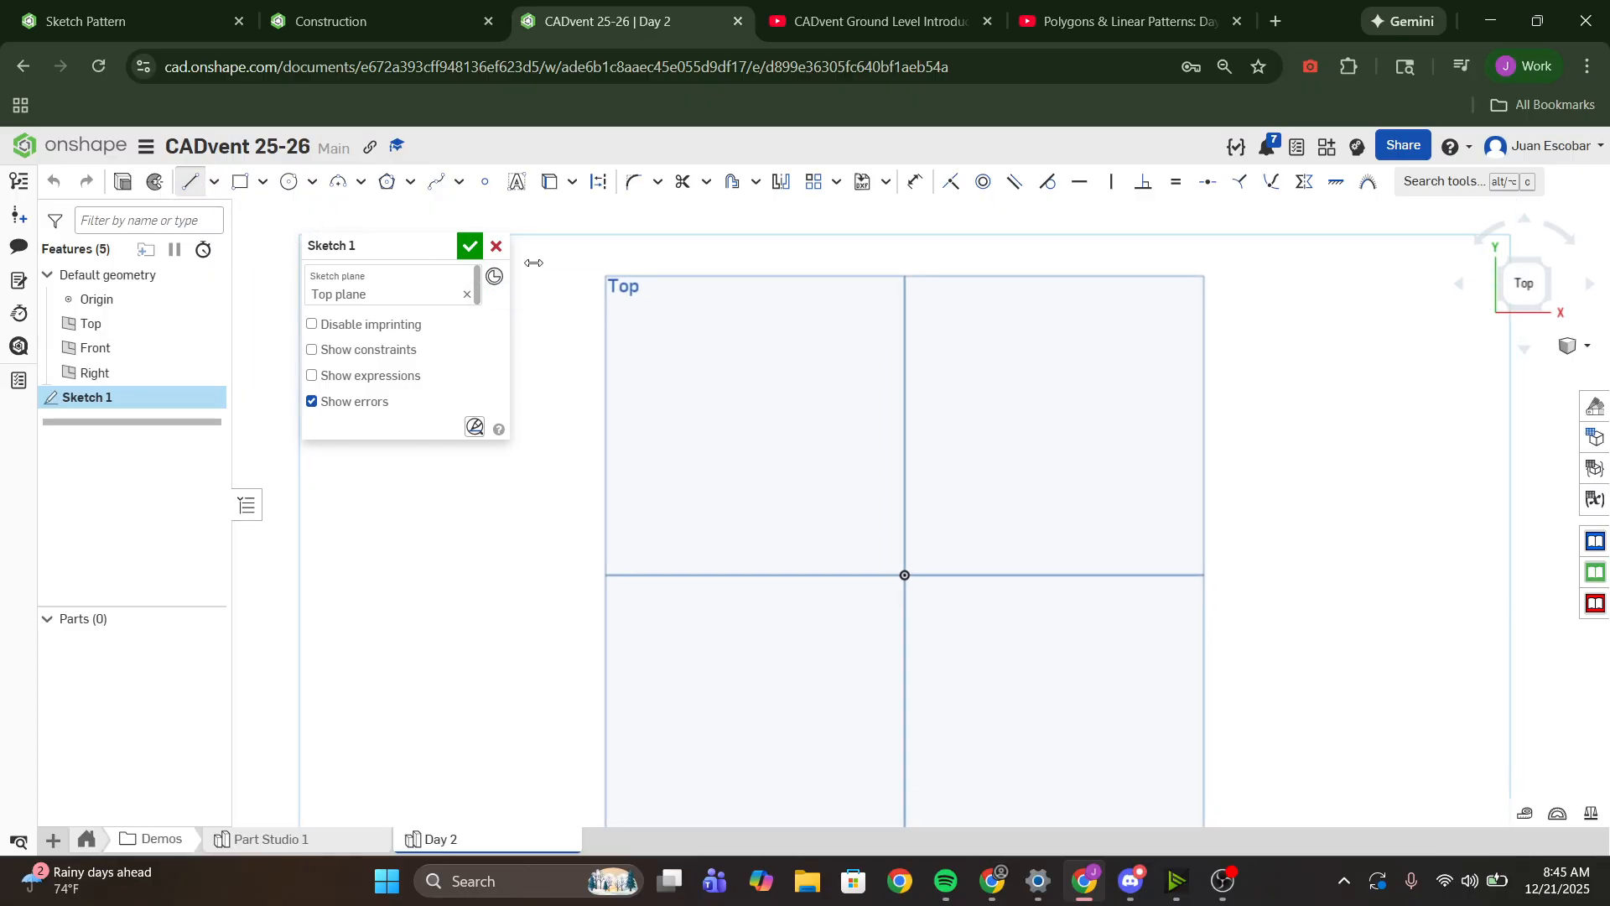
pyautogui.click(906, 575)
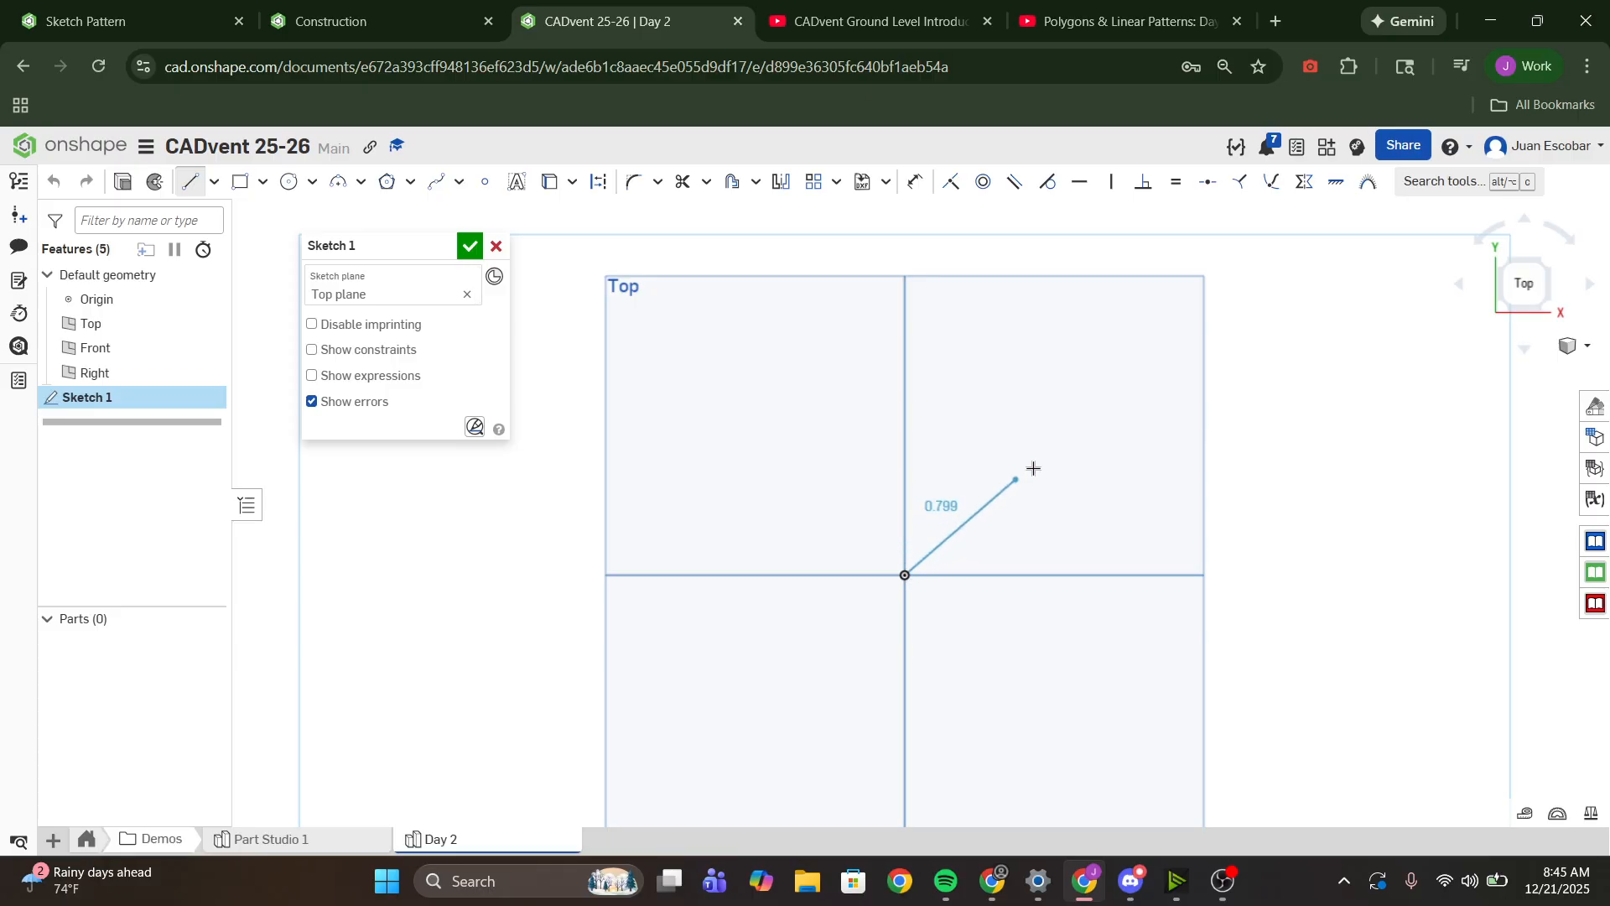
pyautogui.click(1141, 335)
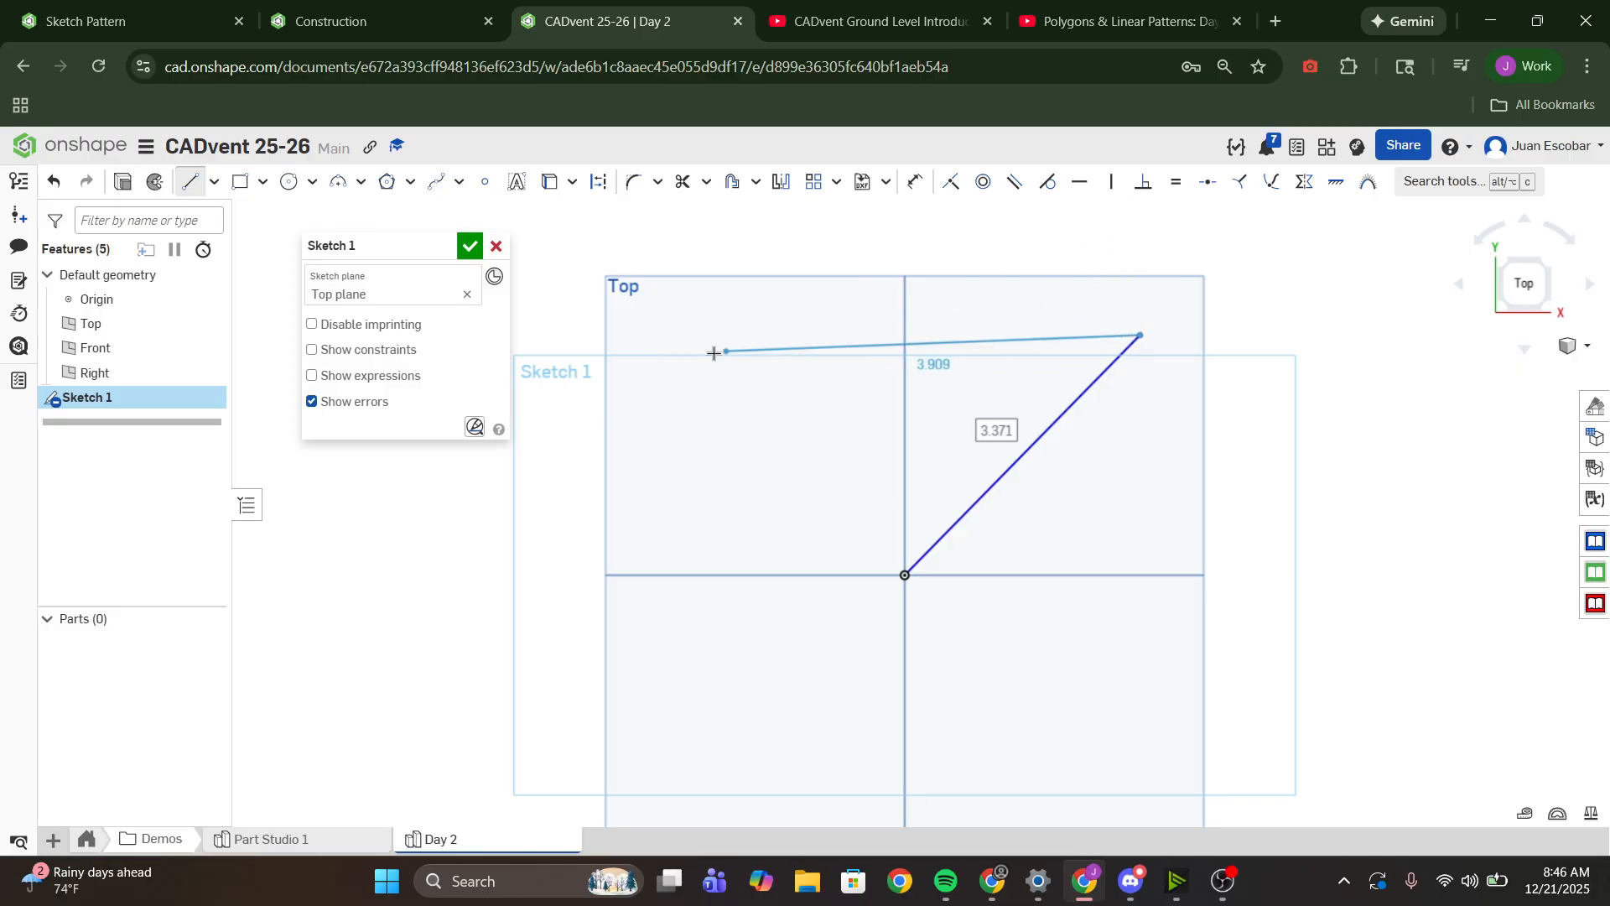
pyautogui.click(681, 334)
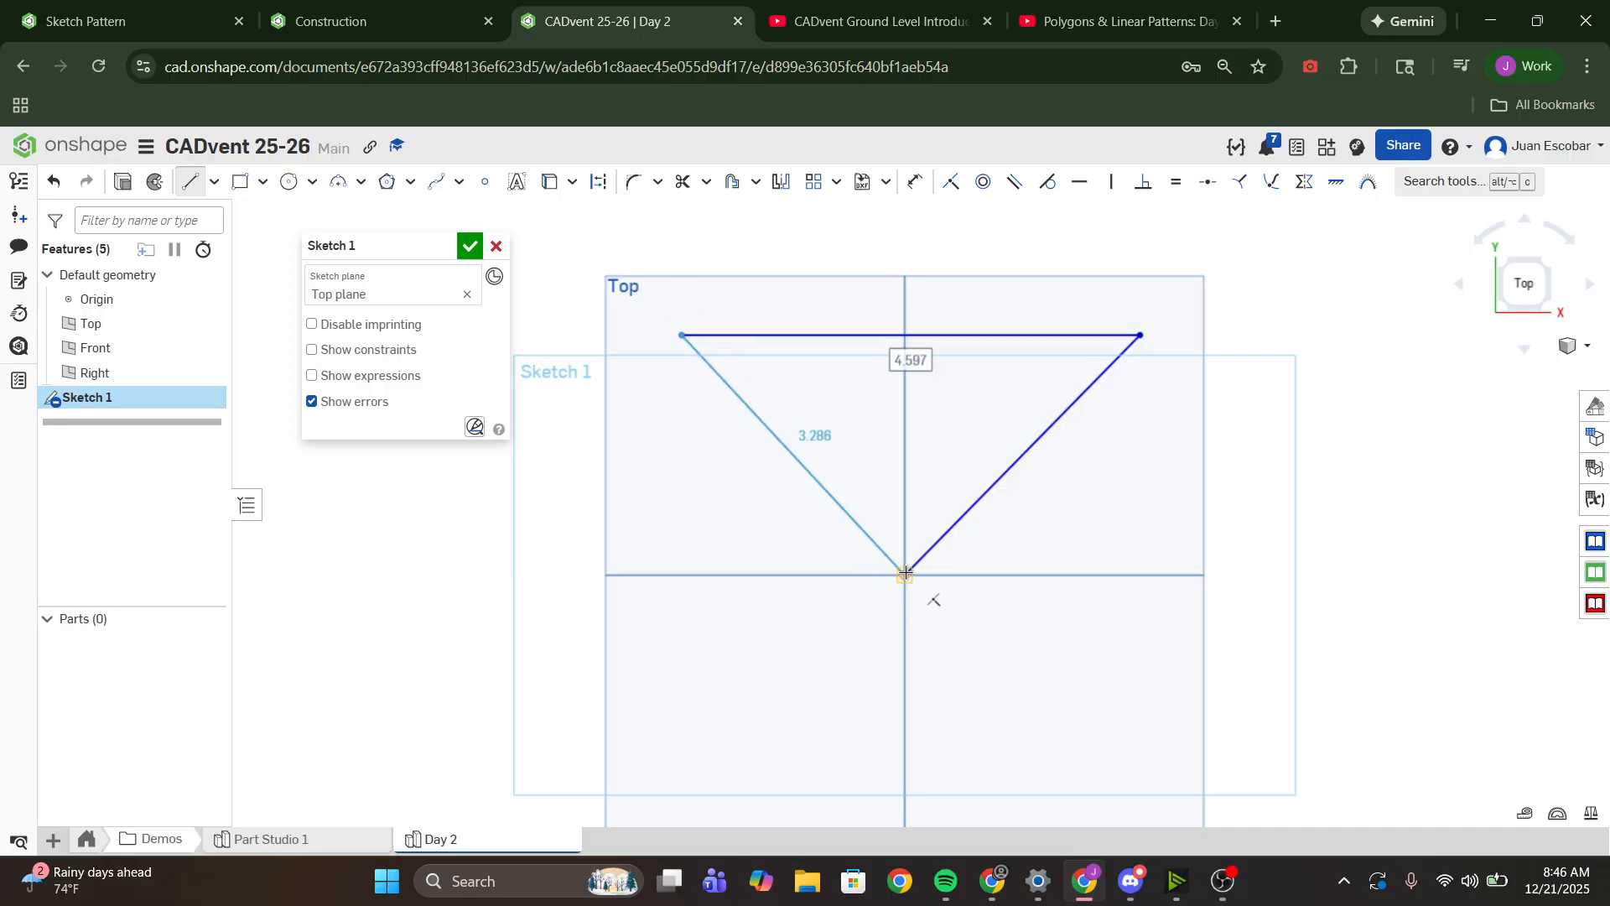
pyautogui.click(906, 574)
pyautogui.press('Escape')
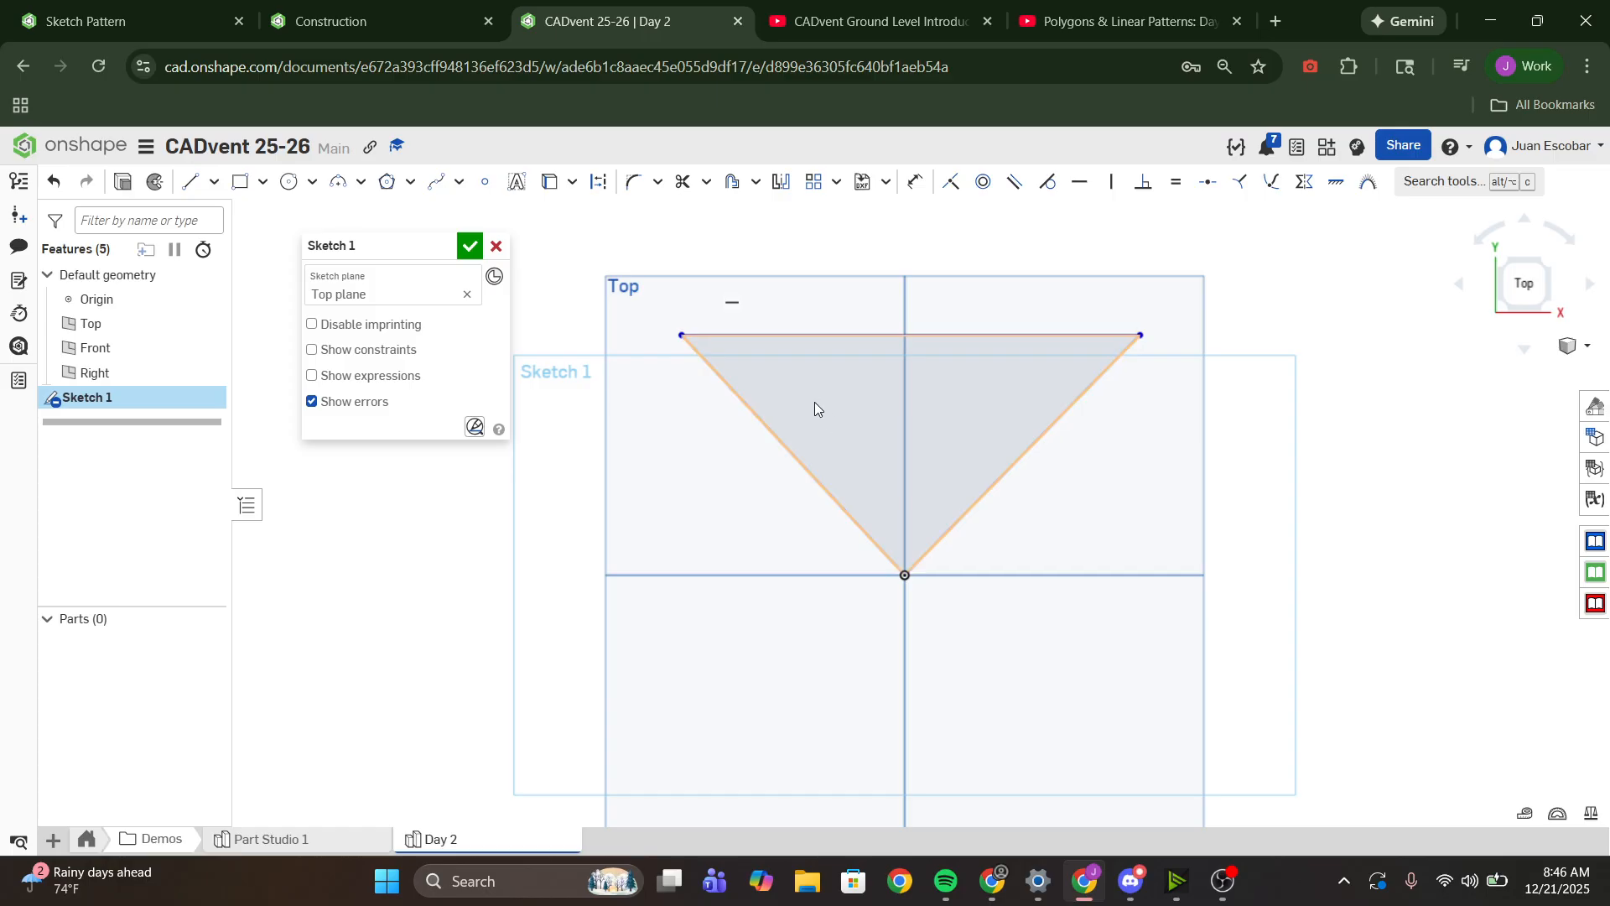
# - Make the triangle's two slanted sides equal and reshape it taller and narrower, with an upper edge about 4.1 in wide
pyautogui.click(785, 449)
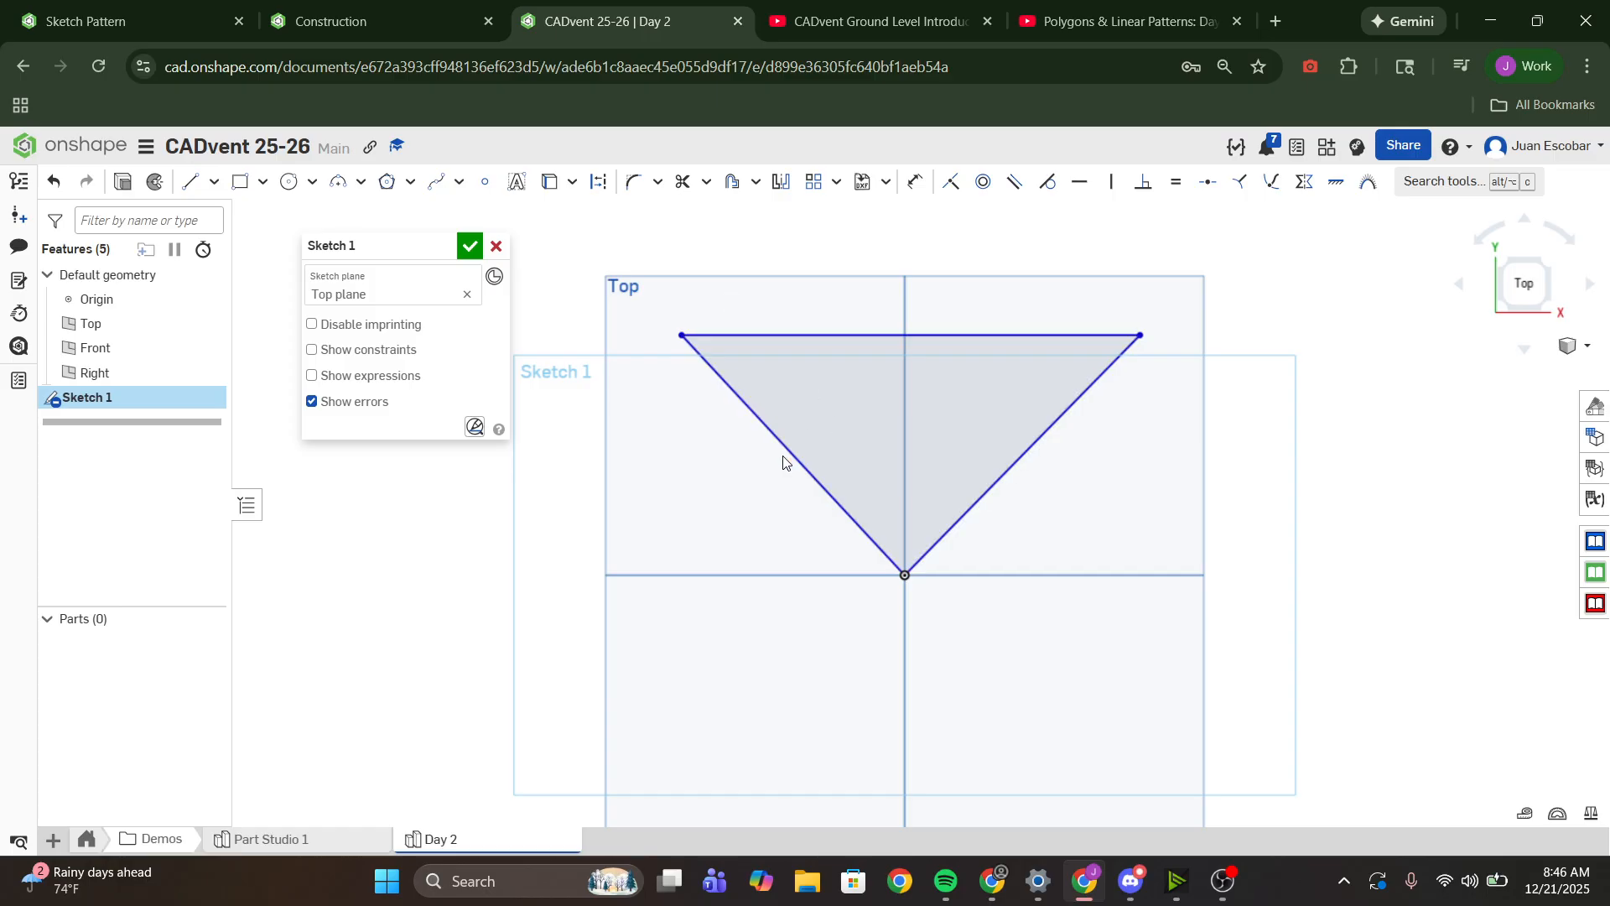
pyautogui.click(958, 523)
pyautogui.click(1190, 185)
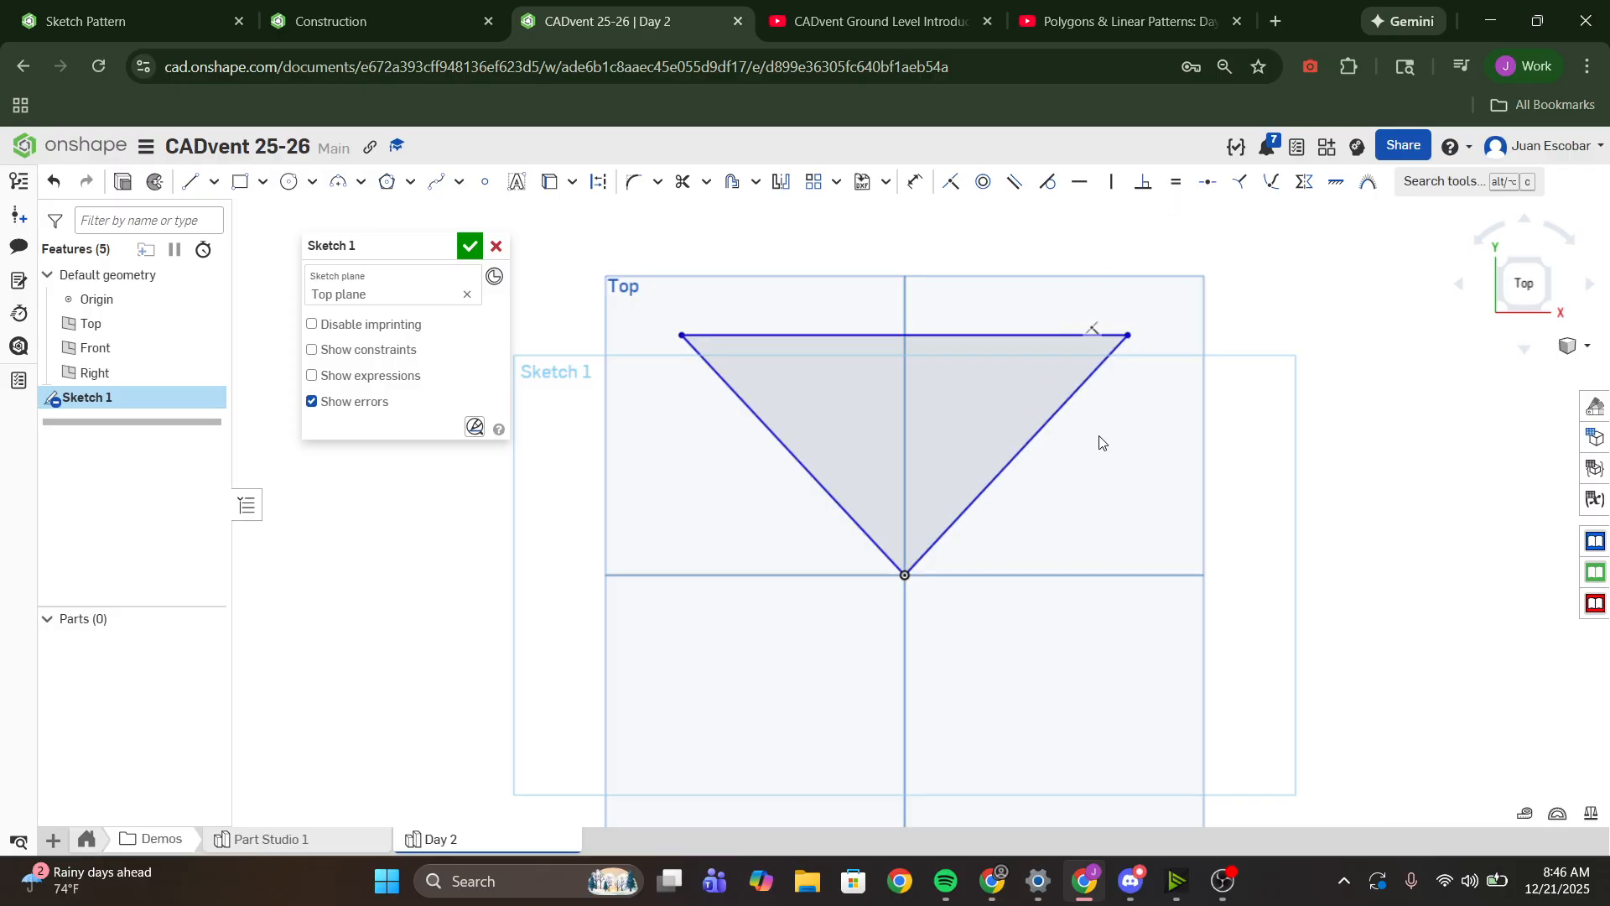
pyautogui.moveTo(1099, 446); pyautogui.dragTo(1068, 660, button='middle')
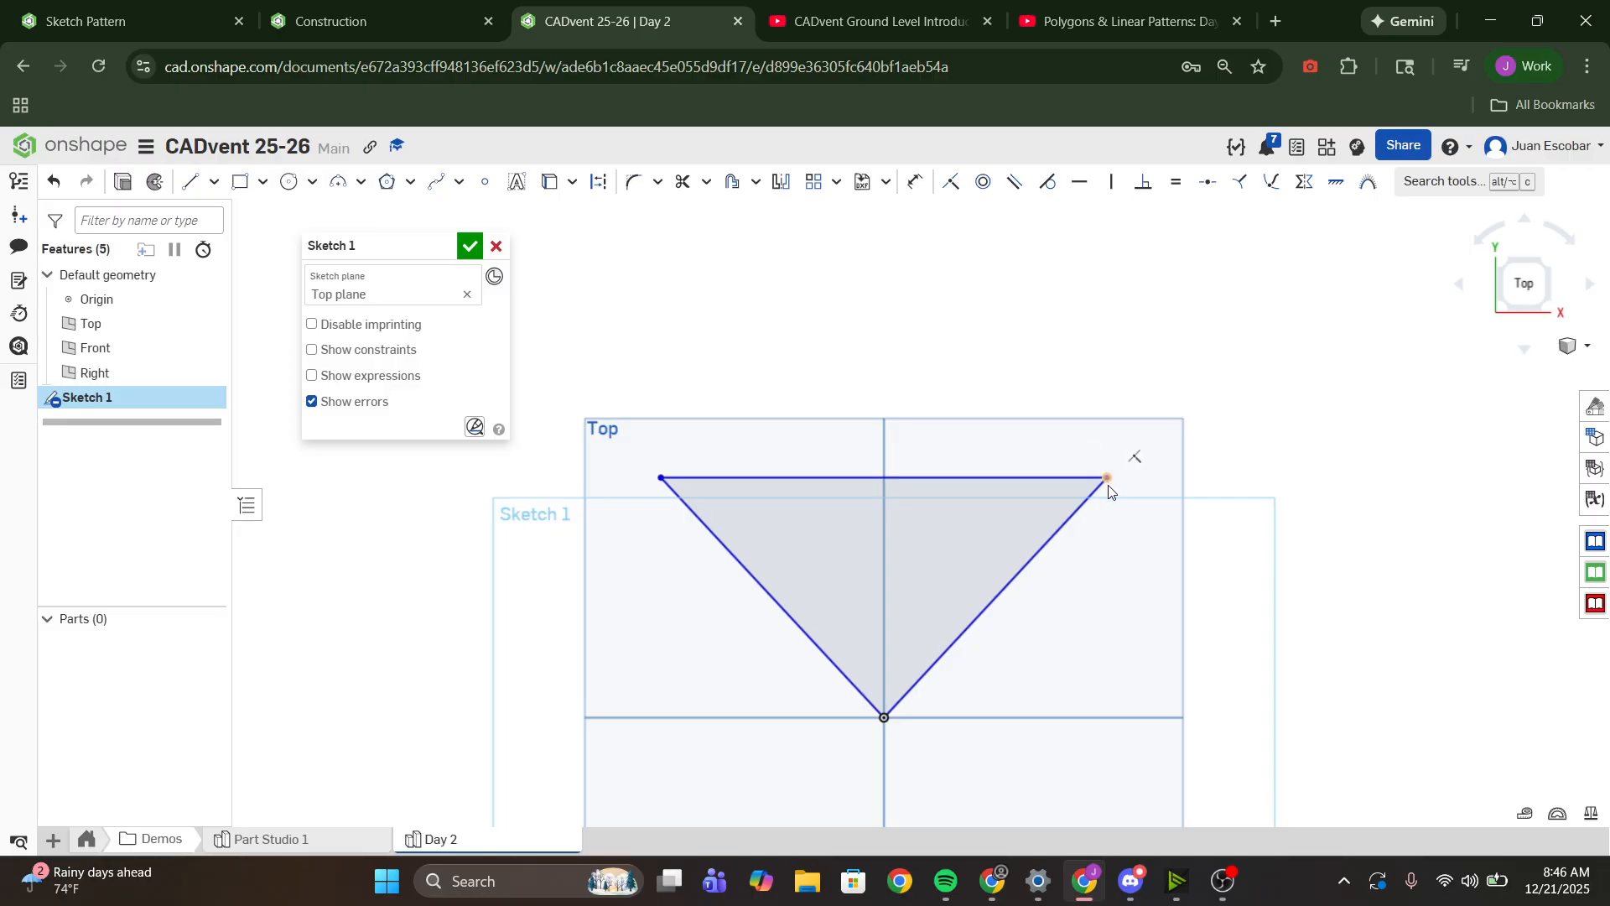
pyautogui.moveTo(1110, 475); pyautogui.dragTo(1090, 369)
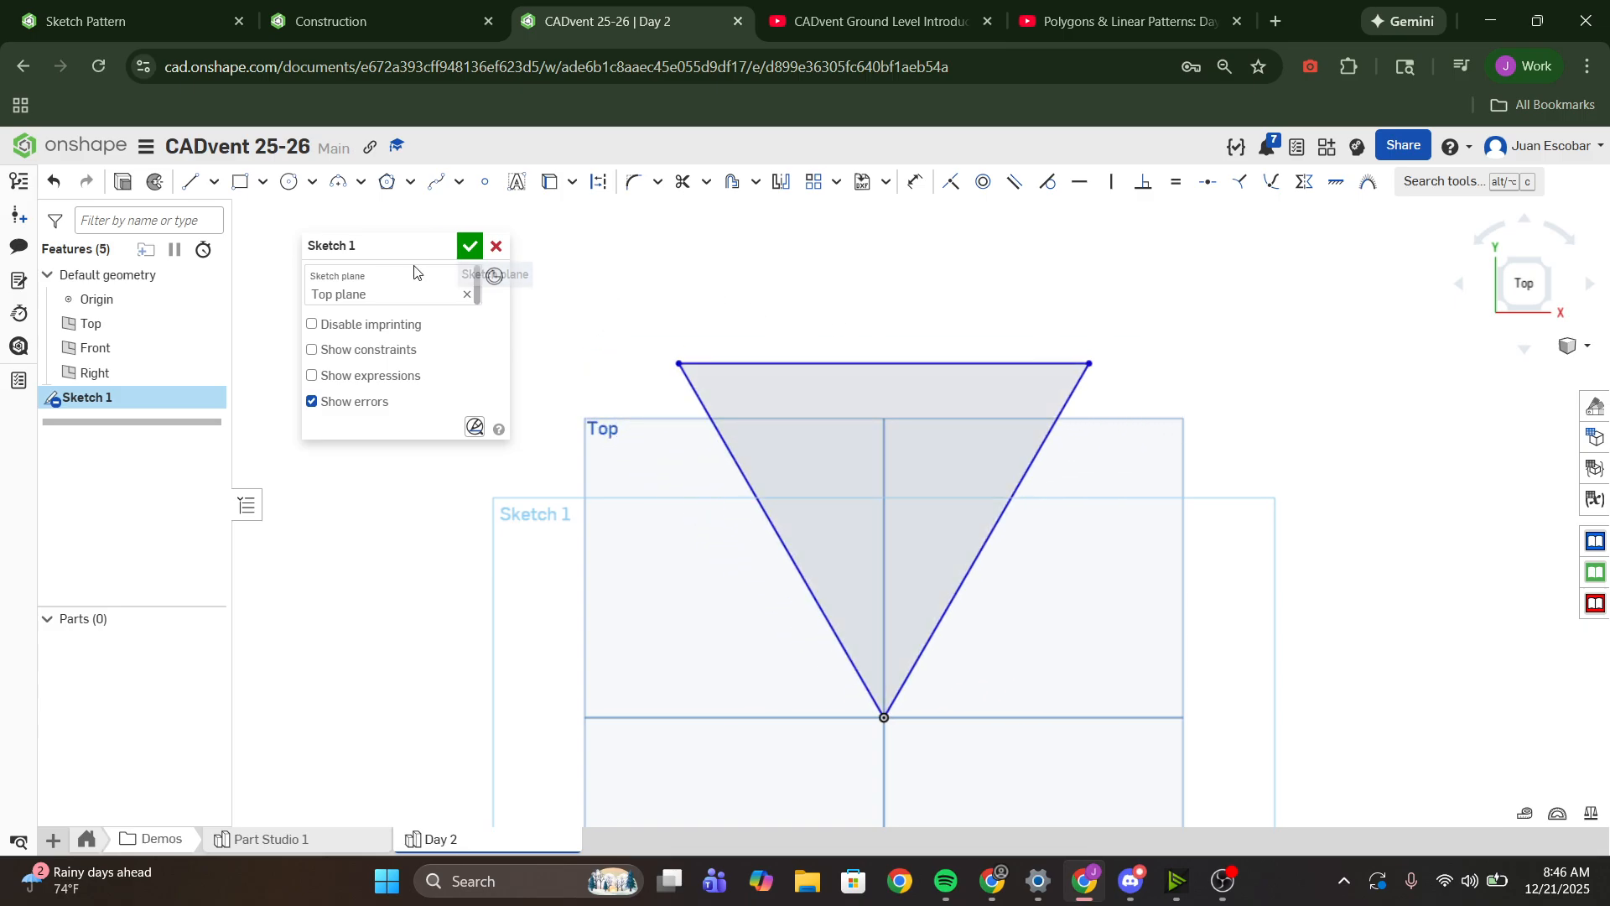
# - Draw a corner rectangle about 4.12 by 0.88 in on top of the triangle, matching the width of its upper edge
pyautogui.click(250, 191)
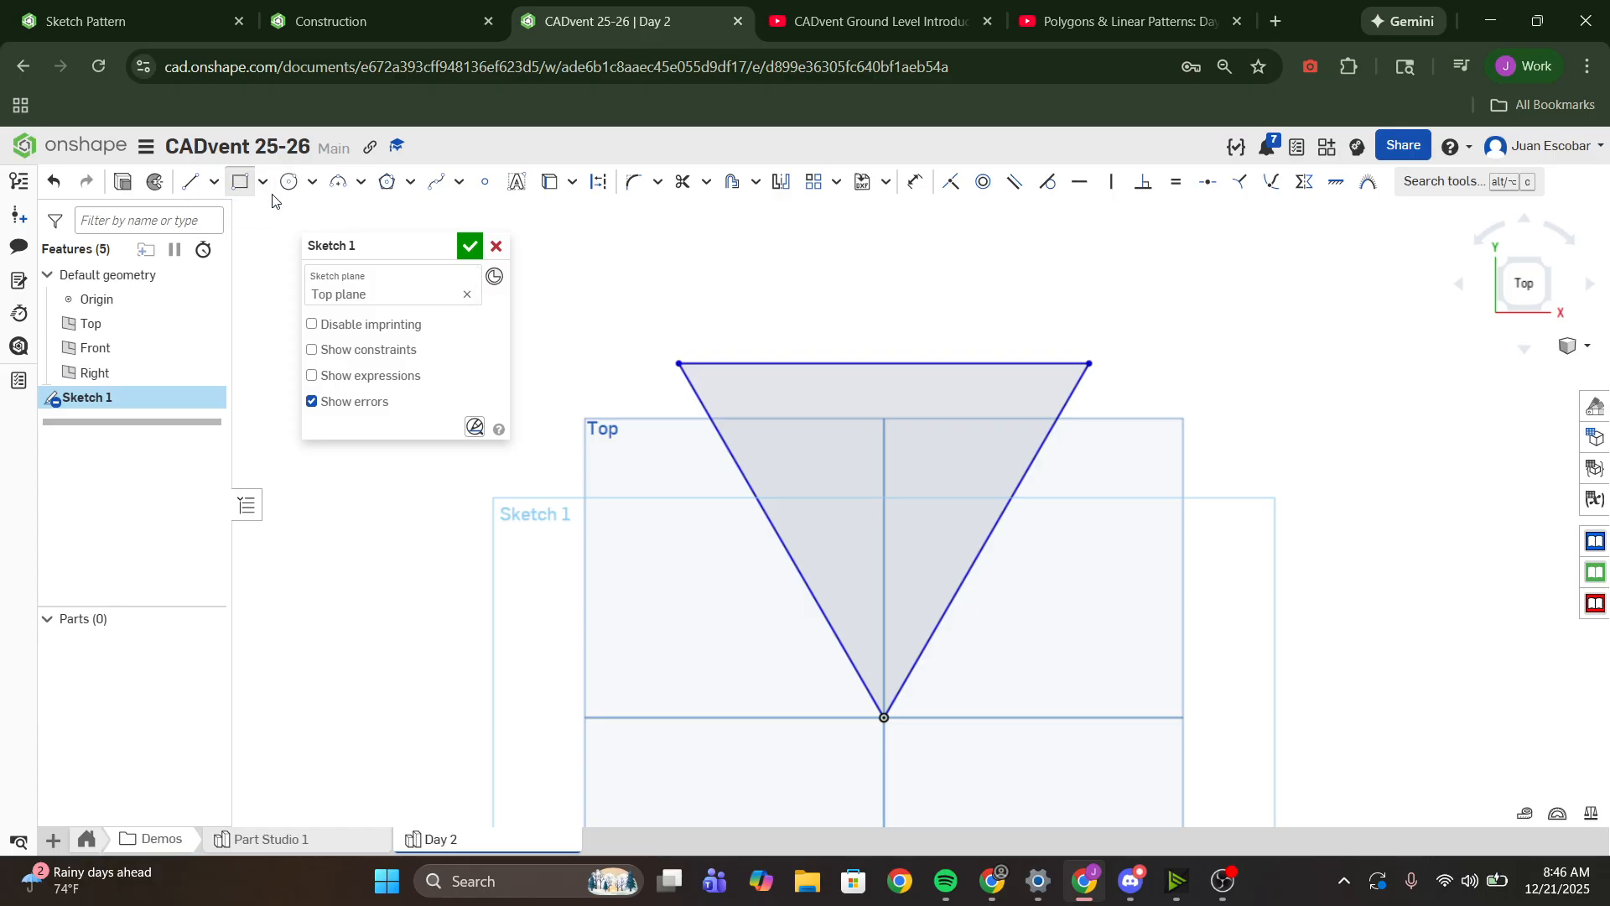
pyautogui.click(263, 190)
pyautogui.click(264, 191)
pyautogui.click(214, 190)
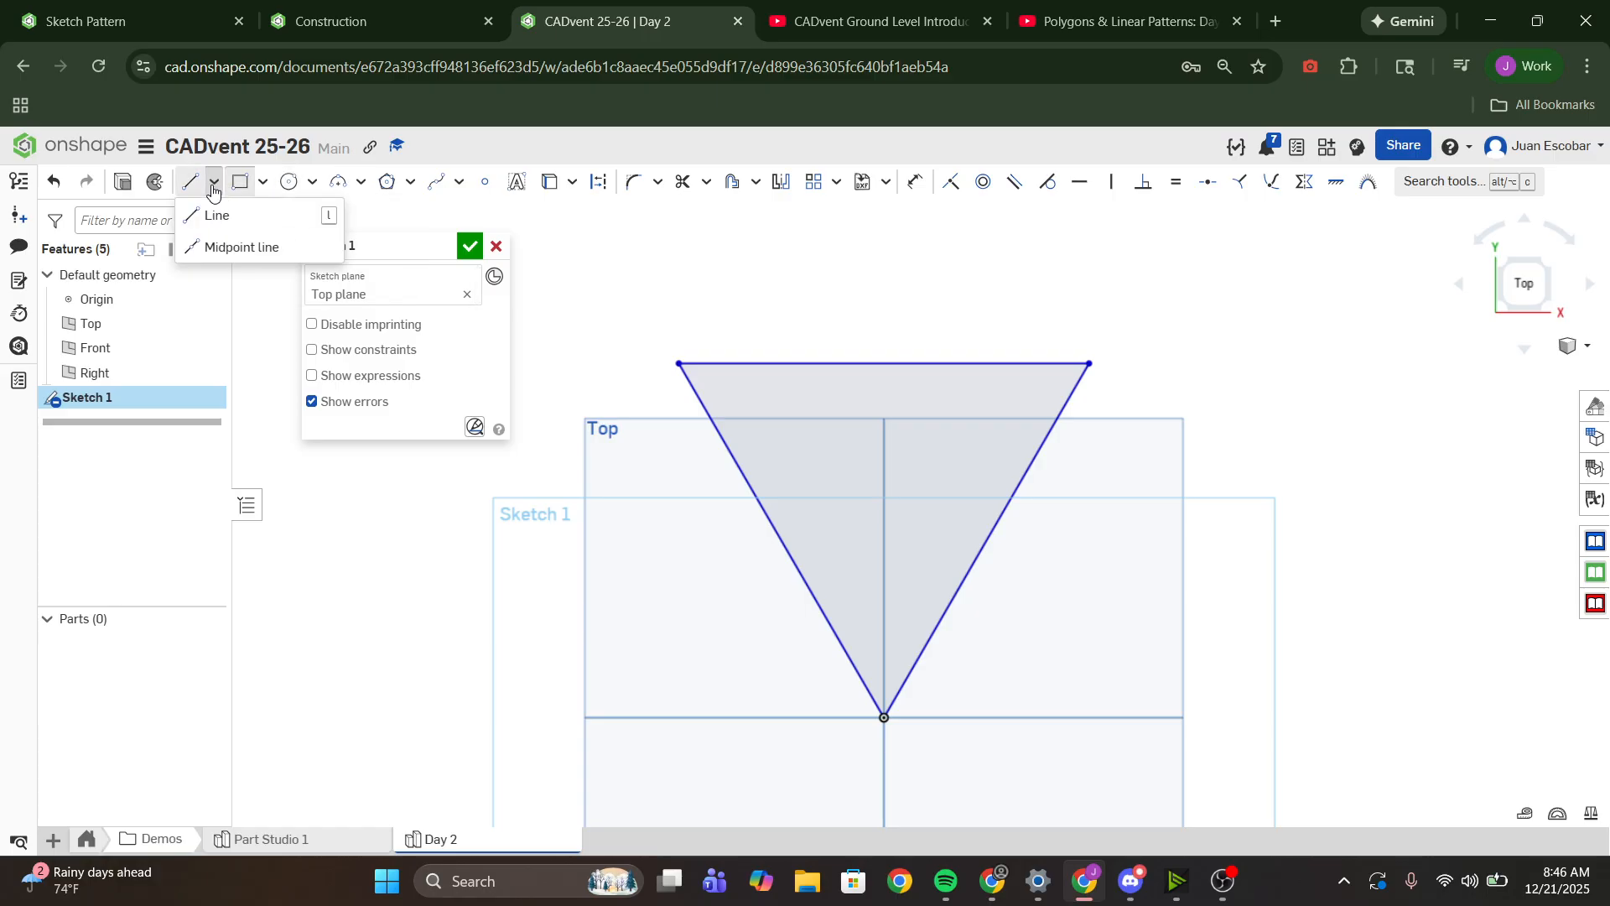
pyautogui.click(263, 185)
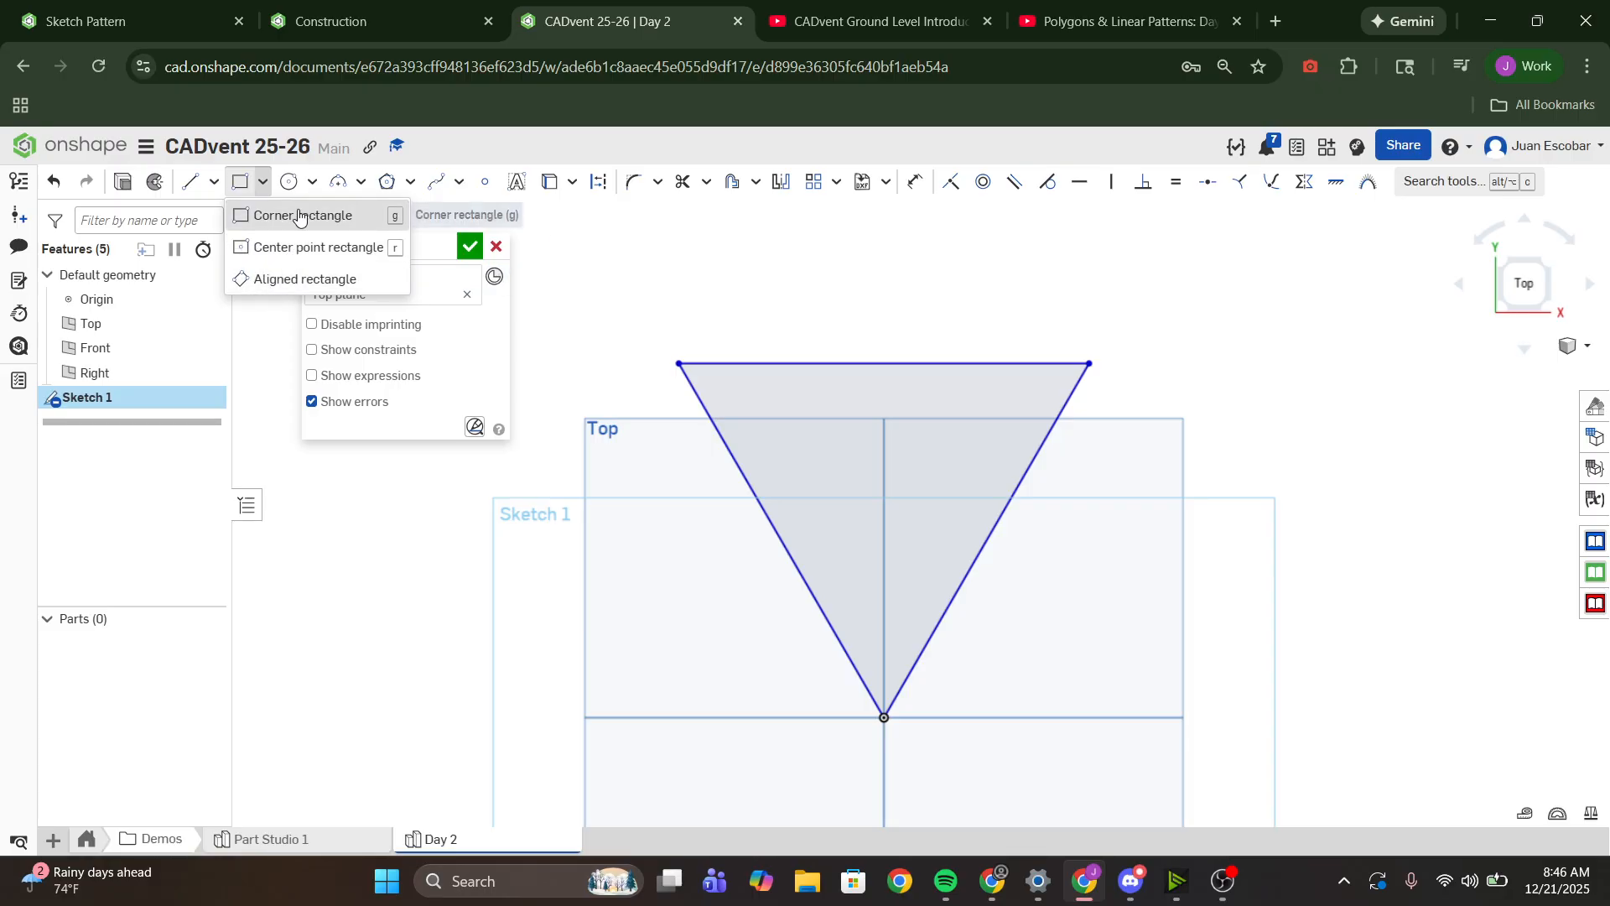
pyautogui.click(313, 183)
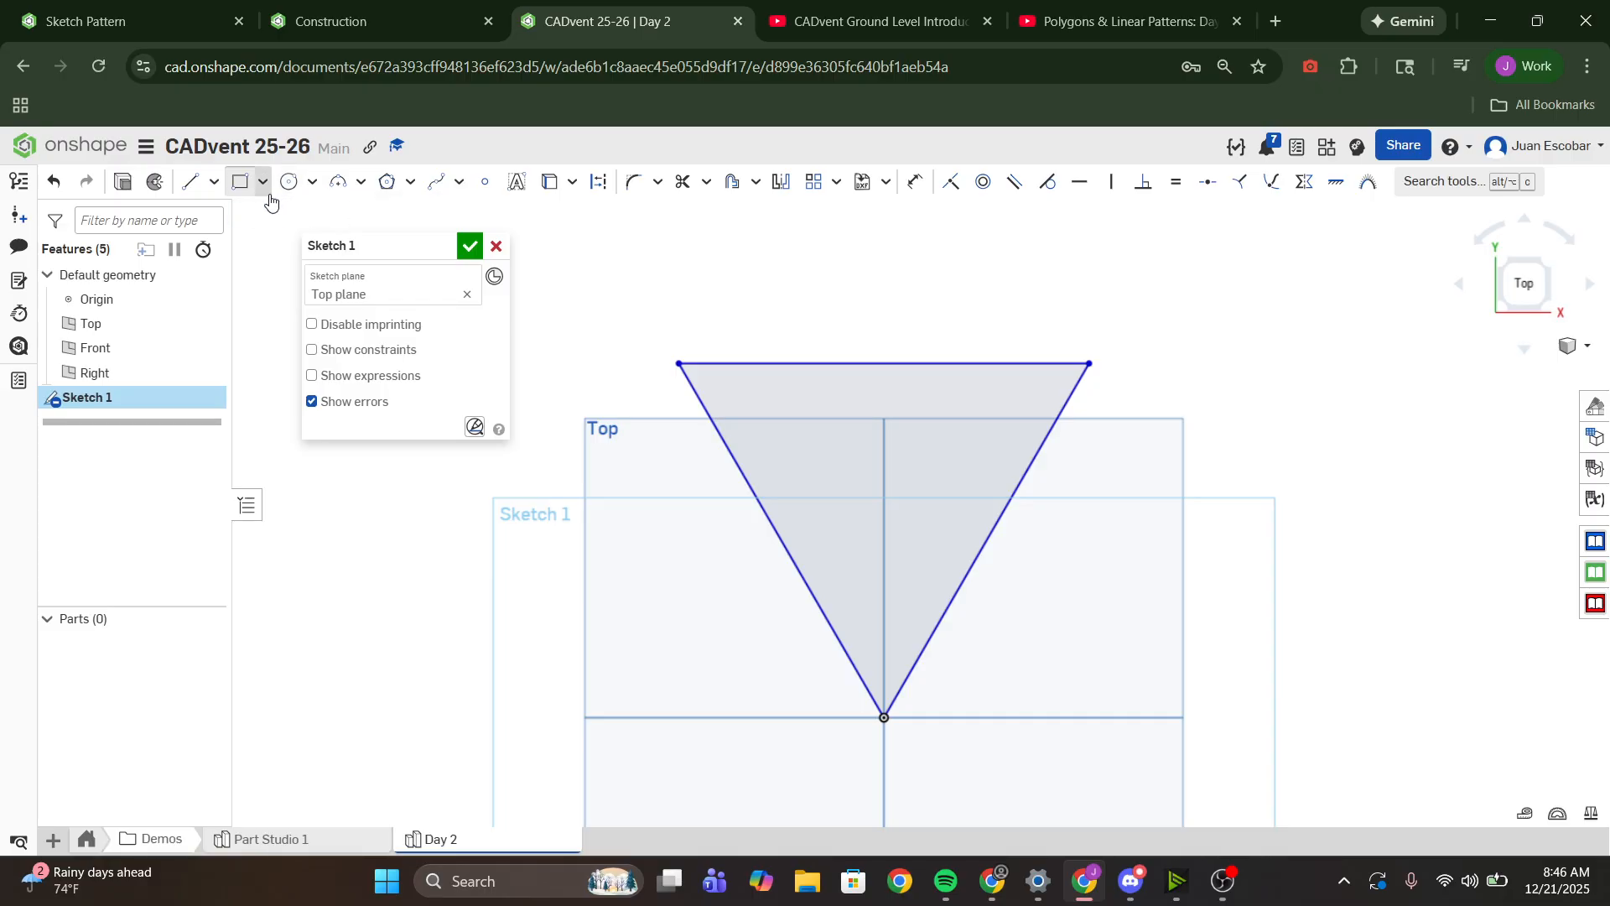
pyautogui.click(678, 363)
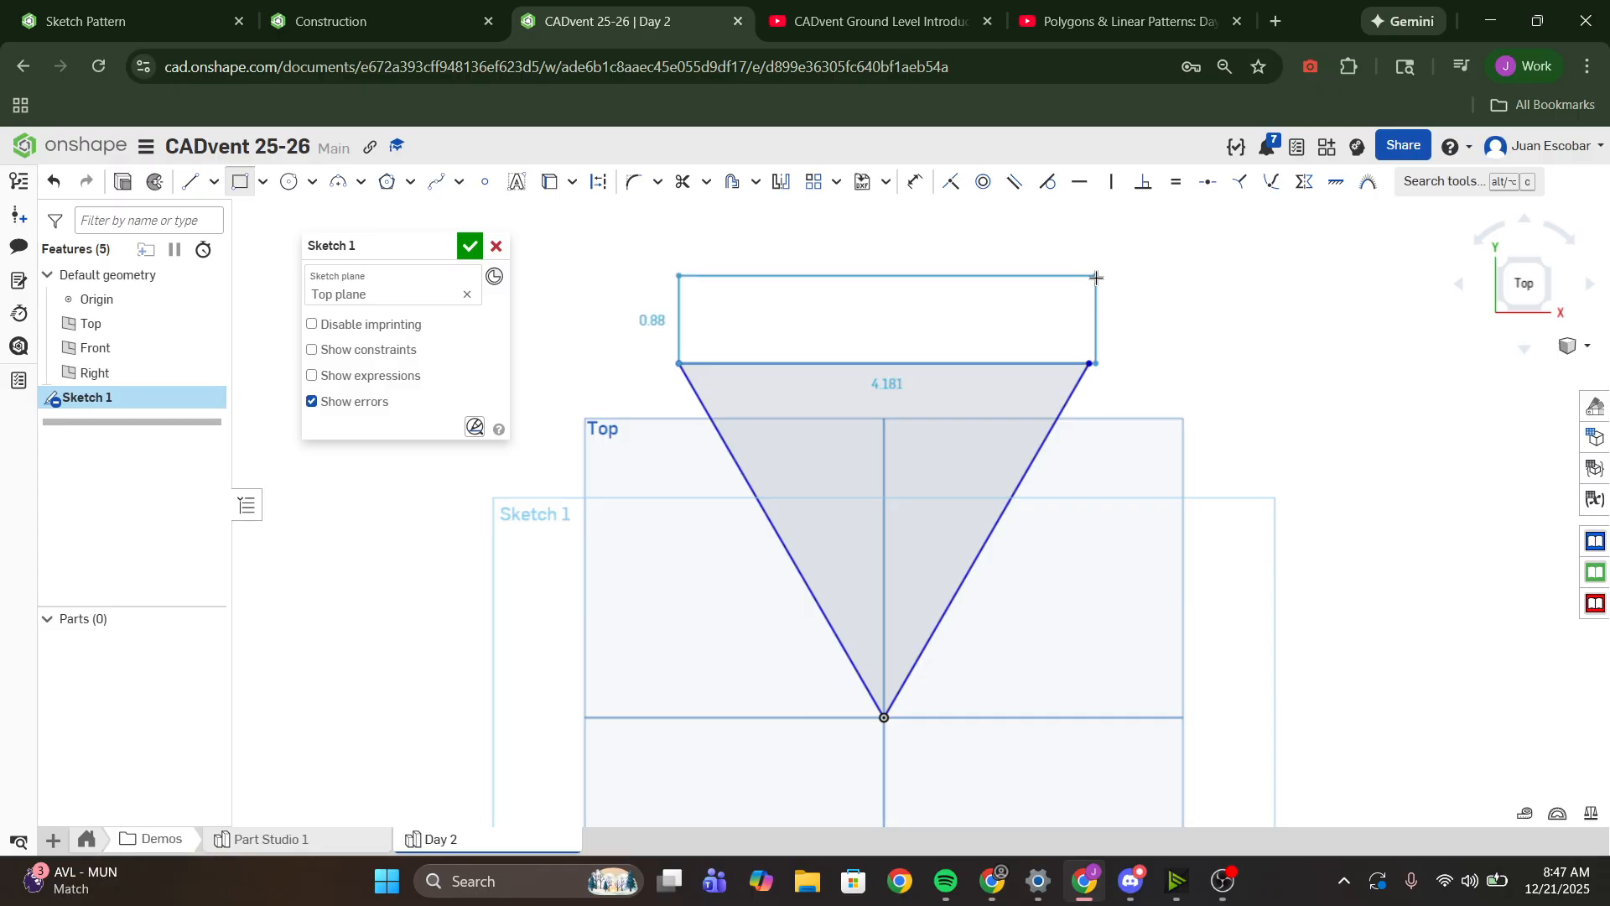
pyautogui.click(1092, 276)
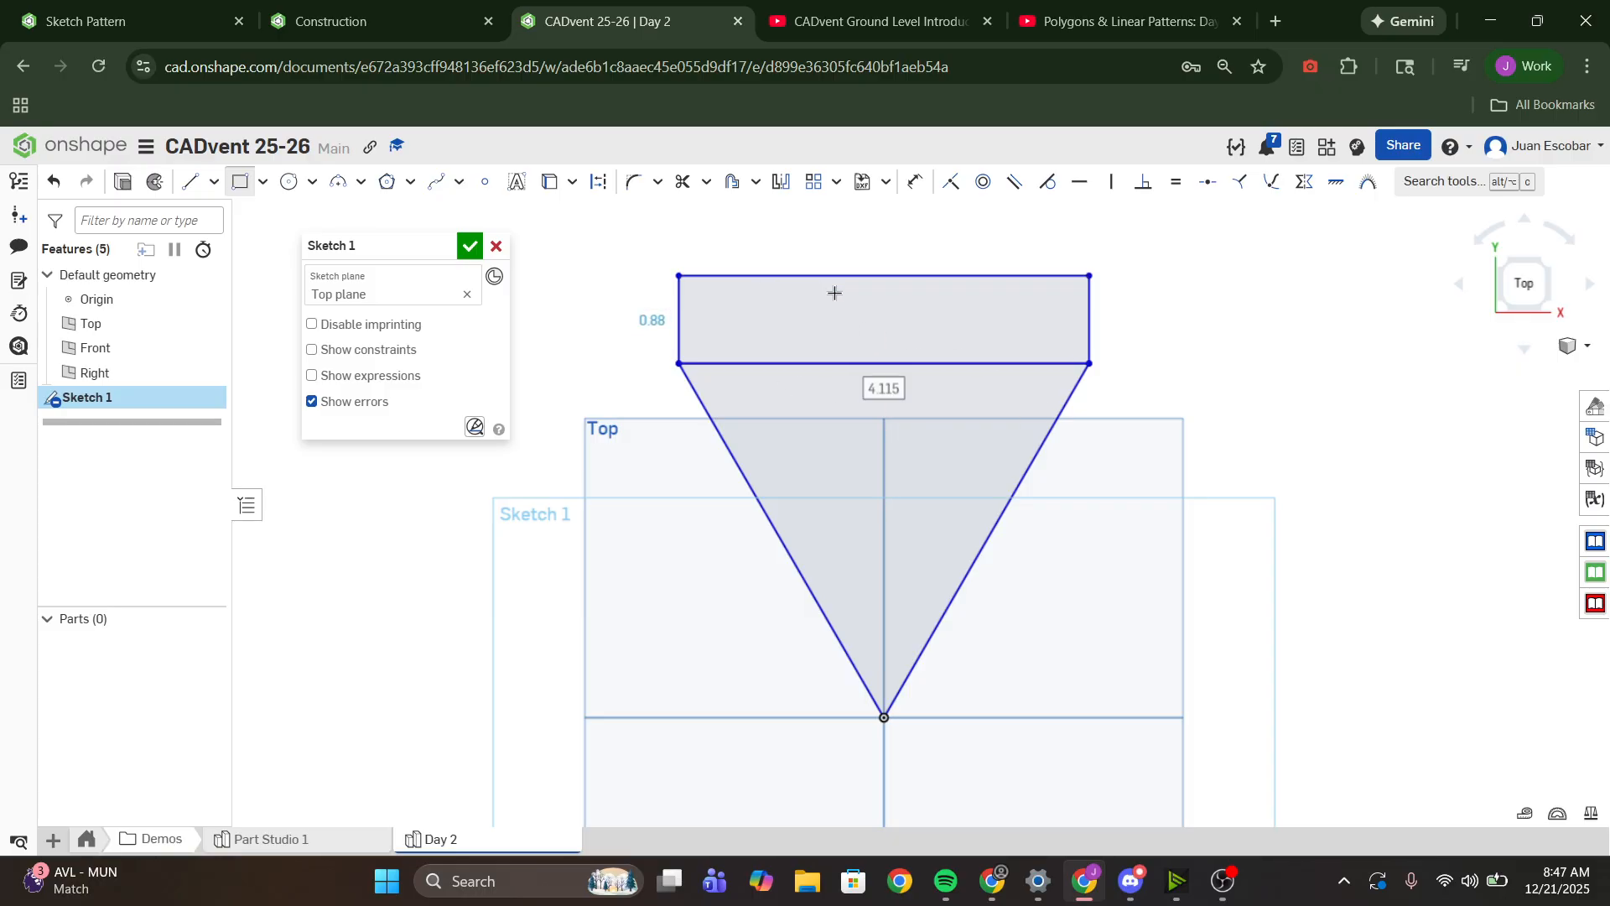
# - Rename the sketch as Pizza and finish it
pyautogui.scroll(3, 1085, 362)
pyautogui.scroll(-2, 1084, 357)
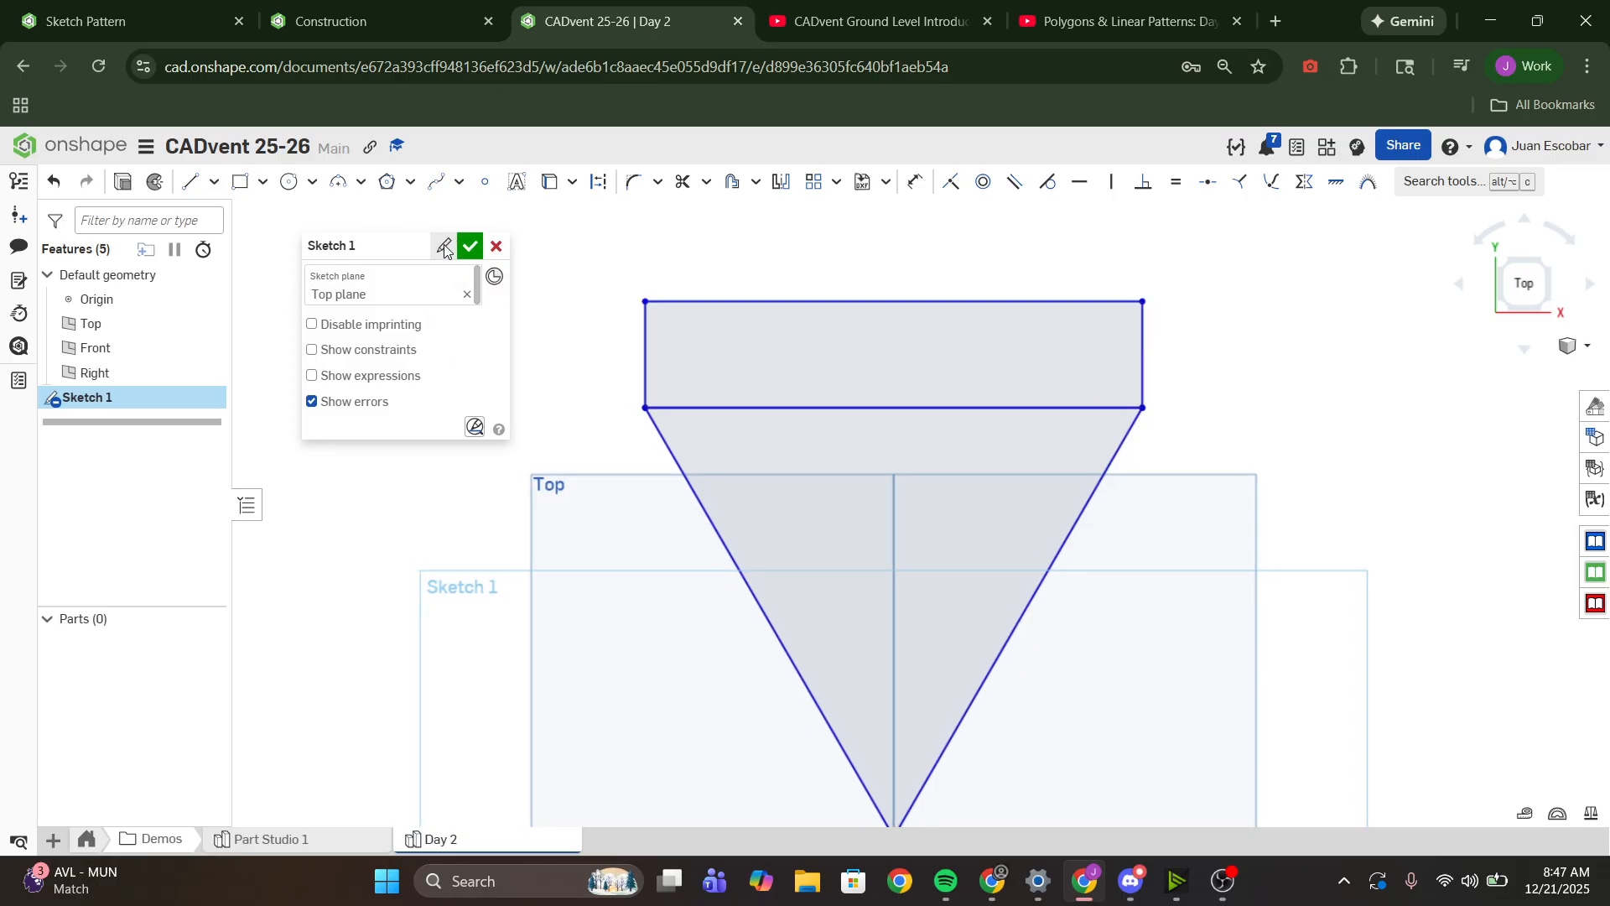
pyautogui.click(444, 248)
pyautogui.write('Pizza')
pyautogui.press('Return')
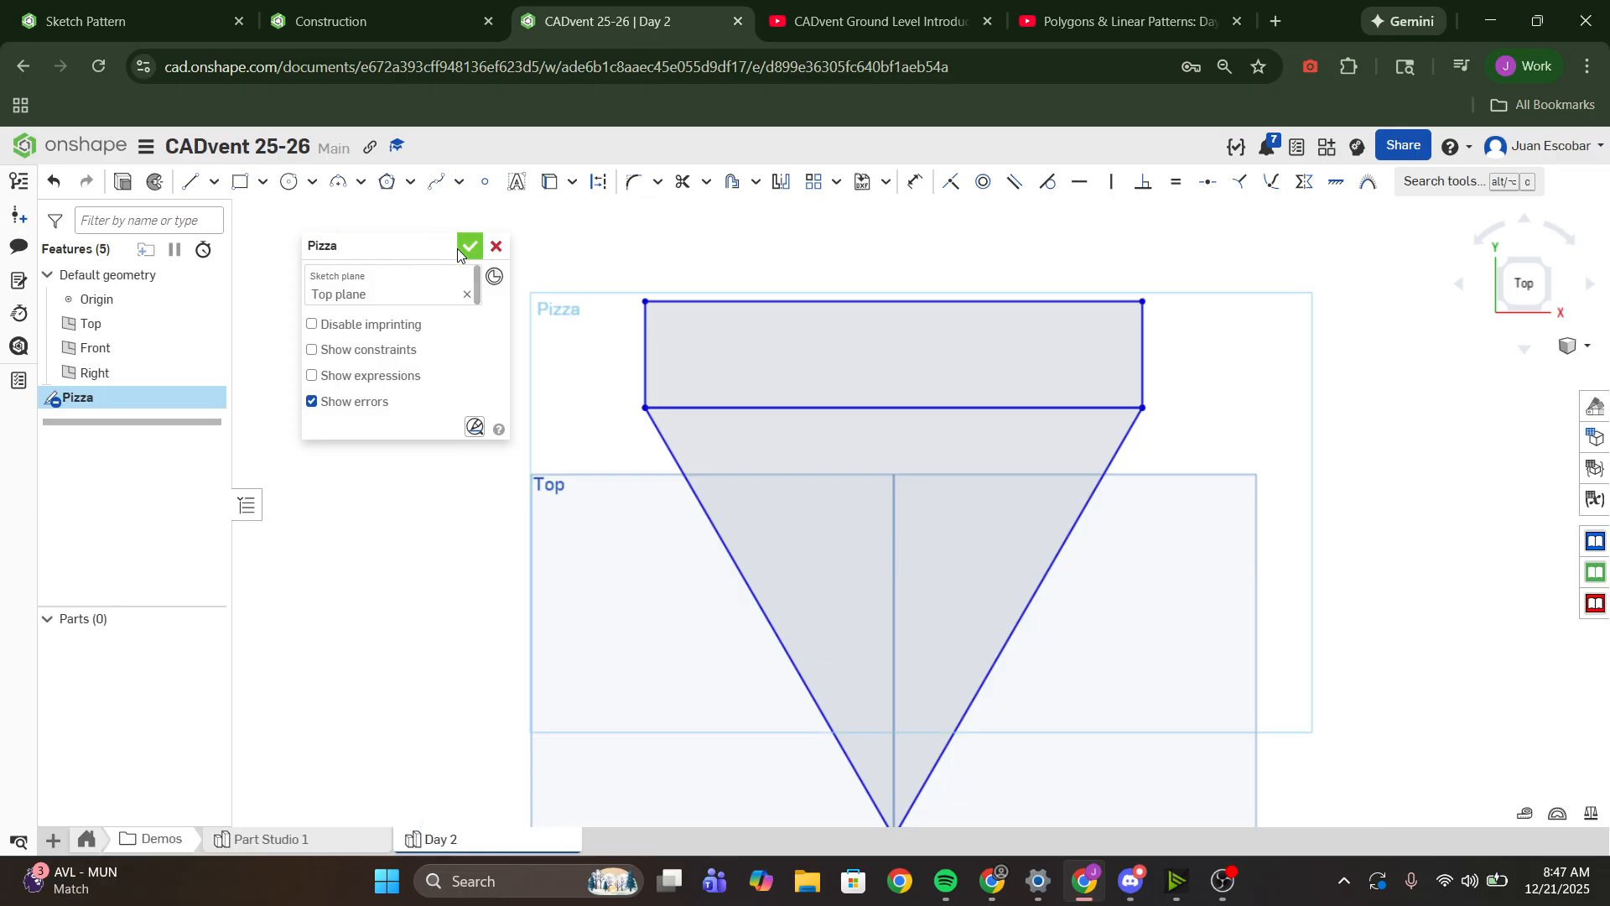
pyautogui.click(463, 247)
# - Extrude the whole Pizza sketch as a new solid with a blind depth of 0.92 in, replacing the individually picked faces
pyautogui.hotkey('shift', 'e')
pyautogui.click(933, 525)
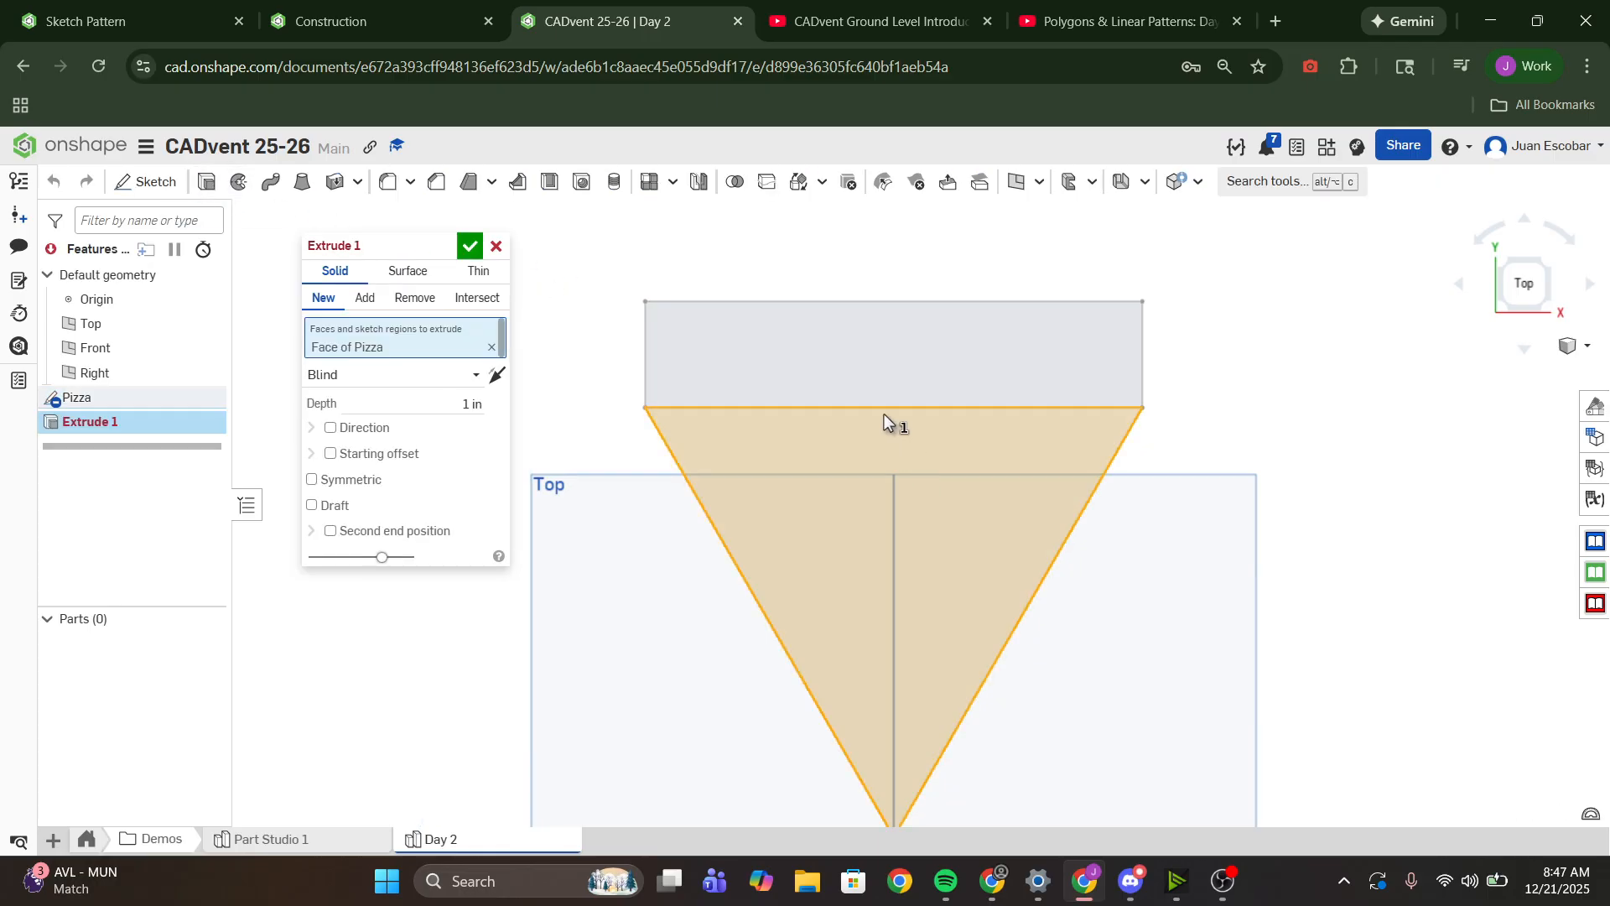
pyautogui.click(748, 370)
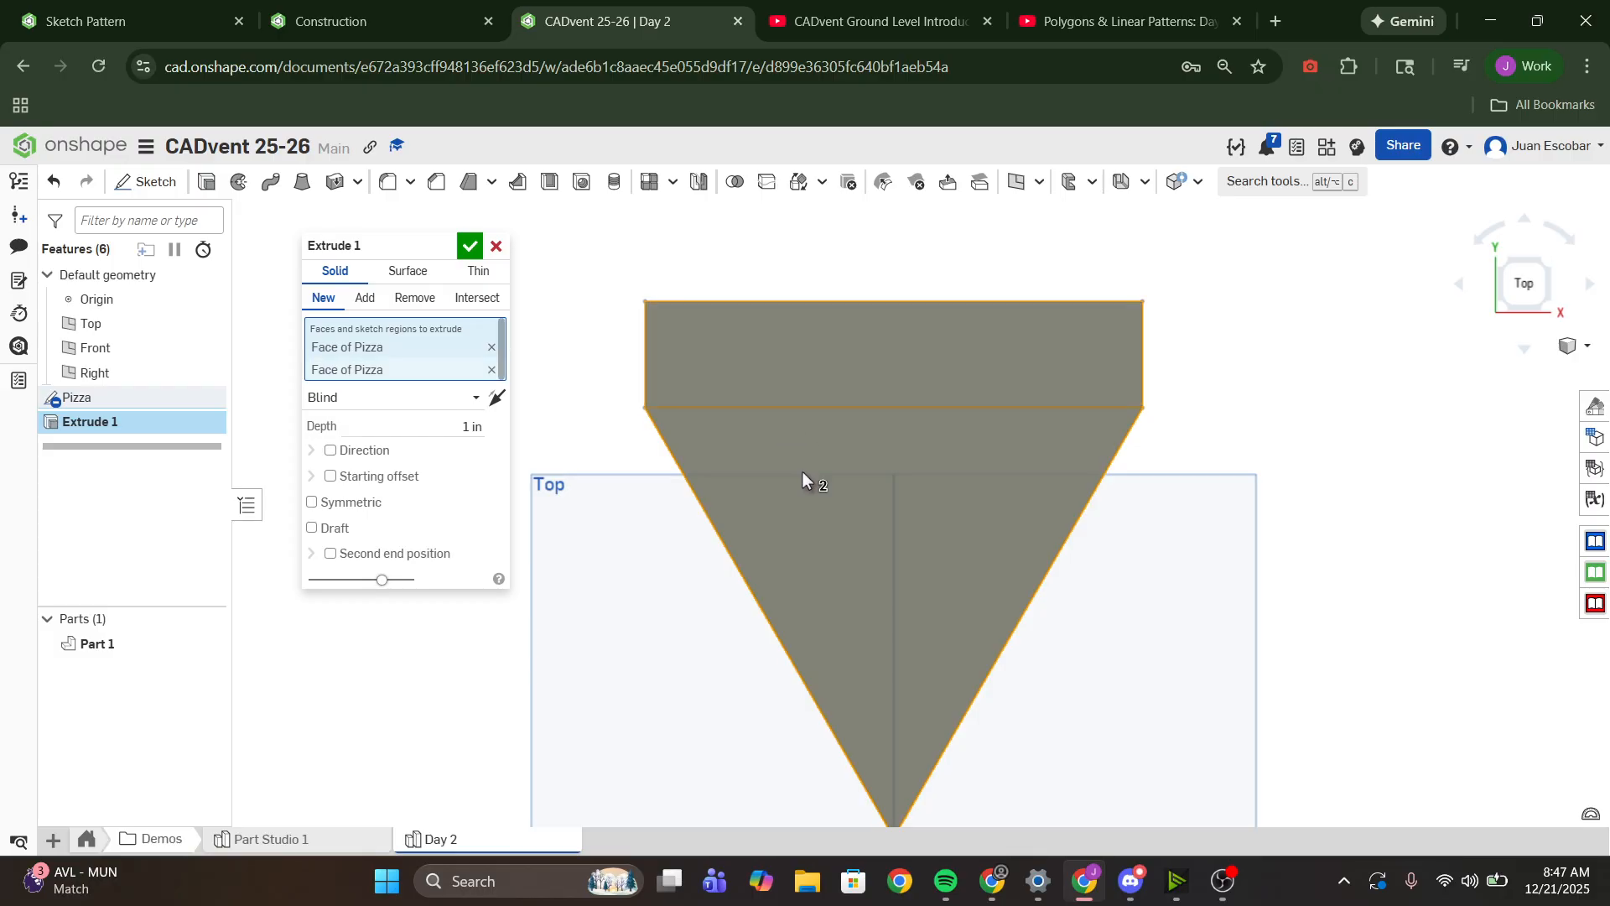
pyautogui.moveTo(802, 471); pyautogui.dragTo(840, 430, button='right')
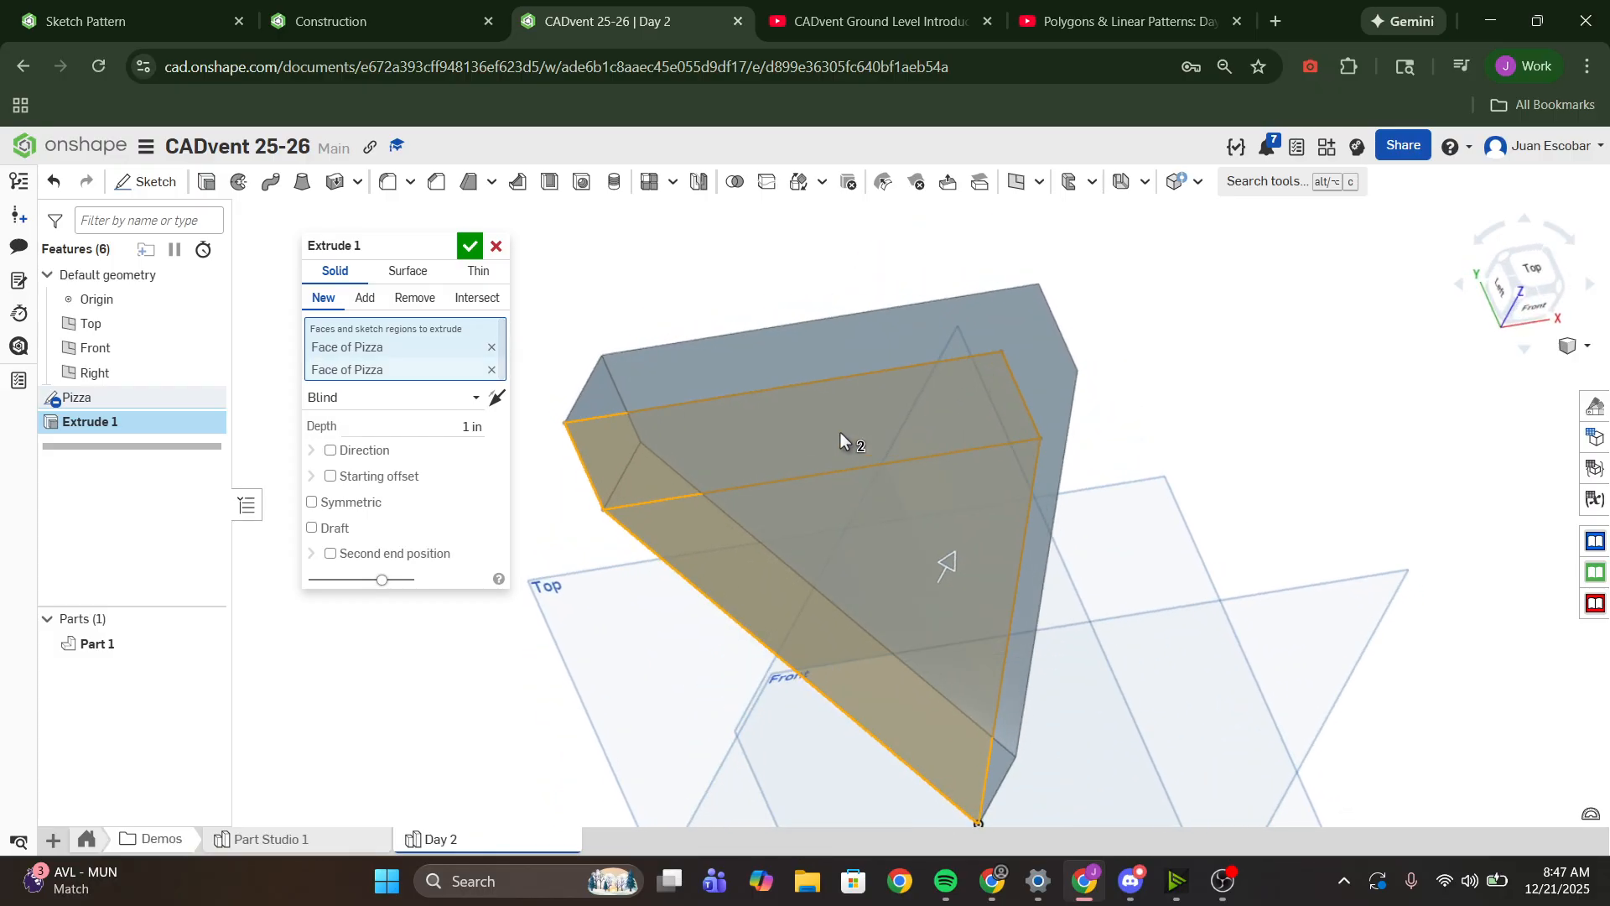
pyautogui.click(491, 346)
pyautogui.click(491, 347)
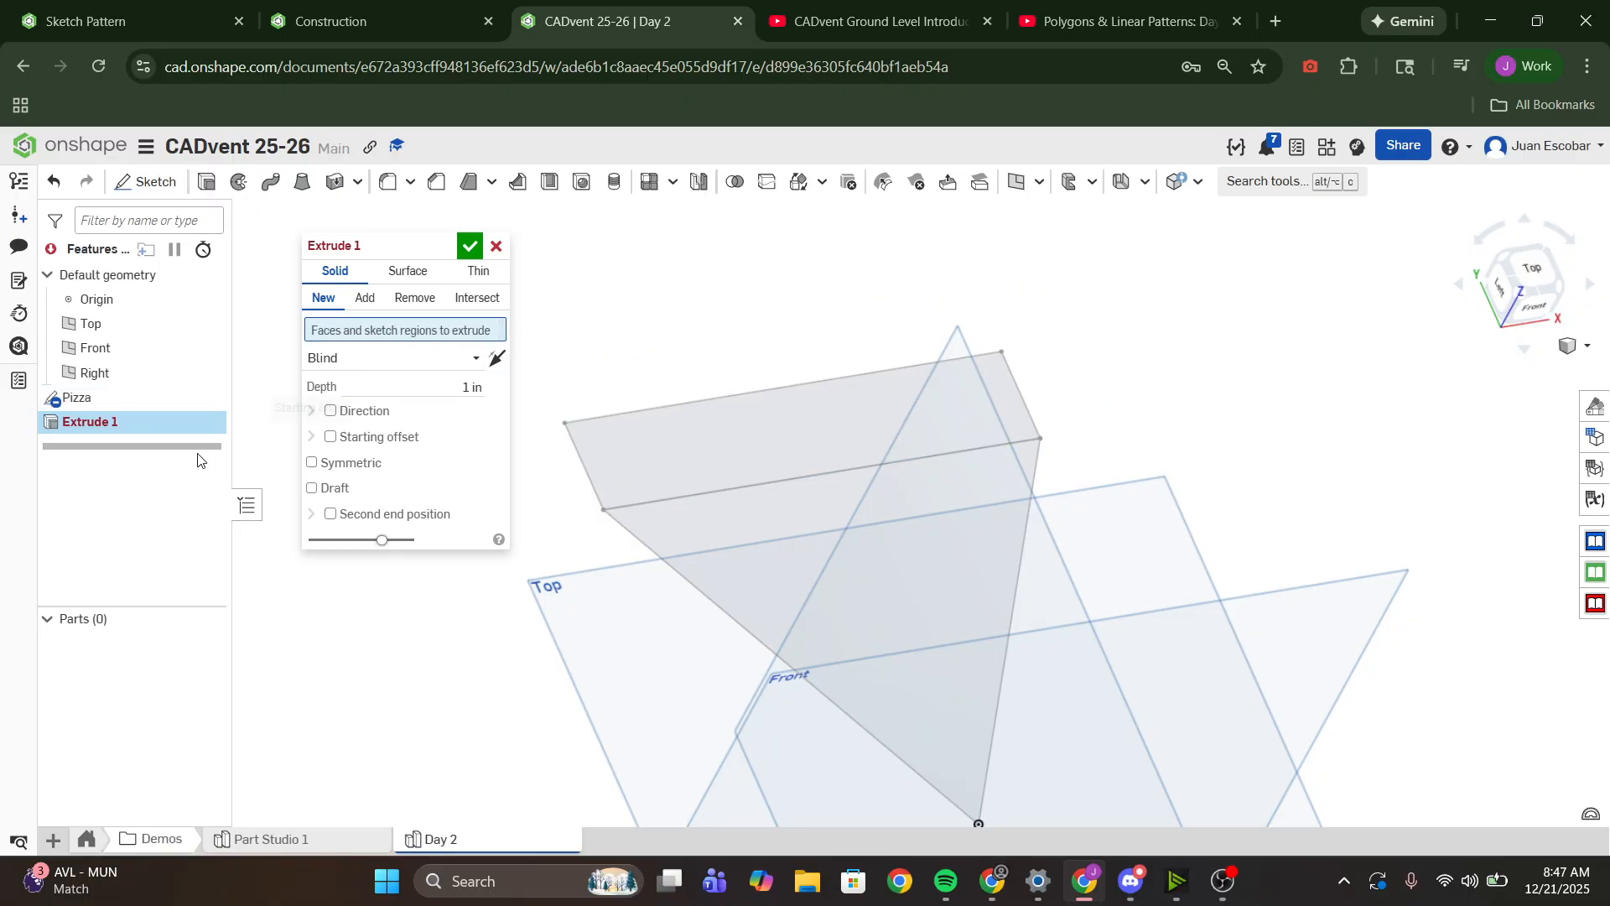
pyautogui.click(75, 401)
pyautogui.moveTo(941, 564)
pyautogui.mouseDown(button='right')
pyautogui.moveTo(971, 421)
pyautogui.moveTo(1060, 374)
pyautogui.moveTo(1039, 392)
pyautogui.mouseUp(button='right')
pyautogui.scroll(-2, 982, 428)
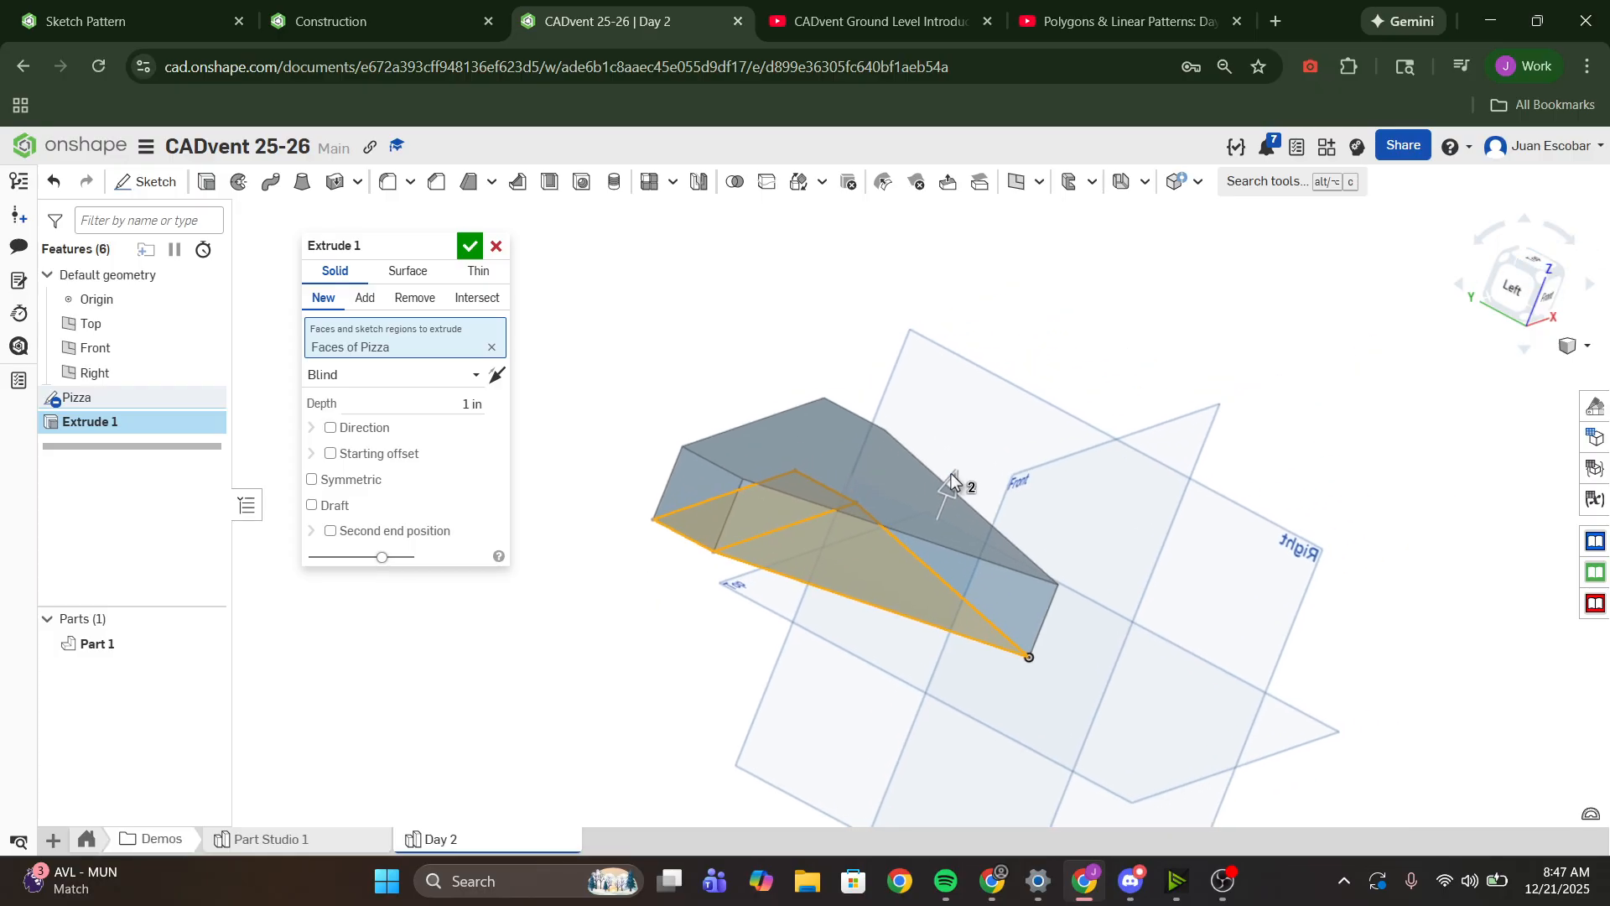
pyautogui.moveTo(957, 471)
pyautogui.mouseDown()
pyautogui.moveTo(959, 457)
pyautogui.moveTo(953, 477)
pyautogui.mouseUp()
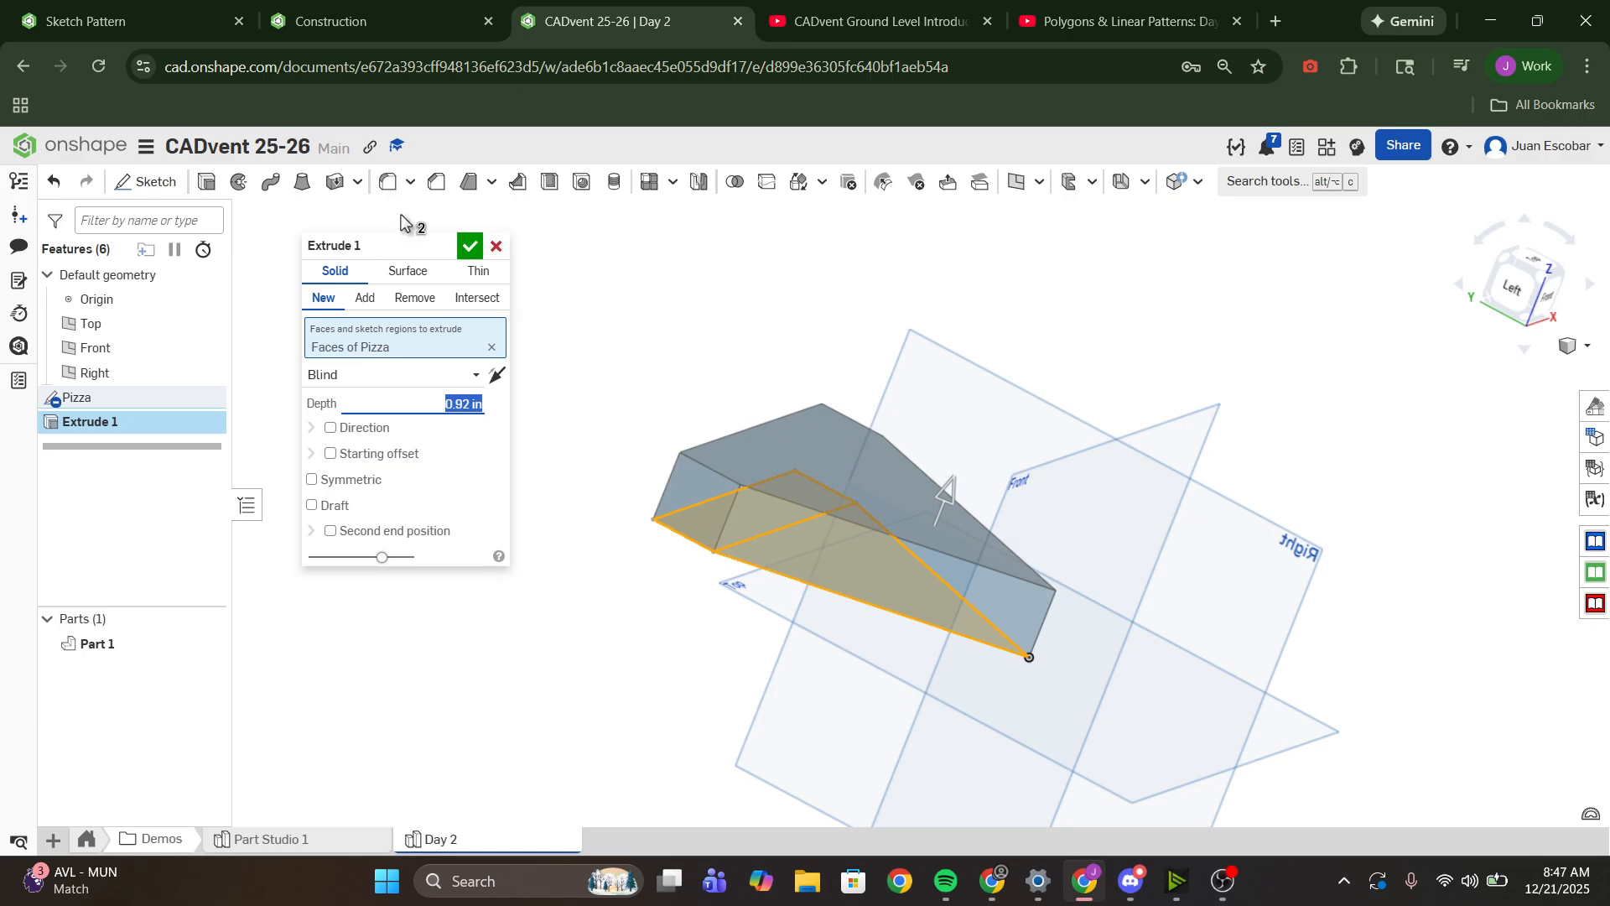
# - Rename the extrude feature as Pizza
pyautogui.click(444, 250)
pyautogui.write('Pizza')
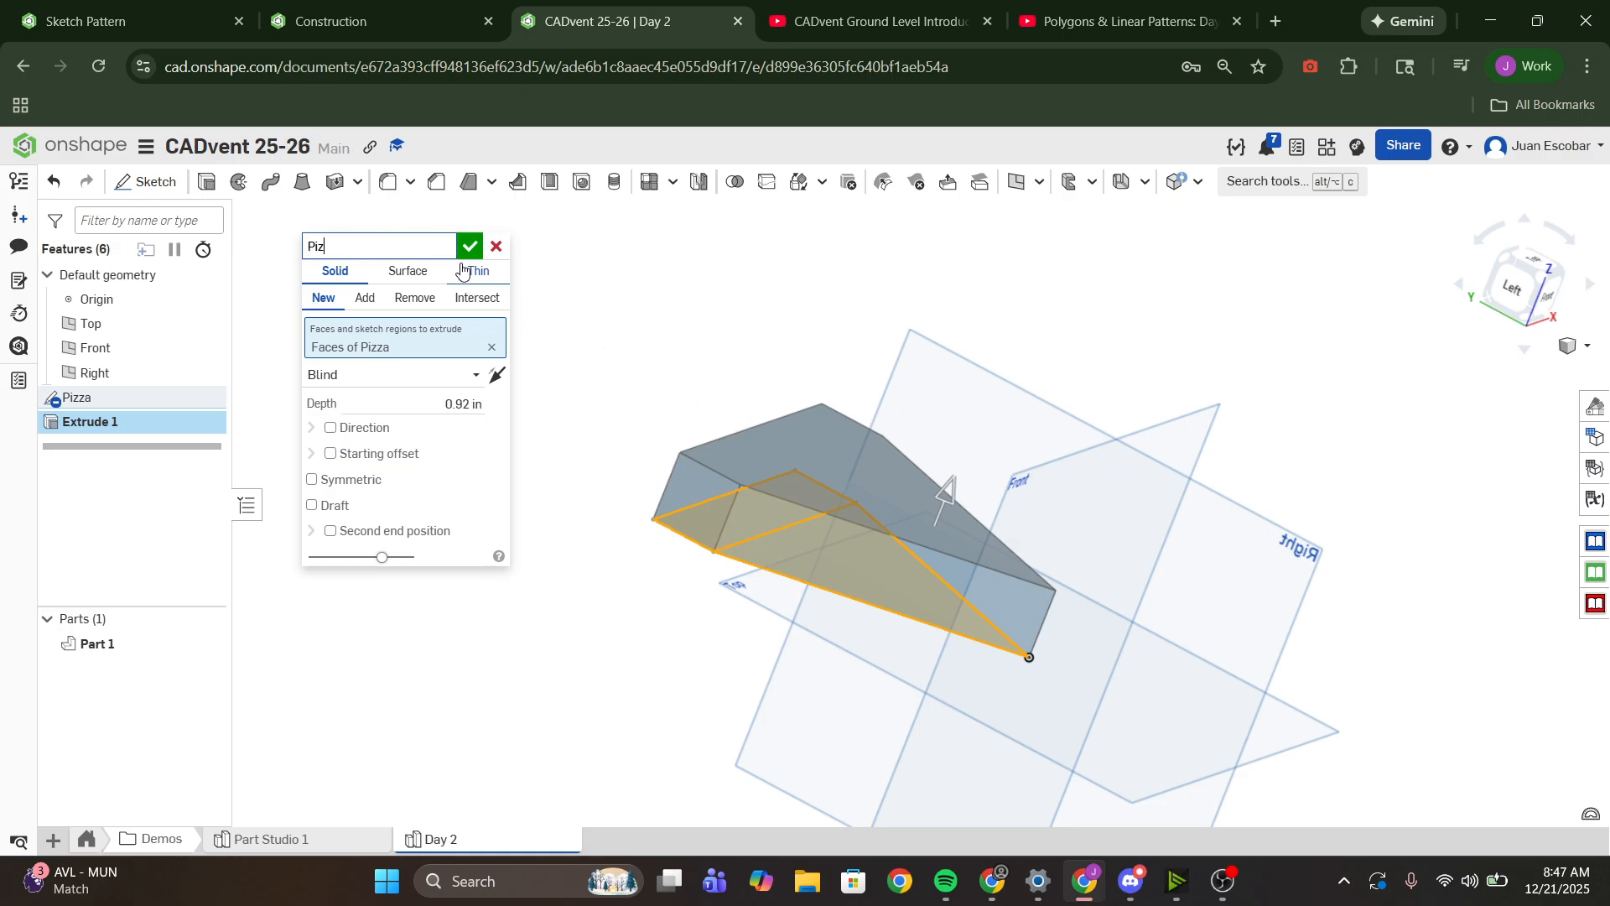
pyautogui.press('Return')
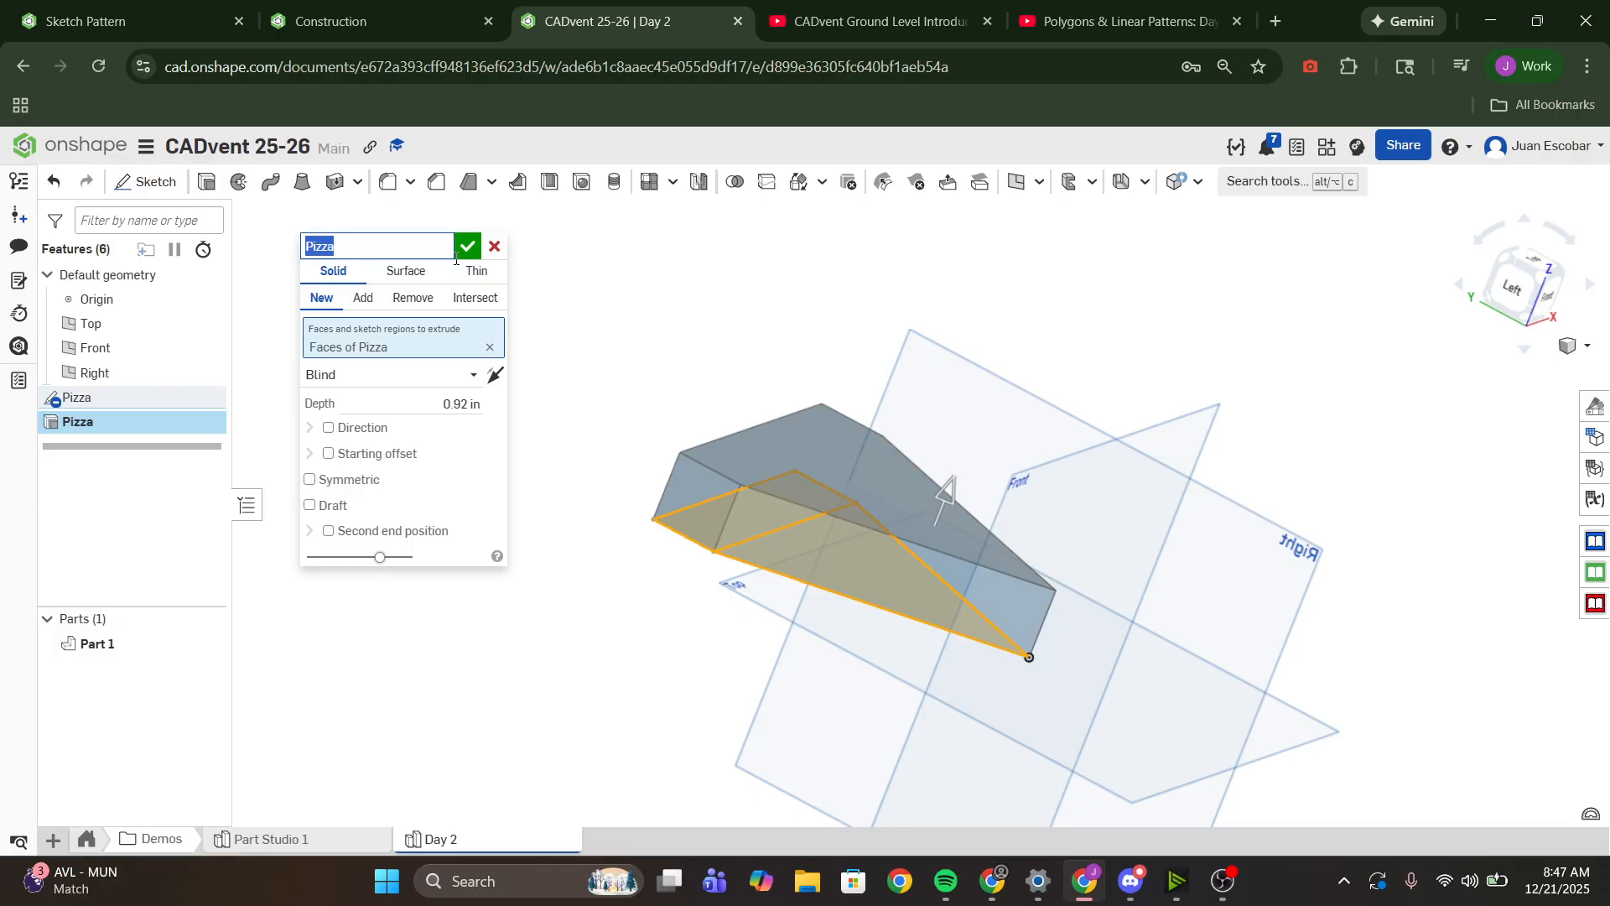
# - Accept the Pizza extrude and start a new sketch on the crust's narrow end face
pyautogui.click(469, 245)
pyautogui.scroll(-5, 985, 418)
pyautogui.moveTo(985, 418); pyautogui.dragTo(1018, 591, button='right')
pyautogui.scroll(5, 885, 399)
pyautogui.moveTo(1015, 584); pyautogui.dragTo(1040, 619, button='right')
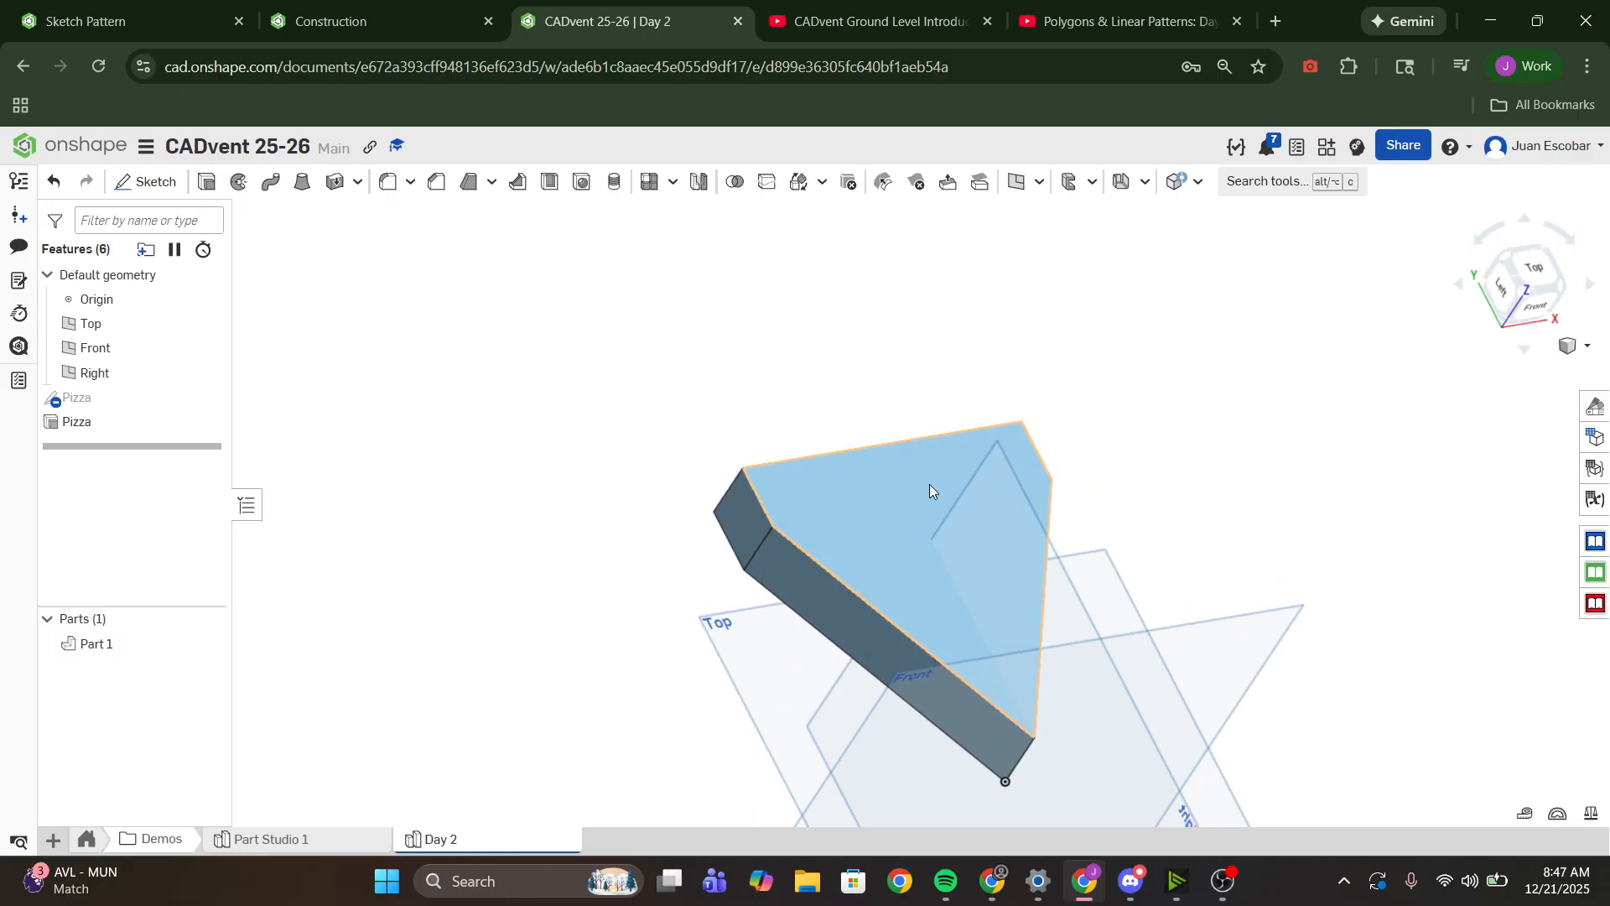
pyautogui.scroll(-3, 1164, 657)
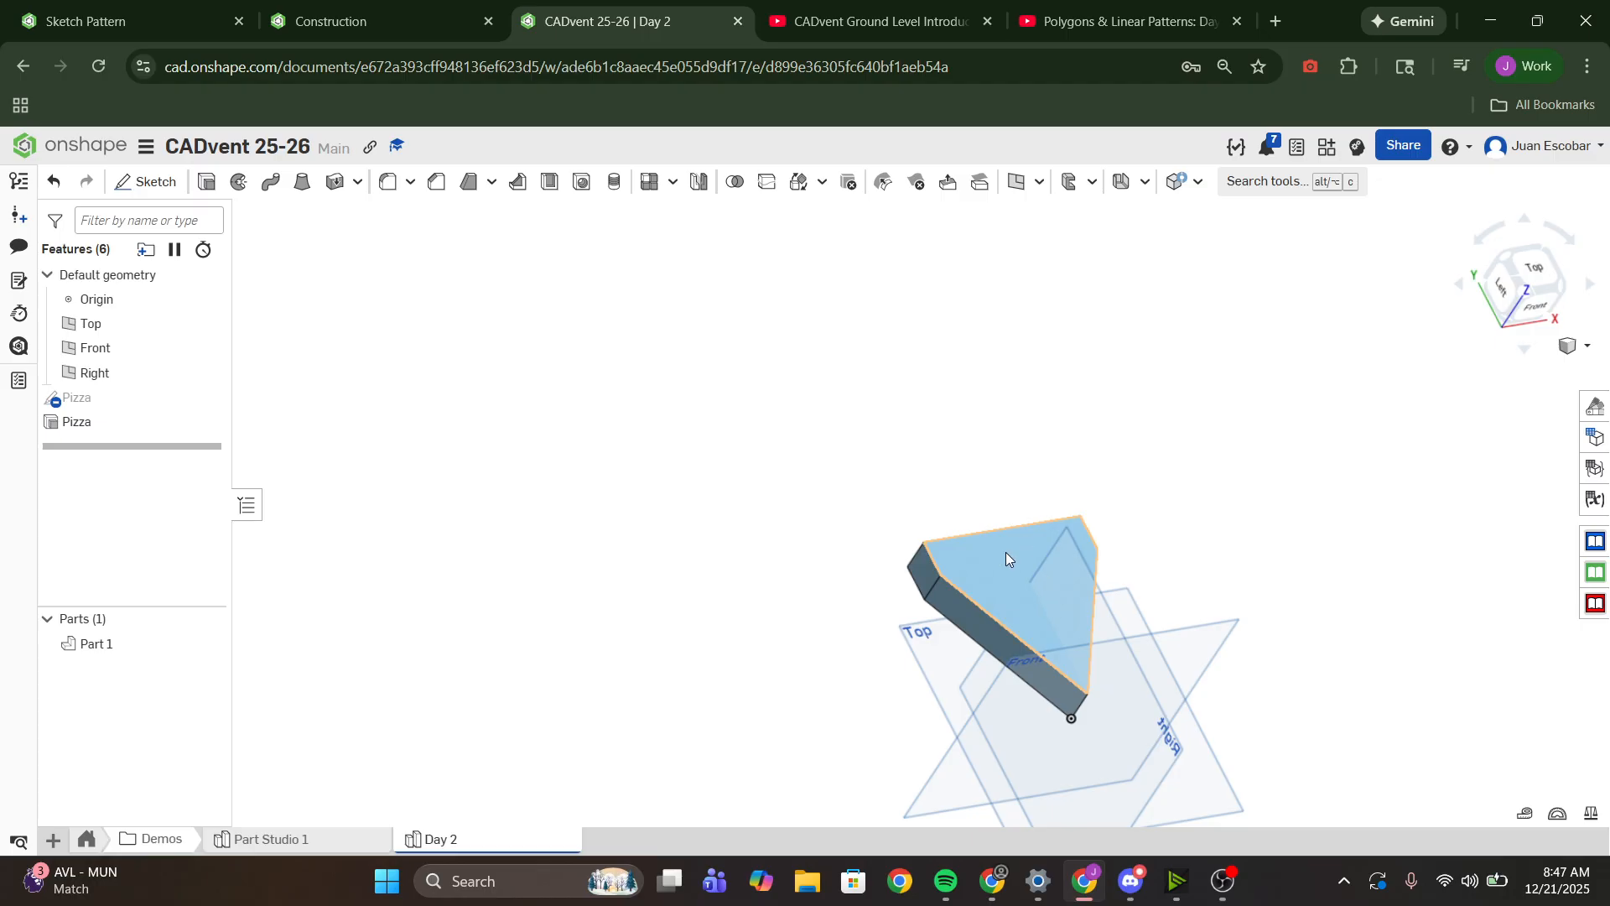
pyautogui.scroll(5, 994, 579)
pyautogui.scroll(-5, 926, 490)
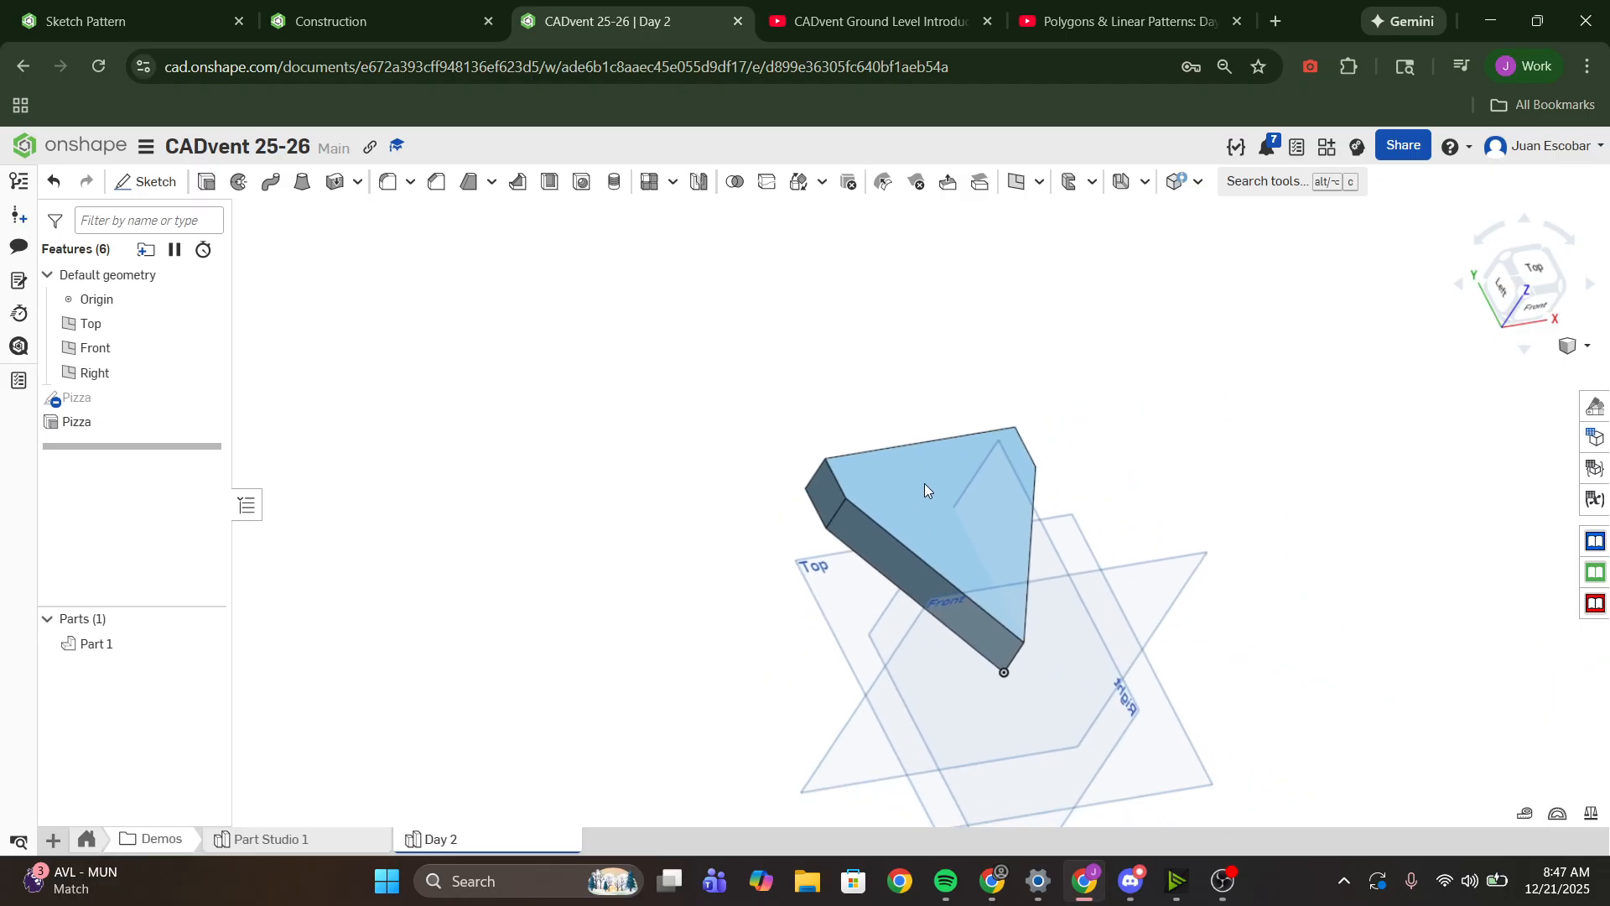
pyautogui.scroll(5, 837, 499)
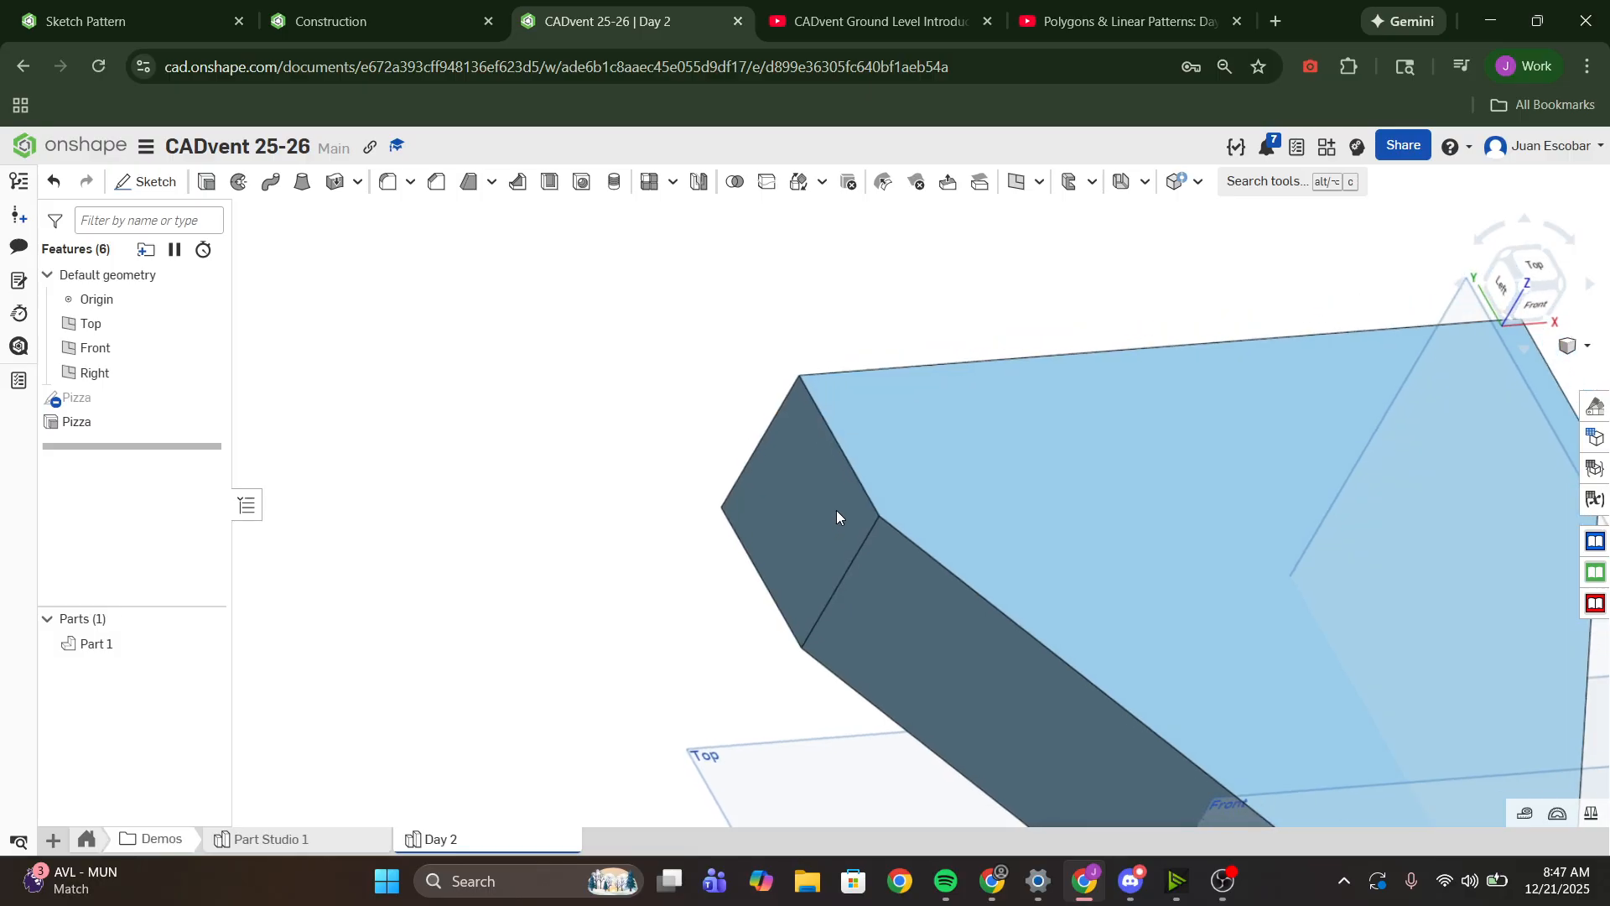
pyautogui.moveTo(837, 510); pyautogui.dragTo(801, 556, button='right')
pyautogui.click(785, 557)
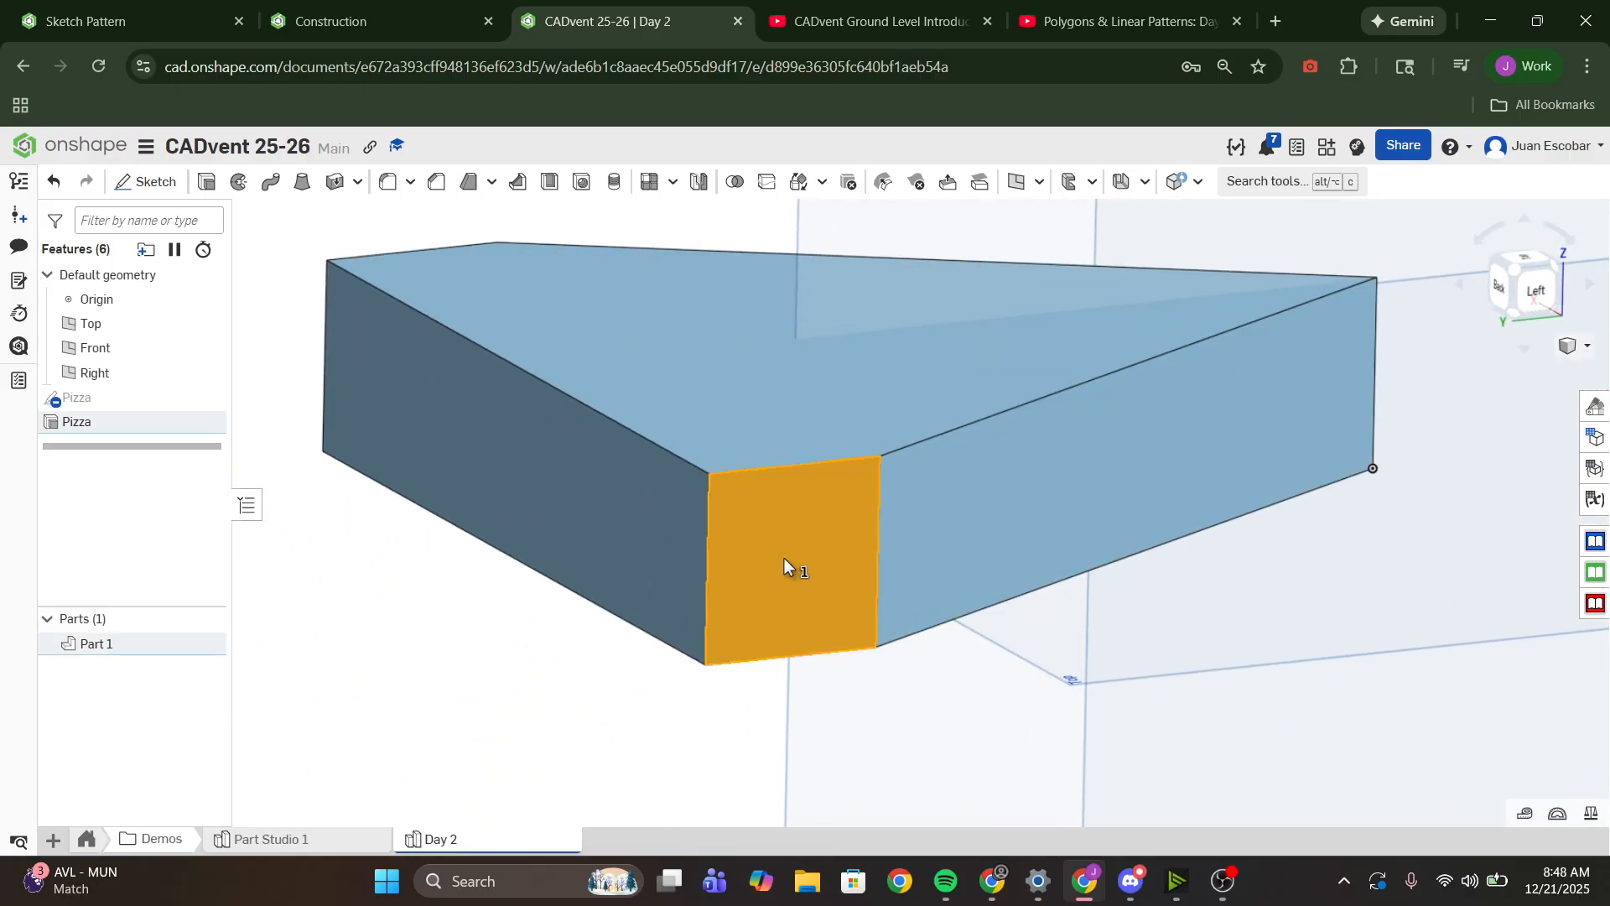
pyautogui.click(147, 181)
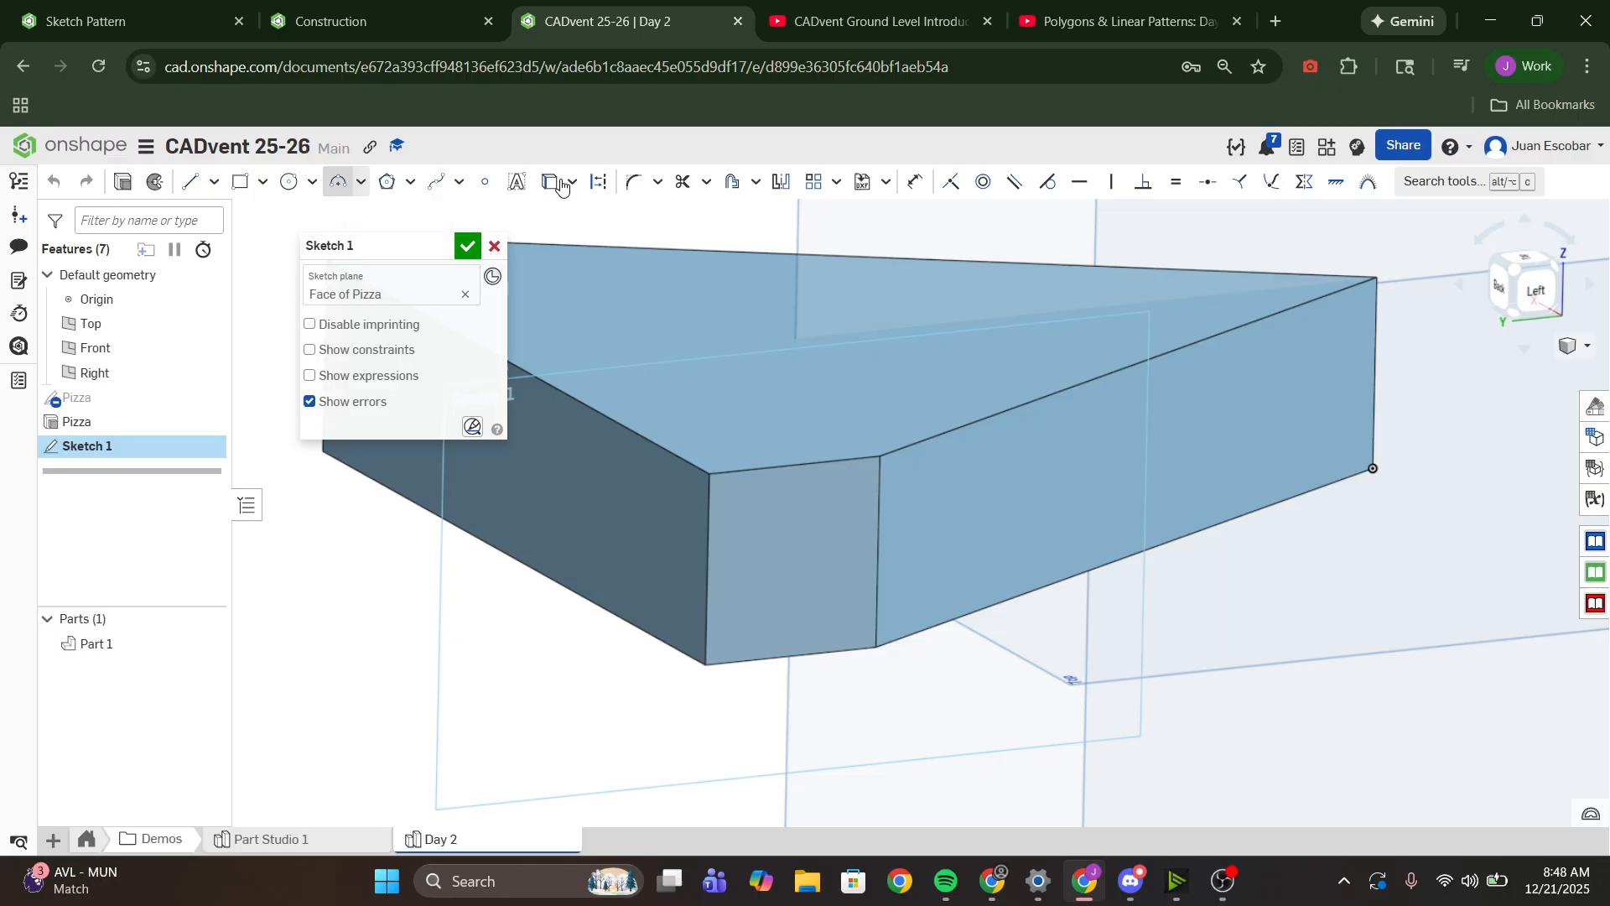
# - Move the sketch dialog out of the way and rename the sketch as Crust
pyautogui.moveTo(397, 243); pyautogui.dragTo(312, 213)
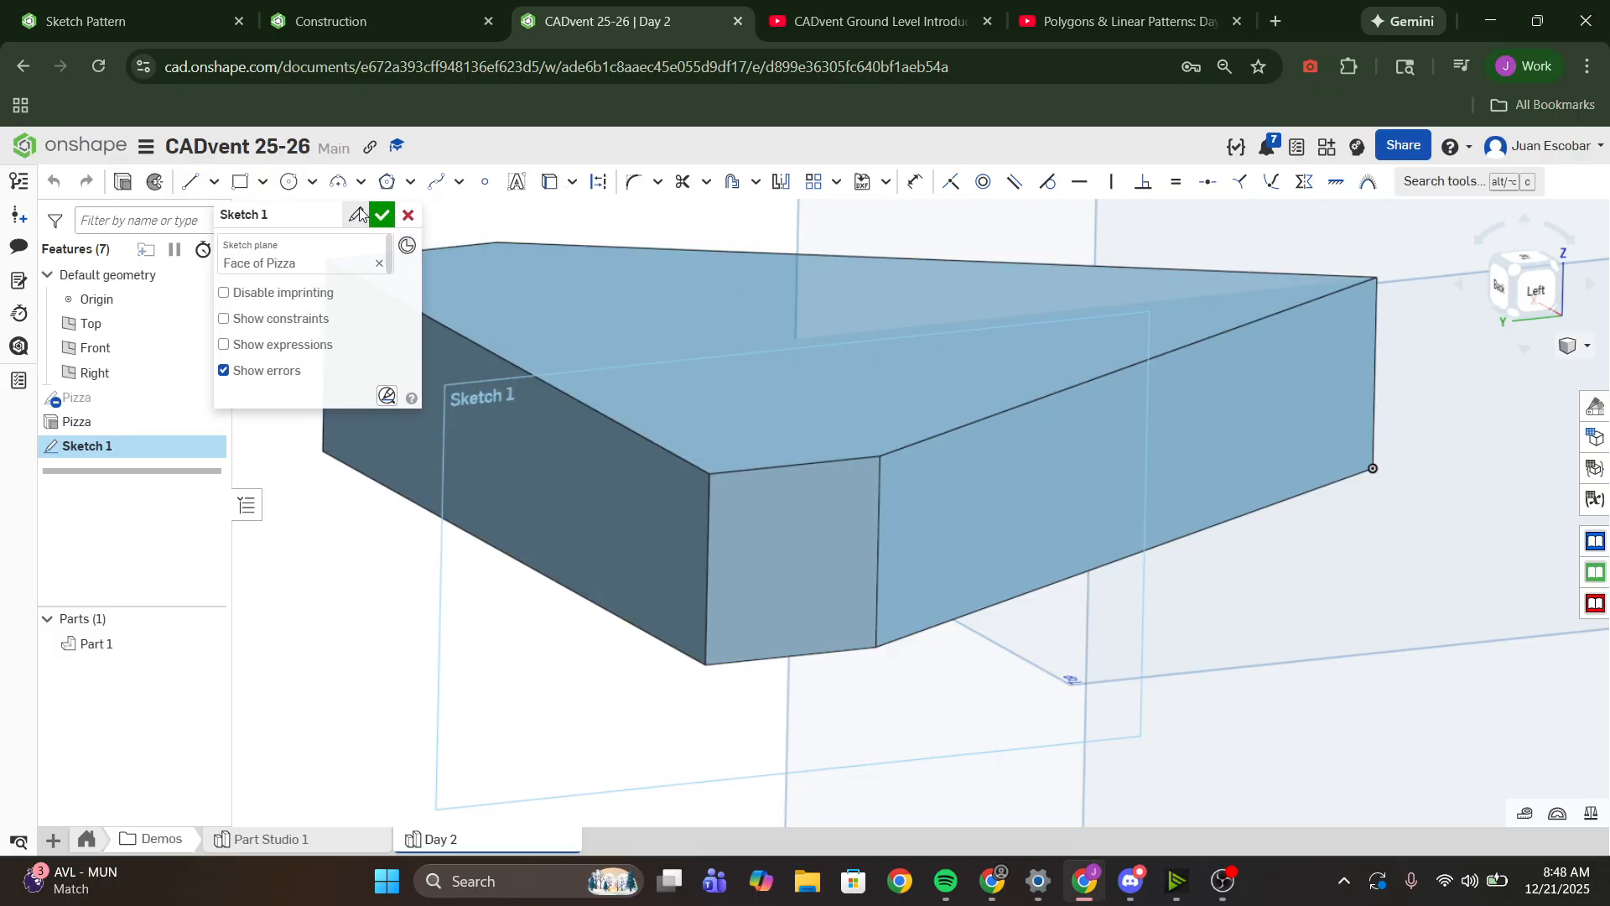
pyautogui.click(361, 212)
pyautogui.write('Cru')
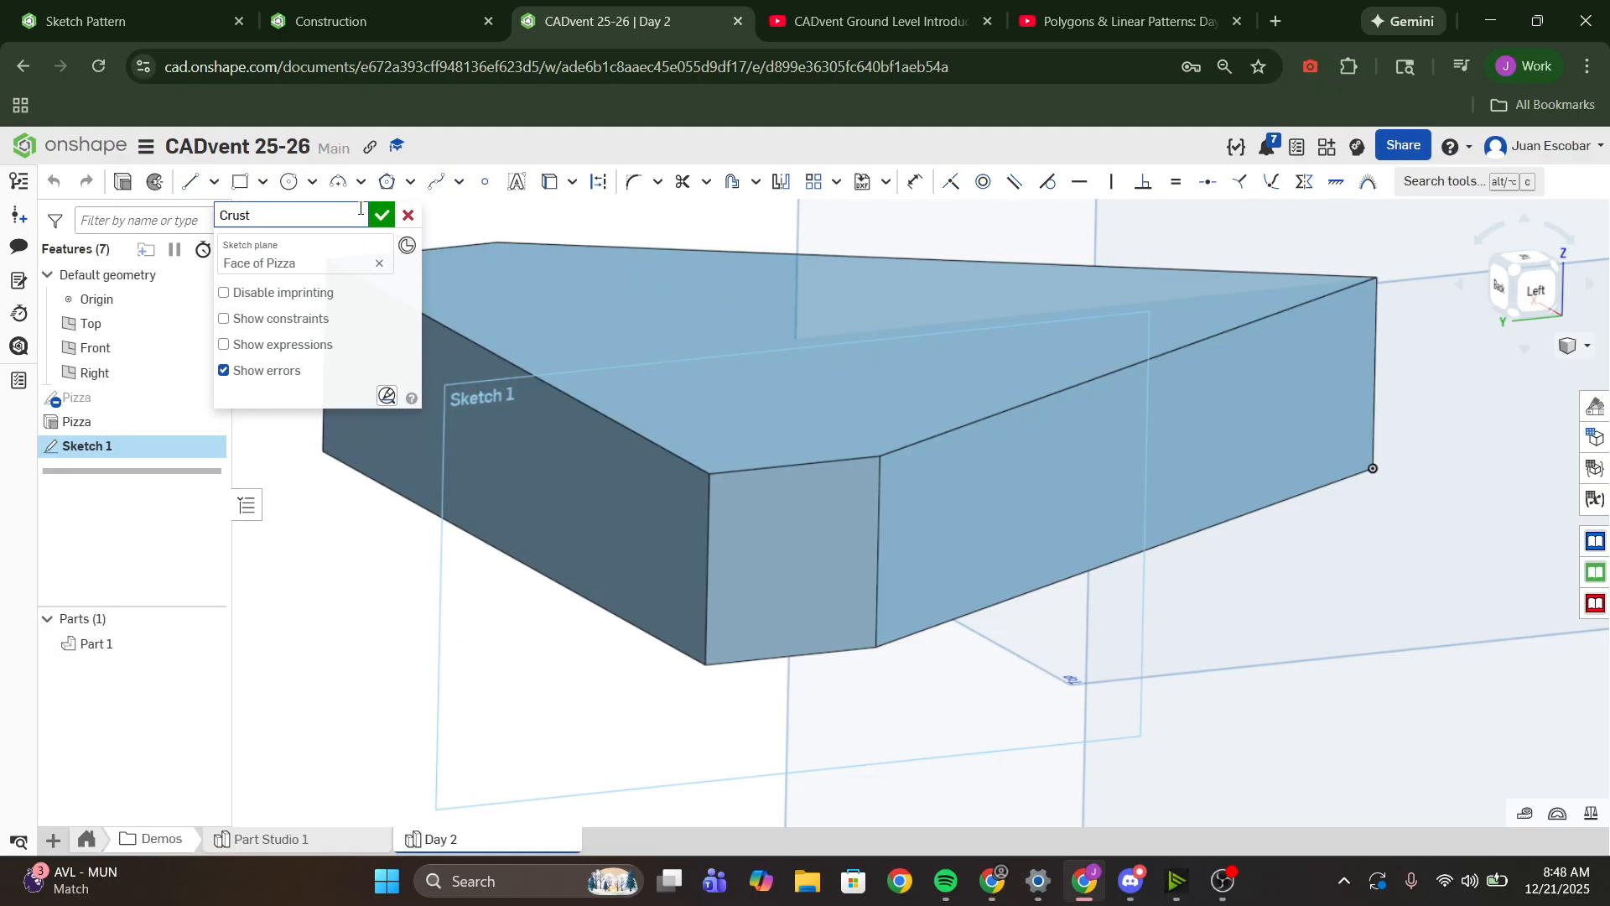
pyautogui.write('st')
pyautogui.press('Return')
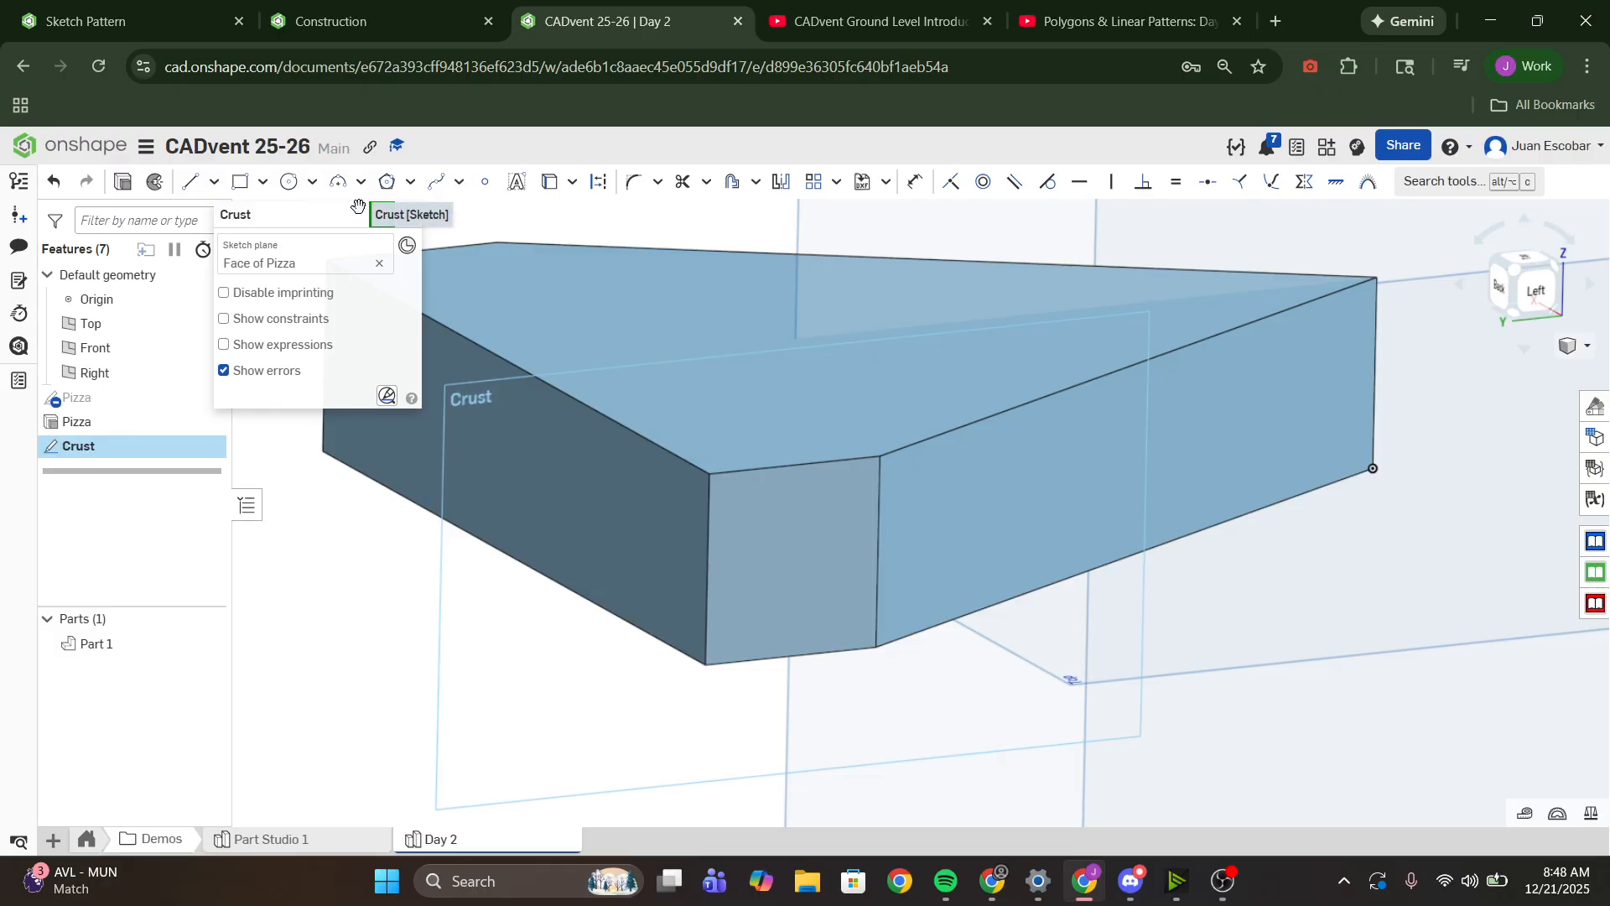
# - Try to project the slice's long slanted upper edge into the Crust sketch with Use, and remove the projected line
pyautogui.click(1526, 293)
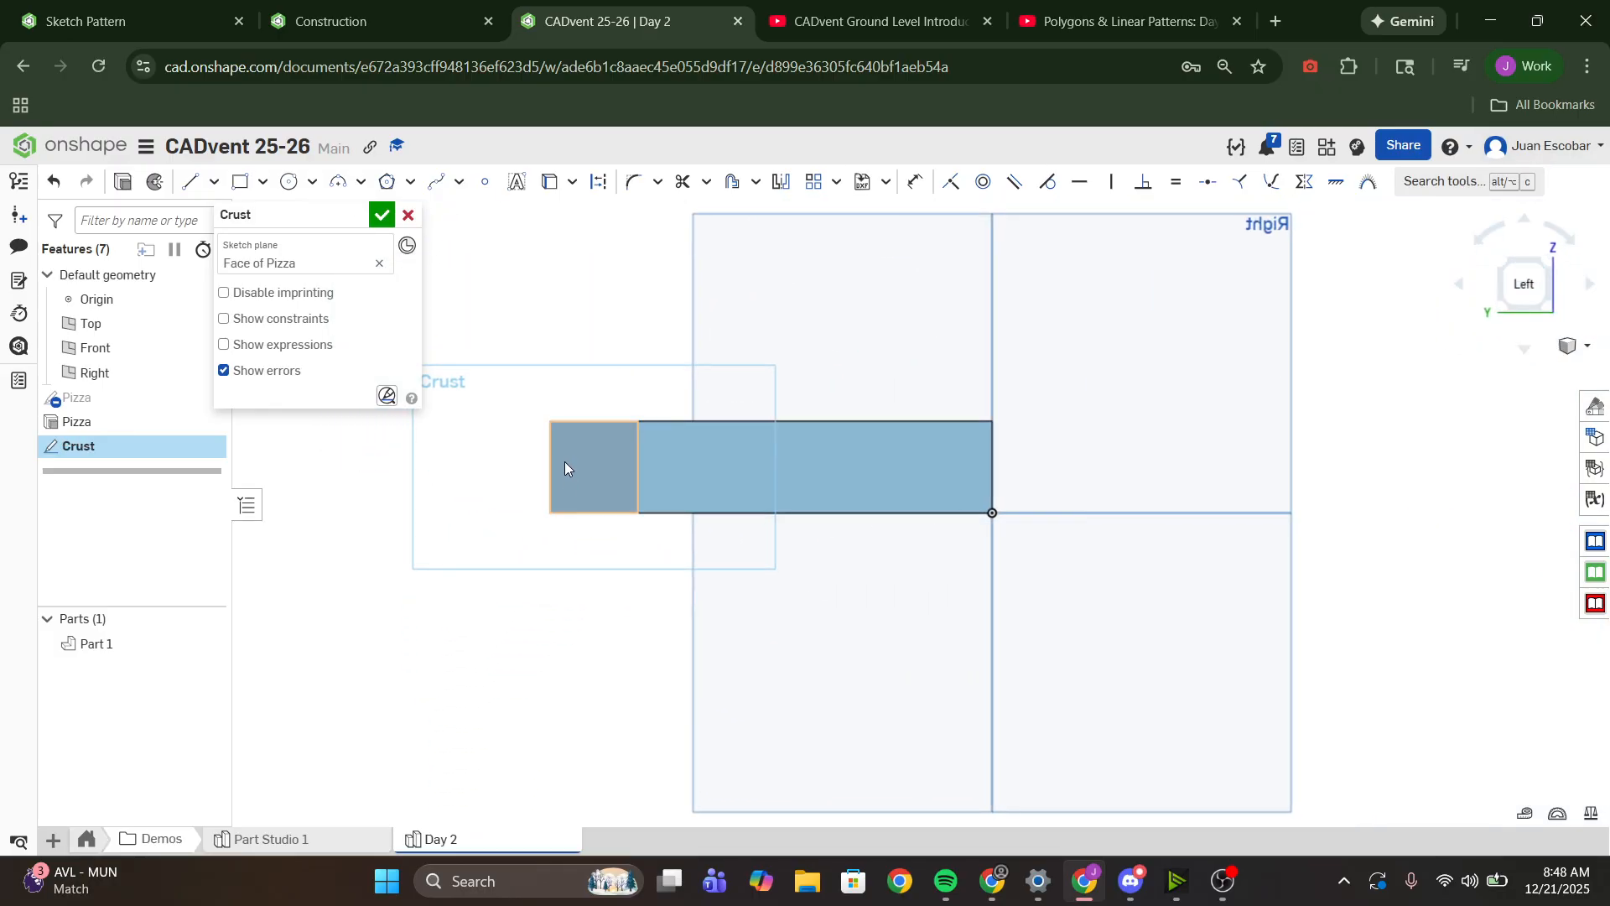
pyautogui.scroll(5, 571, 468)
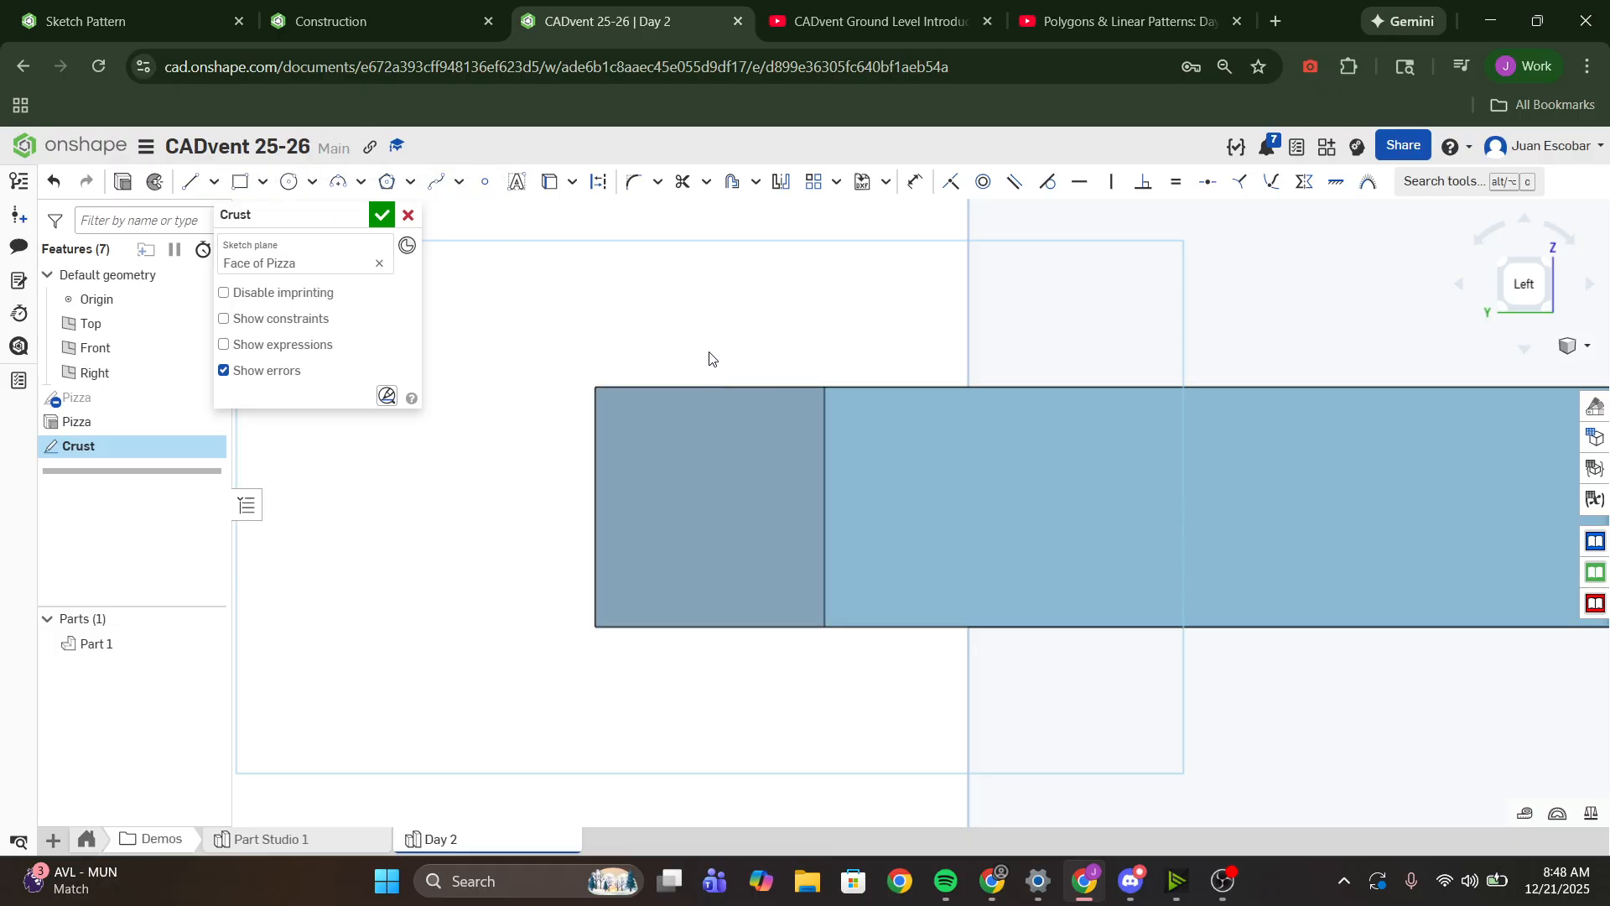
pyautogui.click(190, 181)
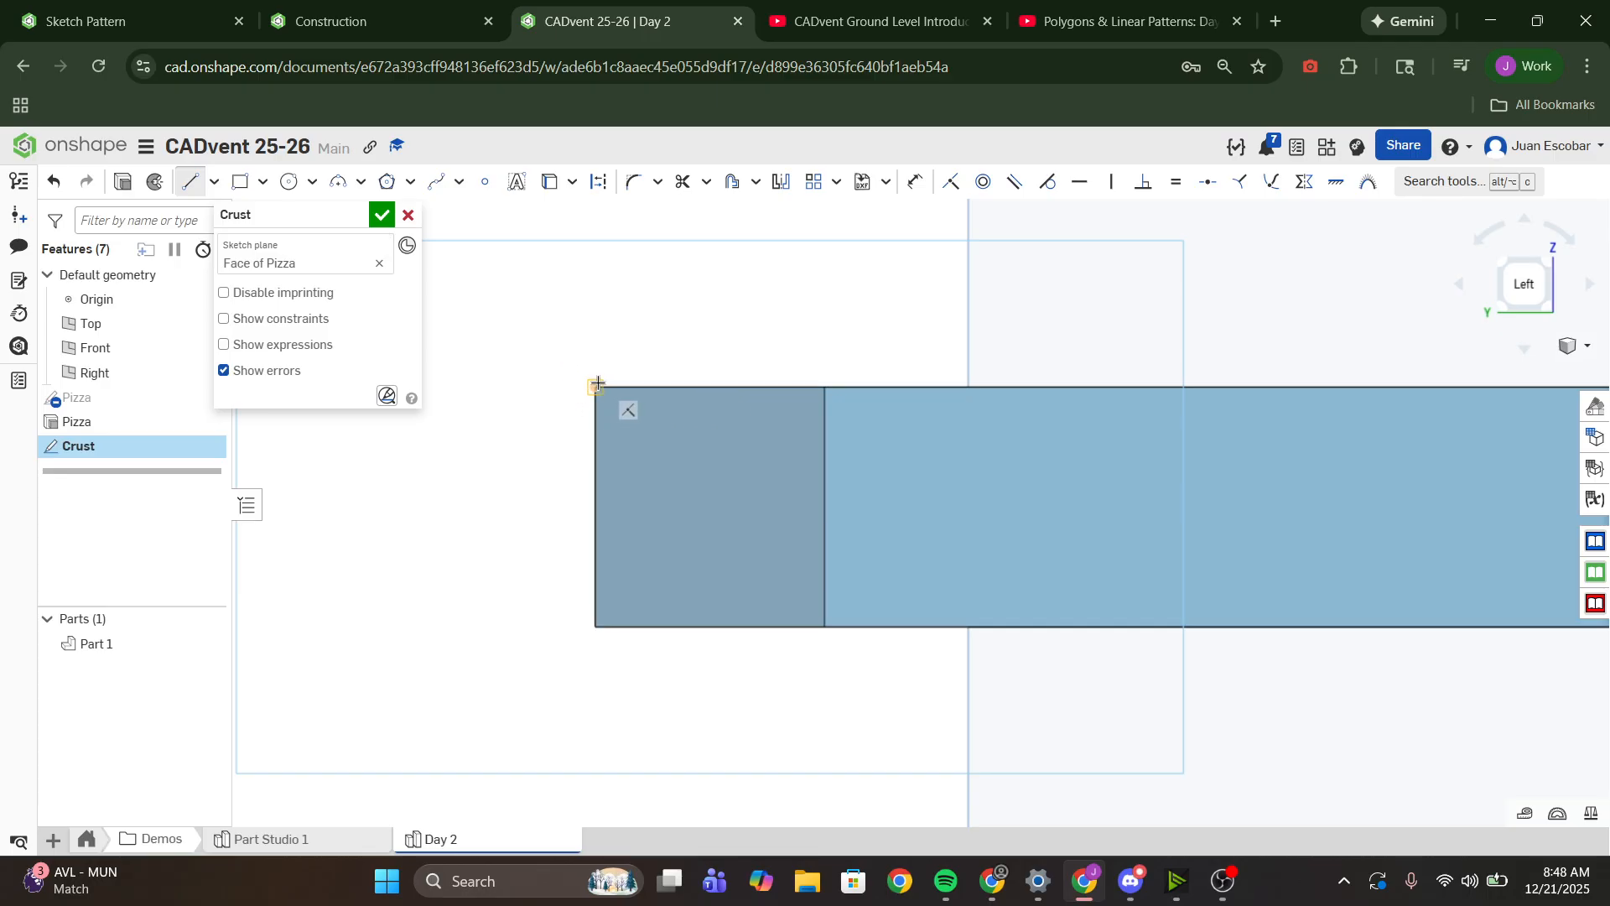
pyautogui.click(550, 181)
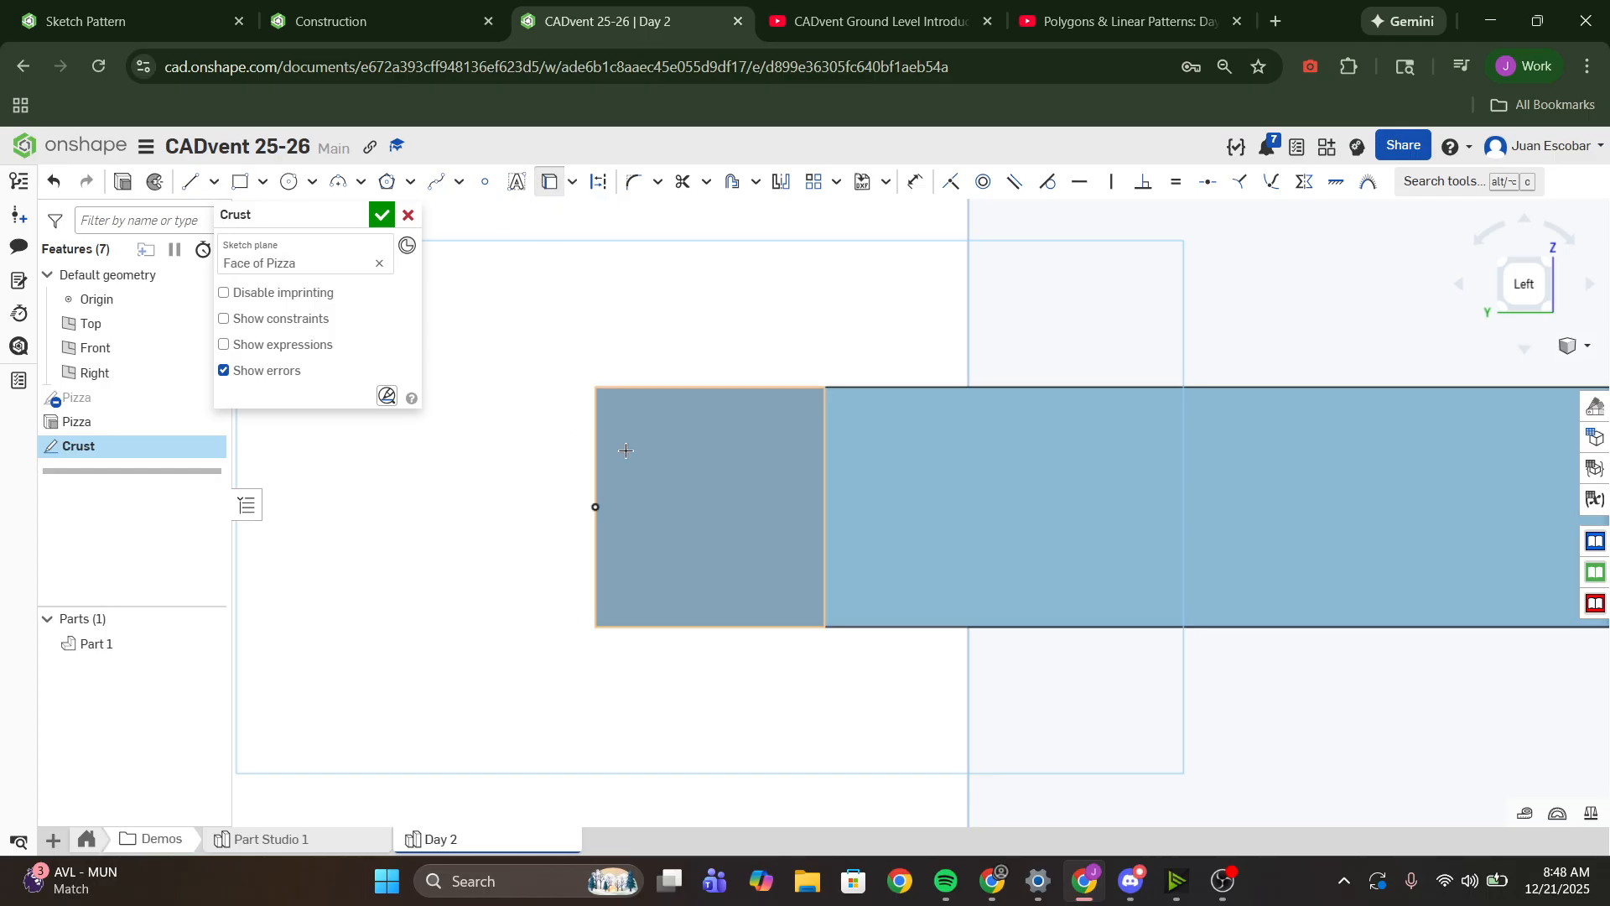
pyautogui.moveTo(625, 450); pyautogui.dragTo(683, 388, button='right')
pyautogui.scroll(-4, 673, 390)
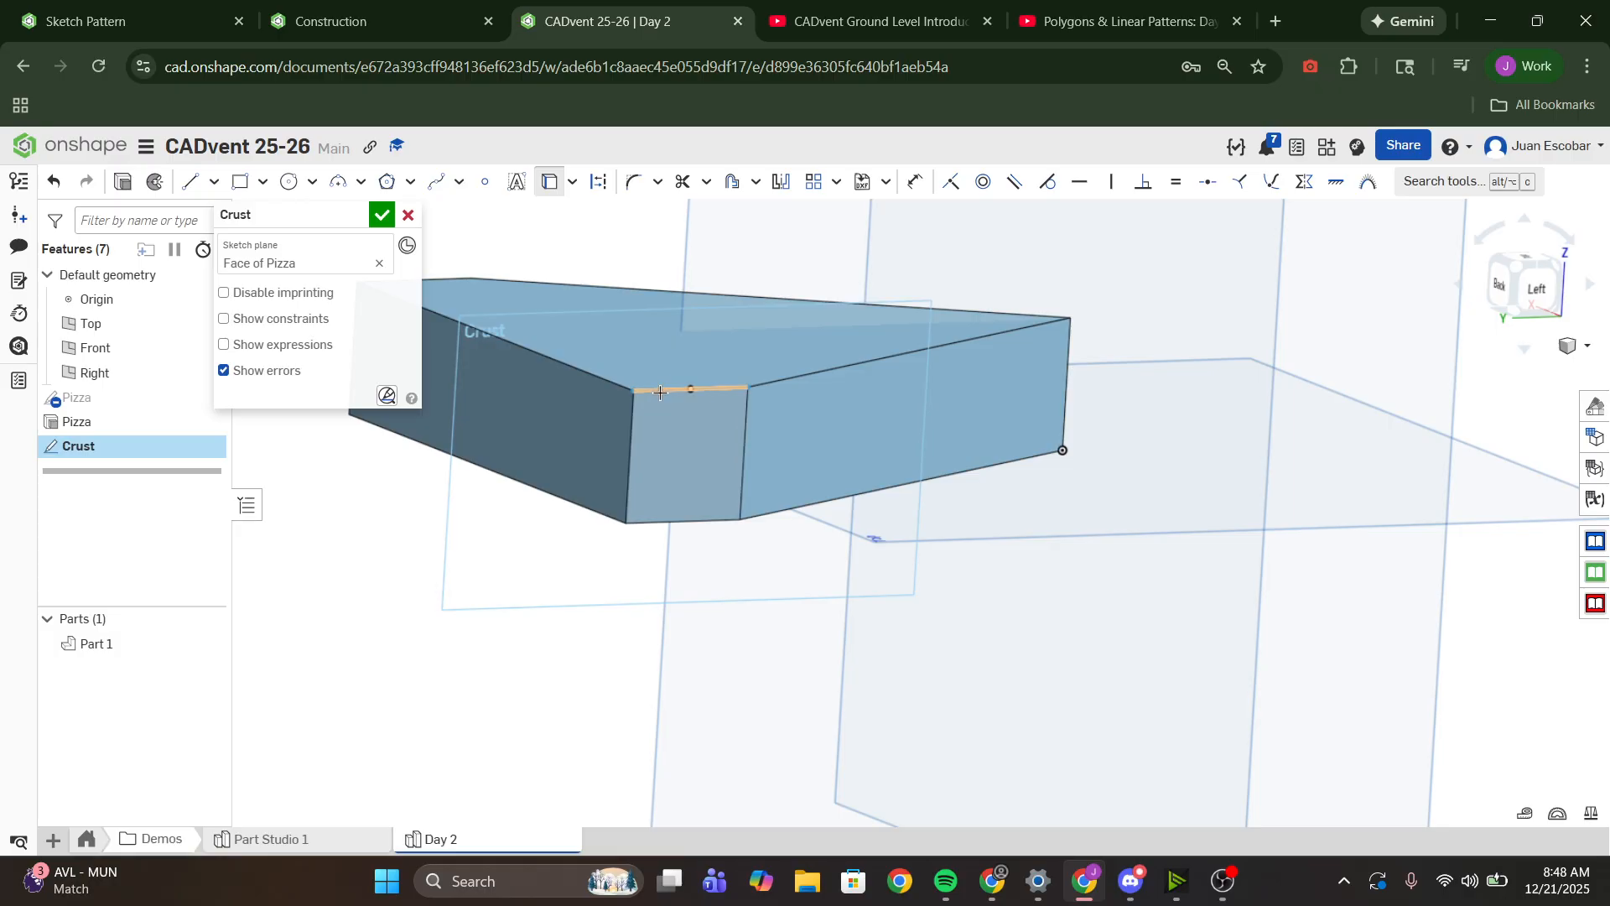
pyautogui.moveTo(514, 413)
pyautogui.mouseDown(button='right')
pyautogui.moveTo(549, 409)
pyautogui.moveTo(533, 394)
pyautogui.moveTo(529, 439)
pyautogui.mouseUp(button='right')
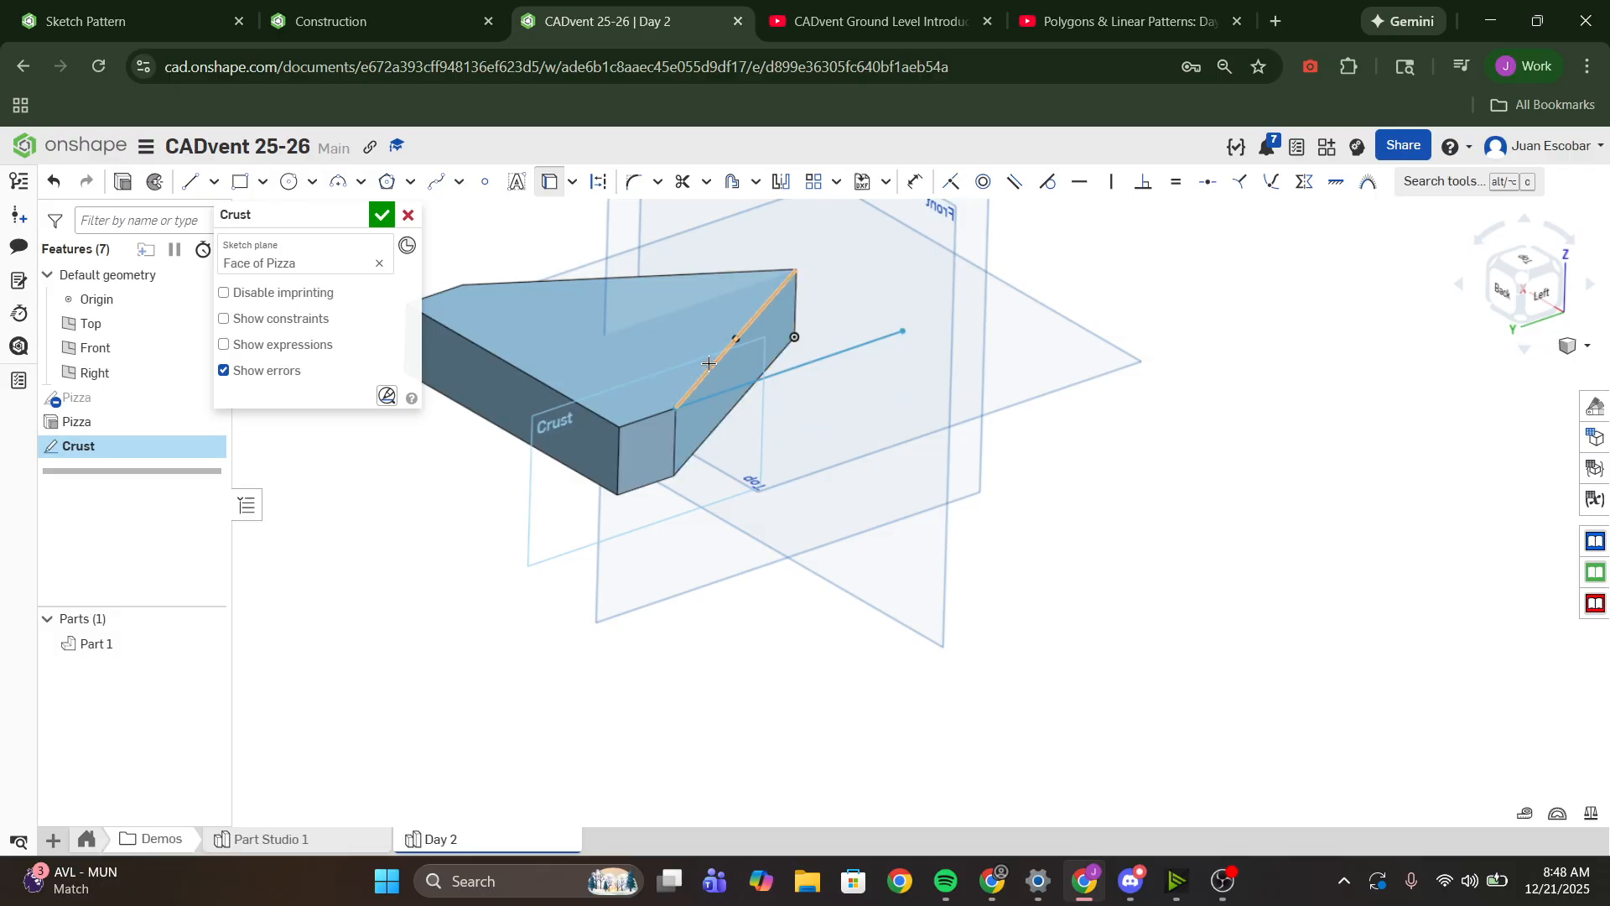
pyautogui.moveTo(703, 367); pyautogui.dragTo(715, 353, button='right')
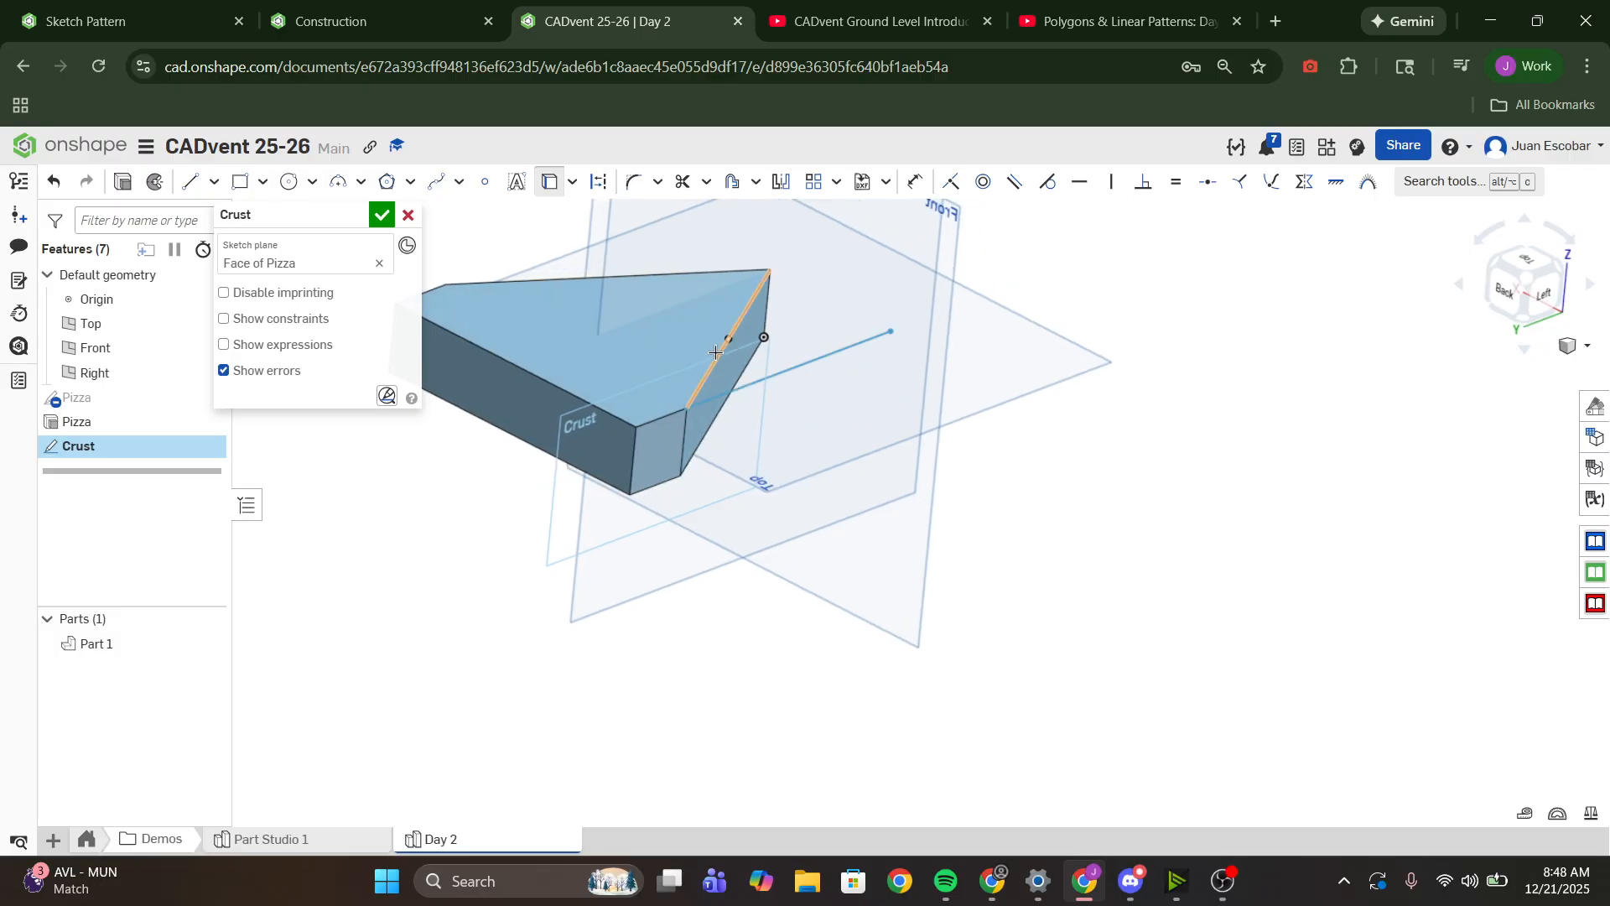
pyautogui.click(716, 353)
pyautogui.click(850, 347)
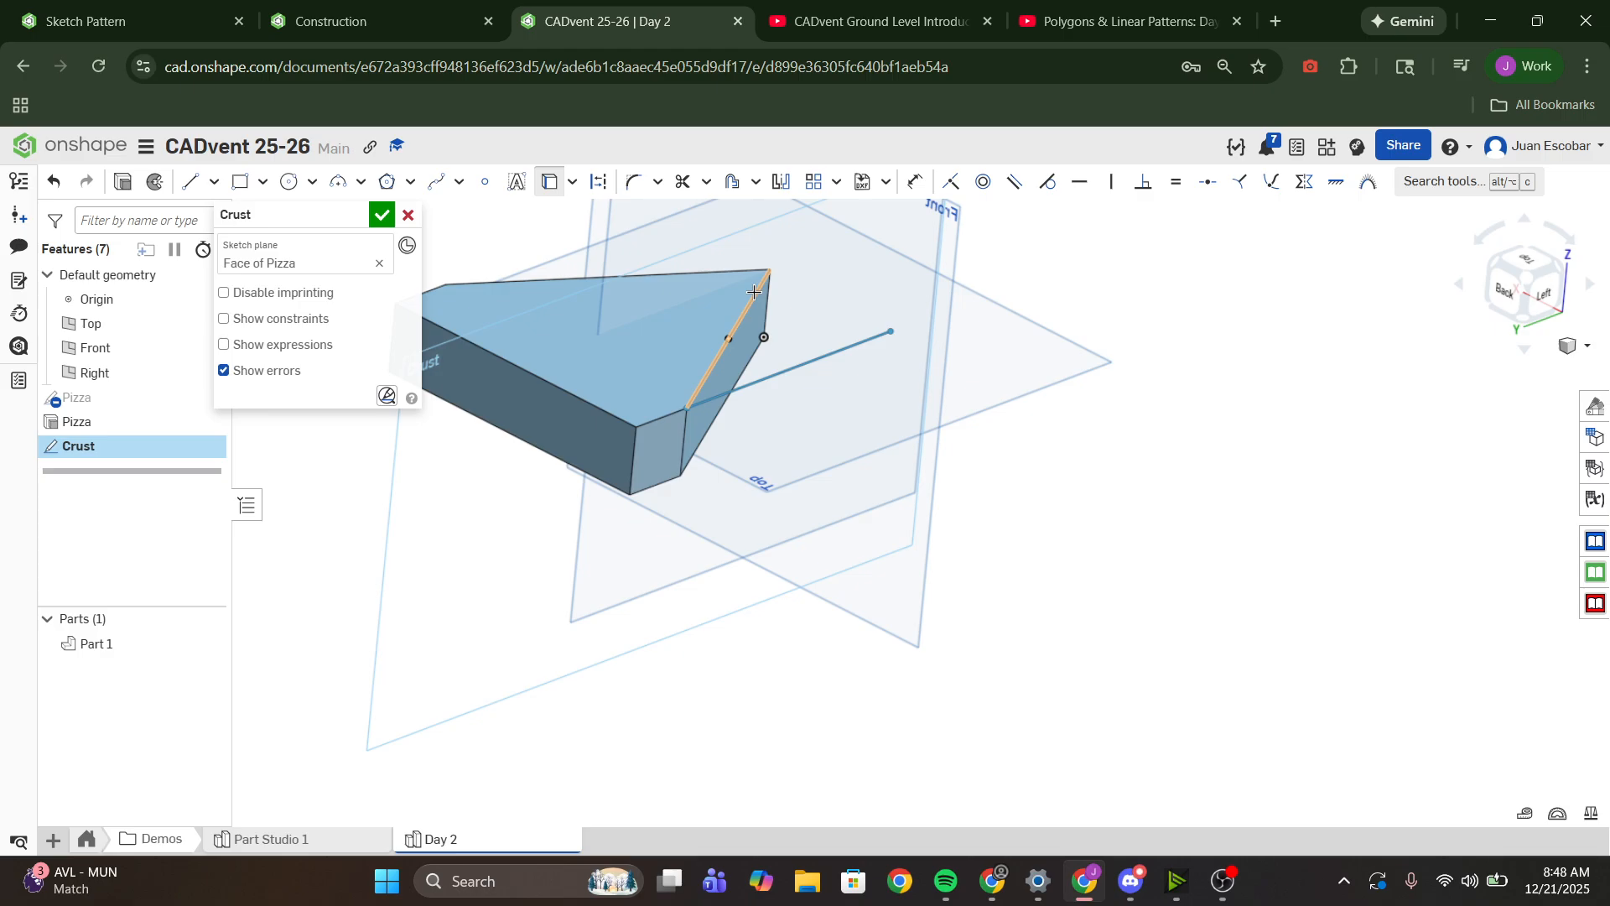
pyautogui.press('Delete')
# - Project all four edges of the crust's end face into the sketch with Use, viewing the sketch plane straight on
pyautogui.scroll(5, 680, 332)
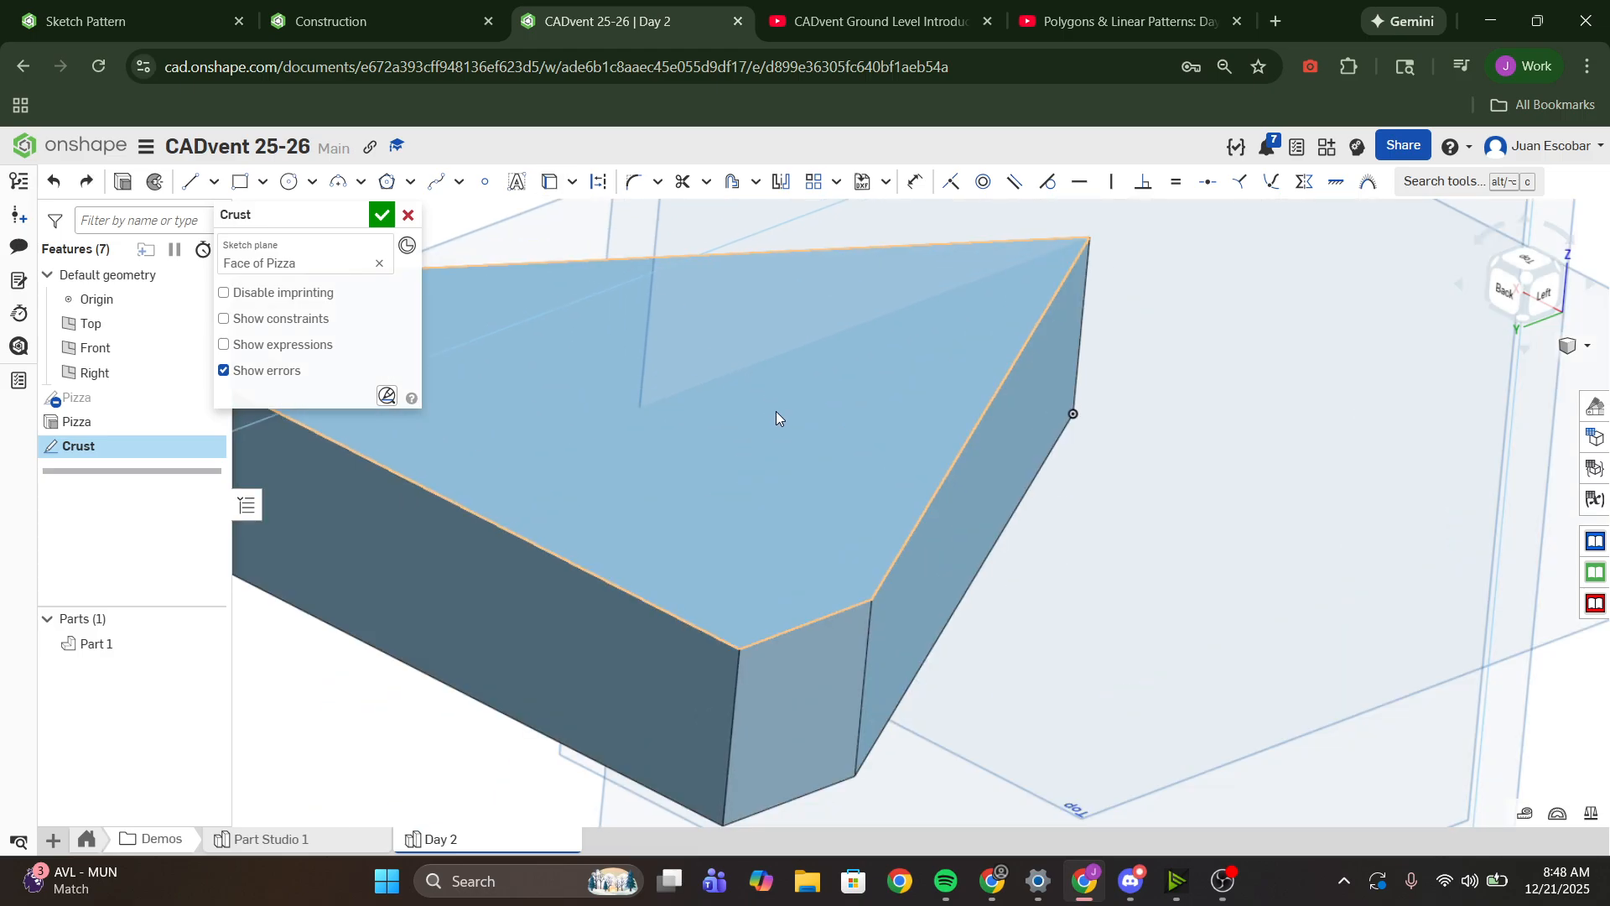
pyautogui.scroll(-5, 776, 411)
pyautogui.press('n')
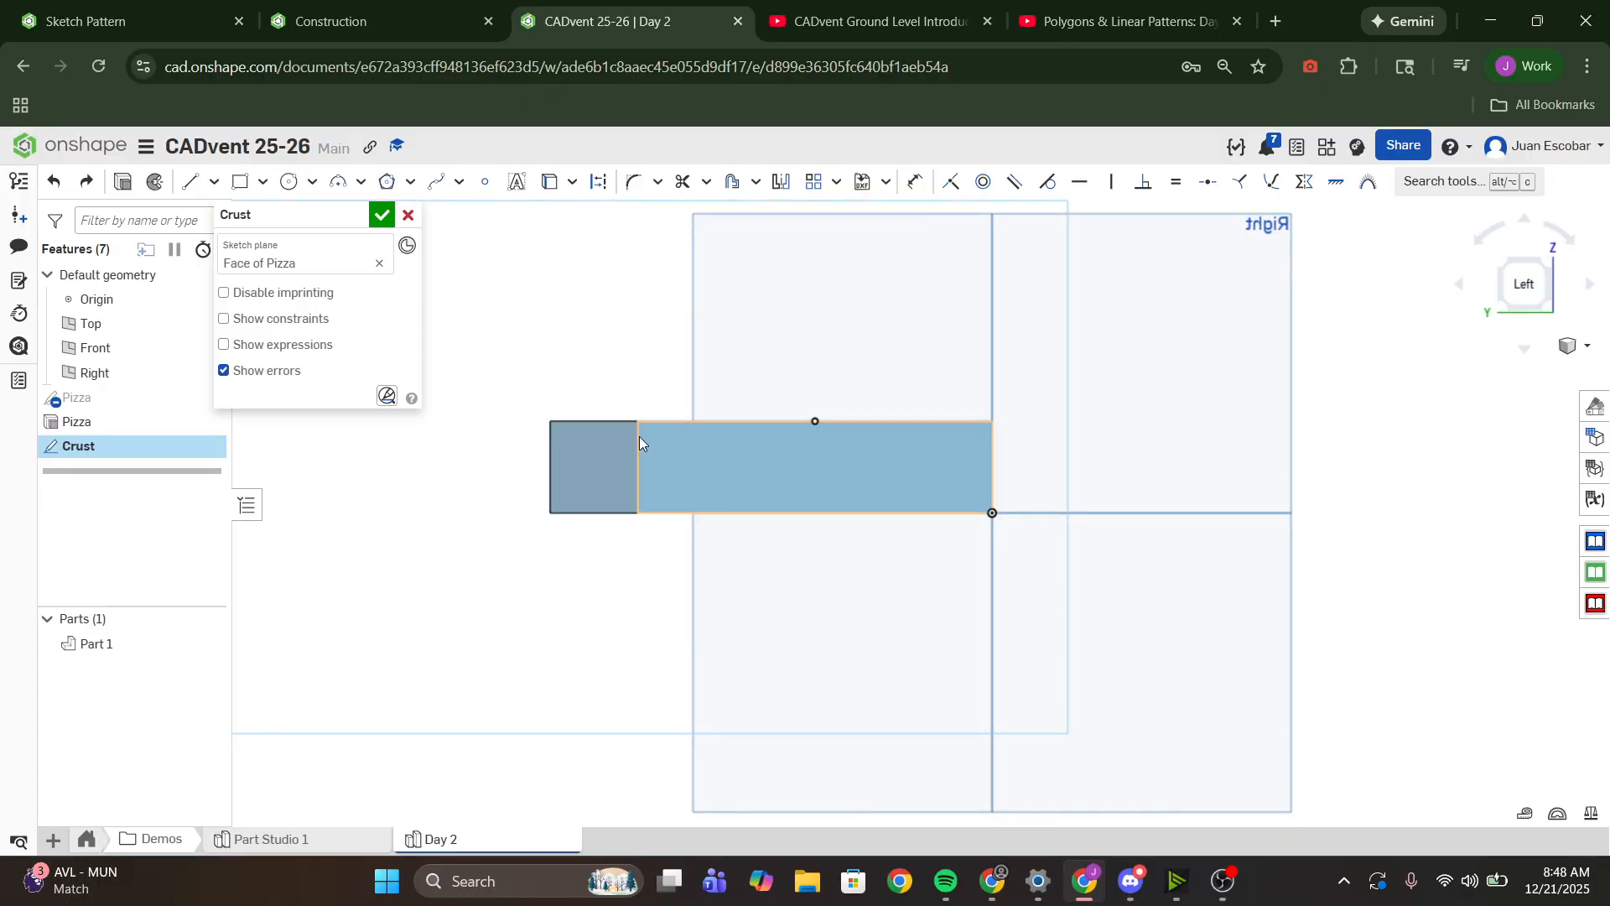
pyautogui.scroll(3, 639, 436)
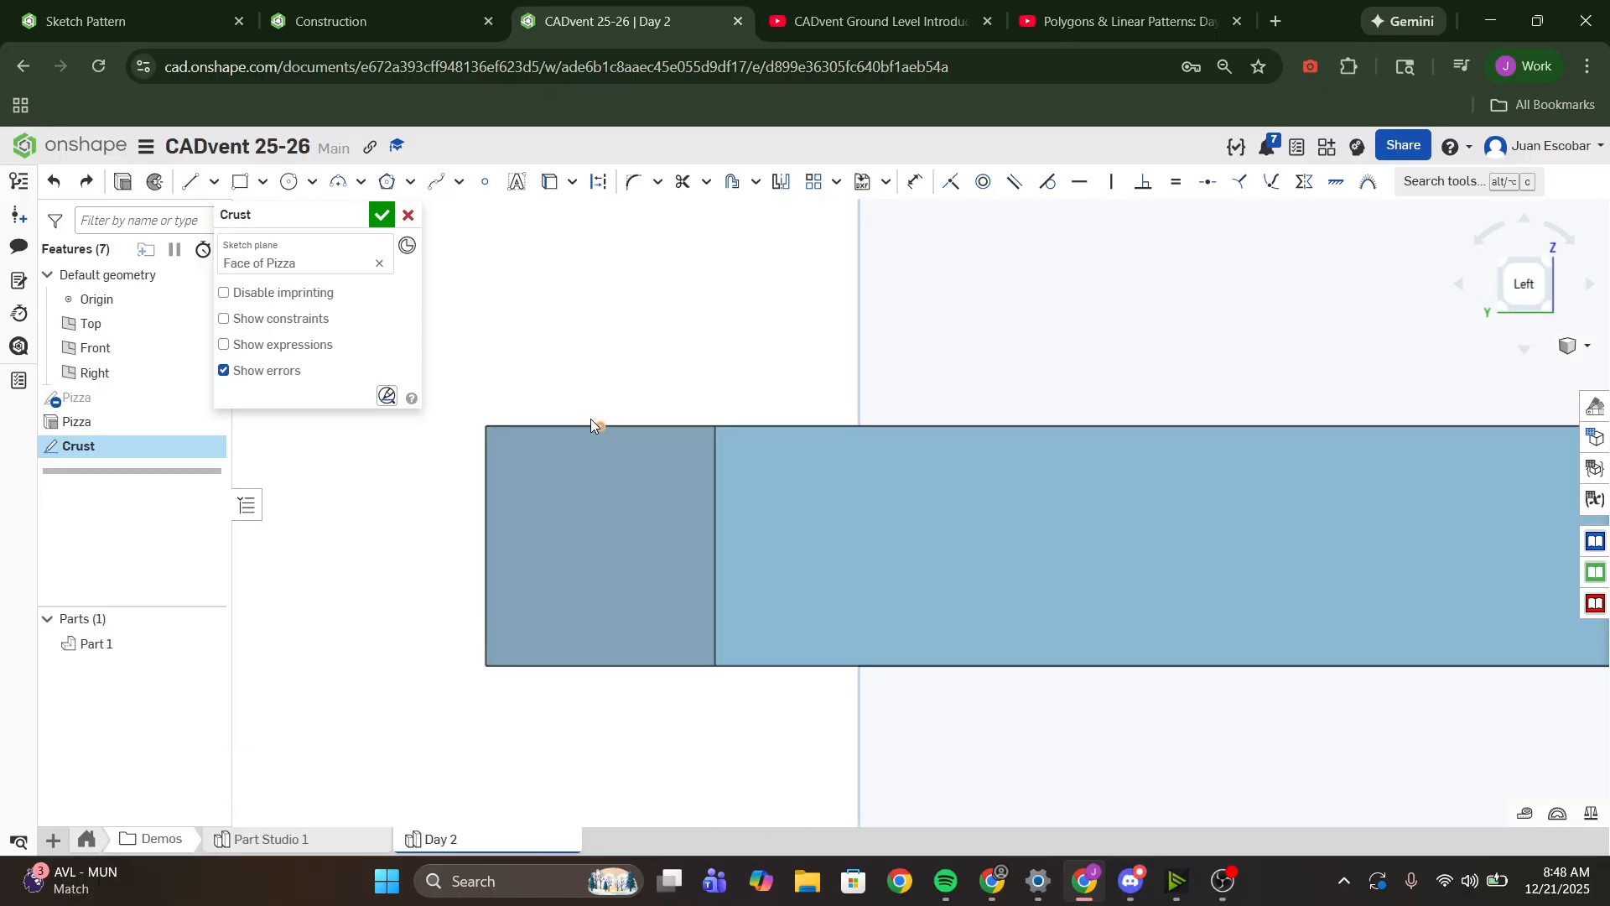
pyautogui.click(547, 184)
pyautogui.click(771, 403)
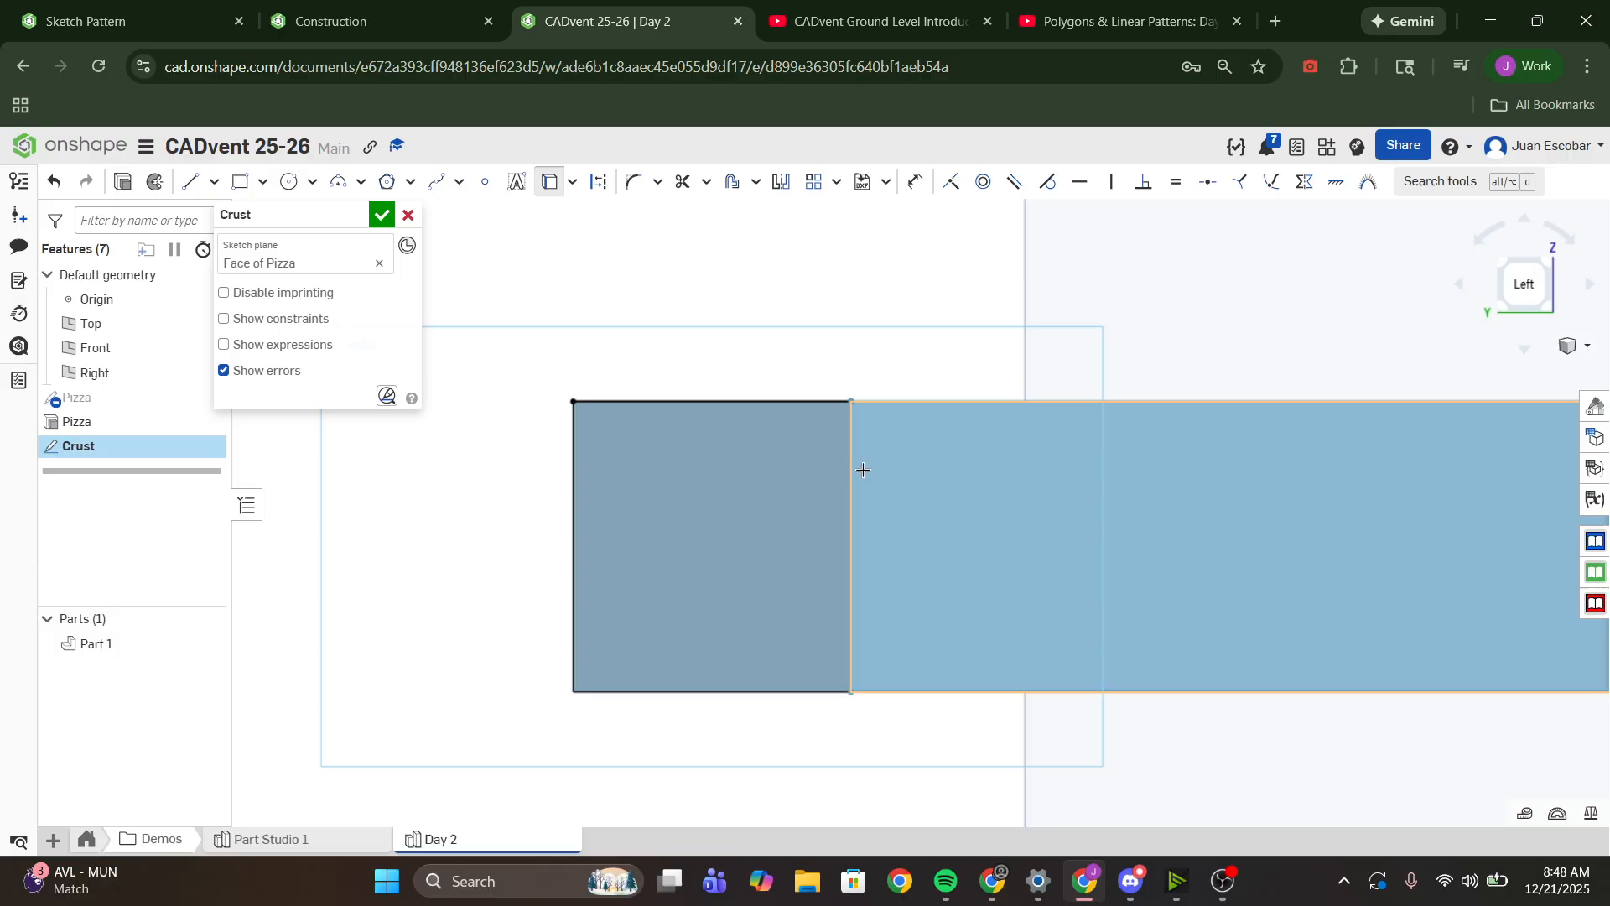
pyautogui.click(849, 578)
pyautogui.click(793, 693)
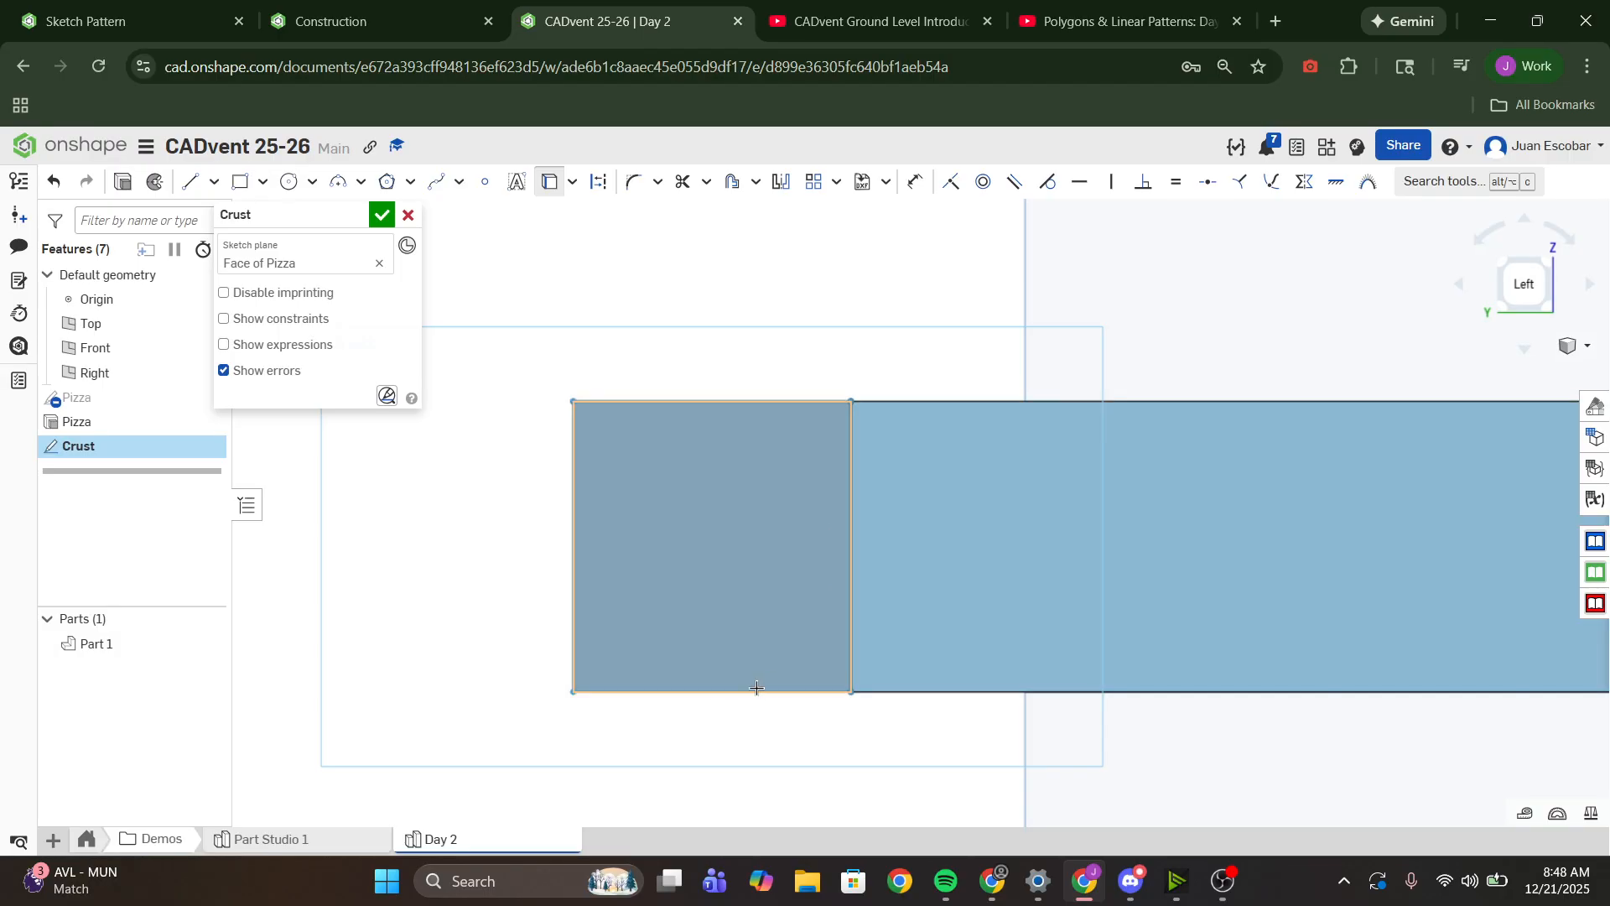
pyautogui.click(565, 576)
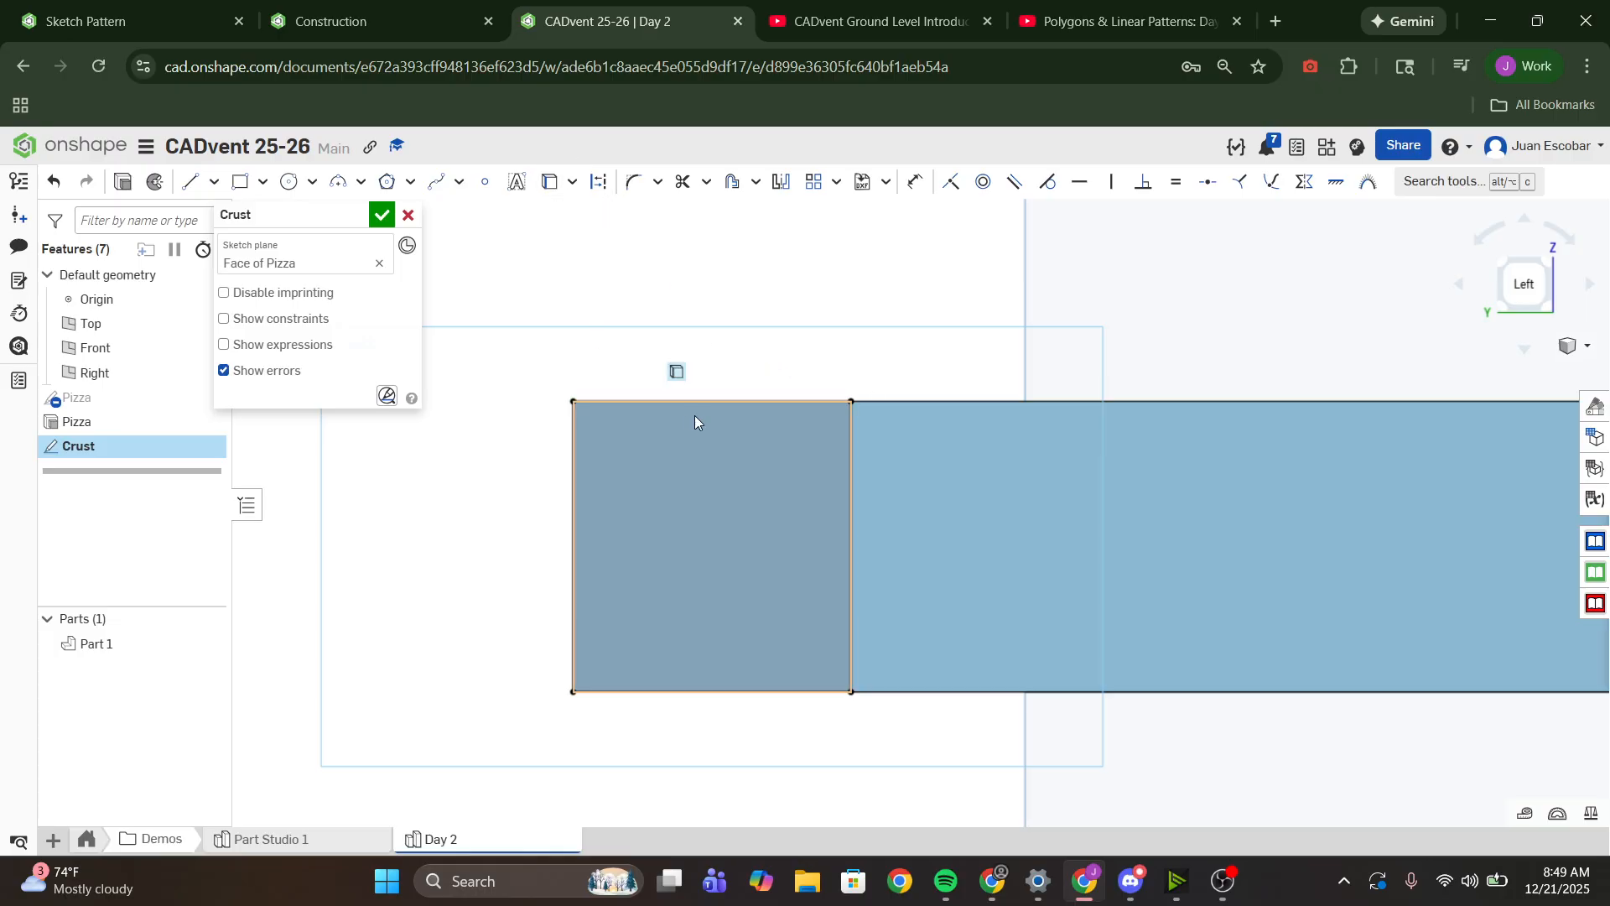
# - Consult the Construction help page and convert the four projected edges of the end face to construction lines
pyautogui.click(500, 20)
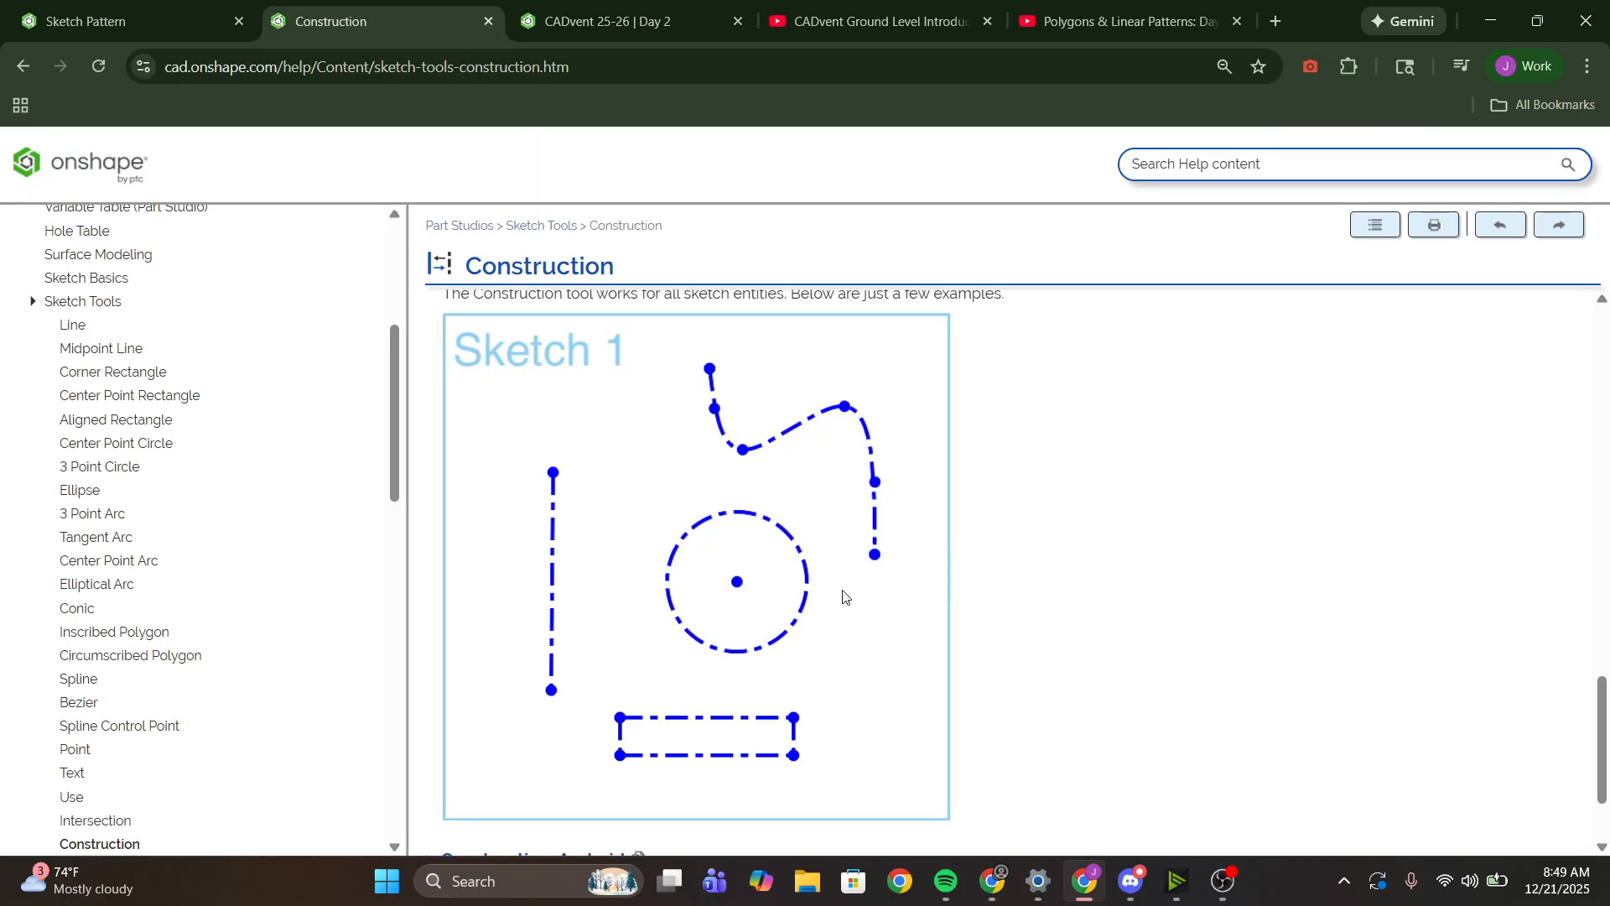
pyautogui.click(603, 21)
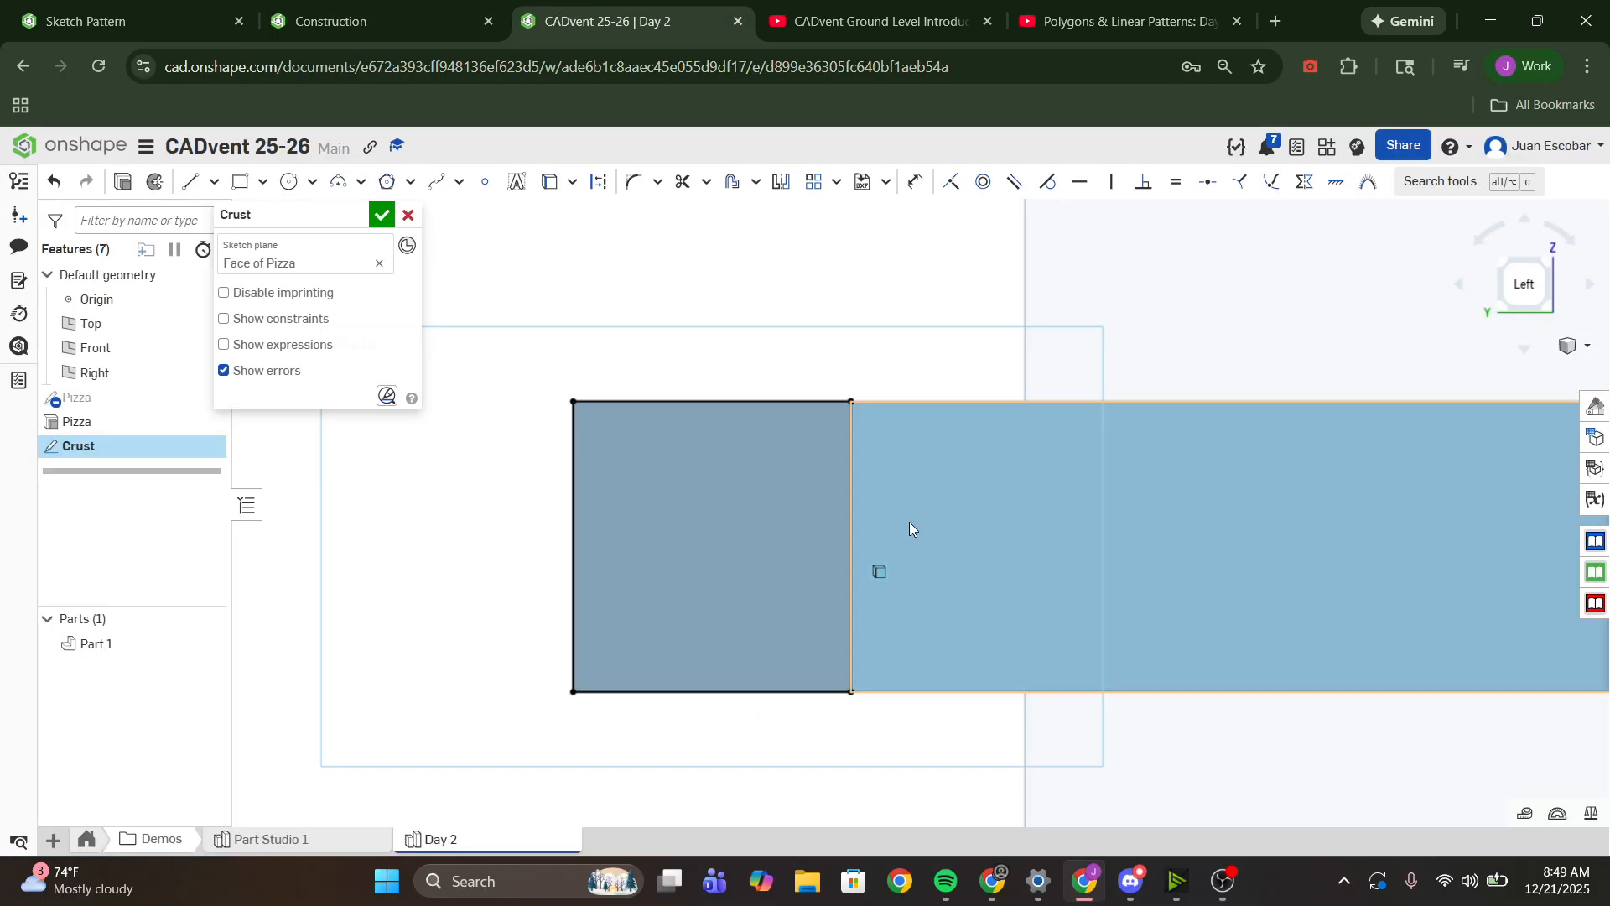
pyautogui.scroll(3, 829, 491)
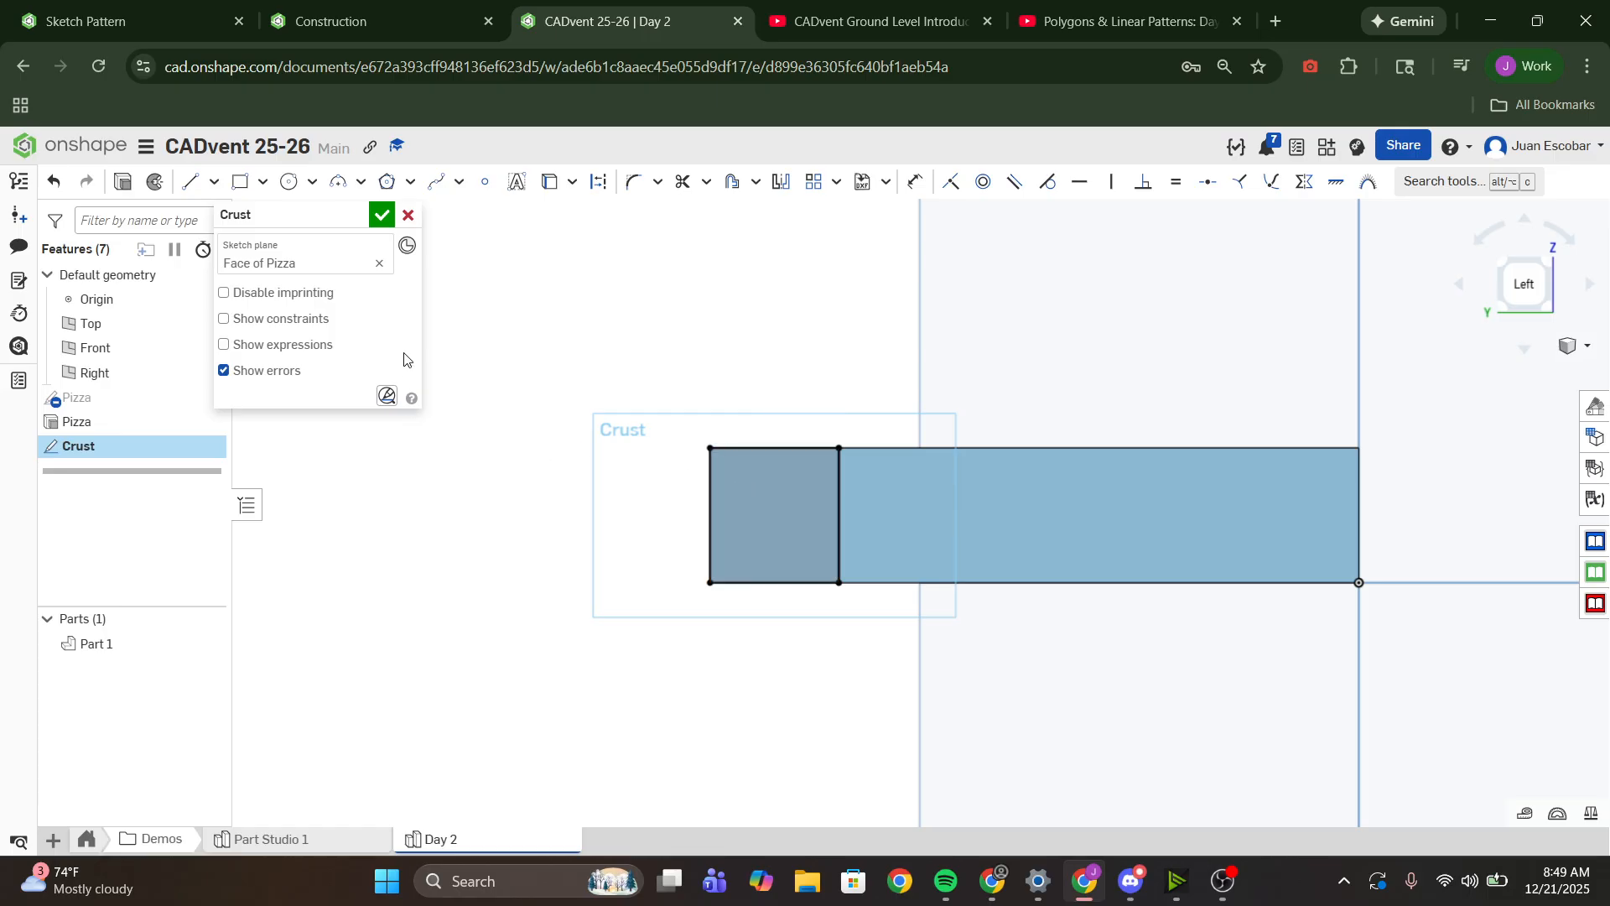
pyautogui.scroll(-5, 833, 499)
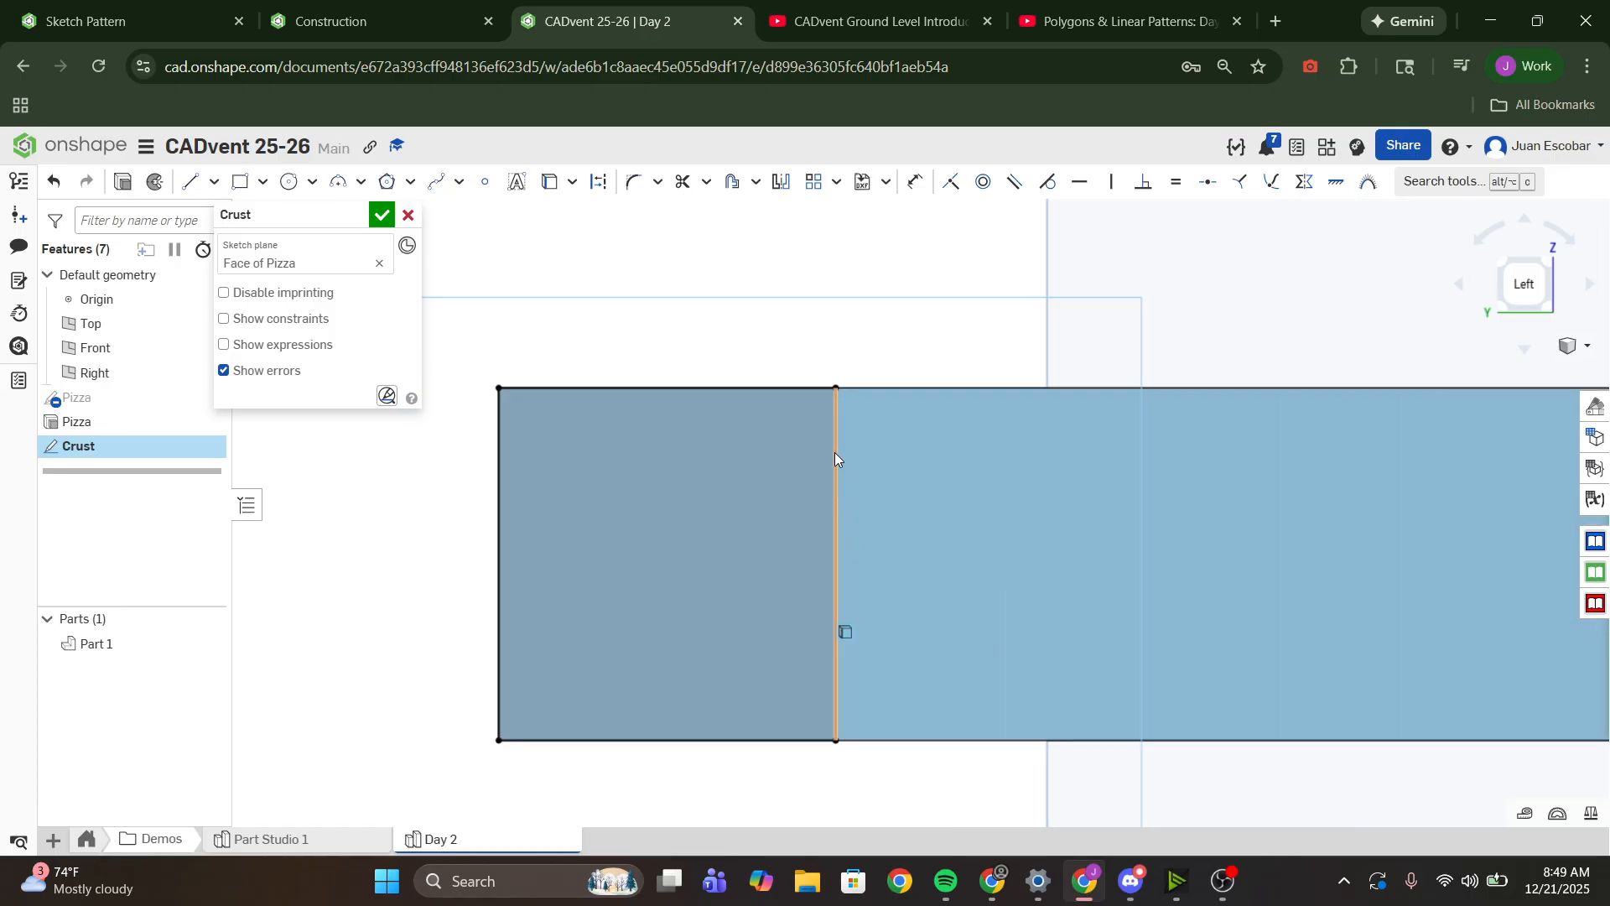
pyautogui.click(834, 448)
pyautogui.click(801, 388)
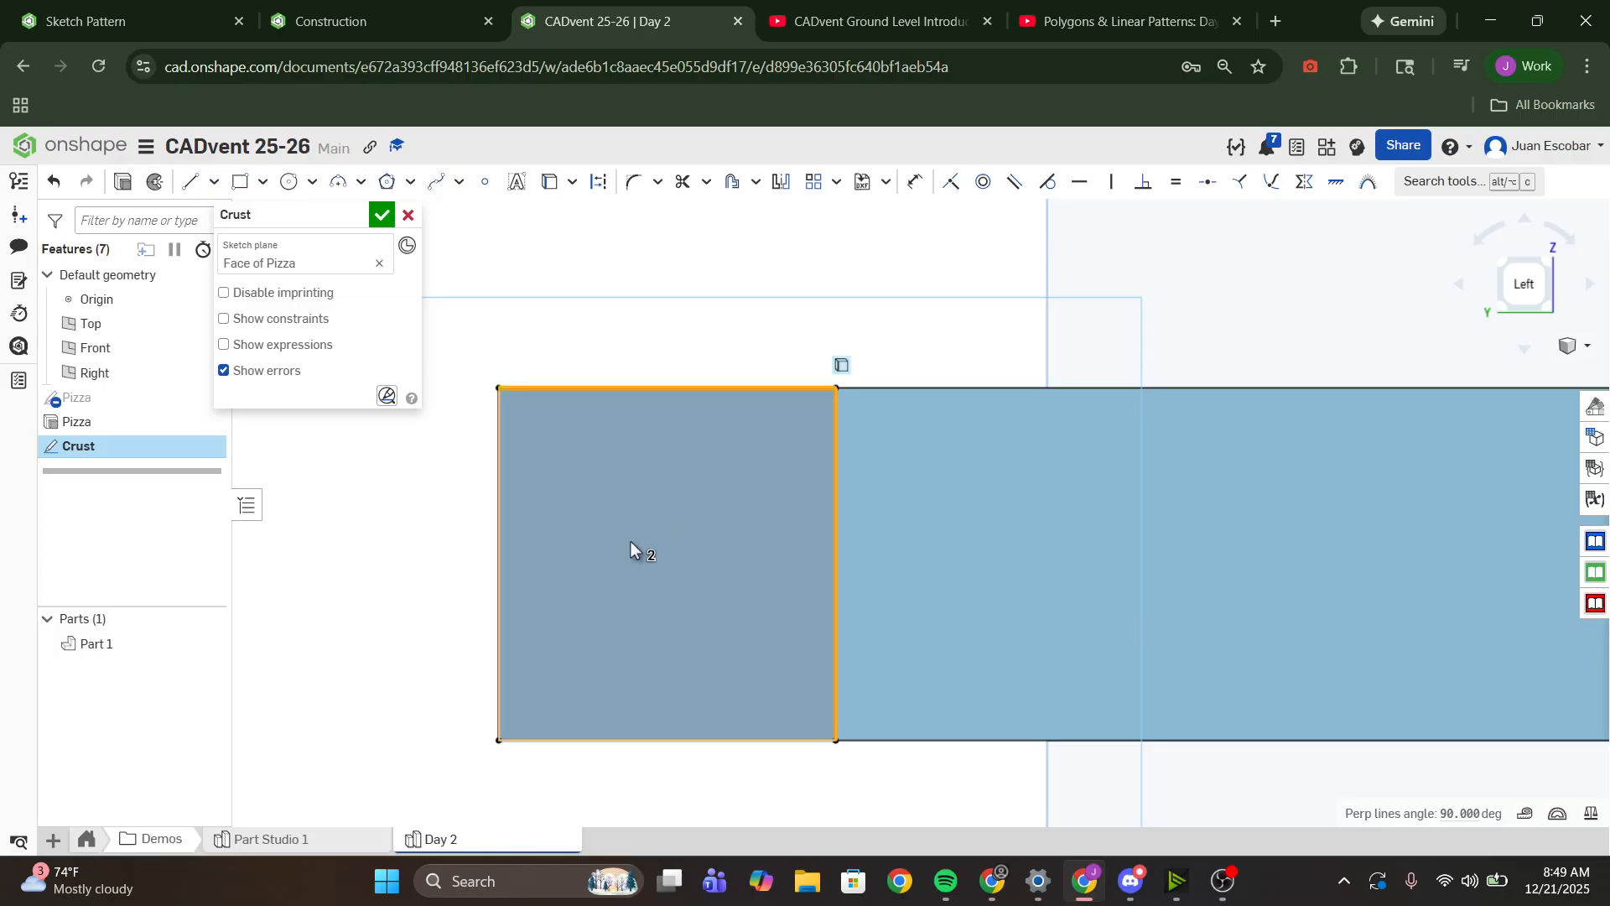
pyautogui.click(486, 650)
pyautogui.click(498, 599)
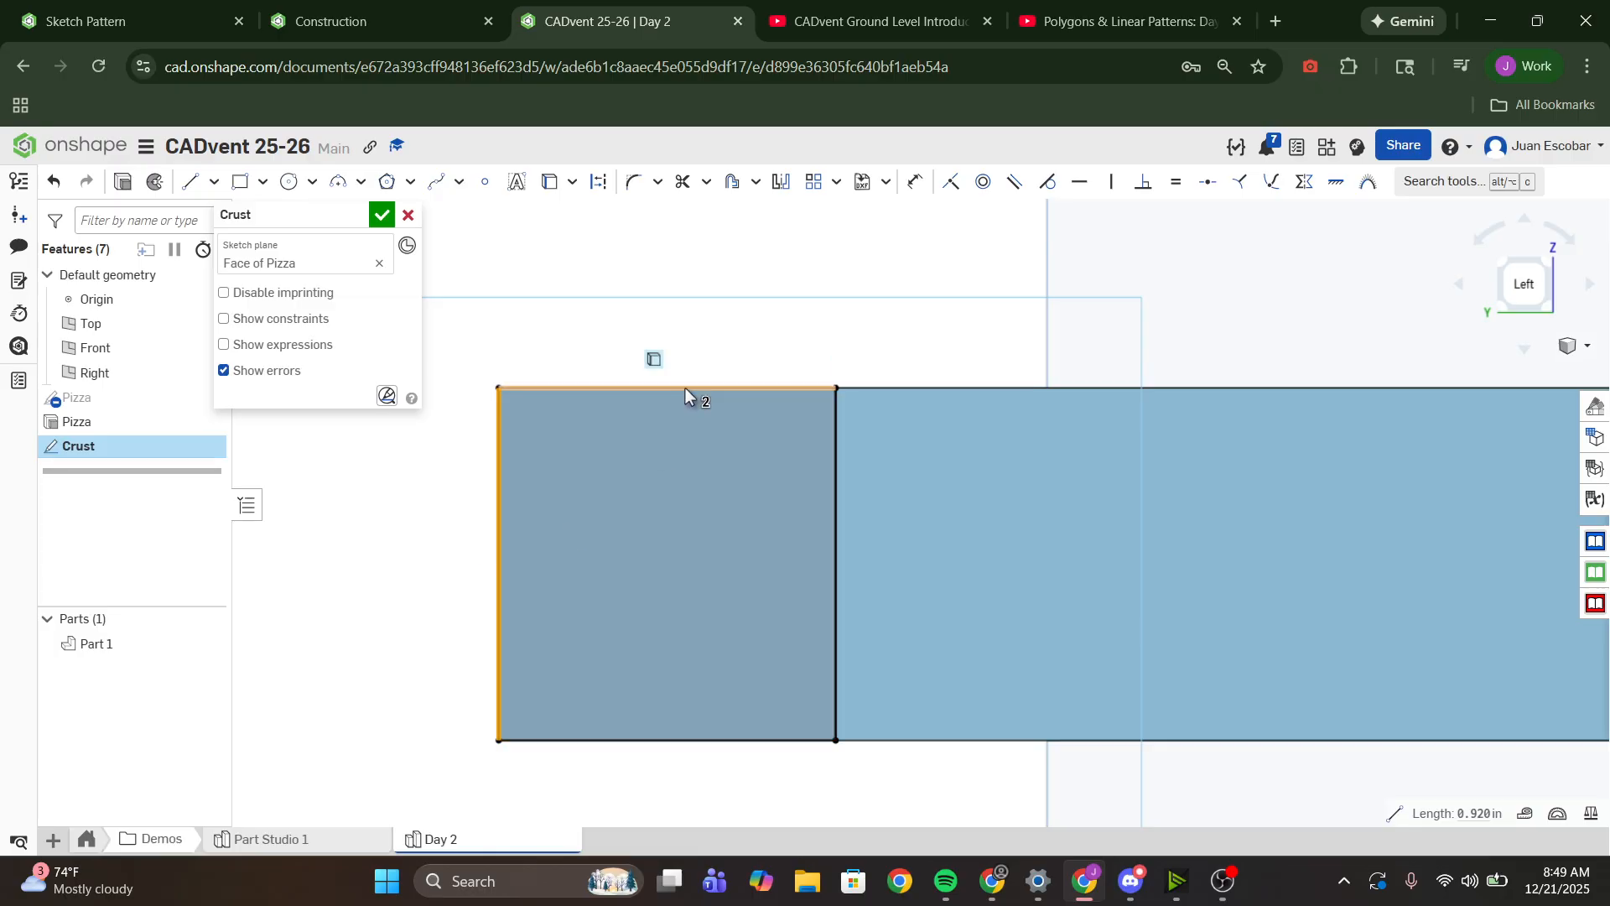
pyautogui.click(685, 388)
pyautogui.click(836, 587)
pyautogui.click(801, 741)
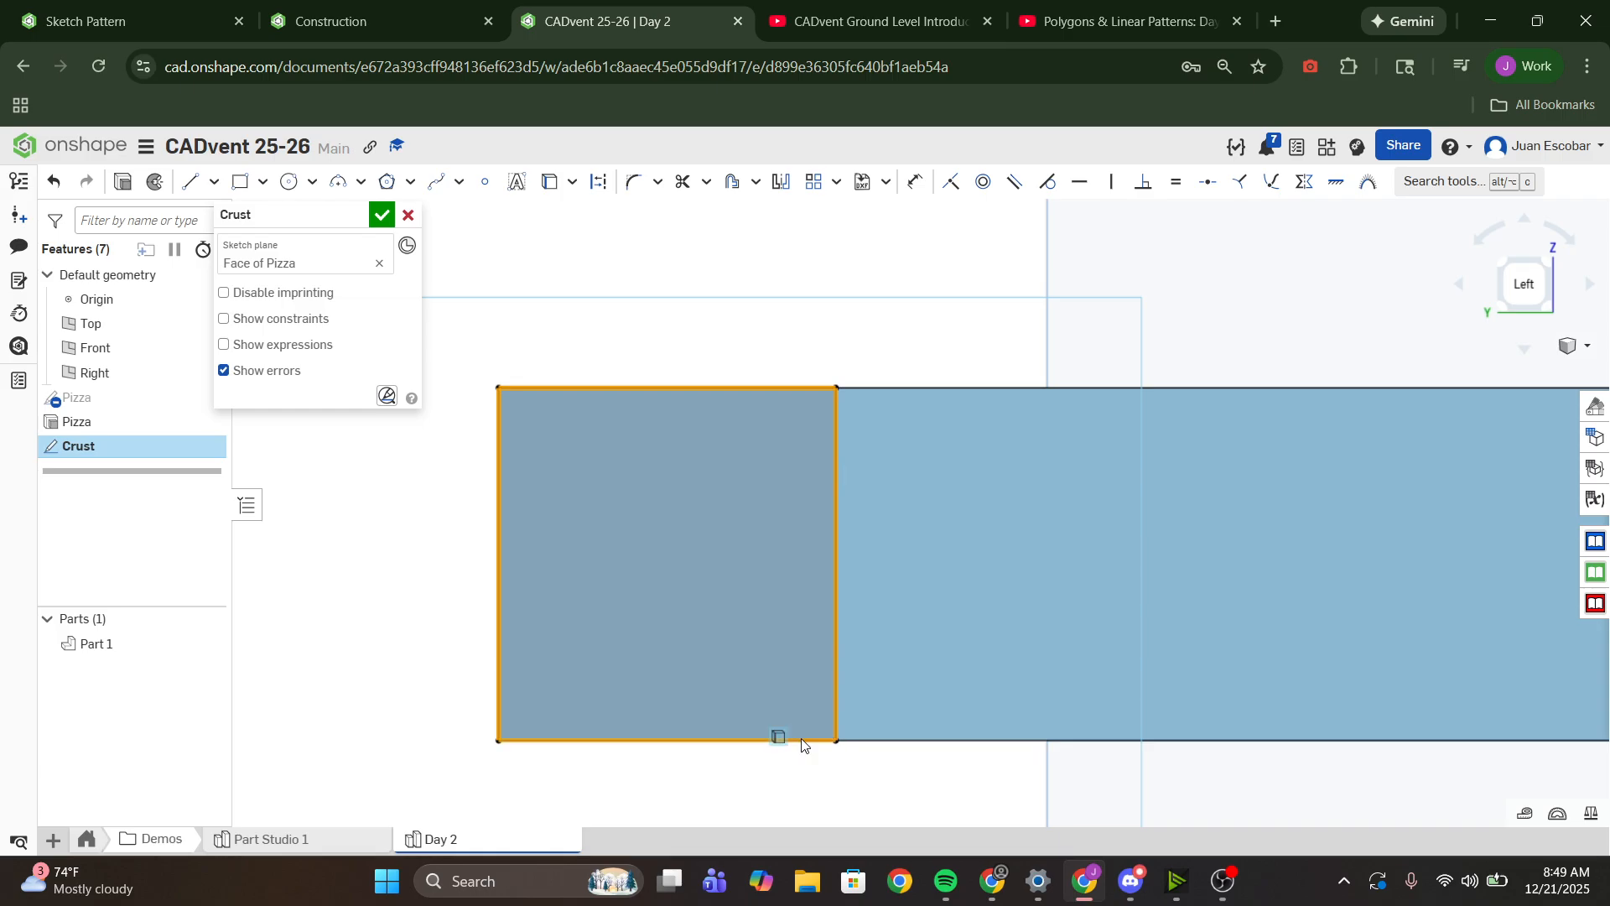
pyautogui.click(597, 183)
pyautogui.scroll(-10, 612, 537)
pyautogui.scroll(10, 763, 492)
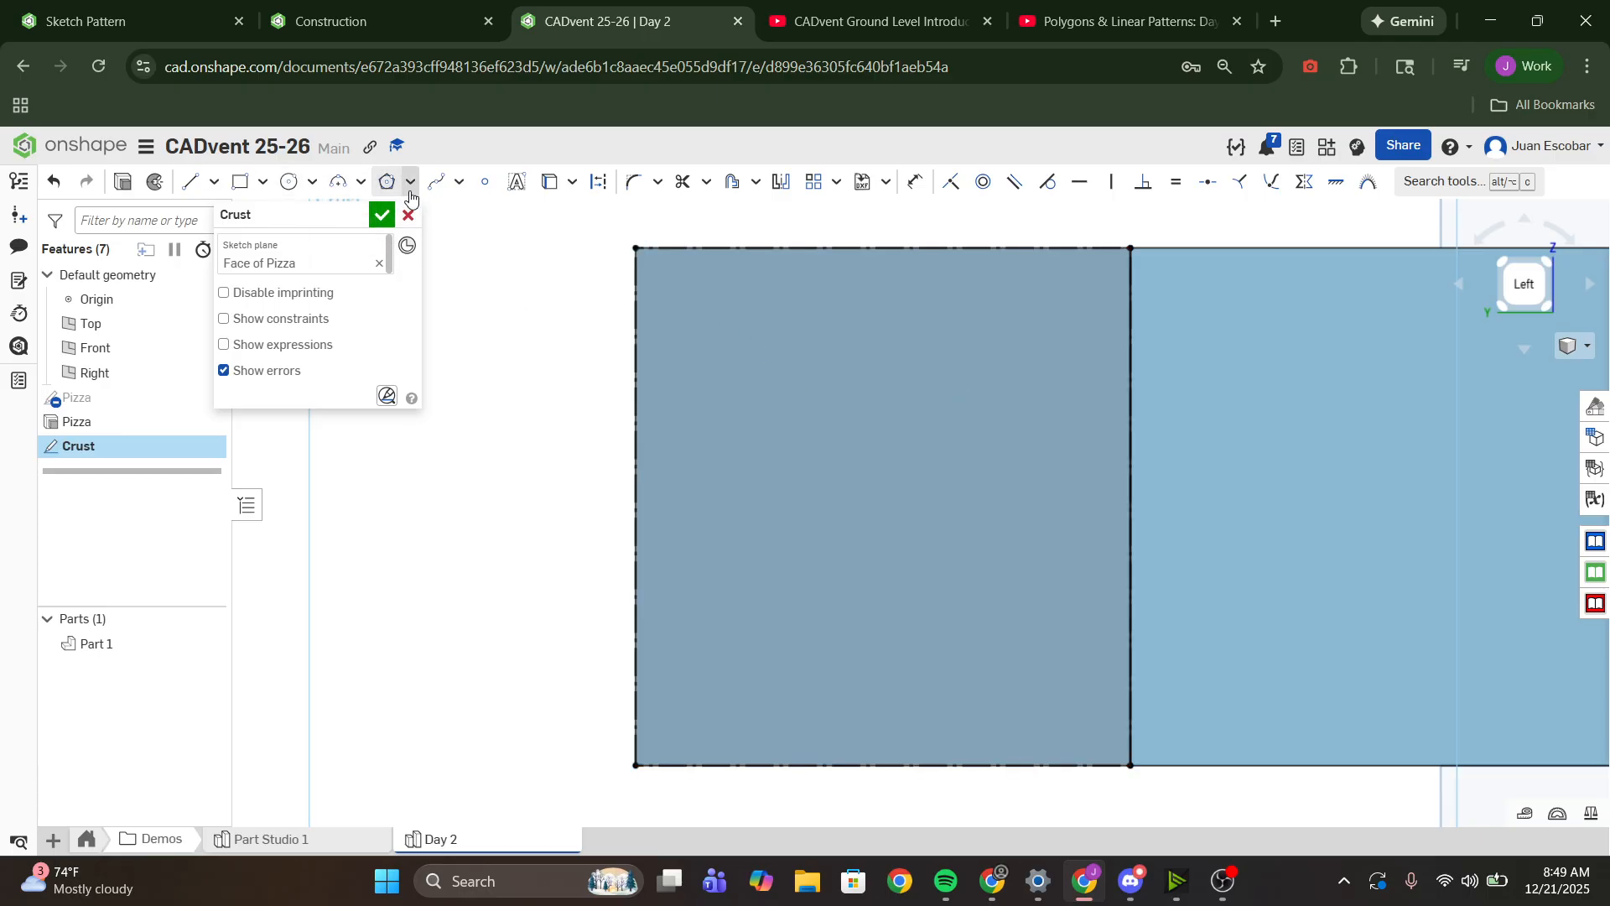
# - Draw a center point circle about 0.32 in in diameter, centered on the midpoint of the end face's outer vertical edge
pyautogui.click(291, 183)
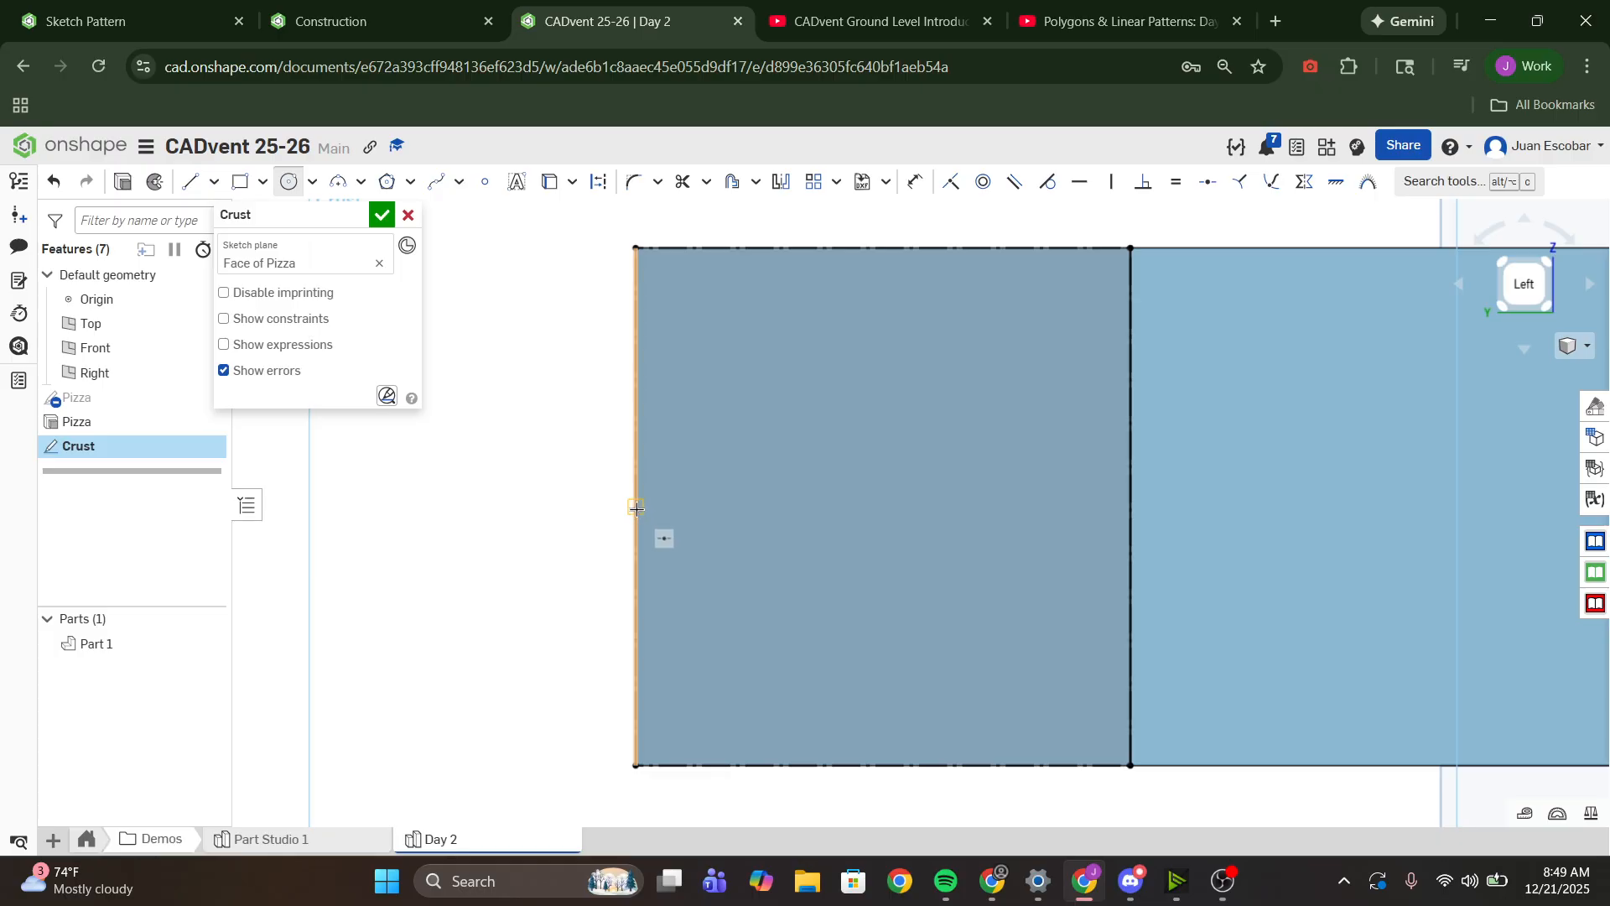
pyautogui.click(638, 507)
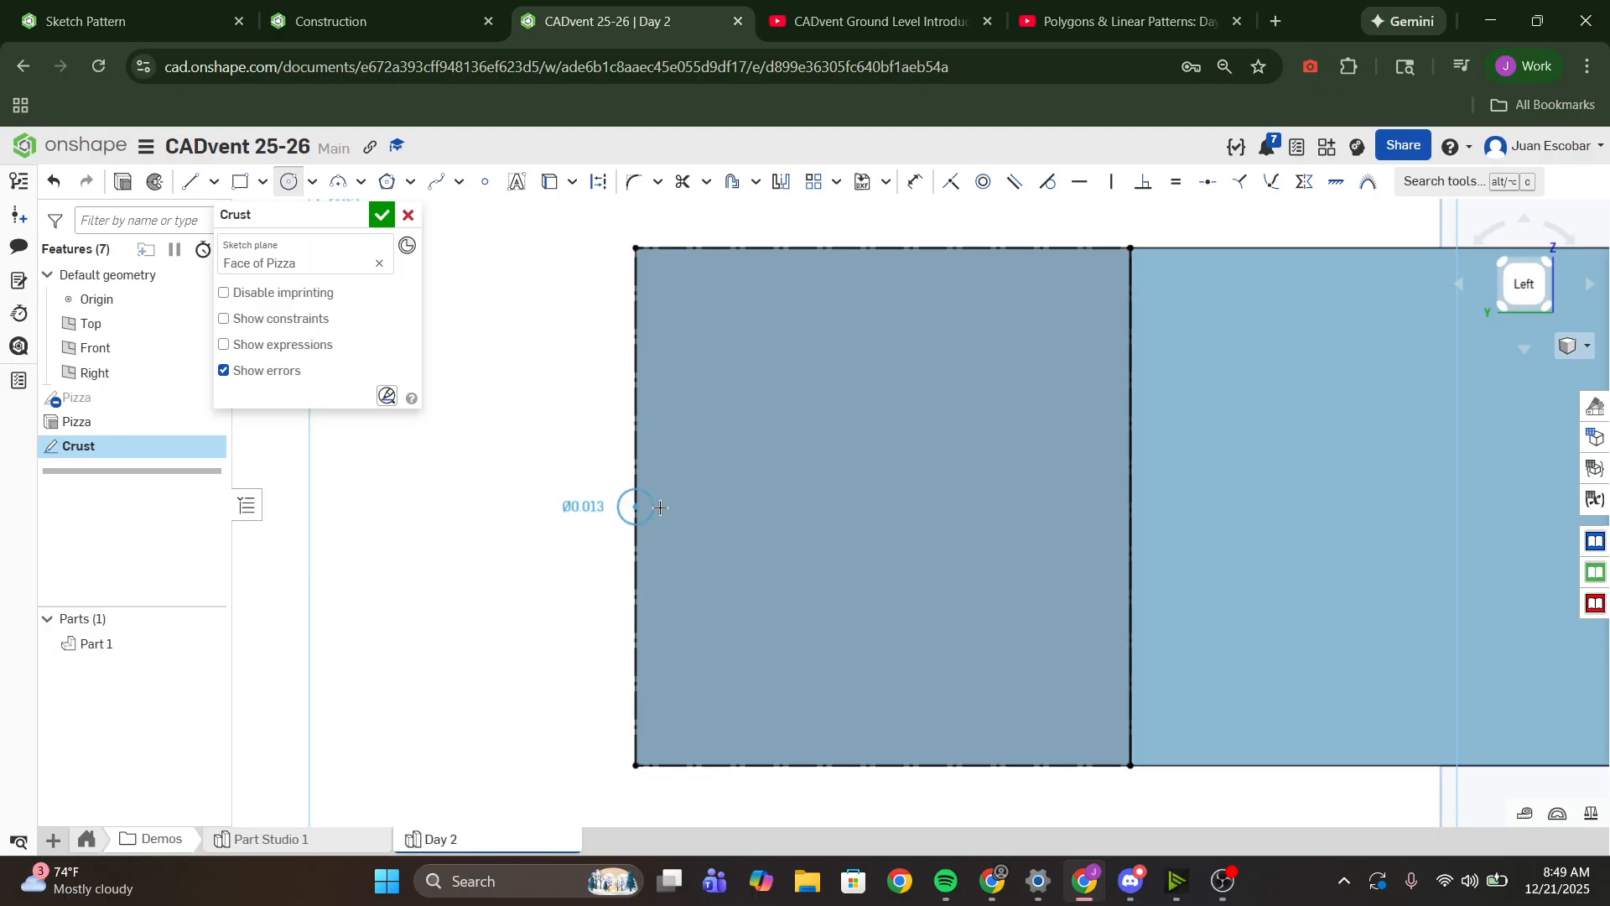
pyautogui.click(721, 531)
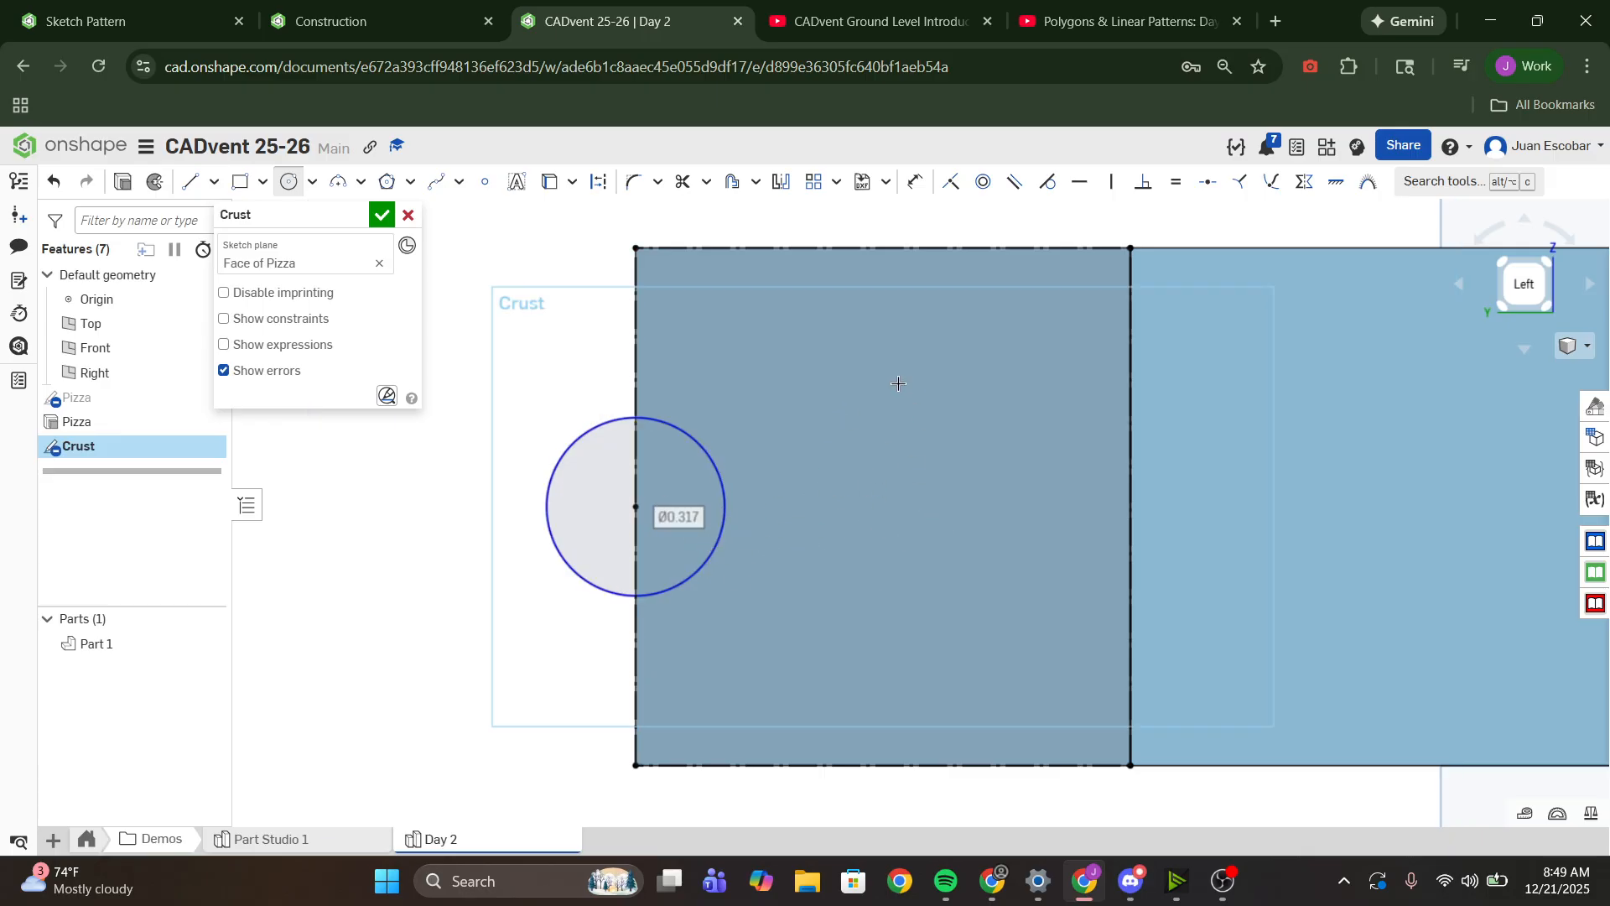
# - Undo the circle on the end face's outer vertical edge, then try and undo a circle centered on the upper edge's midpoint
pyautogui.hotkey('ctrl', 'z')
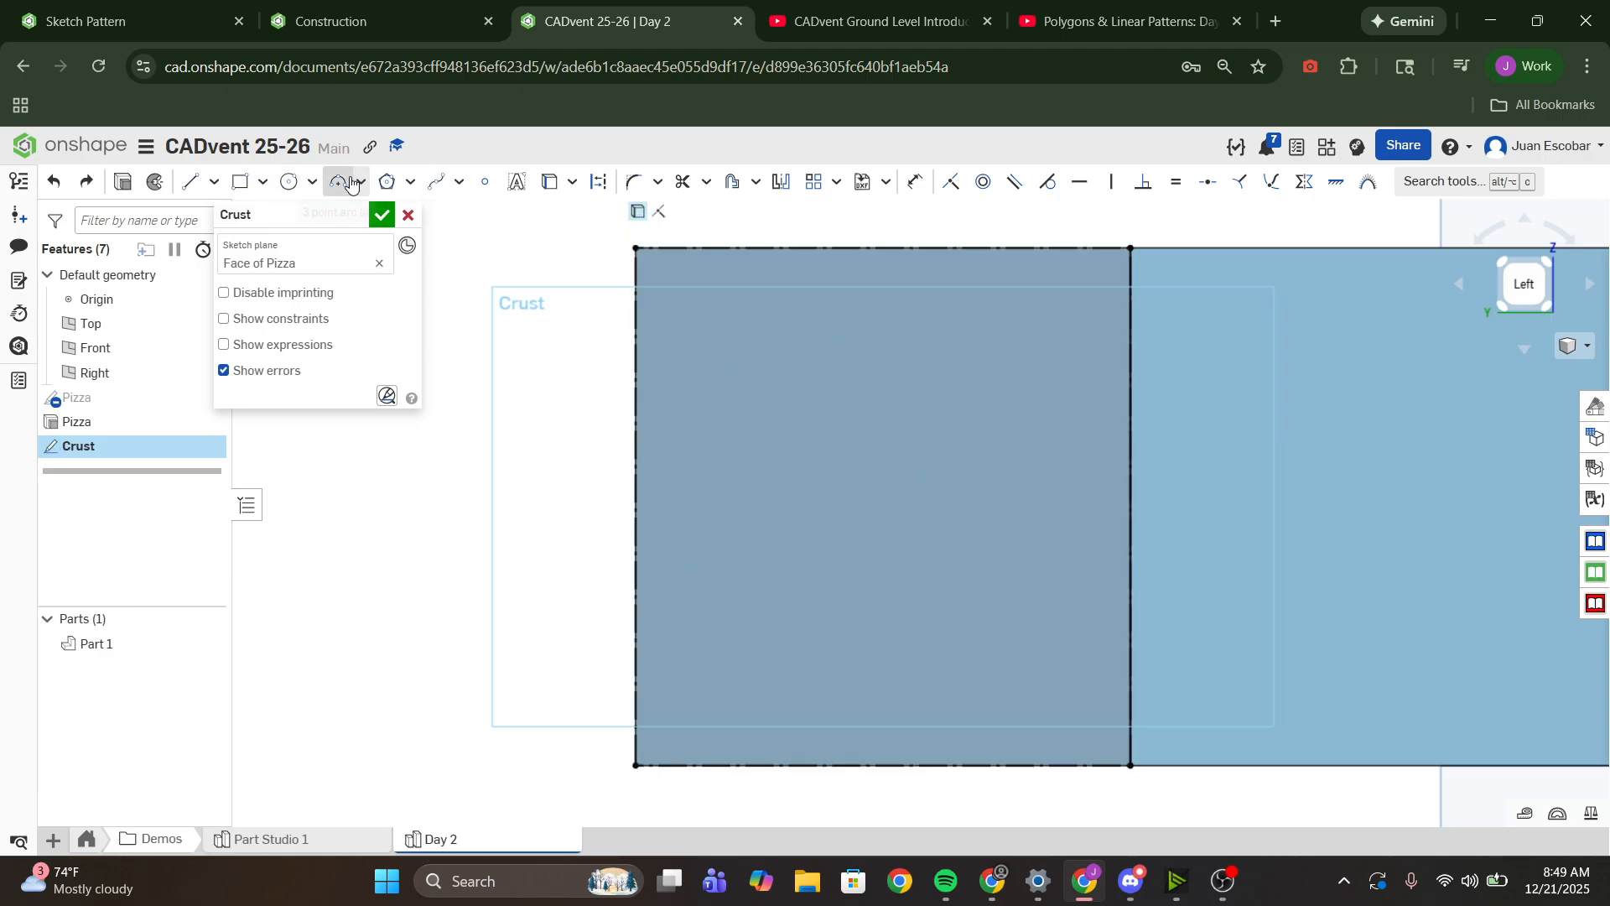
pyautogui.click(300, 183)
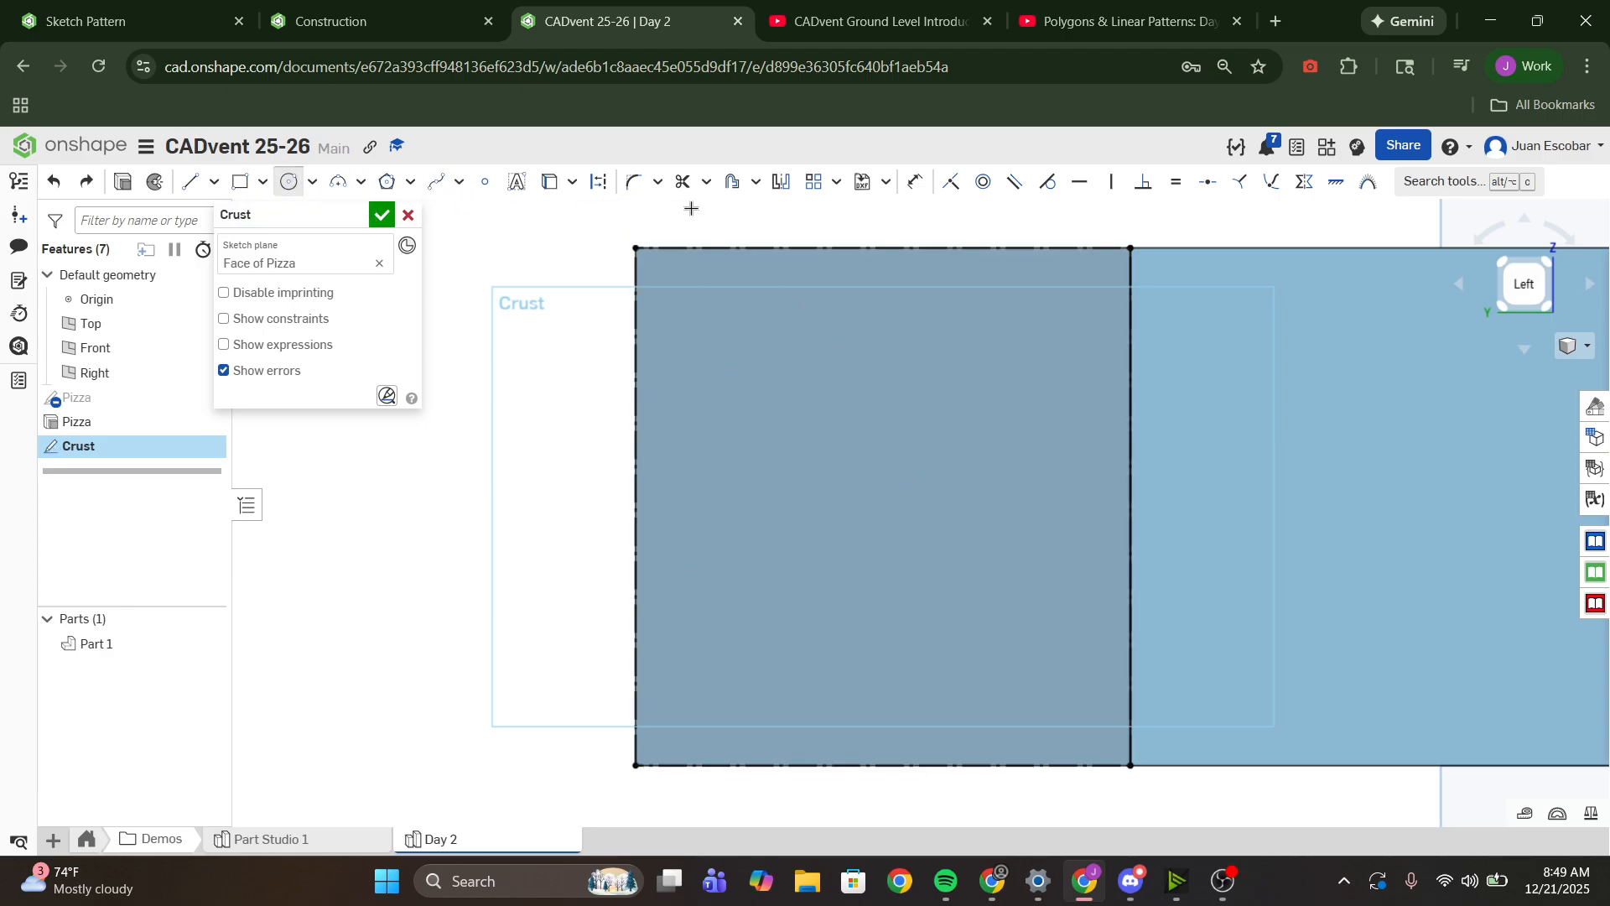
pyautogui.click(881, 249)
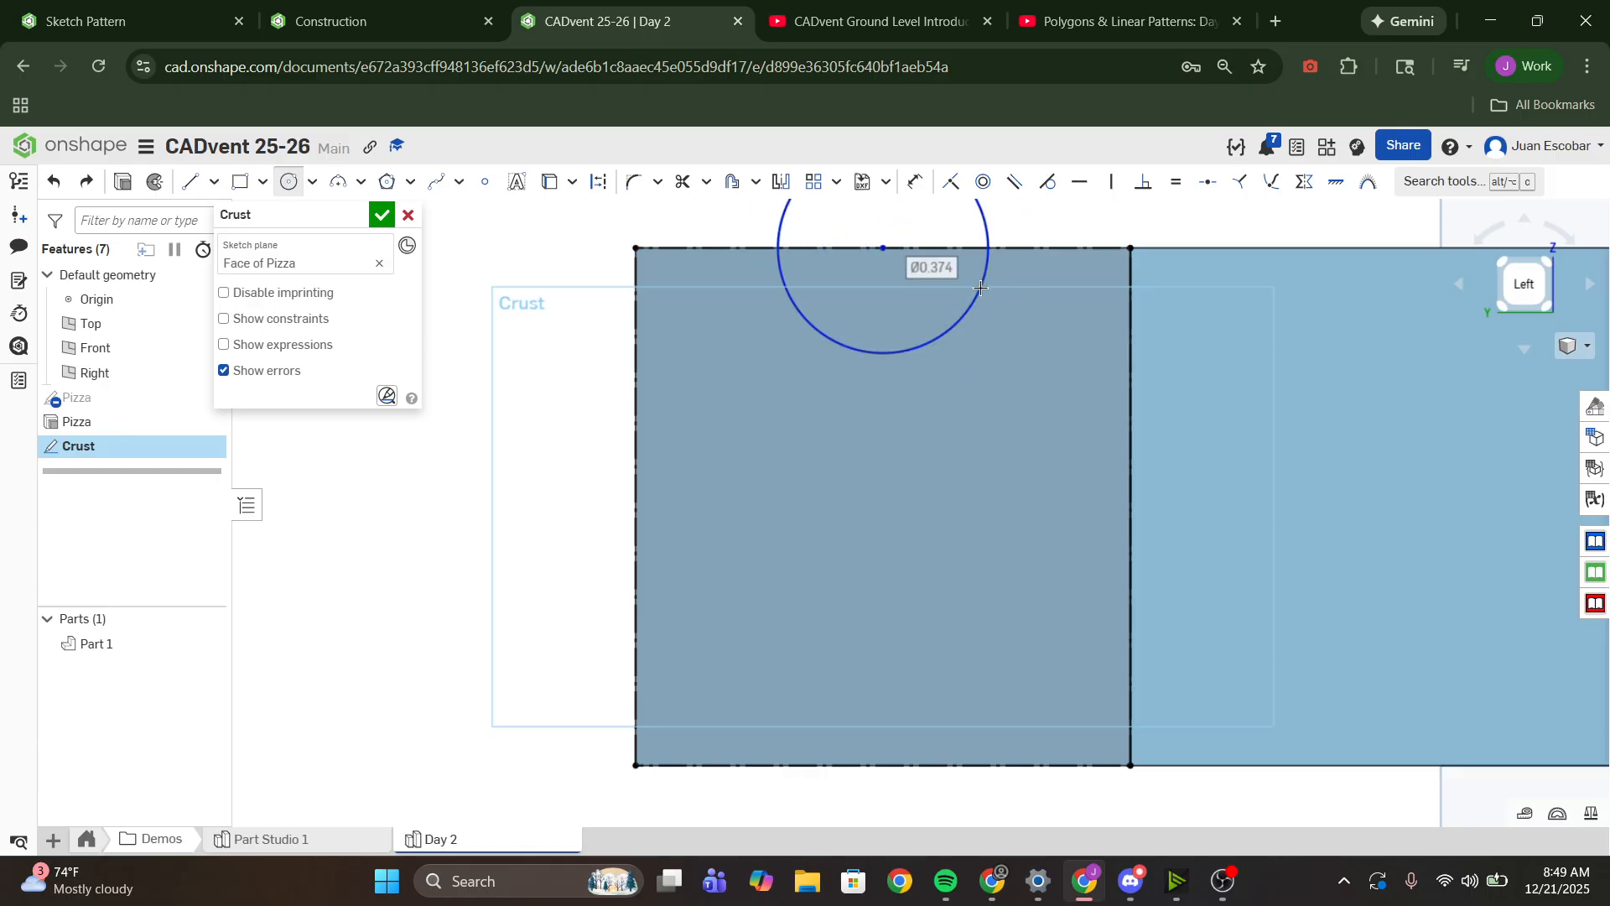
pyautogui.click(959, 319)
pyautogui.press('Escape')
pyautogui.hotkey('ctrl', 'z')
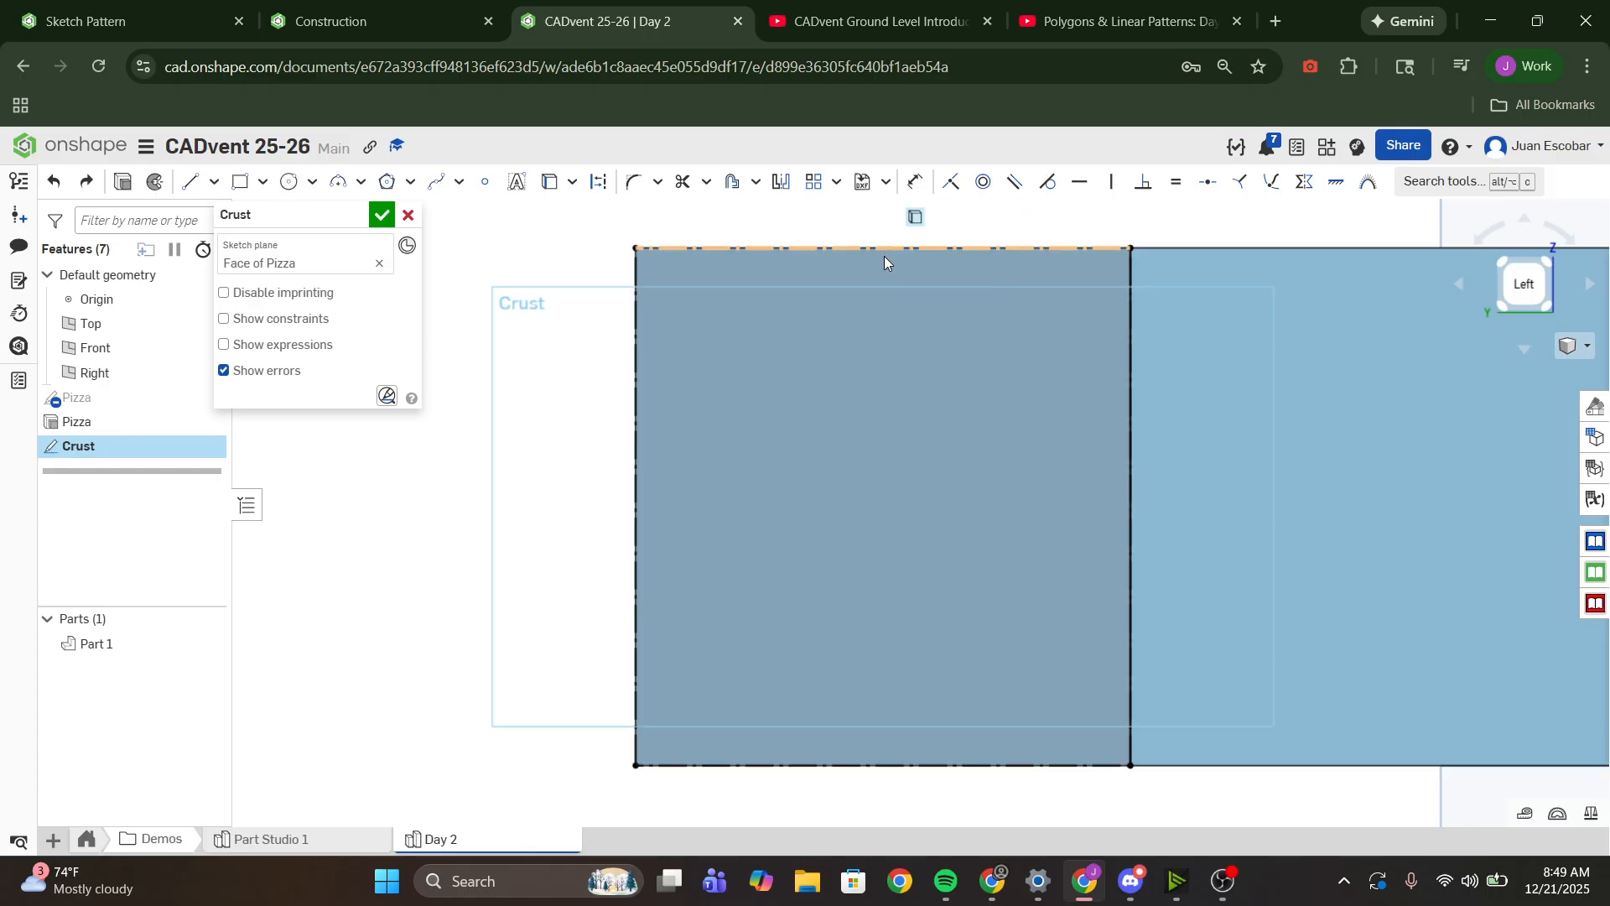
# - Draw a center point circle about 0.56 in in diameter at the end face's center, enlarge it slightly, and finish the Crust sketch
pyautogui.click(290, 182)
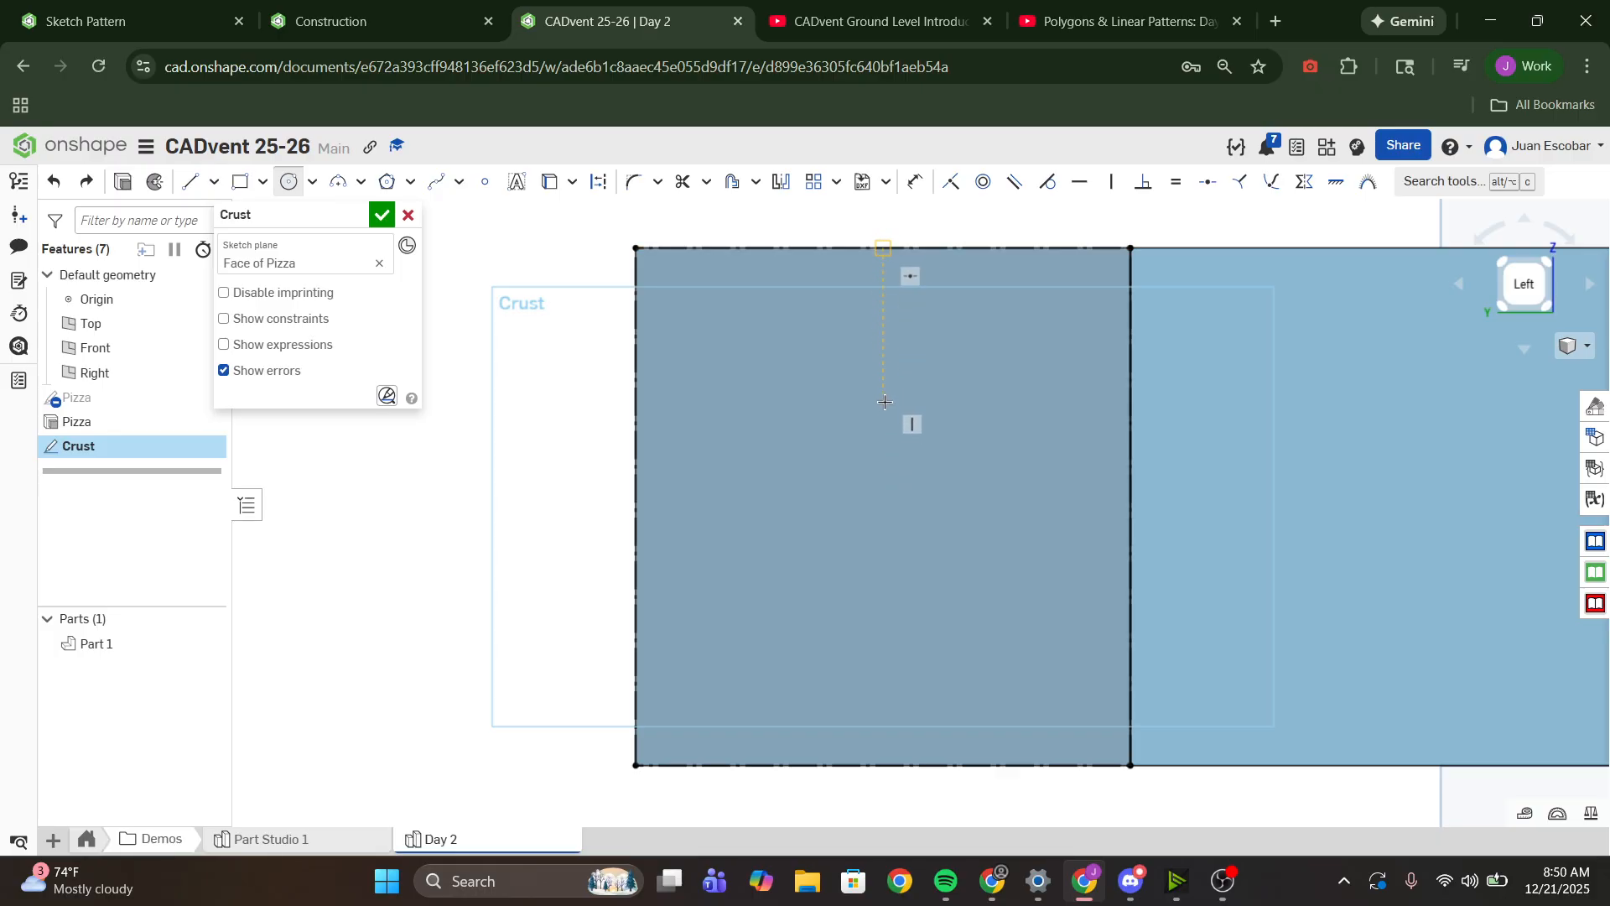
pyautogui.click(882, 506)
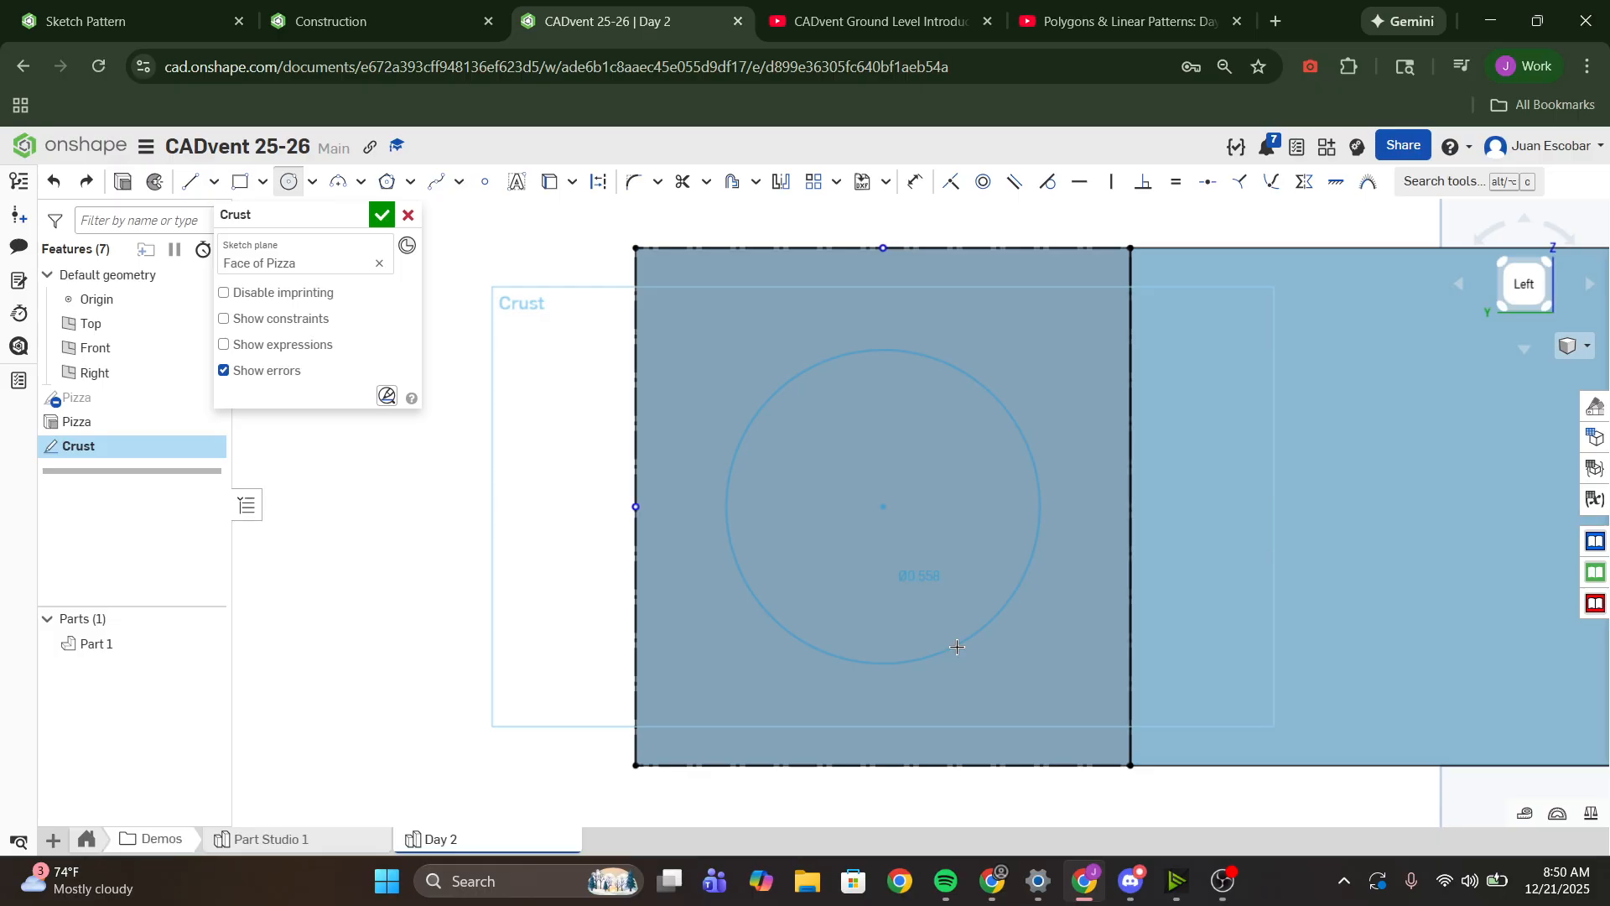
pyautogui.click(958, 646)
pyautogui.write('1')
pyautogui.press('Return')
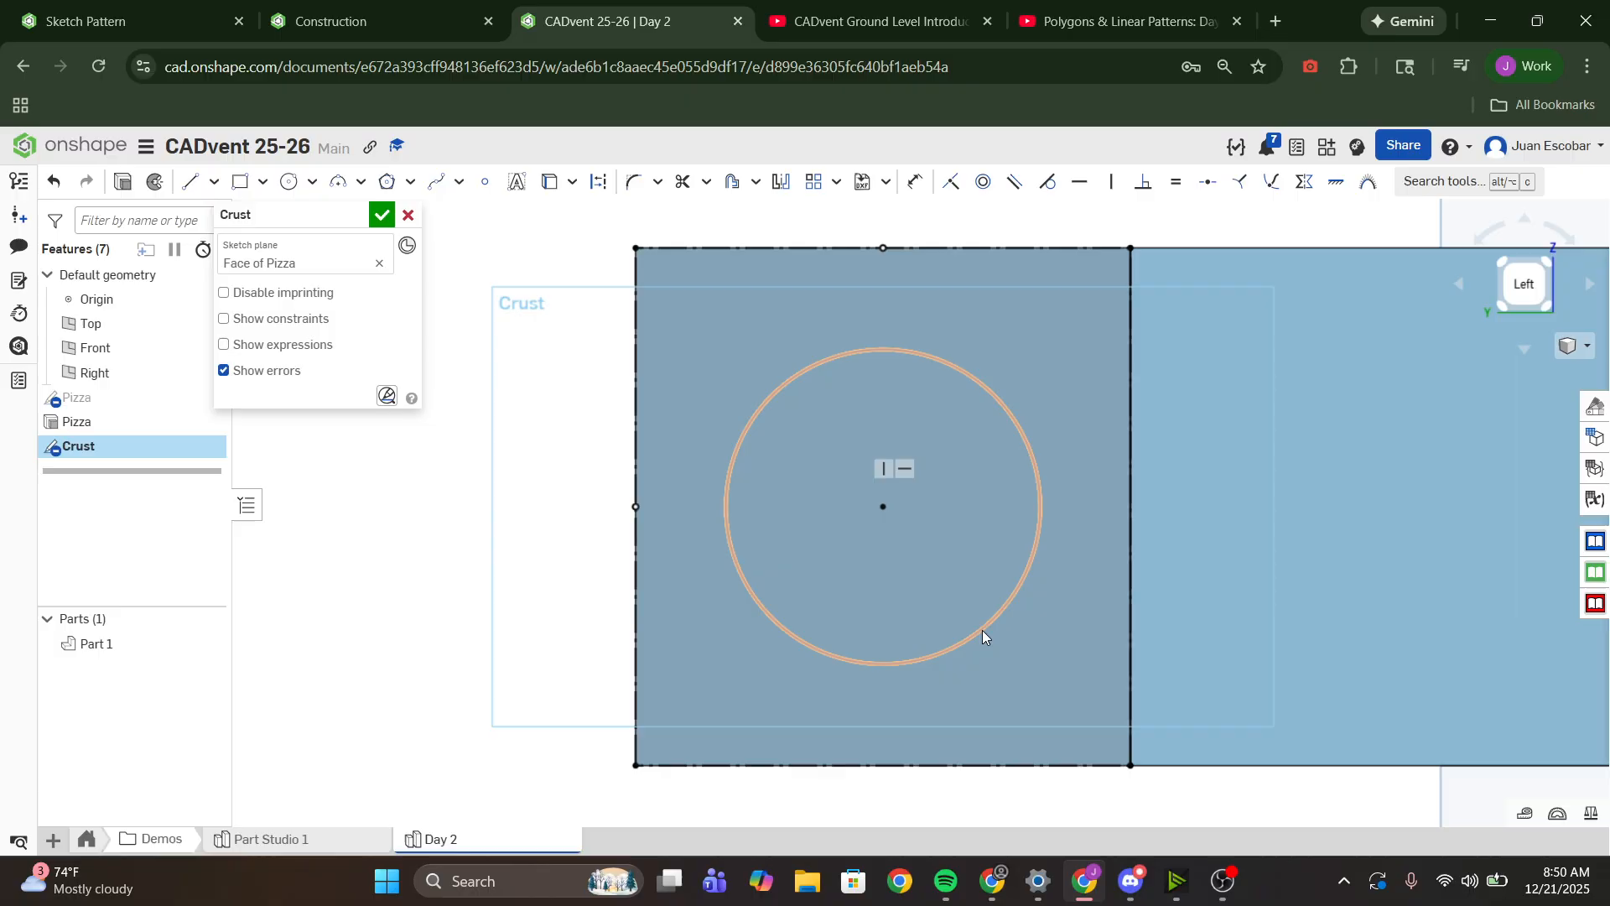
pyautogui.moveTo(982, 640)
pyautogui.mouseDown()
pyautogui.moveTo(1007, 676)
pyautogui.moveTo(971, 593)
pyautogui.moveTo(991, 651)
pyautogui.mouseUp()
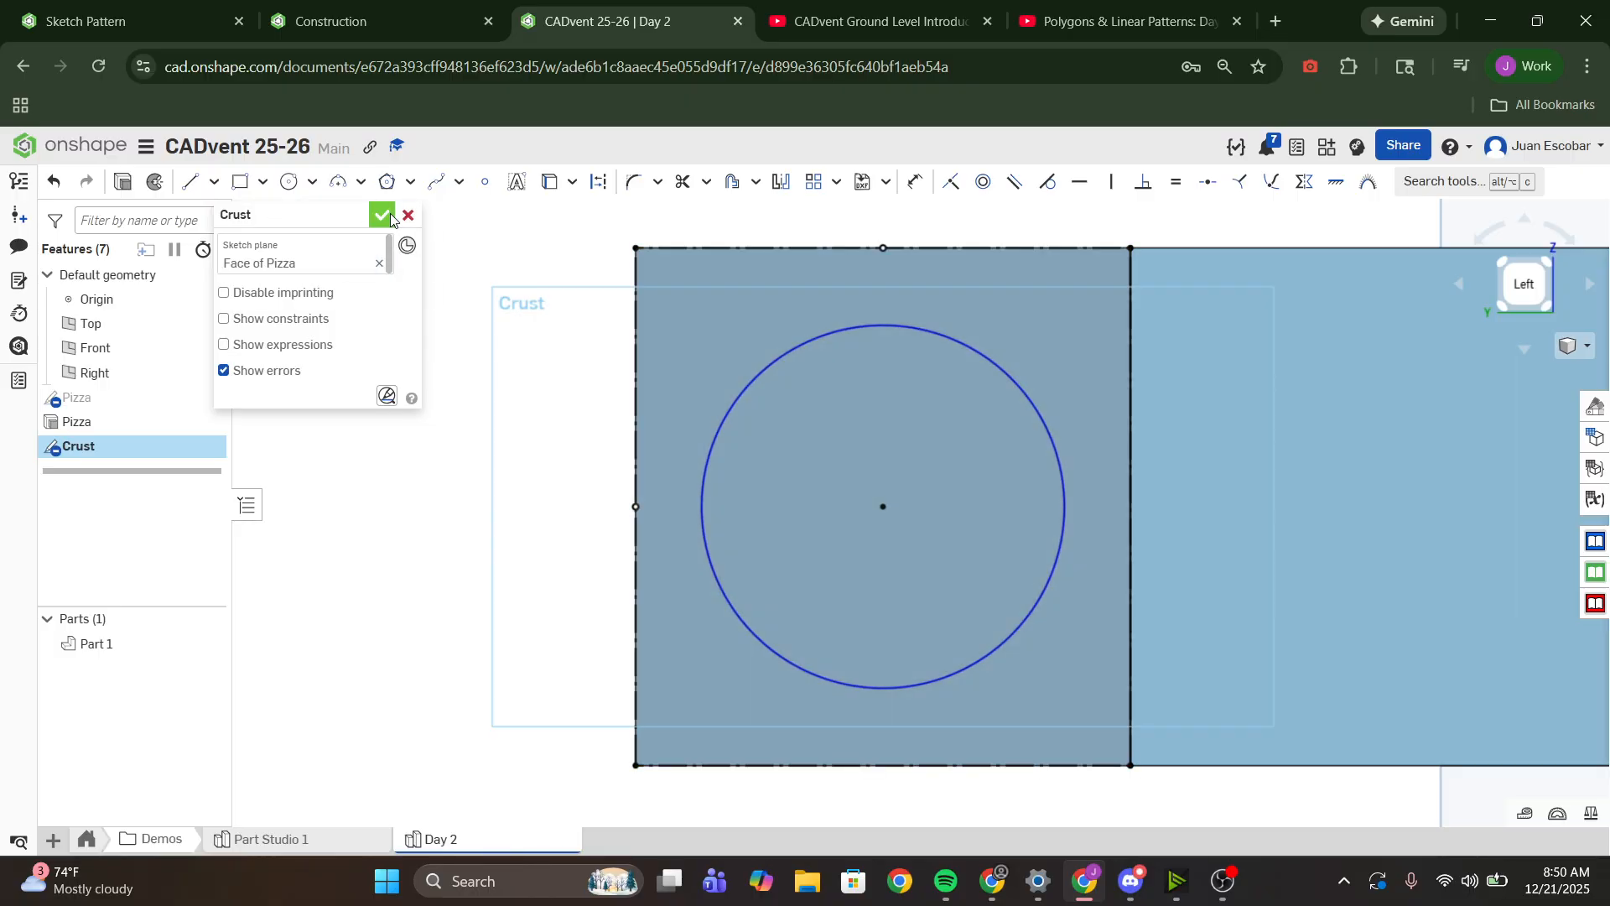
pyautogui.click(382, 215)
# - Start an Extrude feature named Crust, using the Crust sketch's circular region as the profile
pyautogui.click(207, 181)
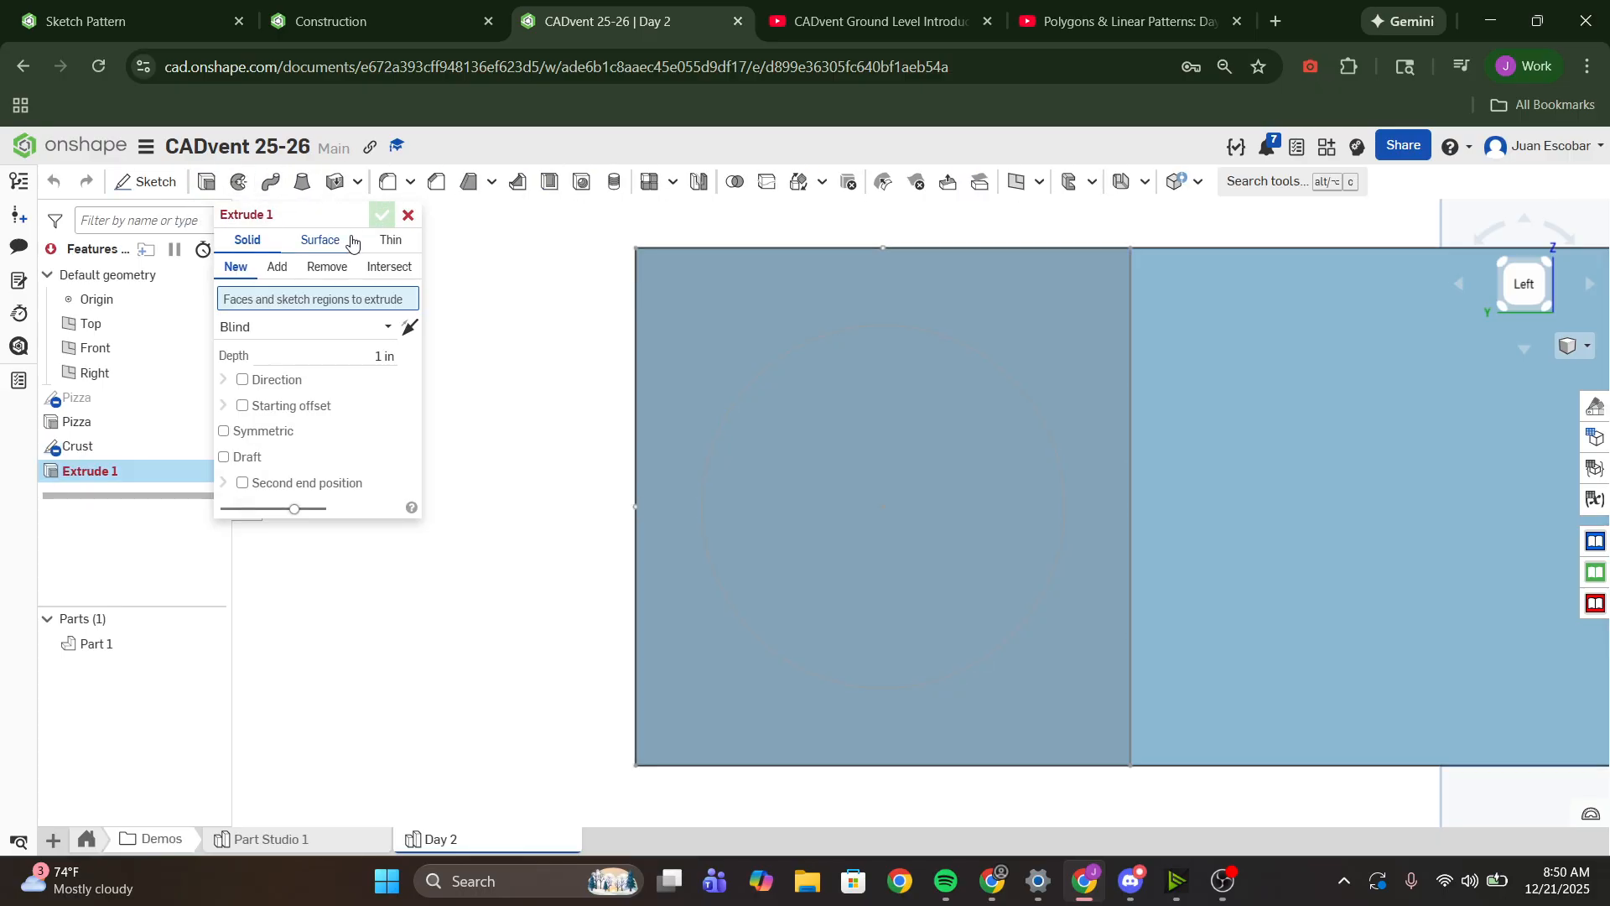
pyautogui.doubleClick(365, 213)
pyautogui.write('Crust')
pyautogui.press('Return')
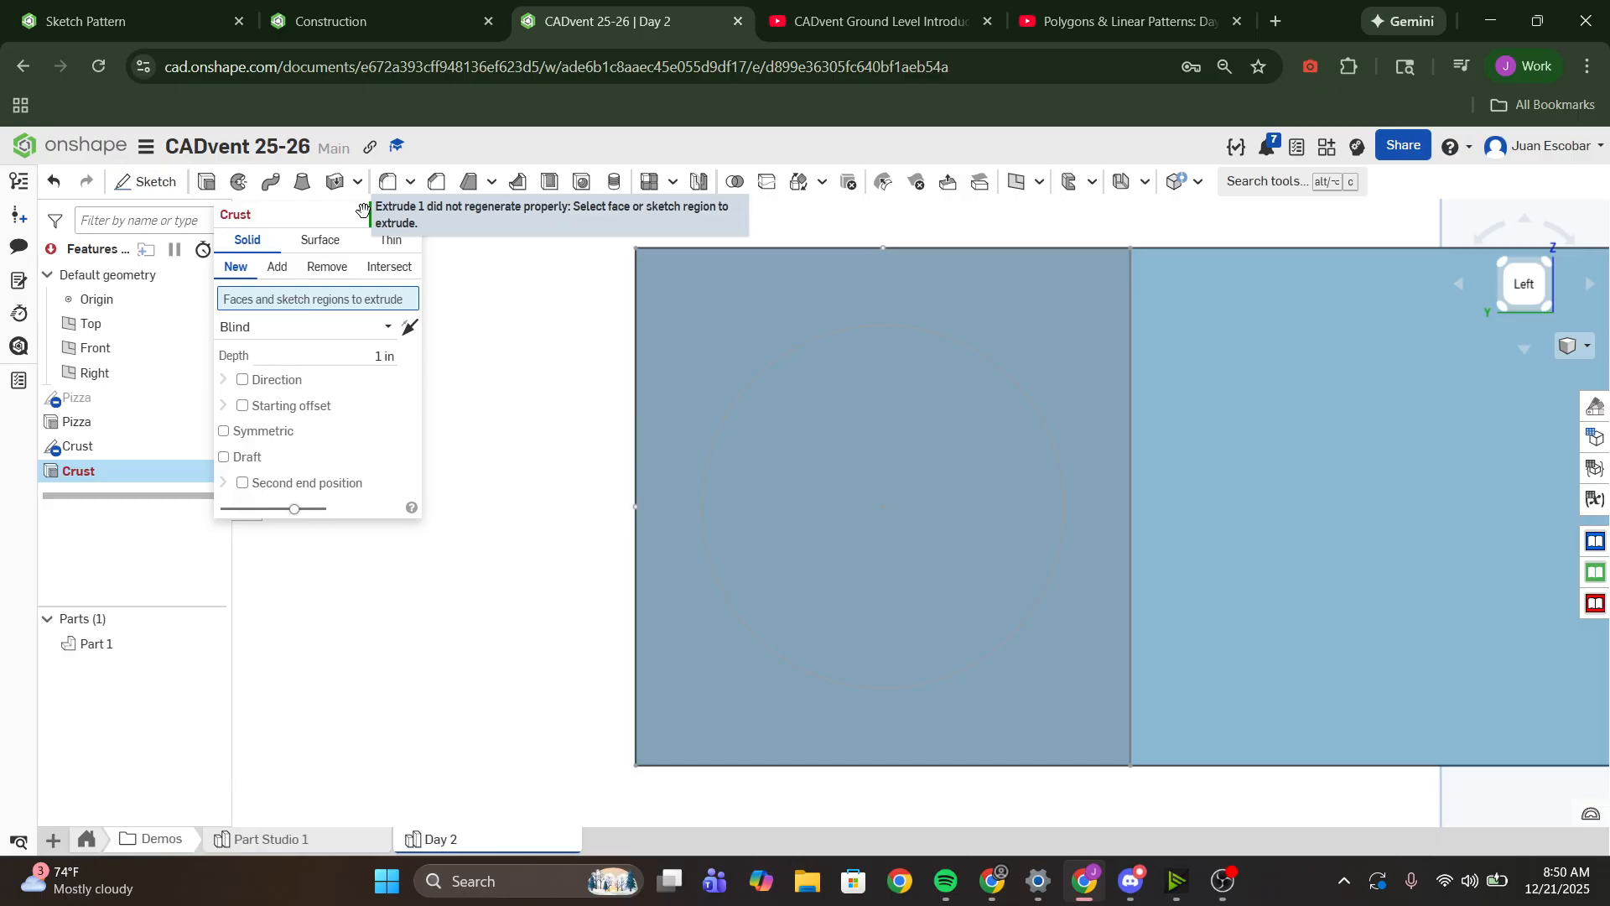
pyautogui.click(103, 447)
pyautogui.scroll(-5, 1033, 361)
pyautogui.moveTo(1033, 361); pyautogui.dragTo(1077, 378, button='right')
pyautogui.moveTo(986, 369); pyautogui.dragTo(822, 457, button='middle')
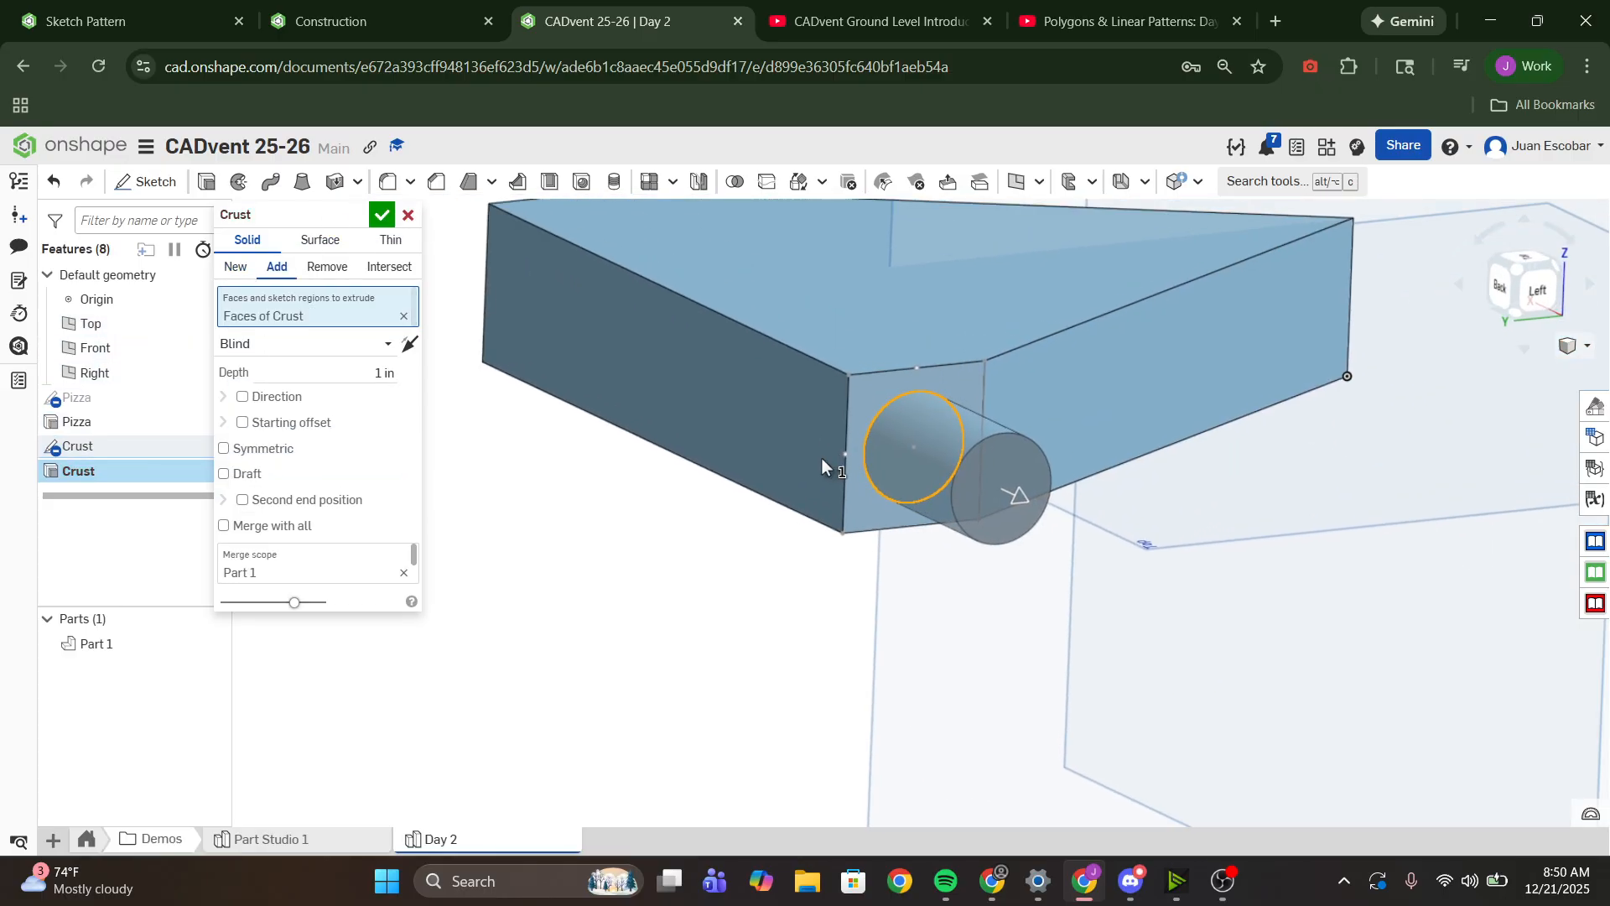
pyautogui.scroll(-3, 830, 478)
pyautogui.moveTo(798, 523); pyautogui.dragTo(921, 472, button='right')
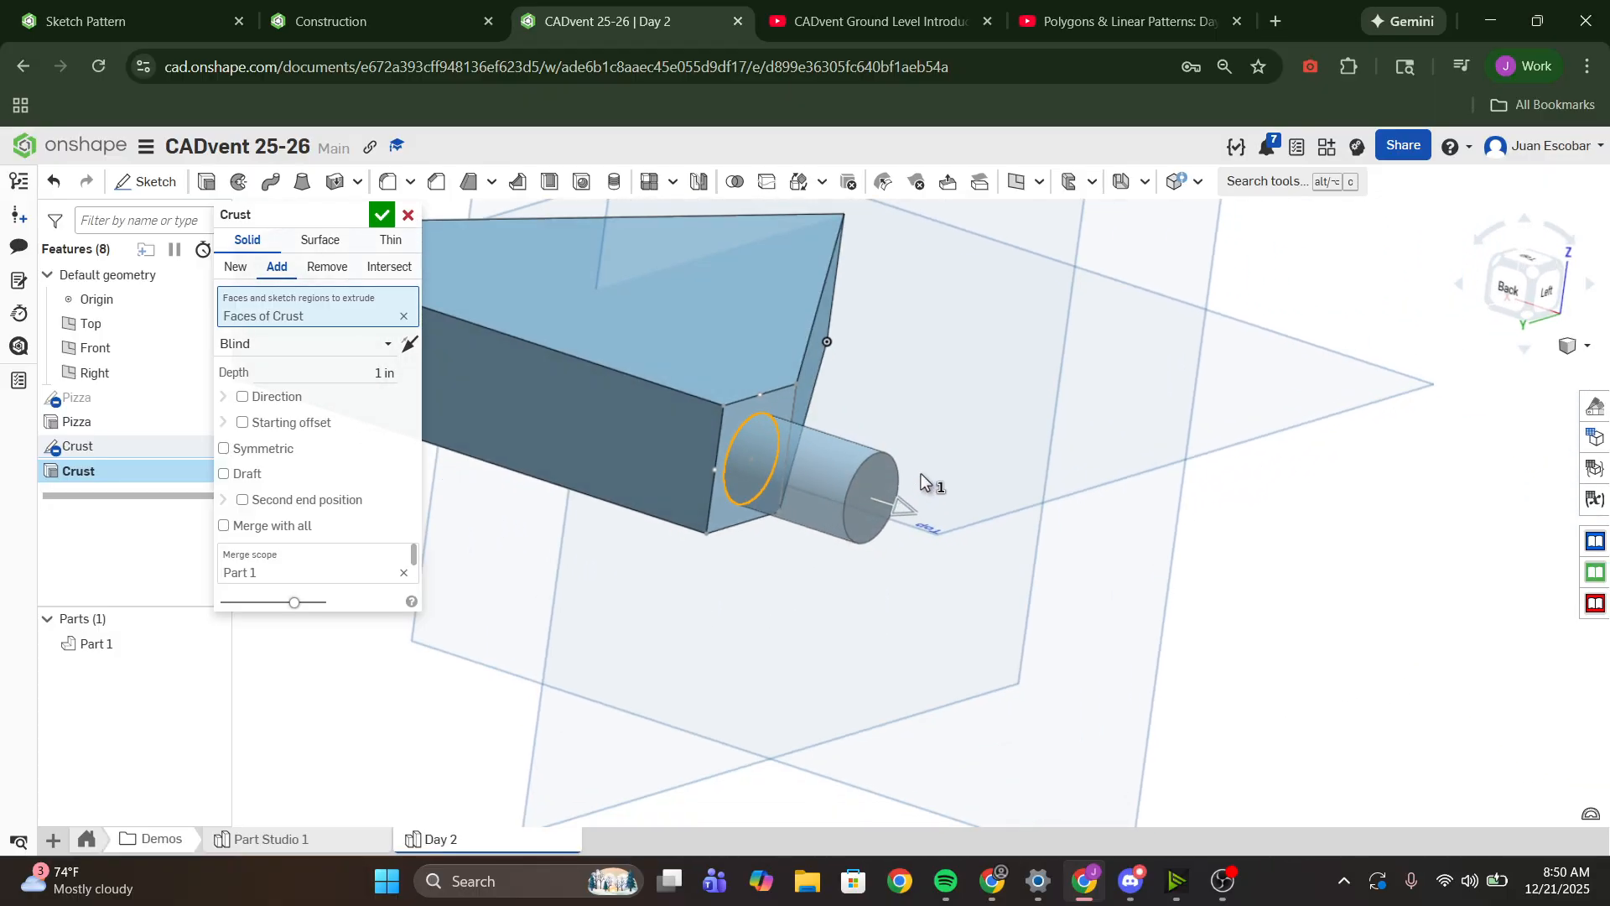
# - Set the Crust extrude to remove material with the Through all end type, and accept it
pyautogui.click(327, 266)
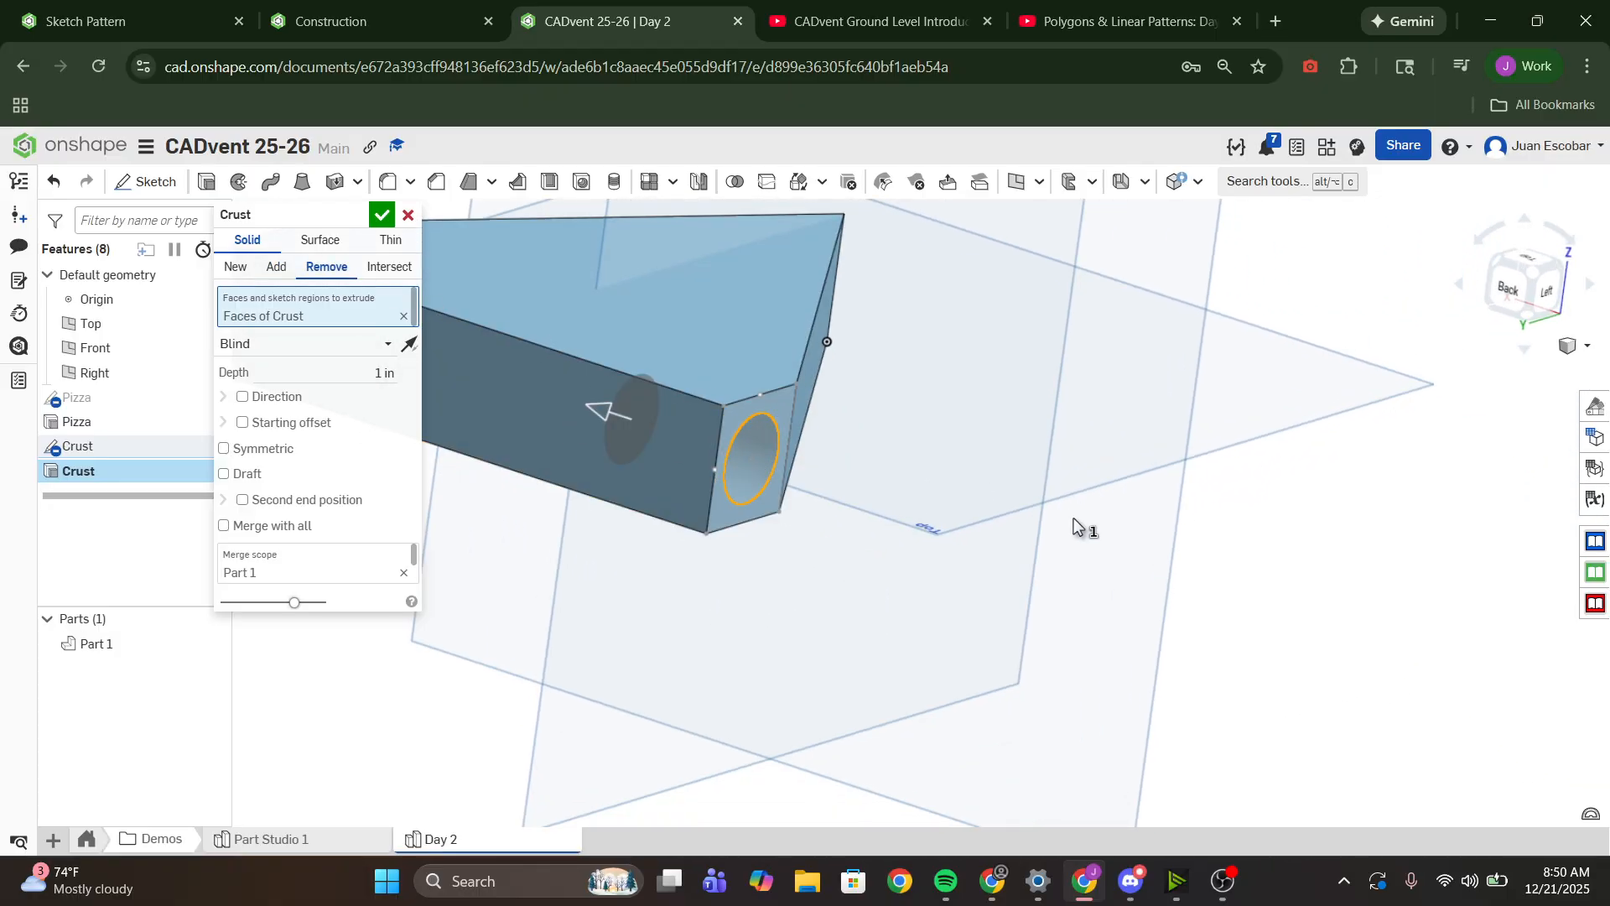
pyautogui.moveTo(847, 503); pyautogui.dragTo(1071, 543, button='middle')
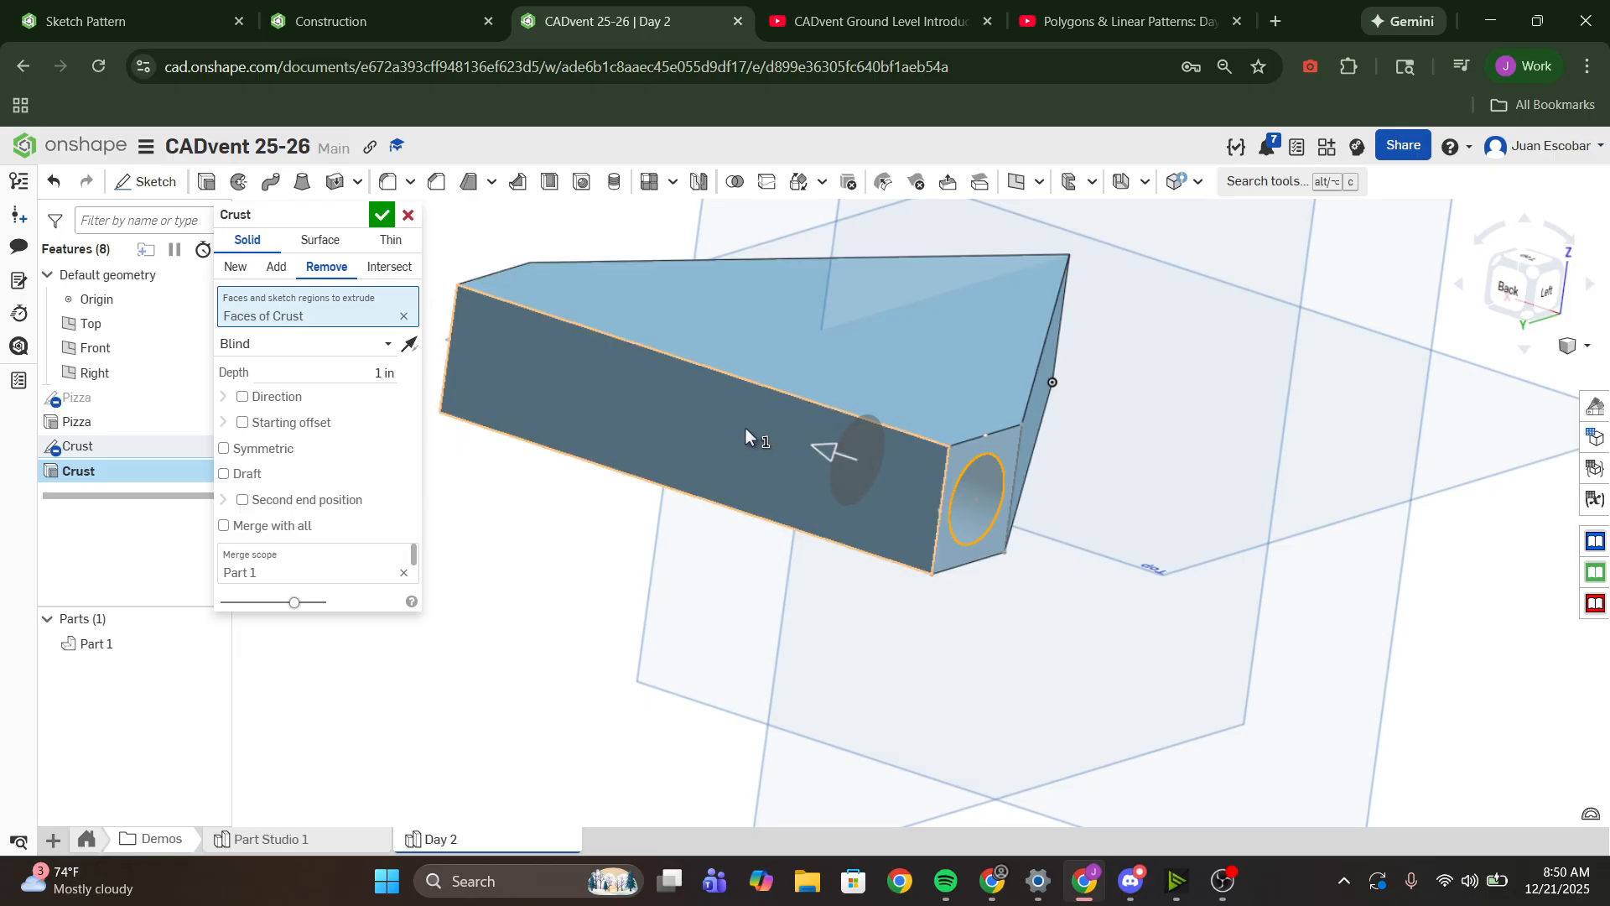
pyautogui.click(382, 344)
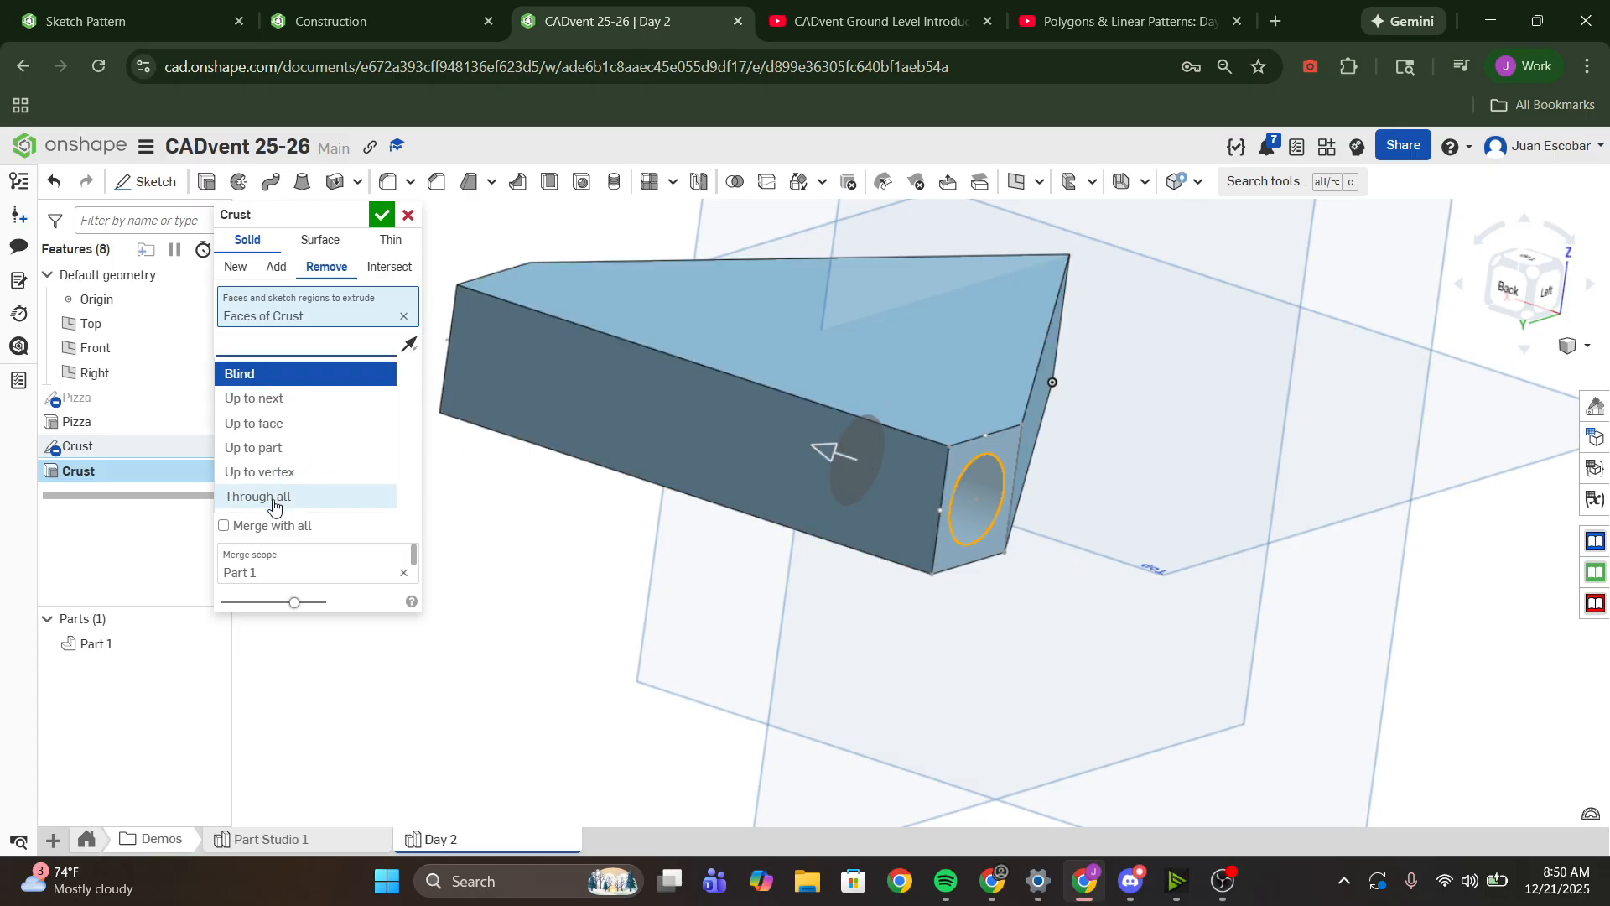
pyautogui.click(270, 496)
pyautogui.moveTo(703, 396); pyautogui.dragTo(722, 515, button='right')
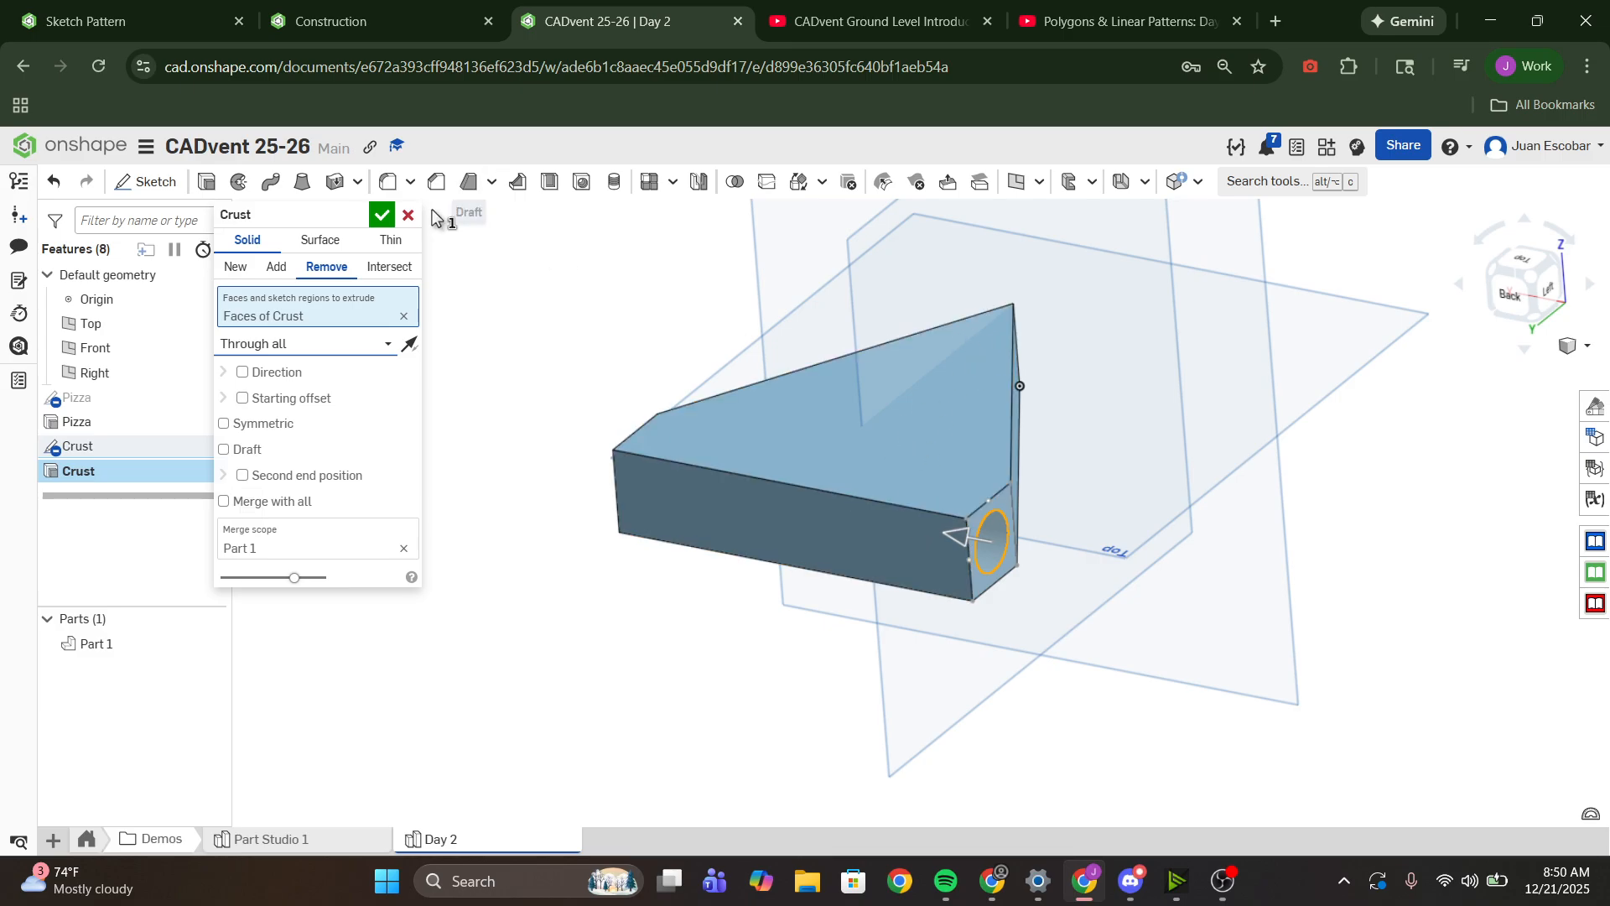
pyautogui.click(382, 216)
# - Start a new sketch on the pizza slice's top face, viewed straight on from above
pyautogui.scroll(-5, 1043, 400)
pyautogui.moveTo(1043, 401)
pyautogui.mouseDown(button='right')
pyautogui.moveTo(972, 361)
pyautogui.moveTo(1021, 410)
pyautogui.mouseUp(button='right')
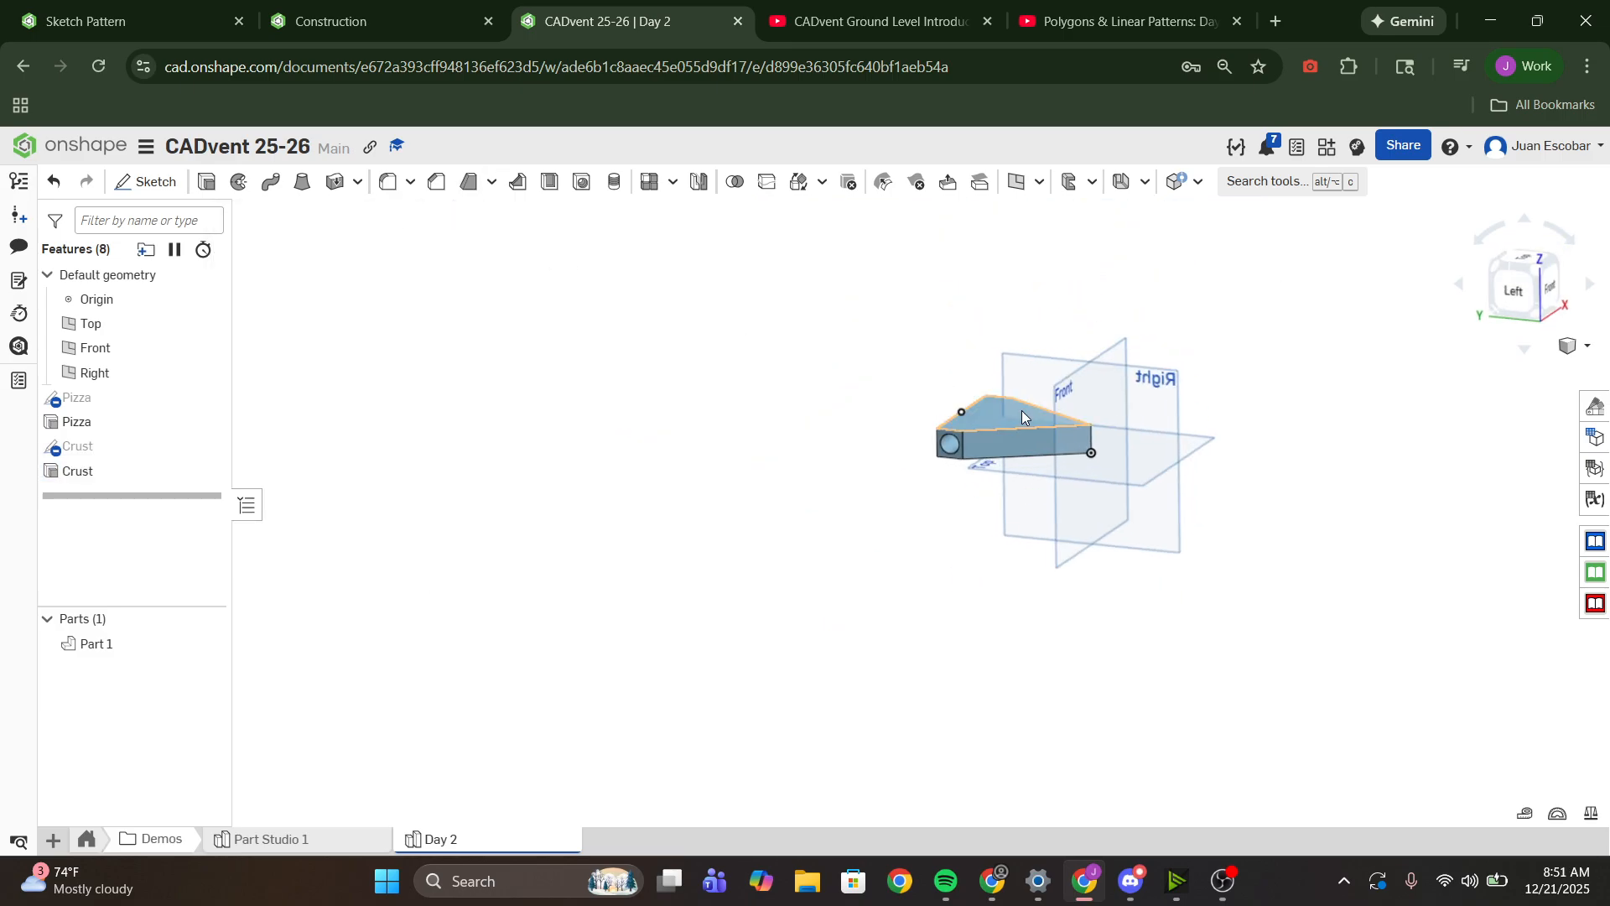
pyautogui.scroll(5, 937, 440)
pyautogui.click(935, 439)
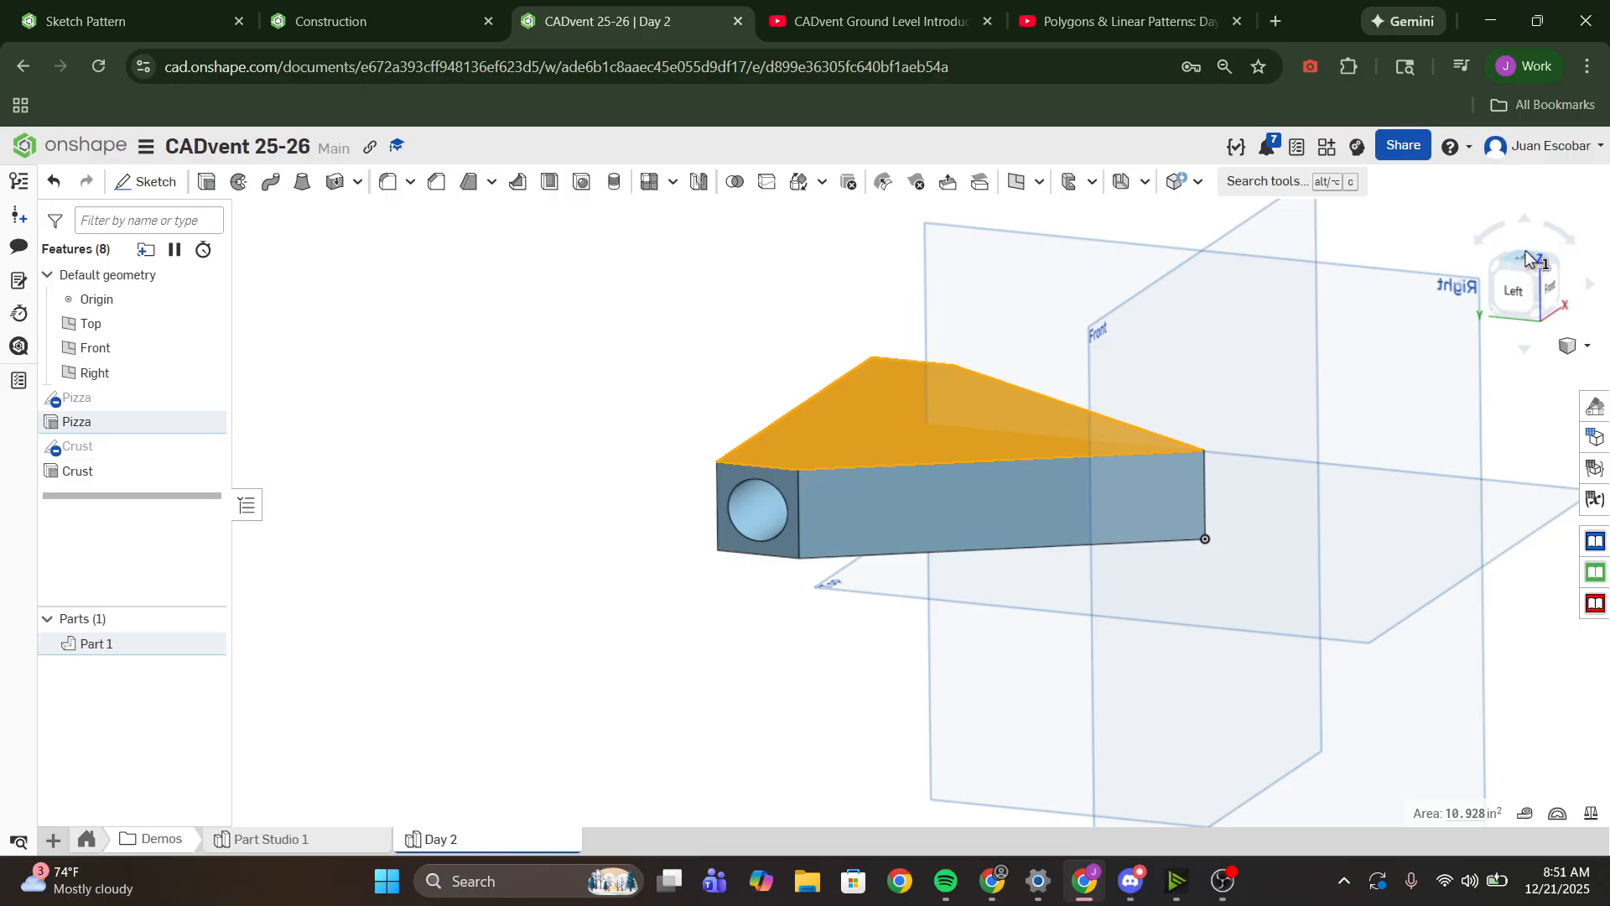
pyautogui.press('n')
pyautogui.click(1140, 479)
pyautogui.moveTo(1140, 480); pyautogui.dragTo(1221, 476, button='right')
pyautogui.click(908, 423)
pyautogui.click(933, 392)
pyautogui.click(1236, 447)
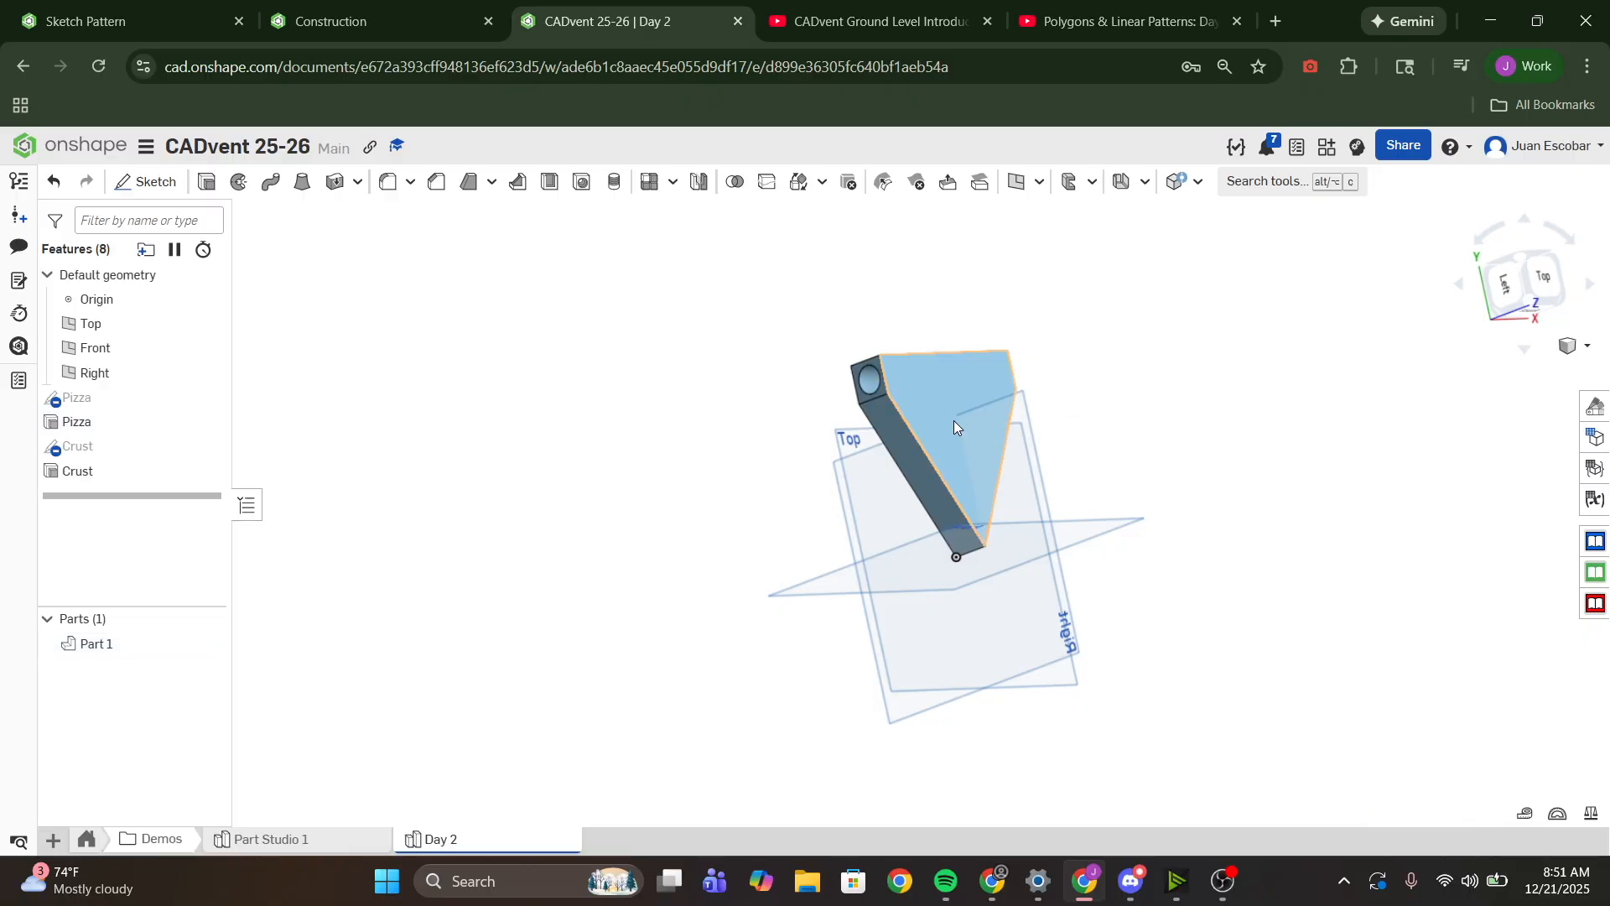
pyautogui.click(911, 397)
pyautogui.click(1550, 283)
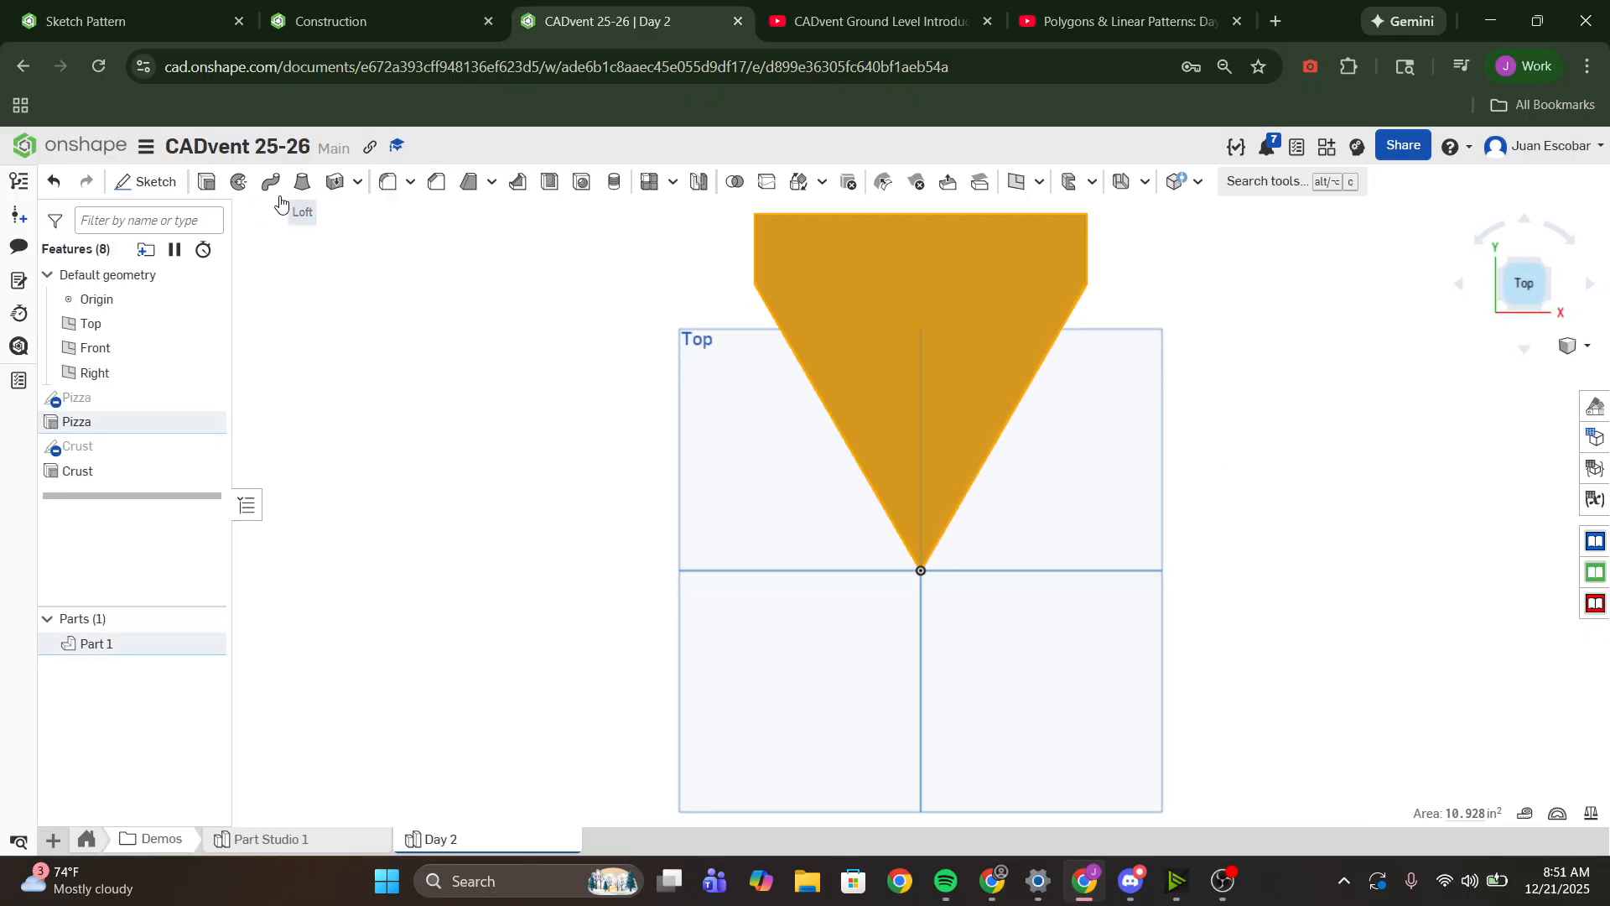
pyautogui.click(148, 181)
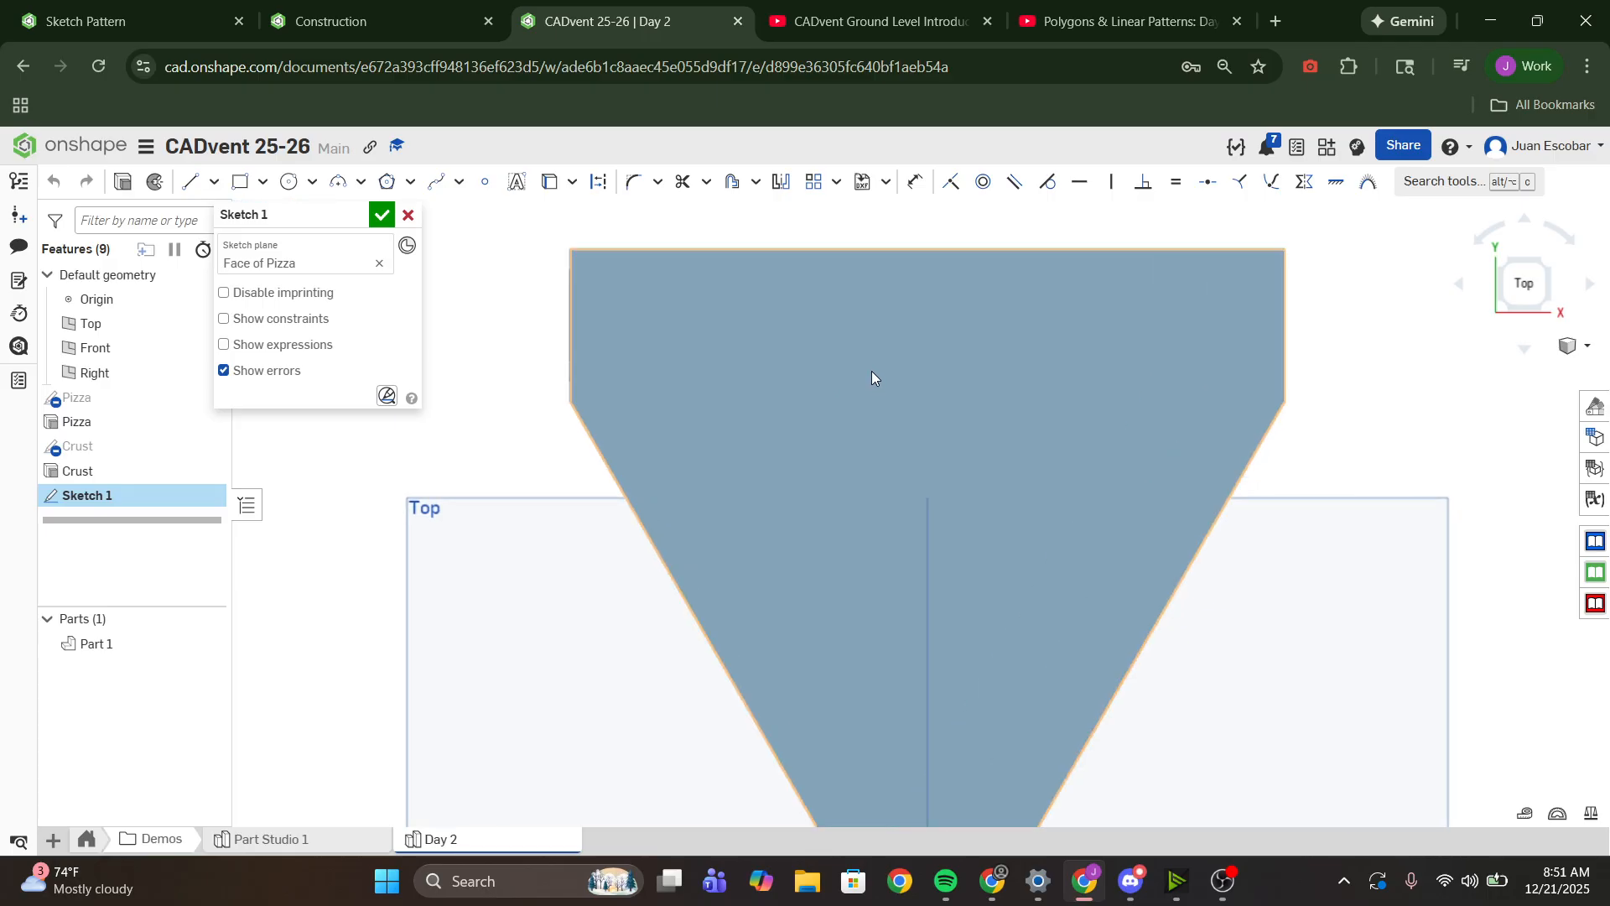
pyautogui.scroll(-1, 888, 399)
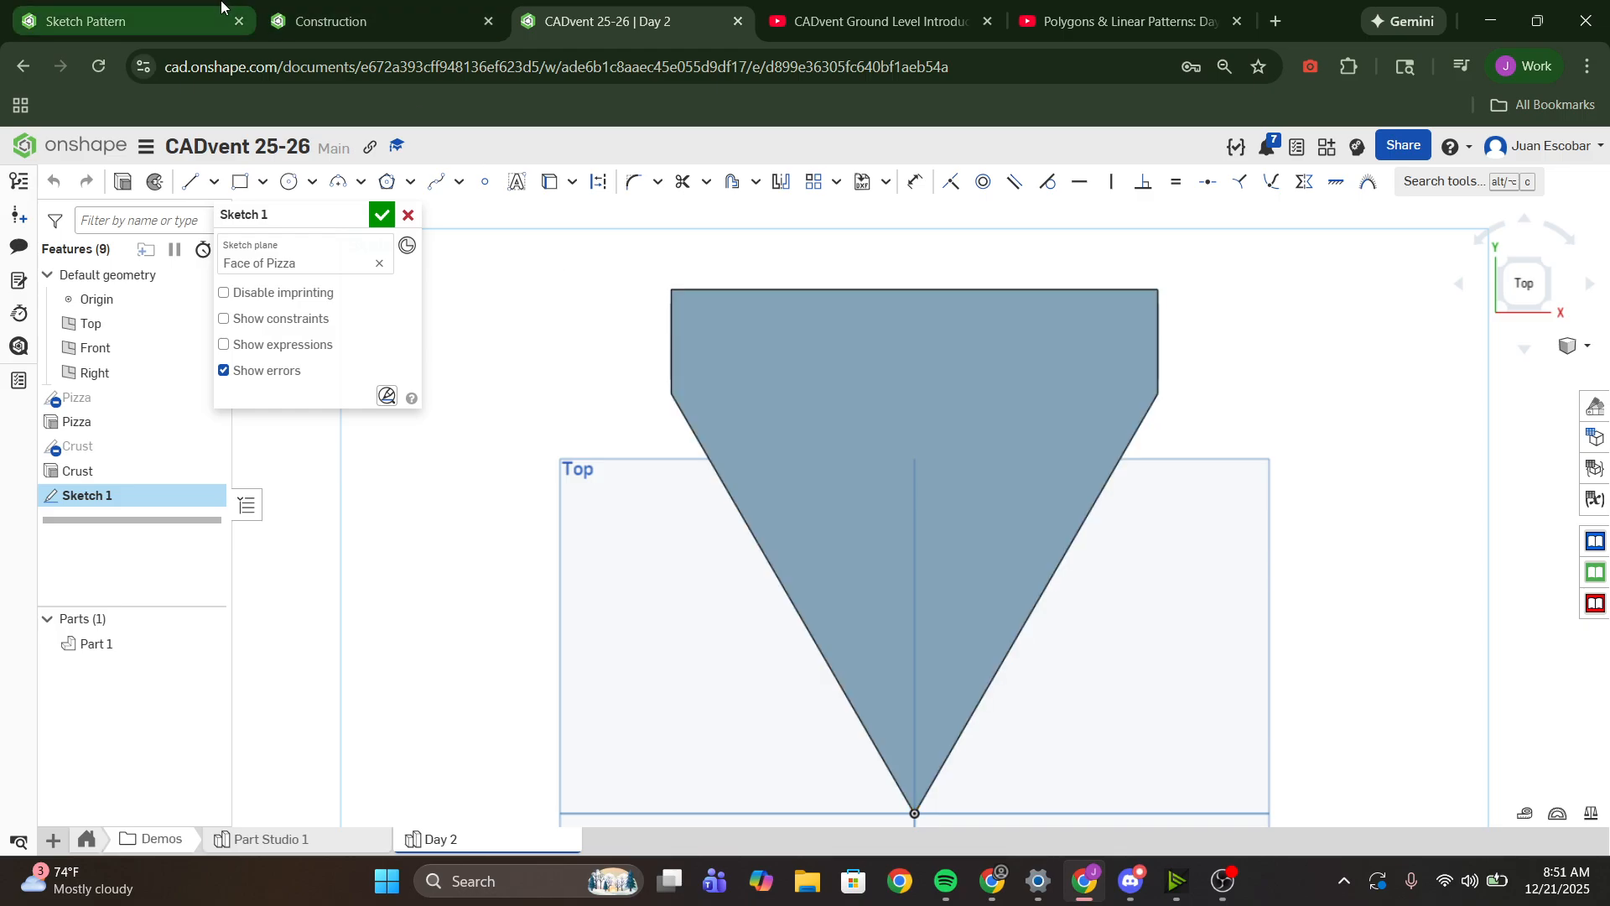
# - Draw a circle near the left corner where the slice starts to taper, dimension its diameter to 0.5 in, and reposition it slightly
pyautogui.click(290, 183)
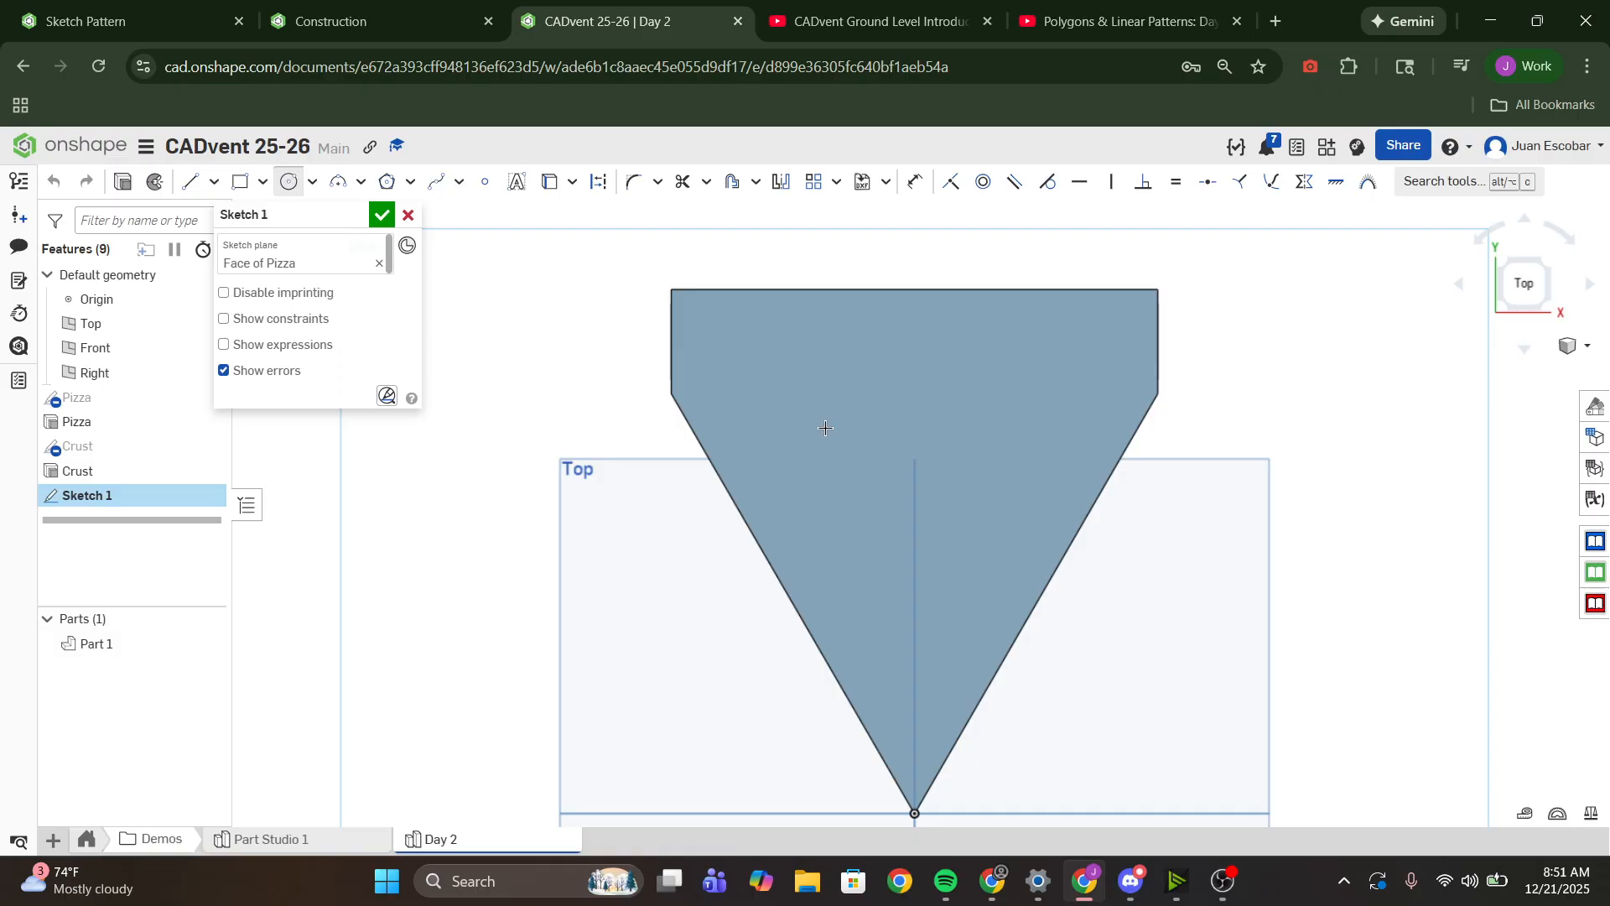
pyautogui.click(726, 411)
pyautogui.click(754, 425)
pyautogui.press('d')
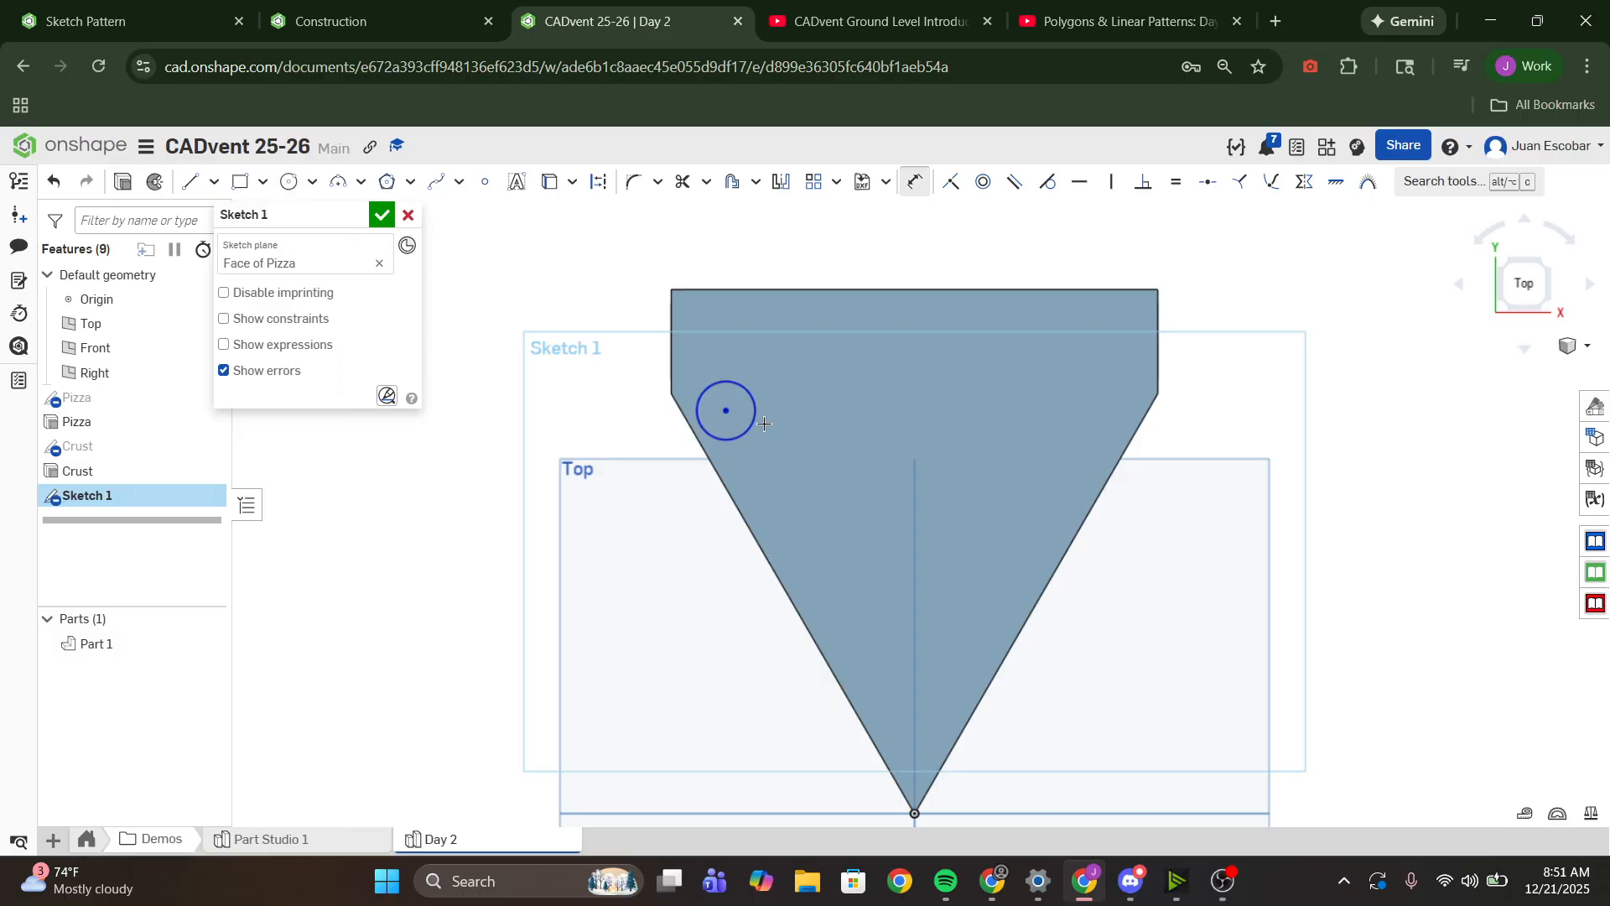
pyautogui.click(755, 422)
pyautogui.click(805, 446)
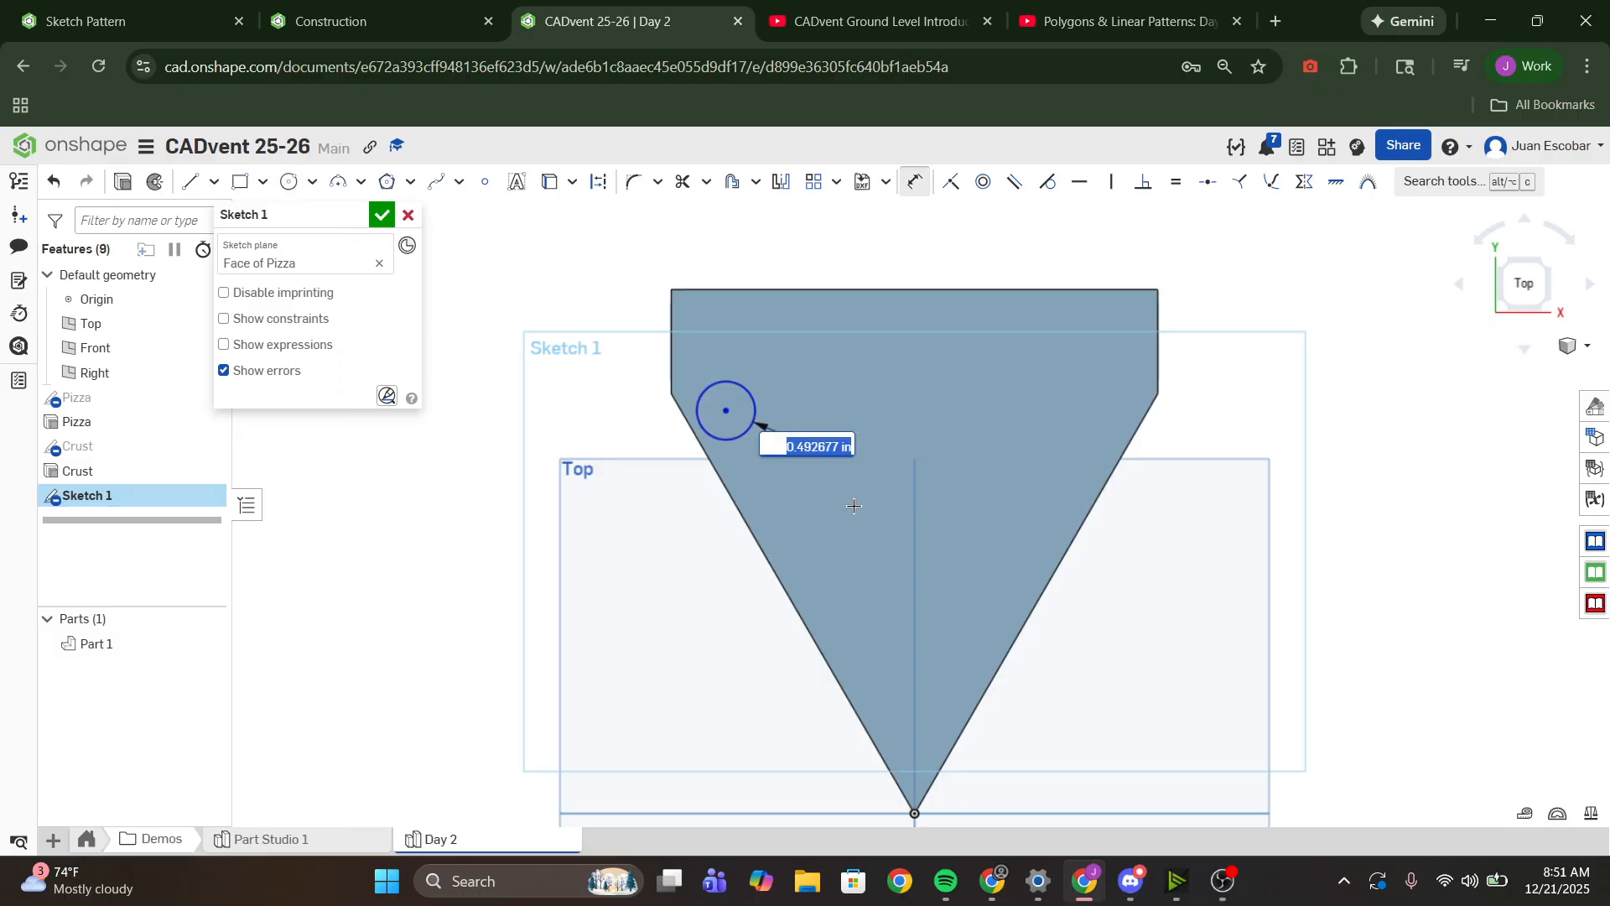
pyautogui.write('0.5')
pyautogui.press('Return')
pyautogui.press('Escape')
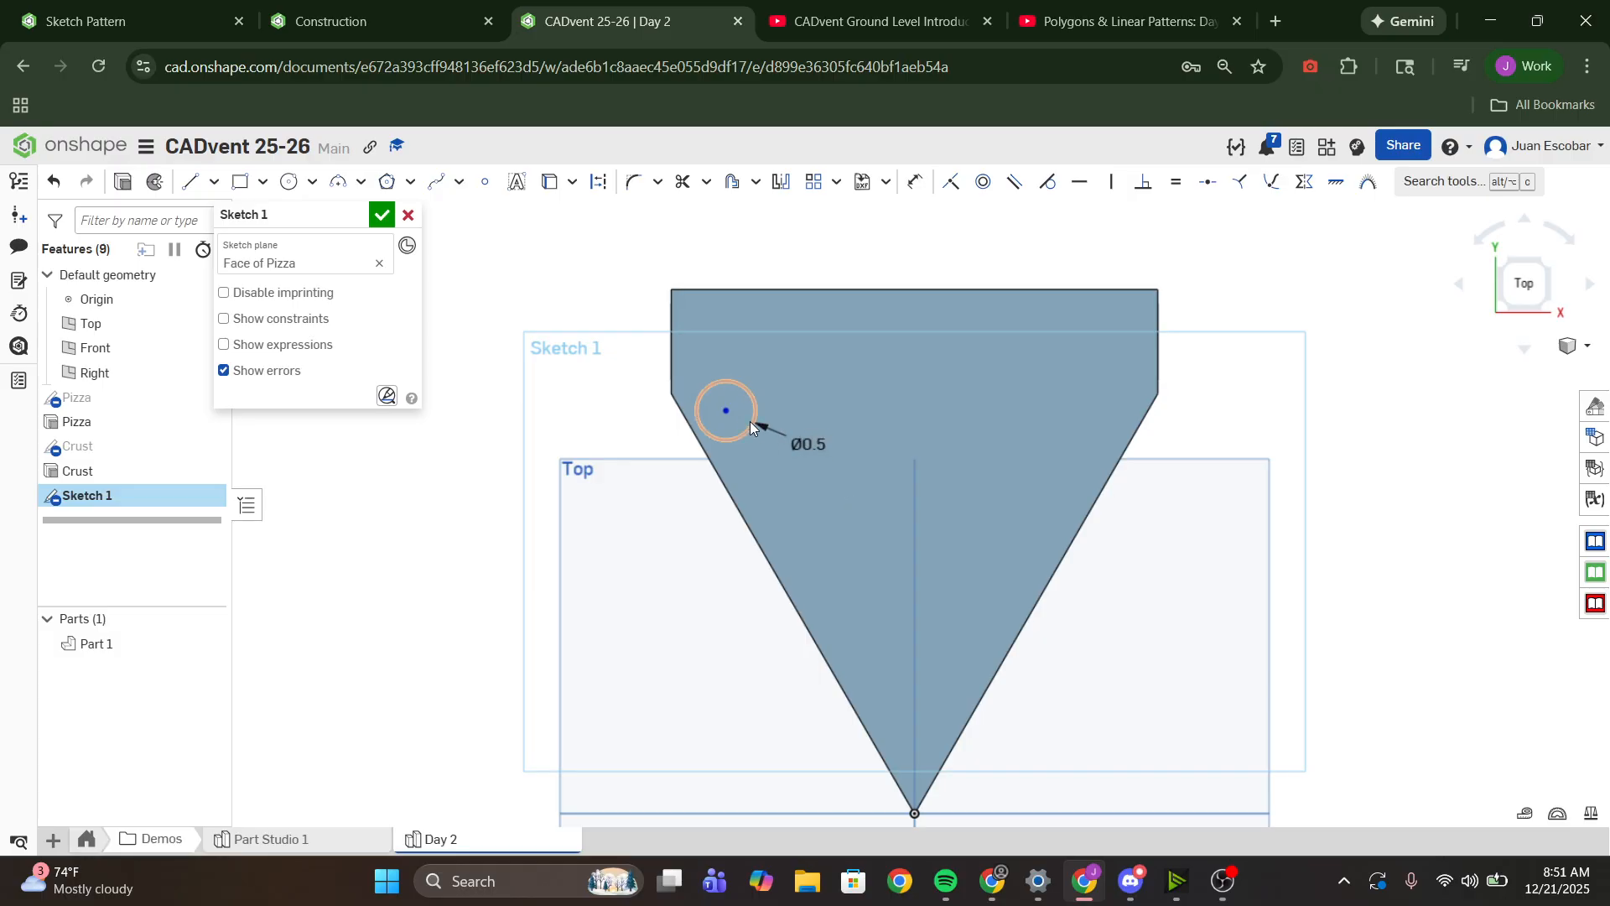
pyautogui.moveTo(727, 411); pyautogui.dragTo(726, 405)
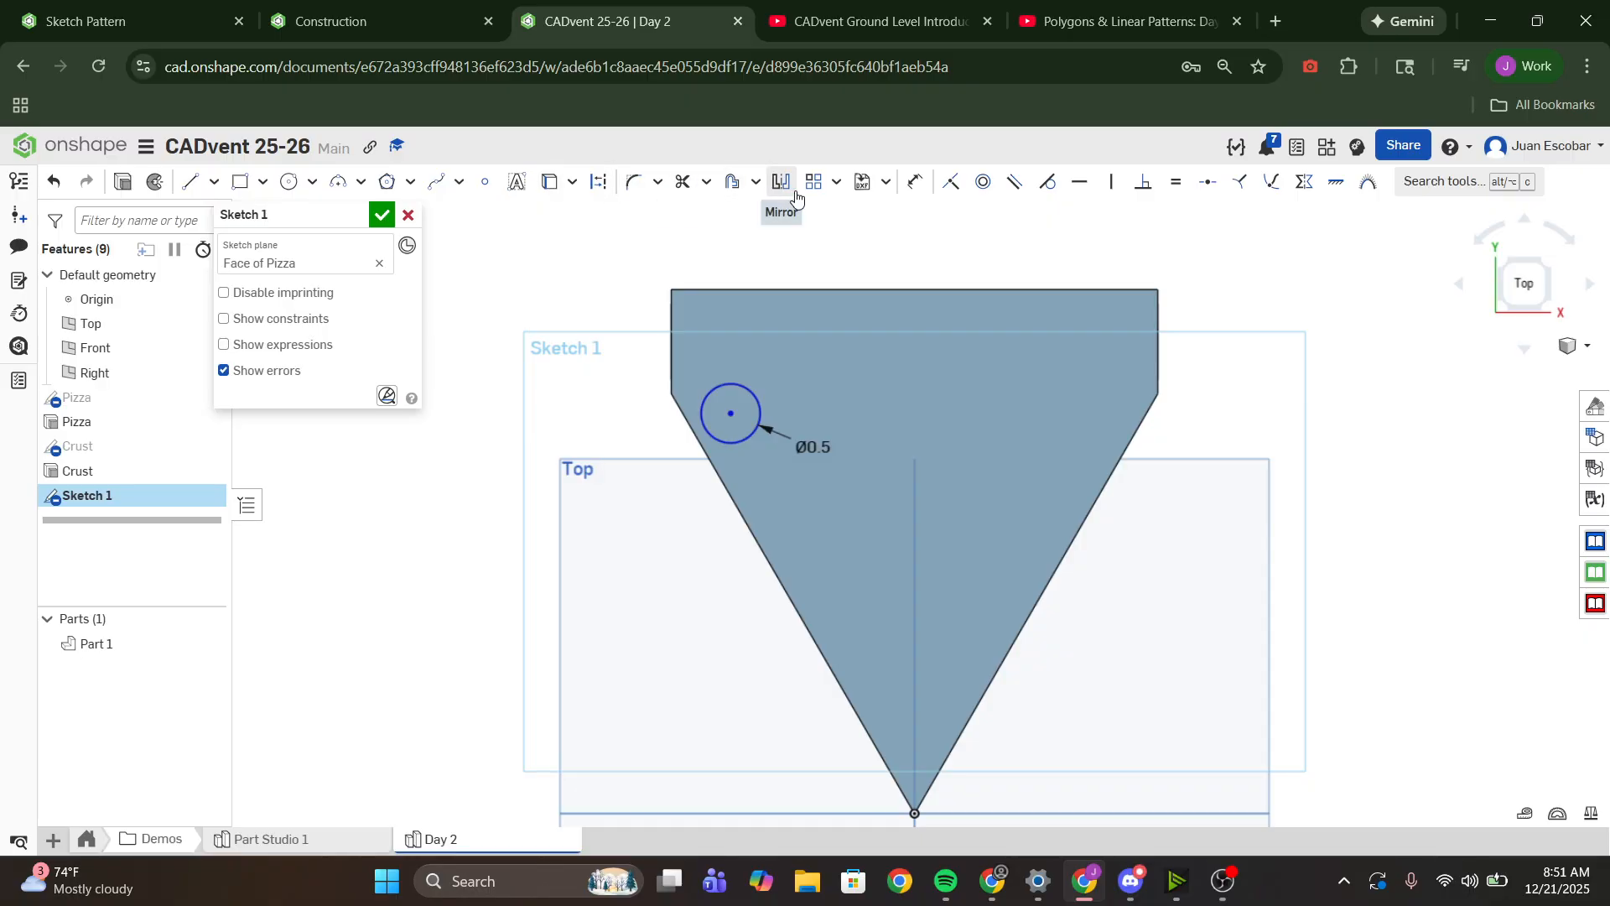
# - Create a horizontal linear pattern of the 0.5 in circle across the top face, with 5 instances
pyautogui.click(756, 433)
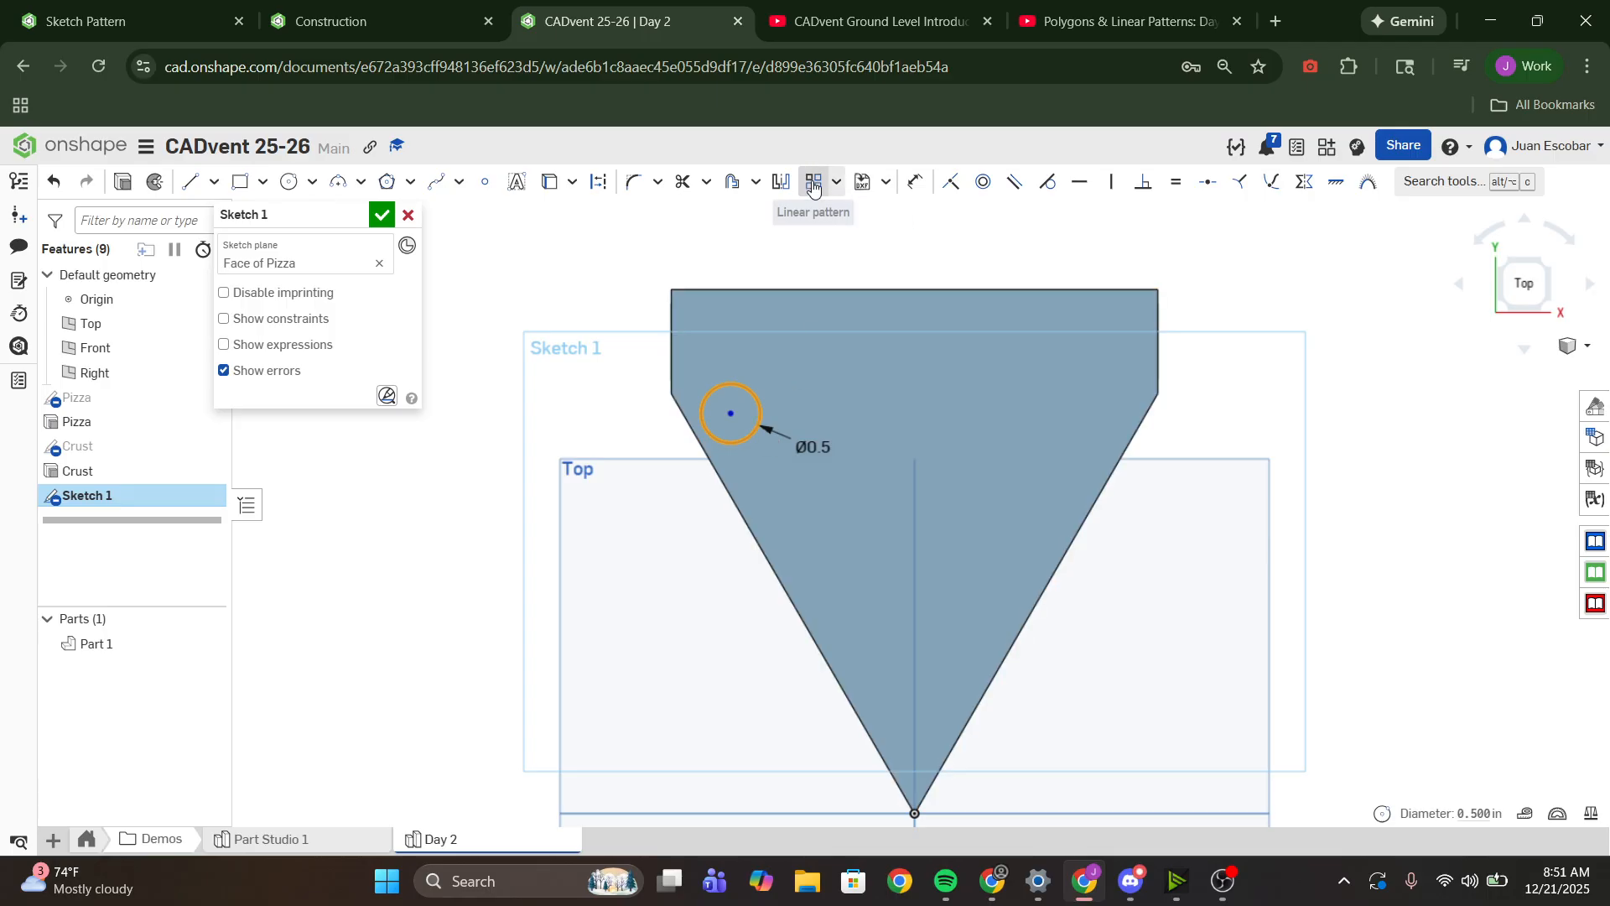
pyautogui.click(813, 186)
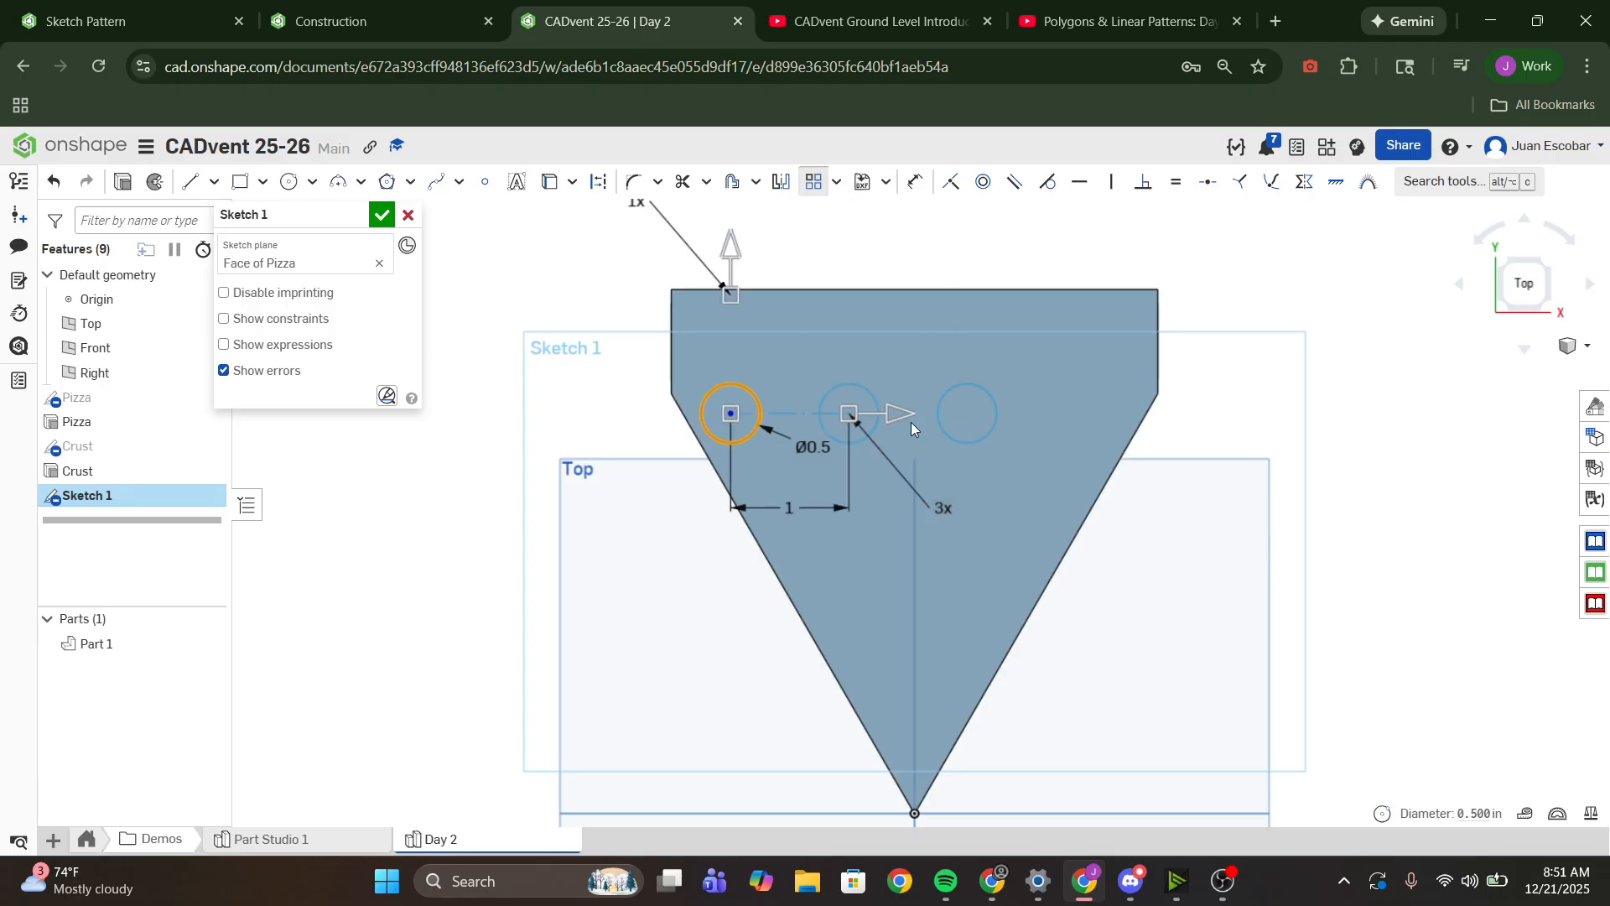
pyautogui.scroll(-2, 913, 466)
pyautogui.scroll(3, 882, 385)
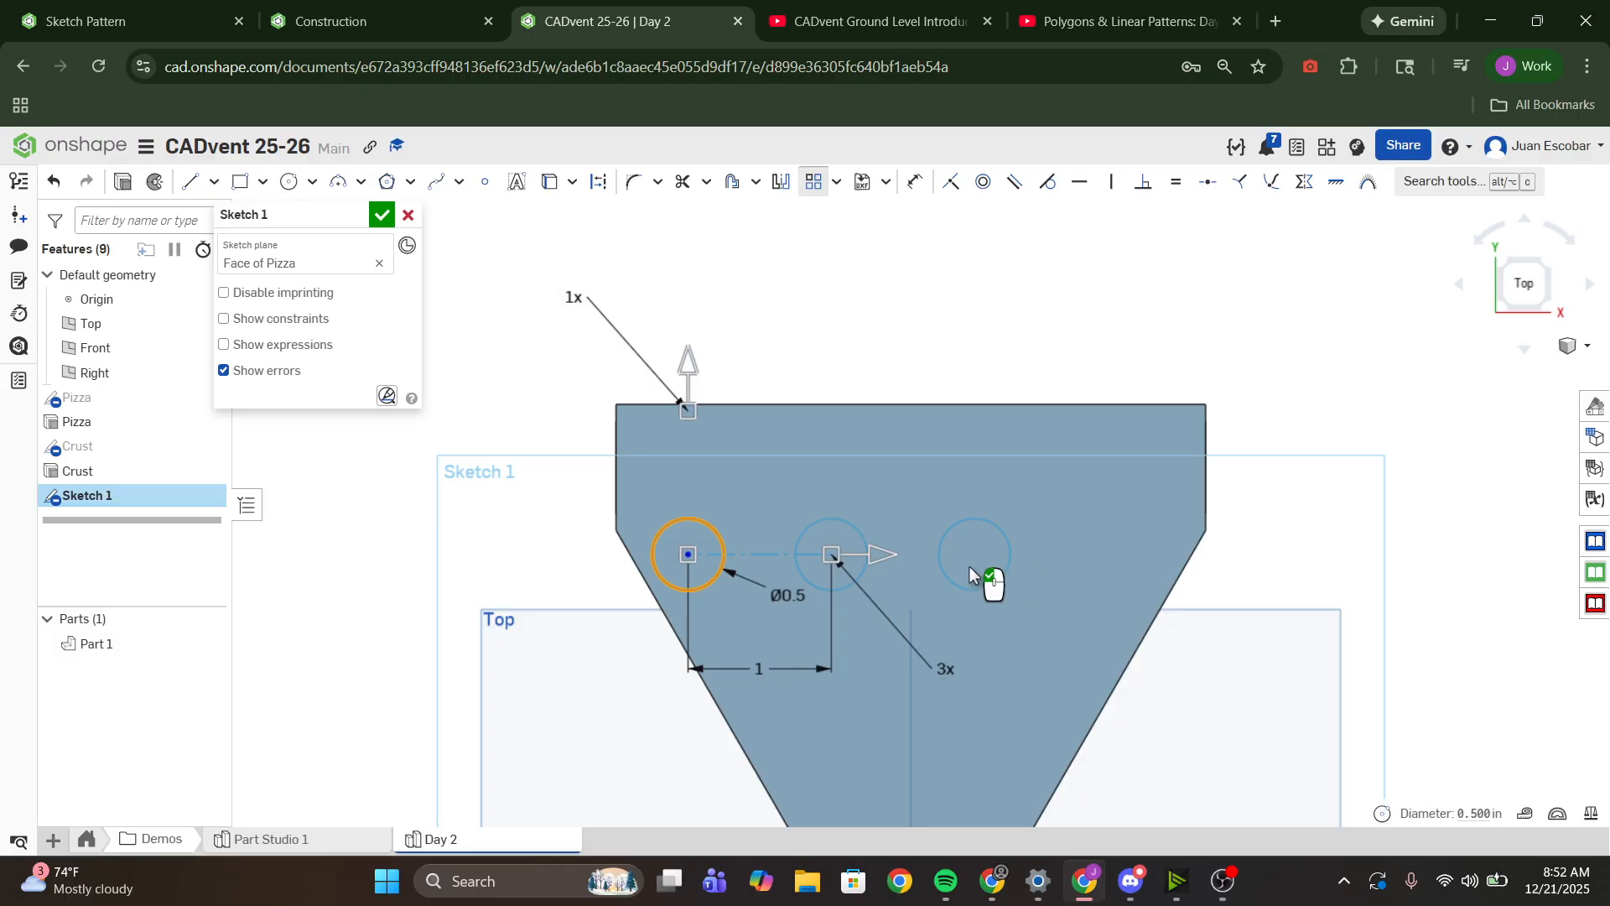
pyautogui.doubleClick(944, 668)
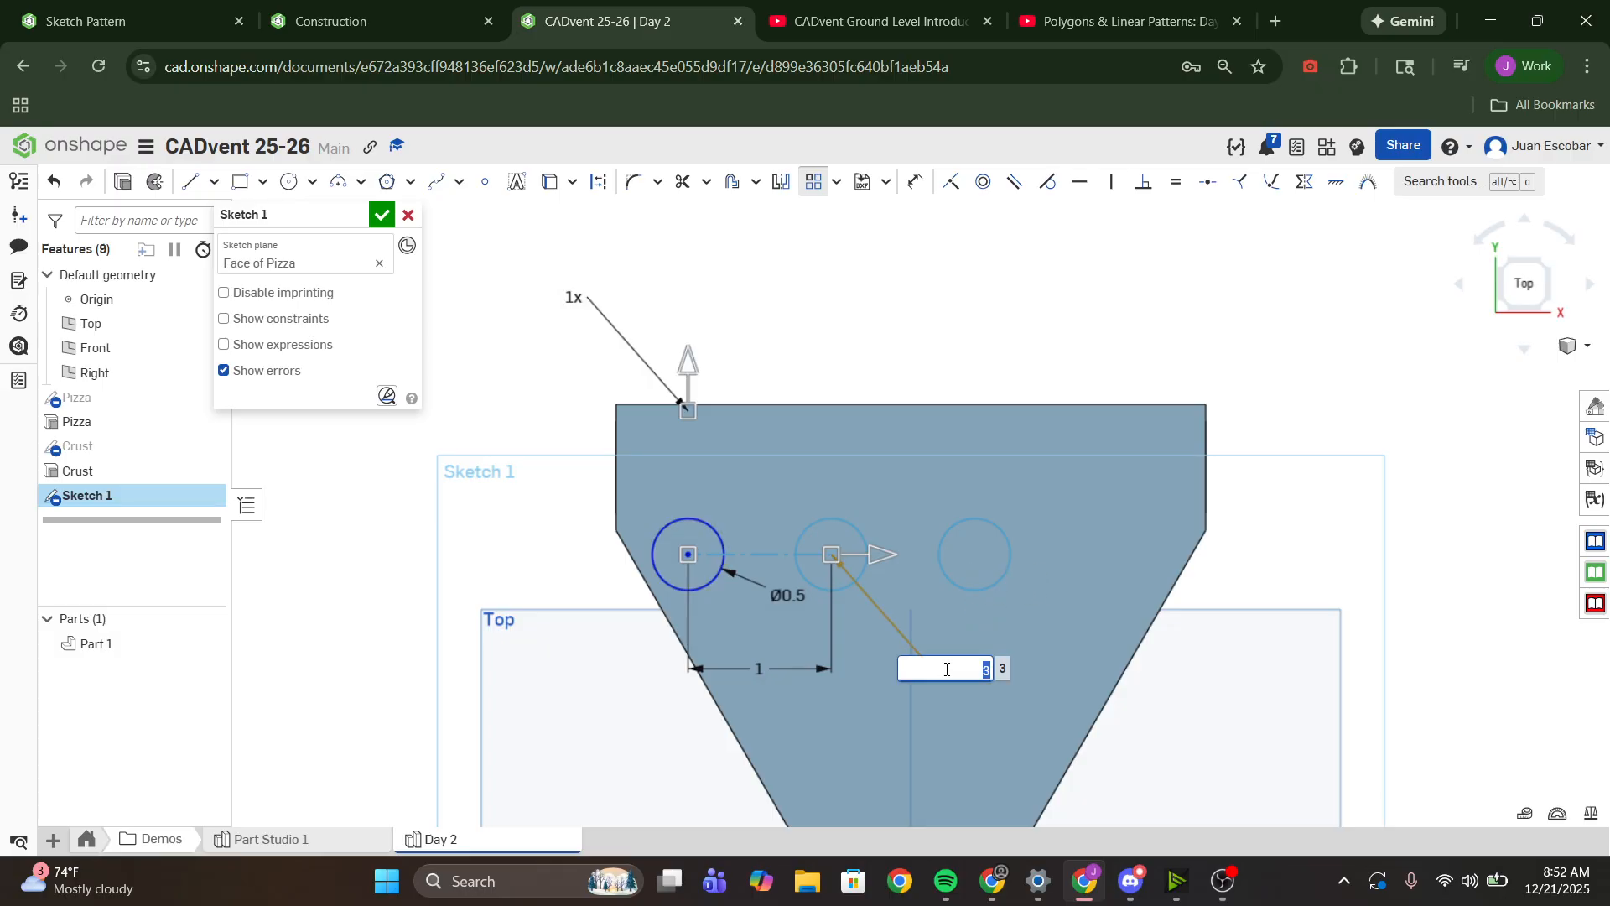
pyautogui.write('5')
pyautogui.press('Return')
pyautogui.scroll(-3, 1165, 621)
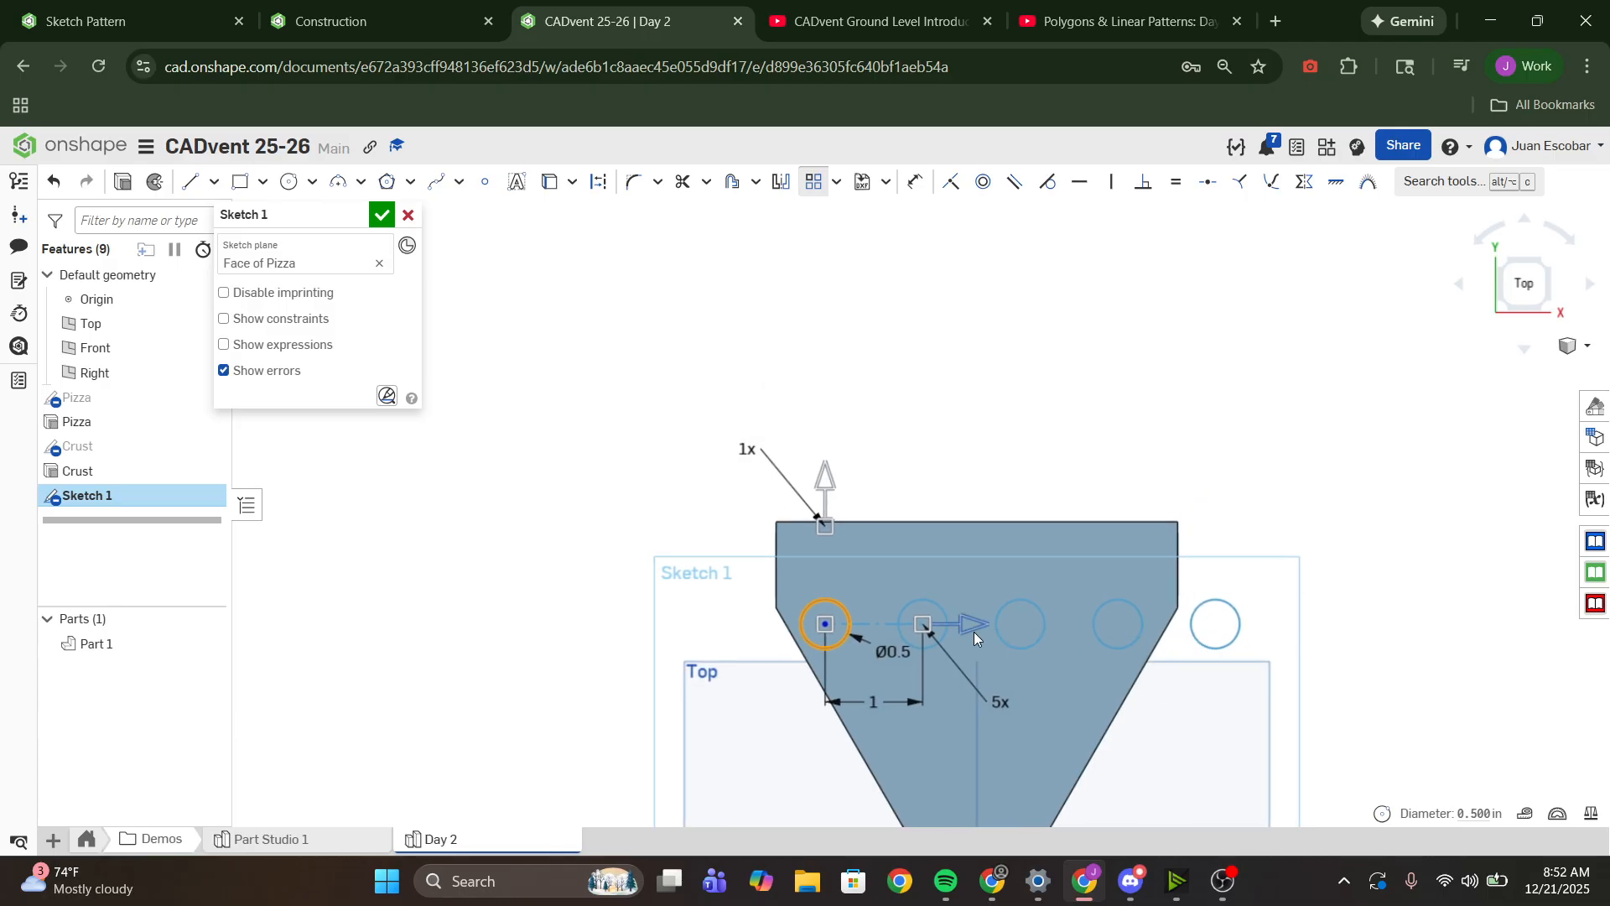
# - Reduce the linear pattern's horizontal spacing and set it to 0.75 in
pyautogui.moveTo(985, 626)
pyautogui.mouseDown()
pyautogui.moveTo(1001, 632)
pyautogui.moveTo(959, 621)
pyautogui.mouseUp()
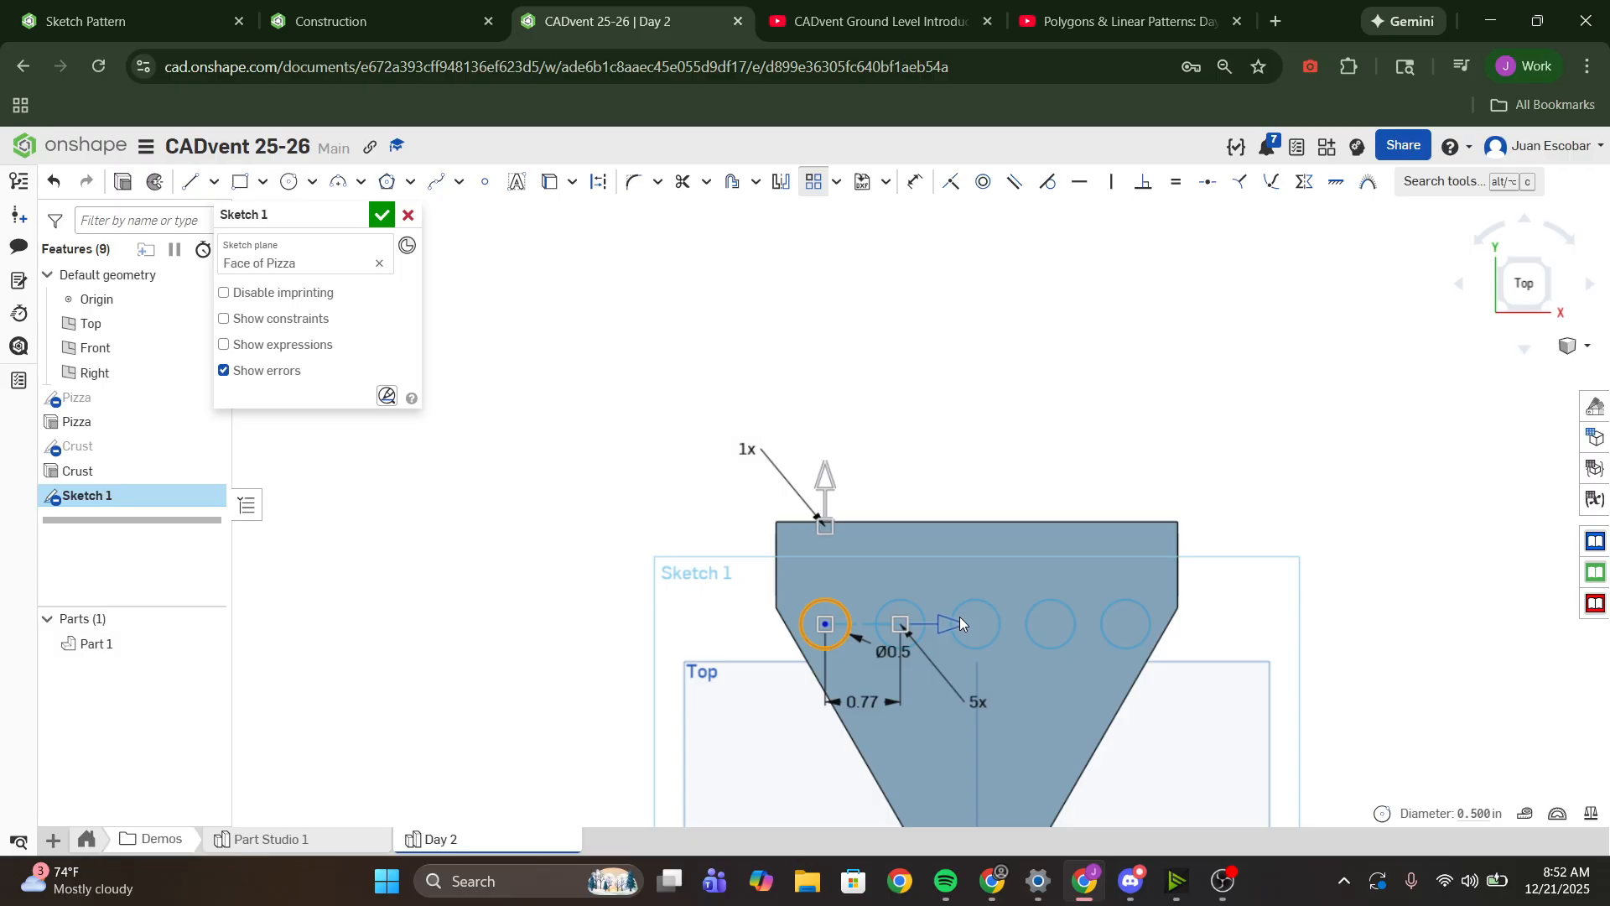
pyautogui.doubleClick(866, 711)
pyautogui.write('0.75')
pyautogui.press('Return')
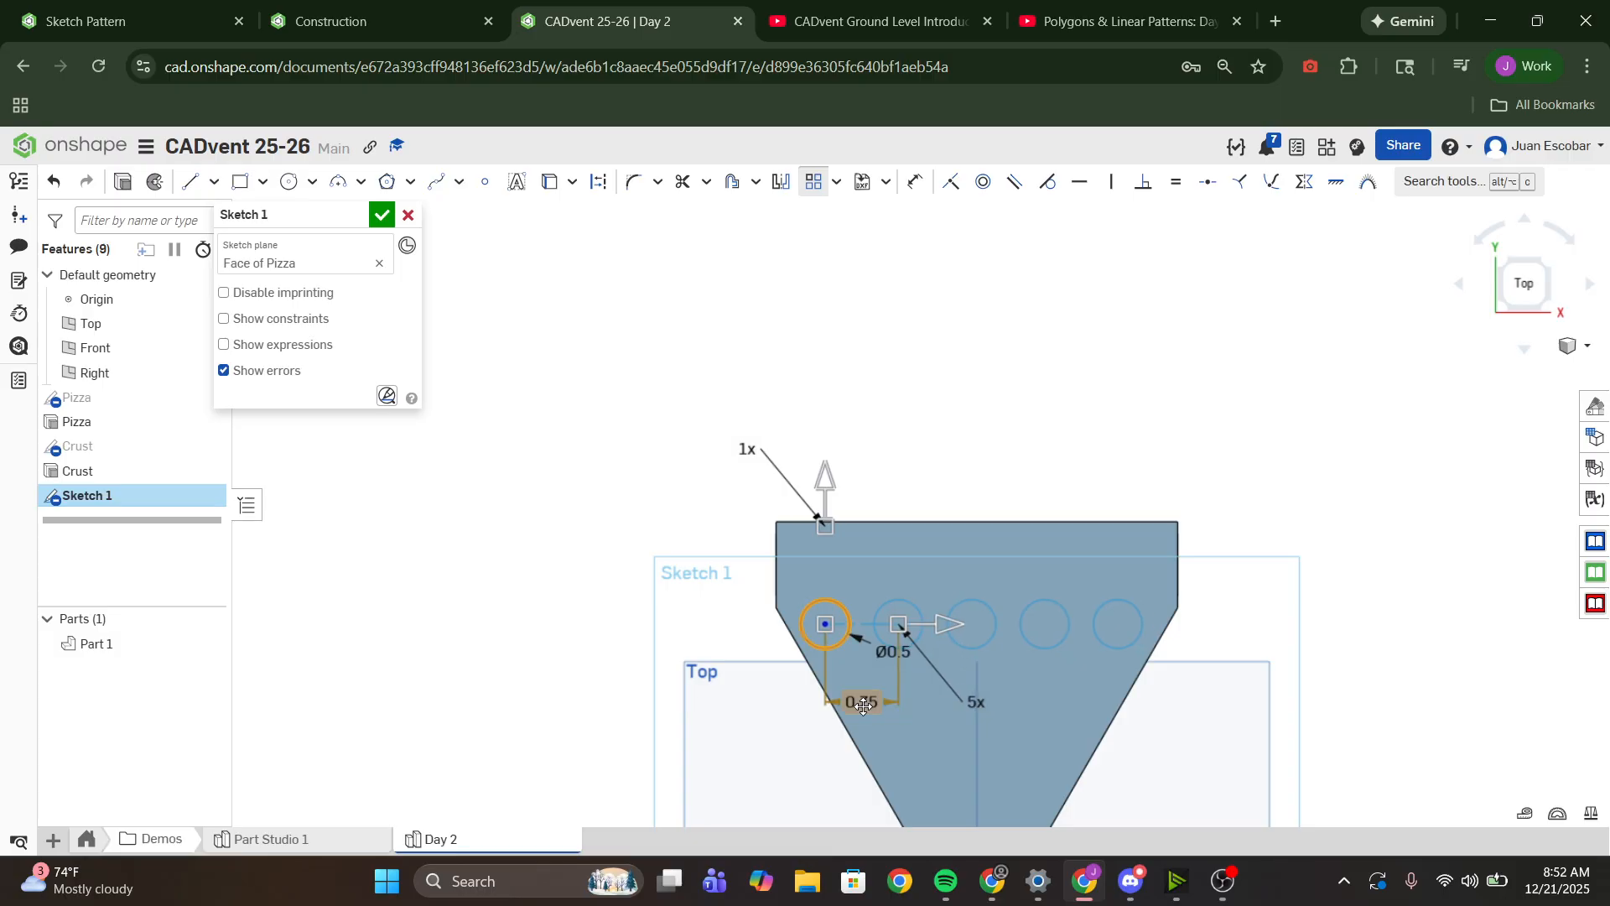
pyautogui.scroll(5, 862, 618)
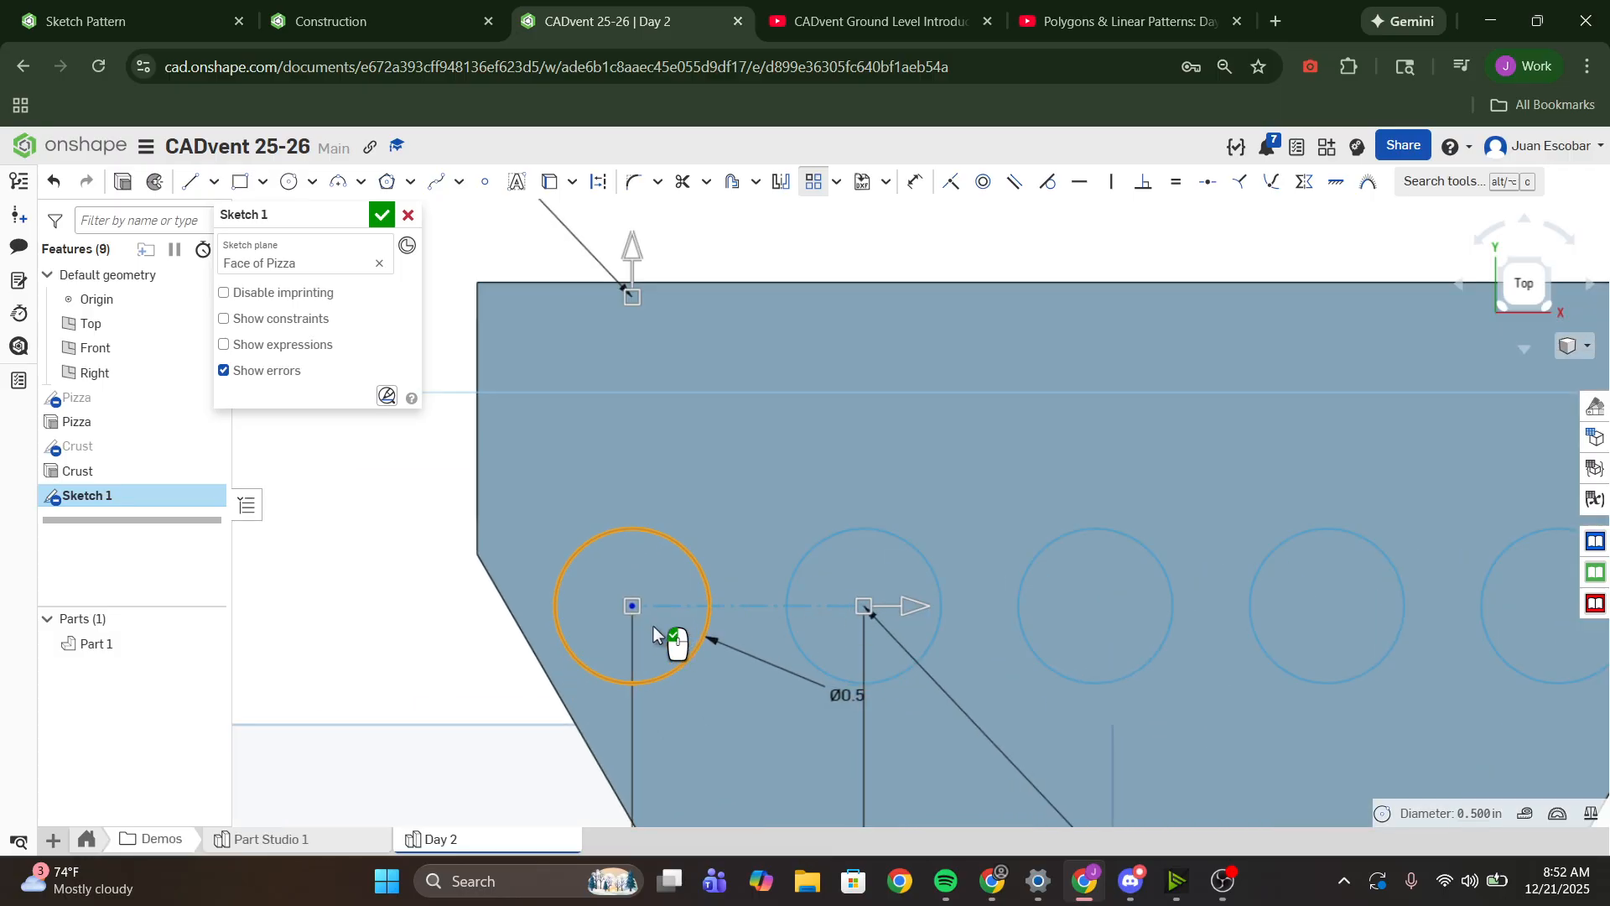
# - Set the linear pattern's vertical instance count to 6
pyautogui.scroll(-3, 910, 600)
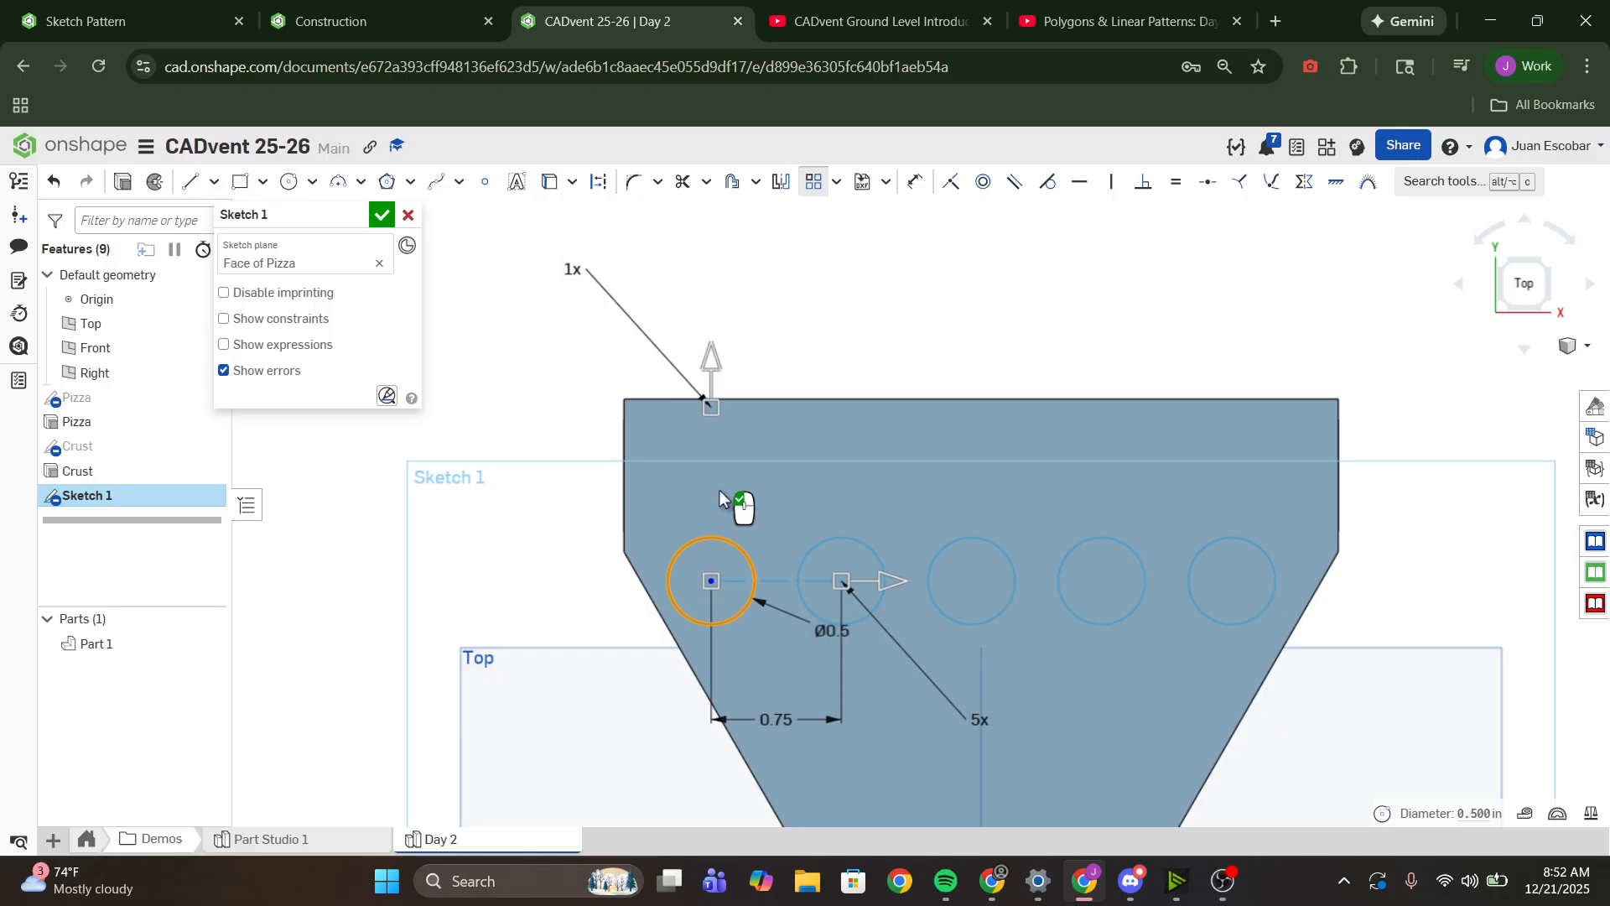
pyautogui.scroll(-2, 737, 507)
pyautogui.doubleClick(629, 413)
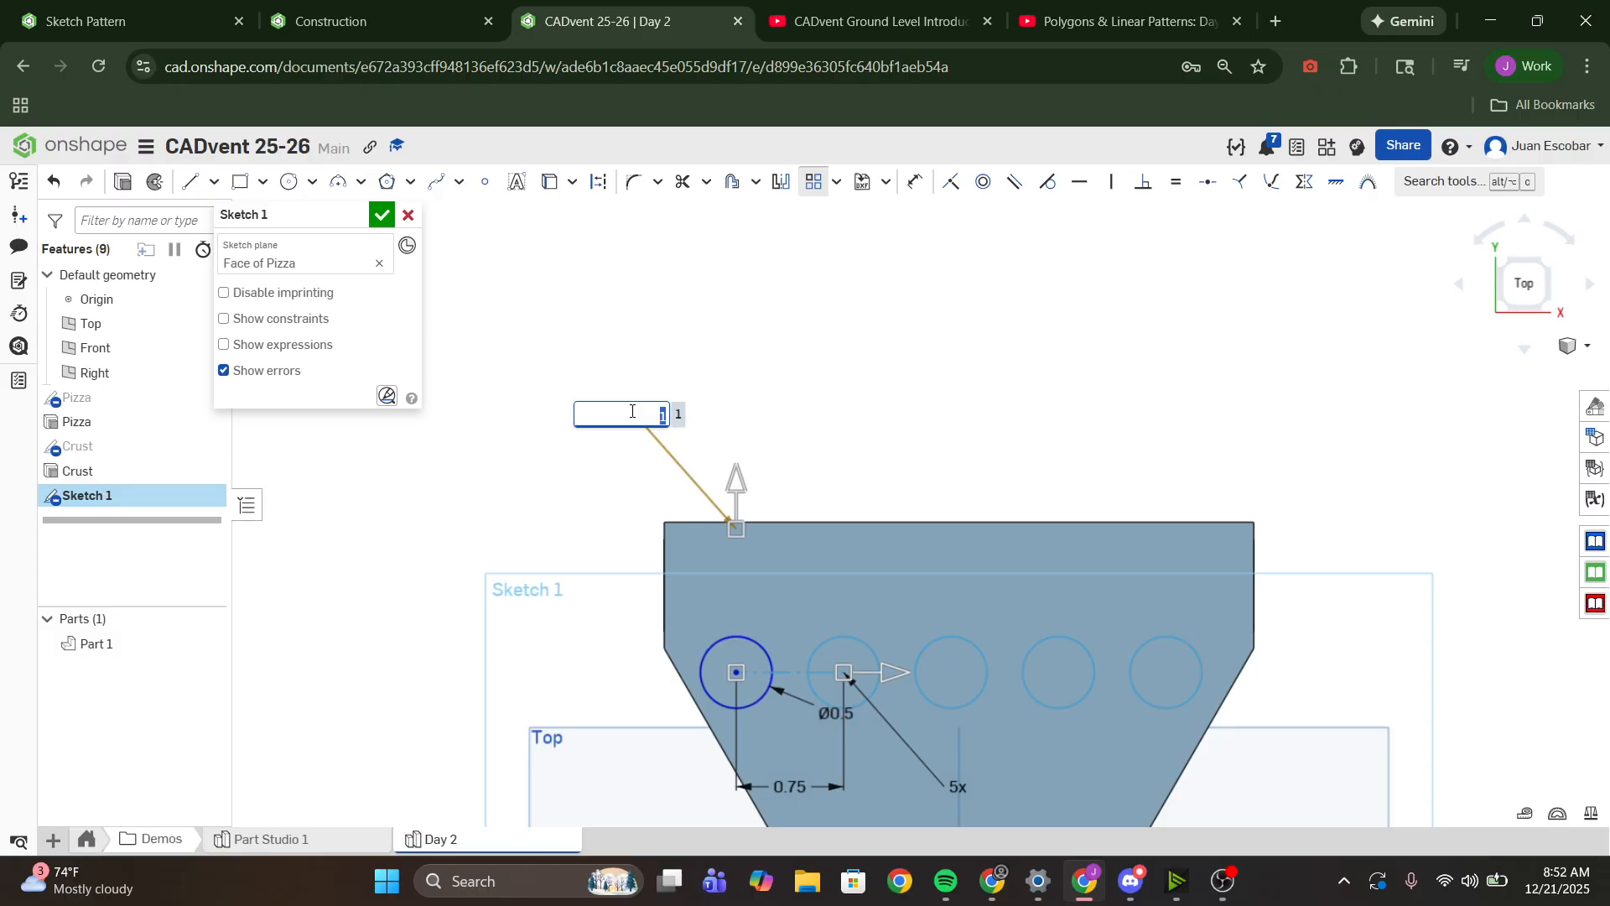
pyautogui.write('6x')
pyautogui.press('Return')
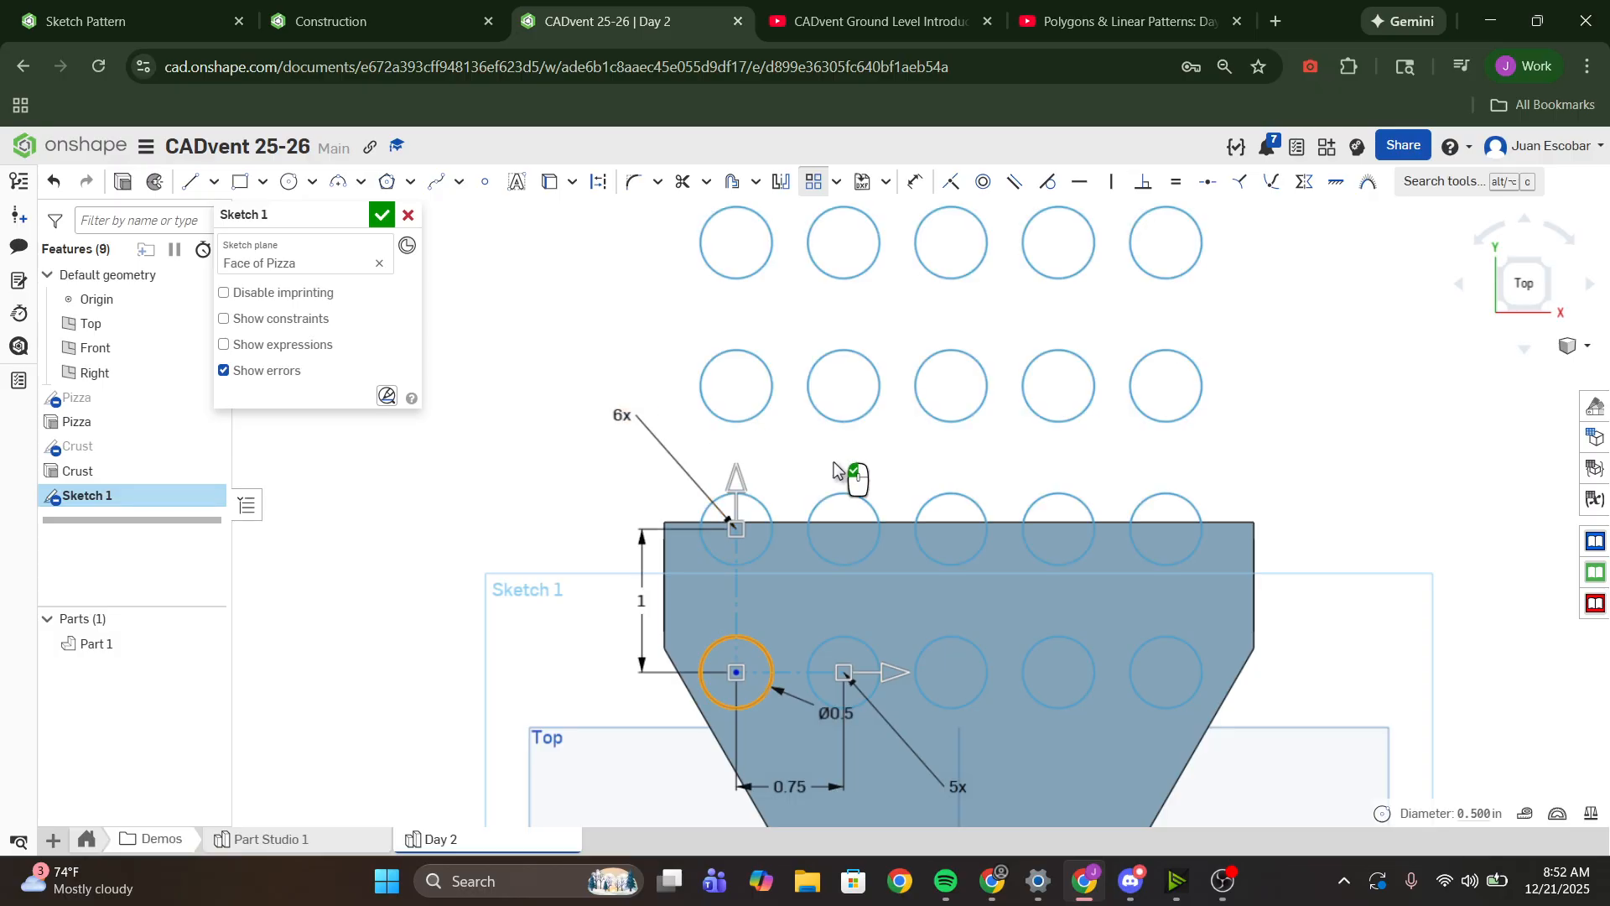
# - Flip the linear pattern's vertical direction so the rows run down toward the slice's tip
pyautogui.scroll(-3, 843, 491)
pyautogui.scroll(3, 894, 565)
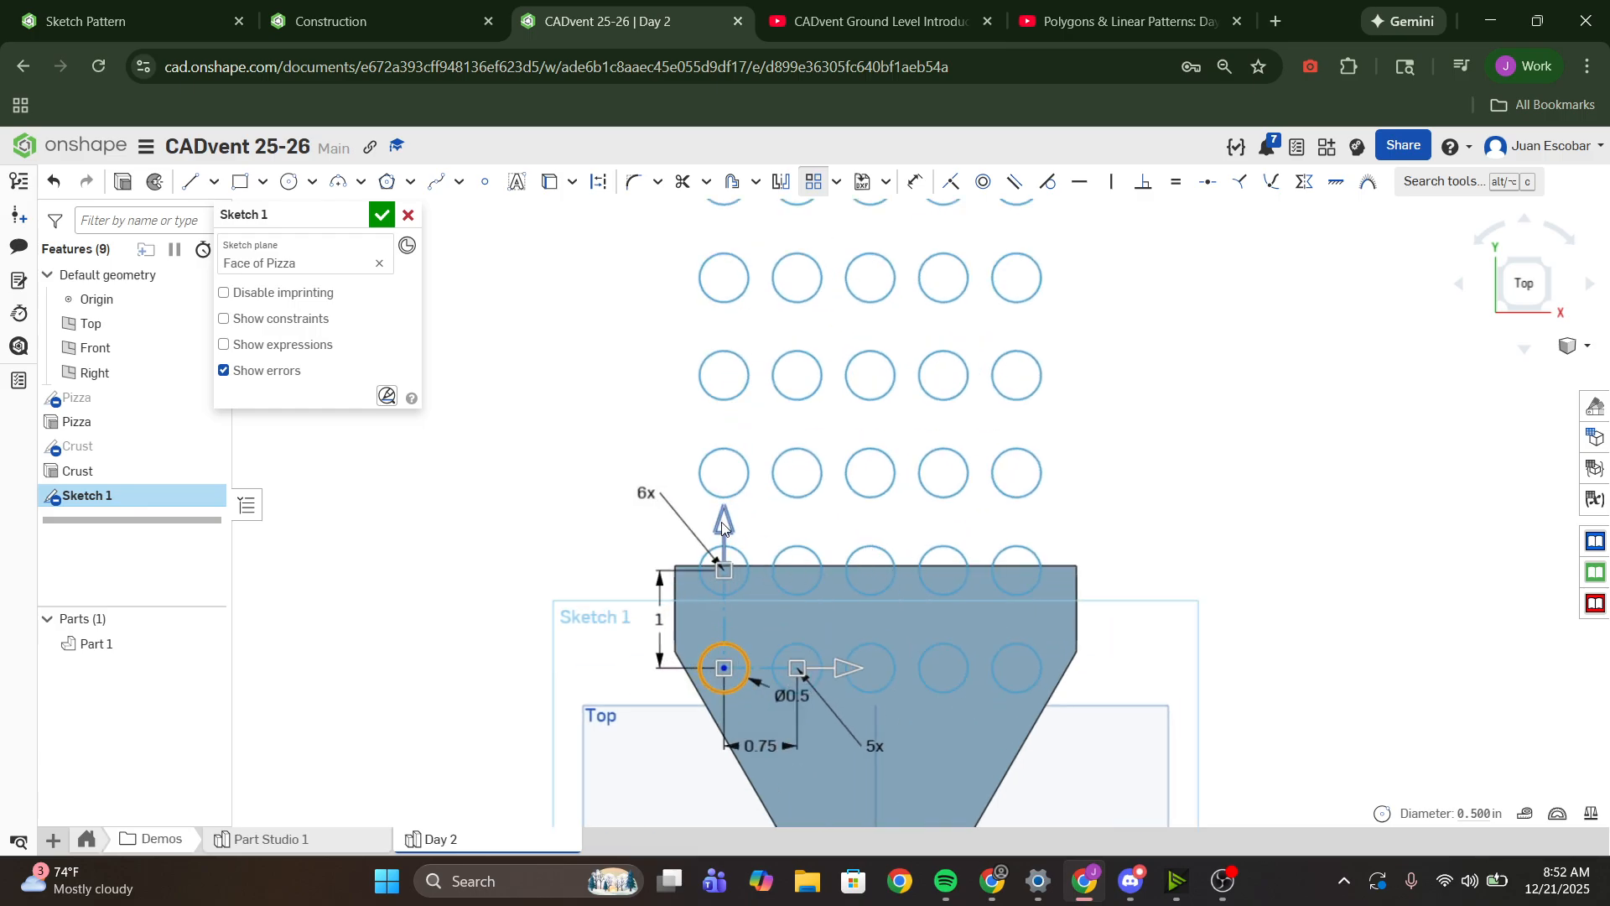
pyautogui.scroll(-2, 734, 478)
pyautogui.click(736, 492)
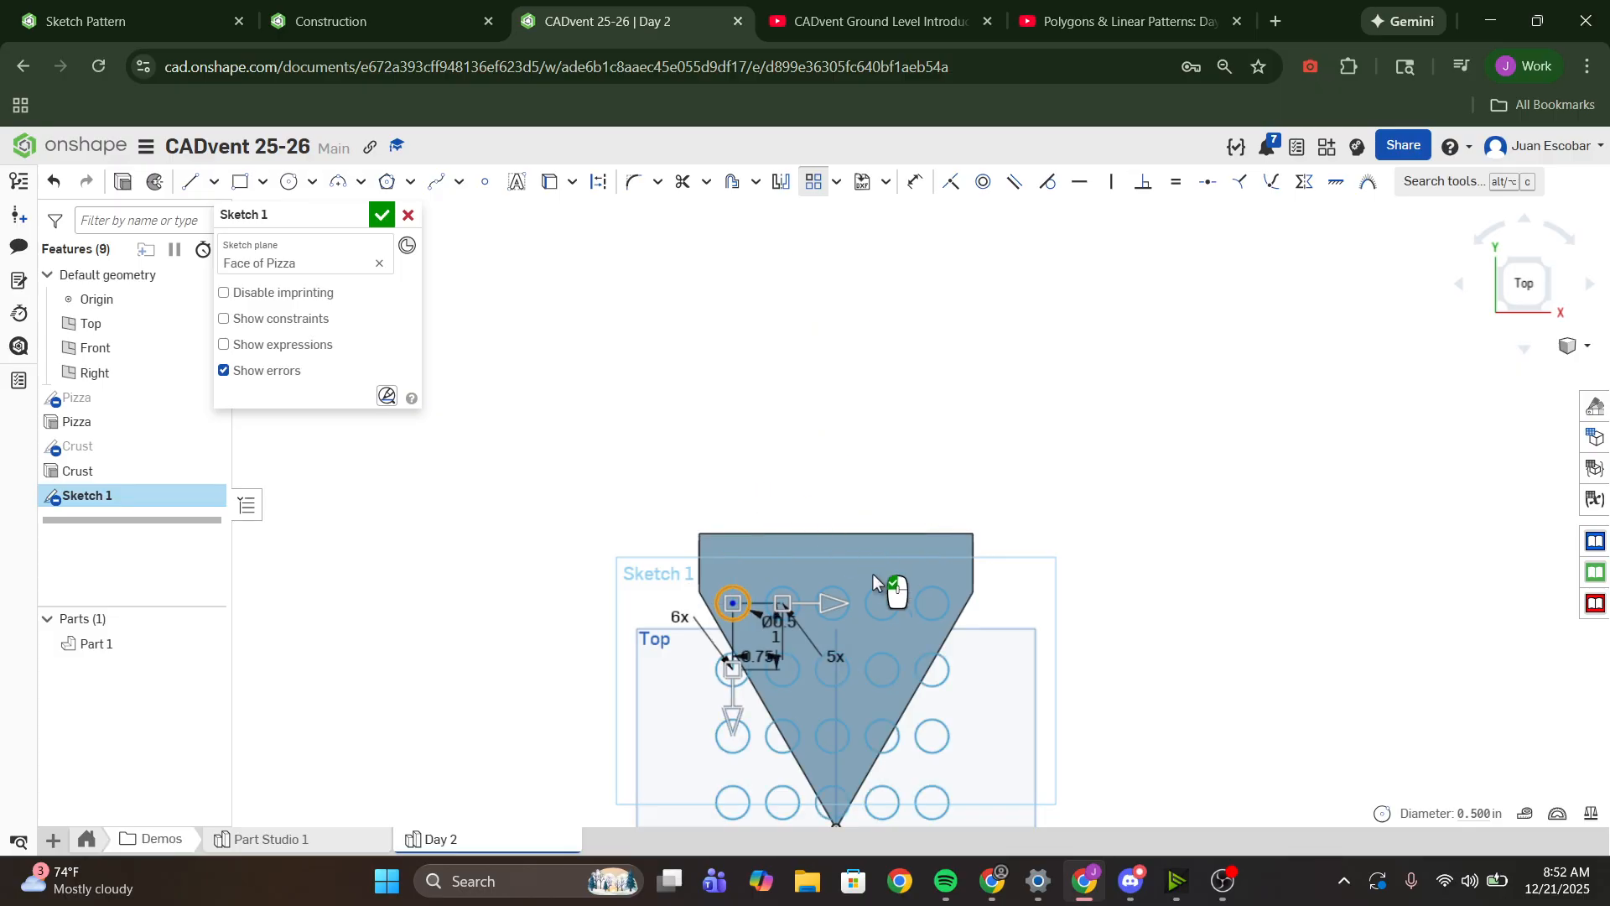
pyautogui.moveTo(873, 573); pyautogui.dragTo(902, 460, button='middle')
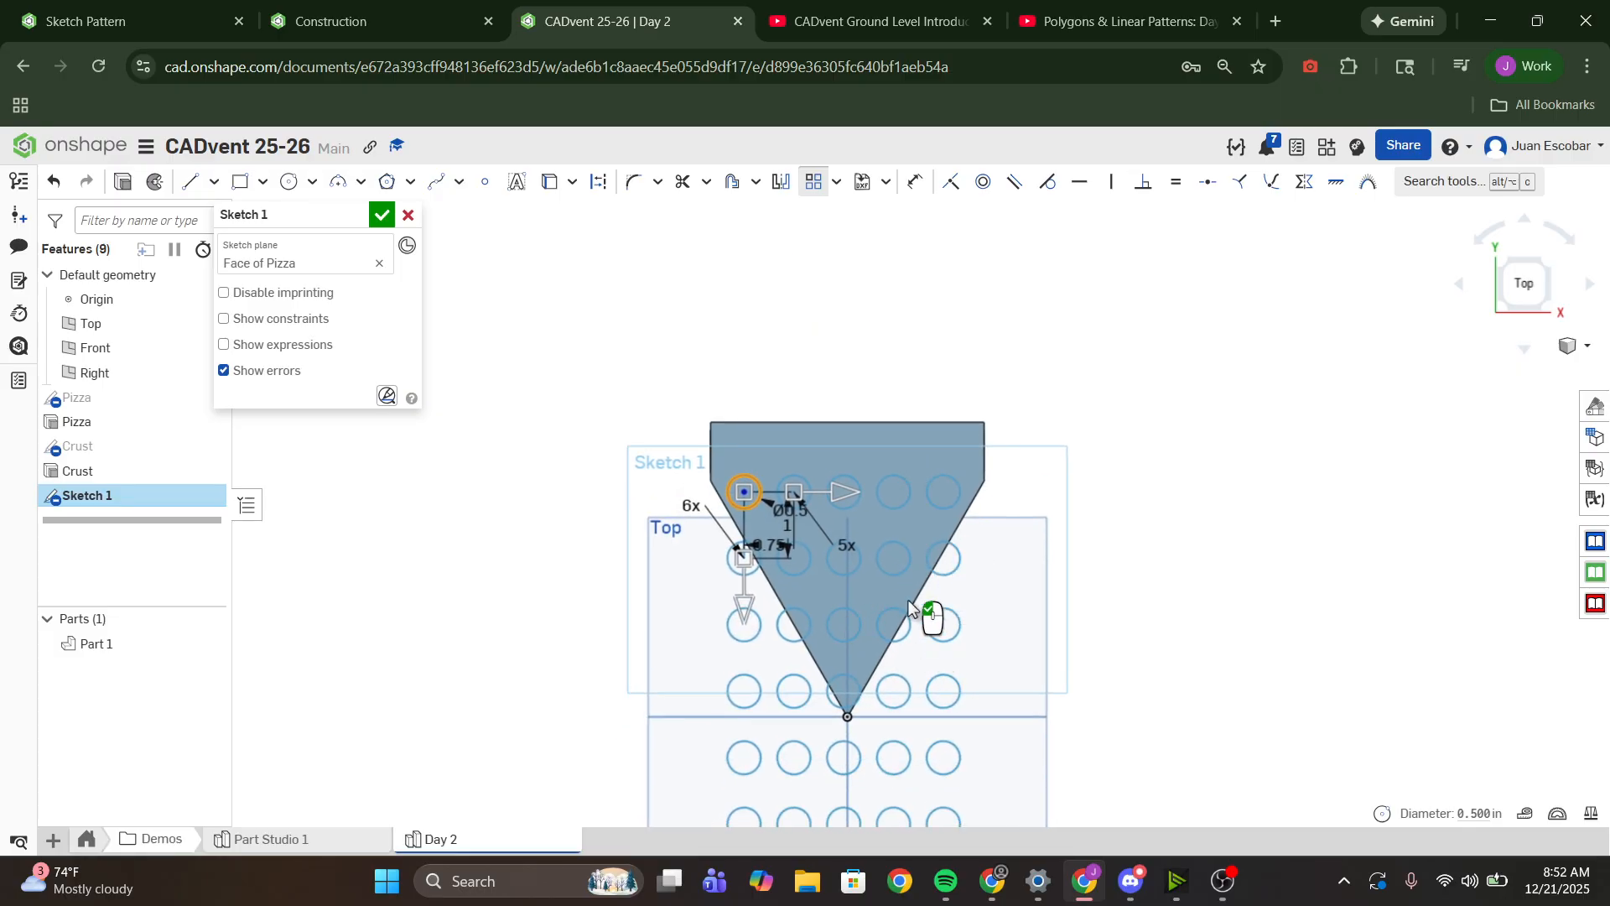
pyautogui.moveTo(908, 601)
pyautogui.mouseDown(button='middle')
pyautogui.moveTo(904, 528)
pyautogui.moveTo(949, 457)
pyautogui.mouseUp(button='middle')
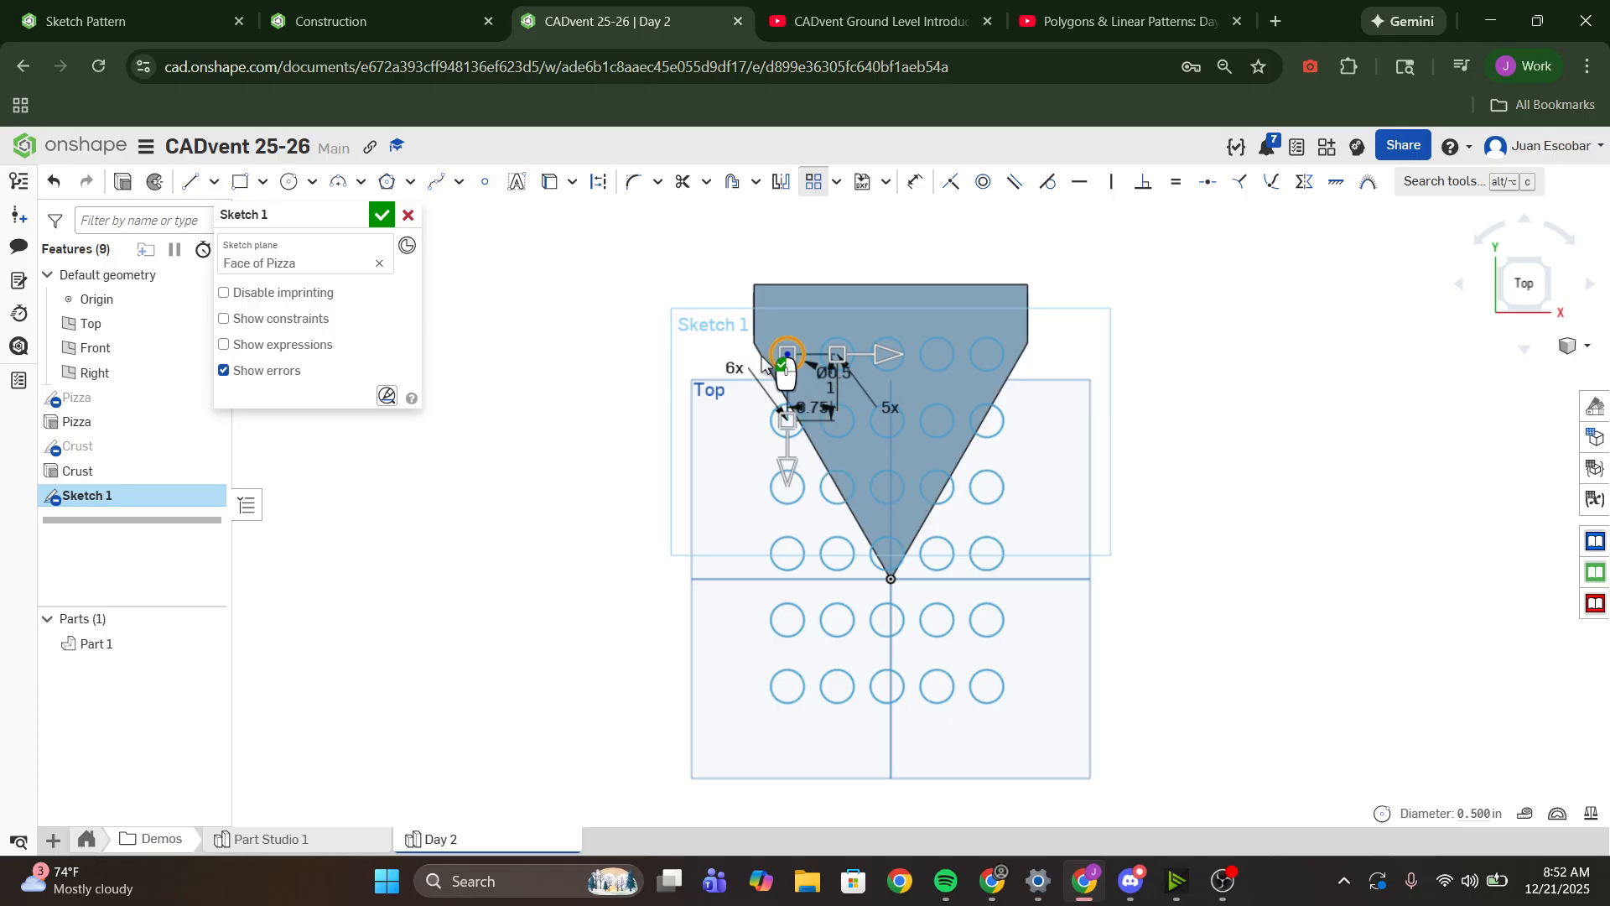
# - Set the pattern's vertical instance count to 4 and move the 1 in spacing dimension closer to the first column of circles
pyautogui.scroll(-3, 746, 369)
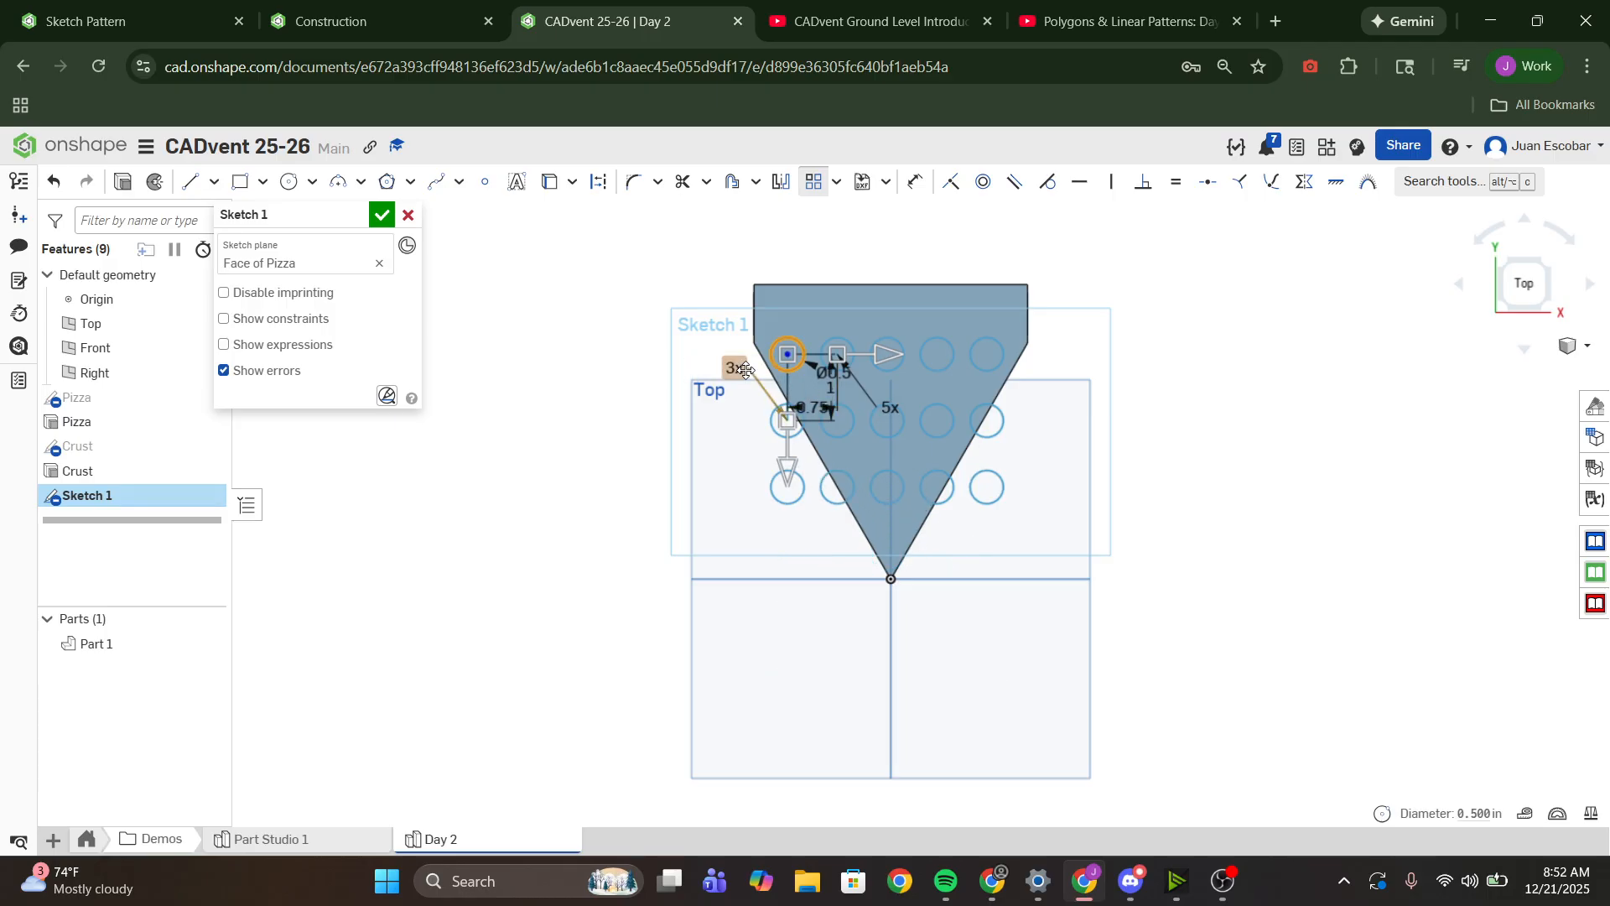
pyautogui.click(746, 369)
pyautogui.write('4')
pyautogui.press('Return')
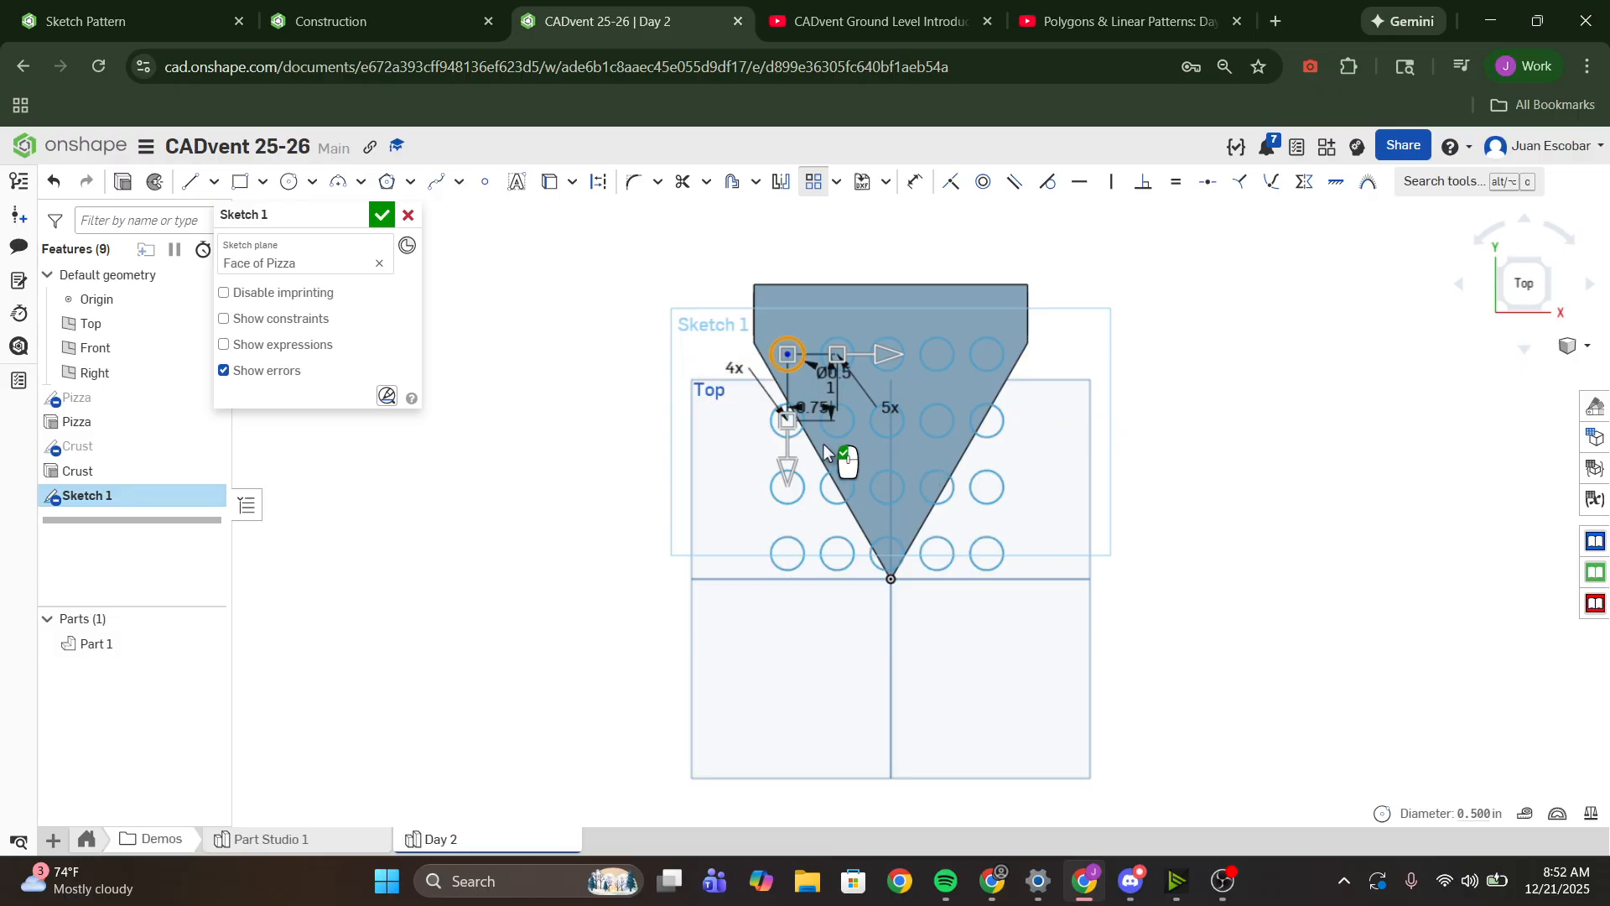
pyautogui.scroll(5, 797, 402)
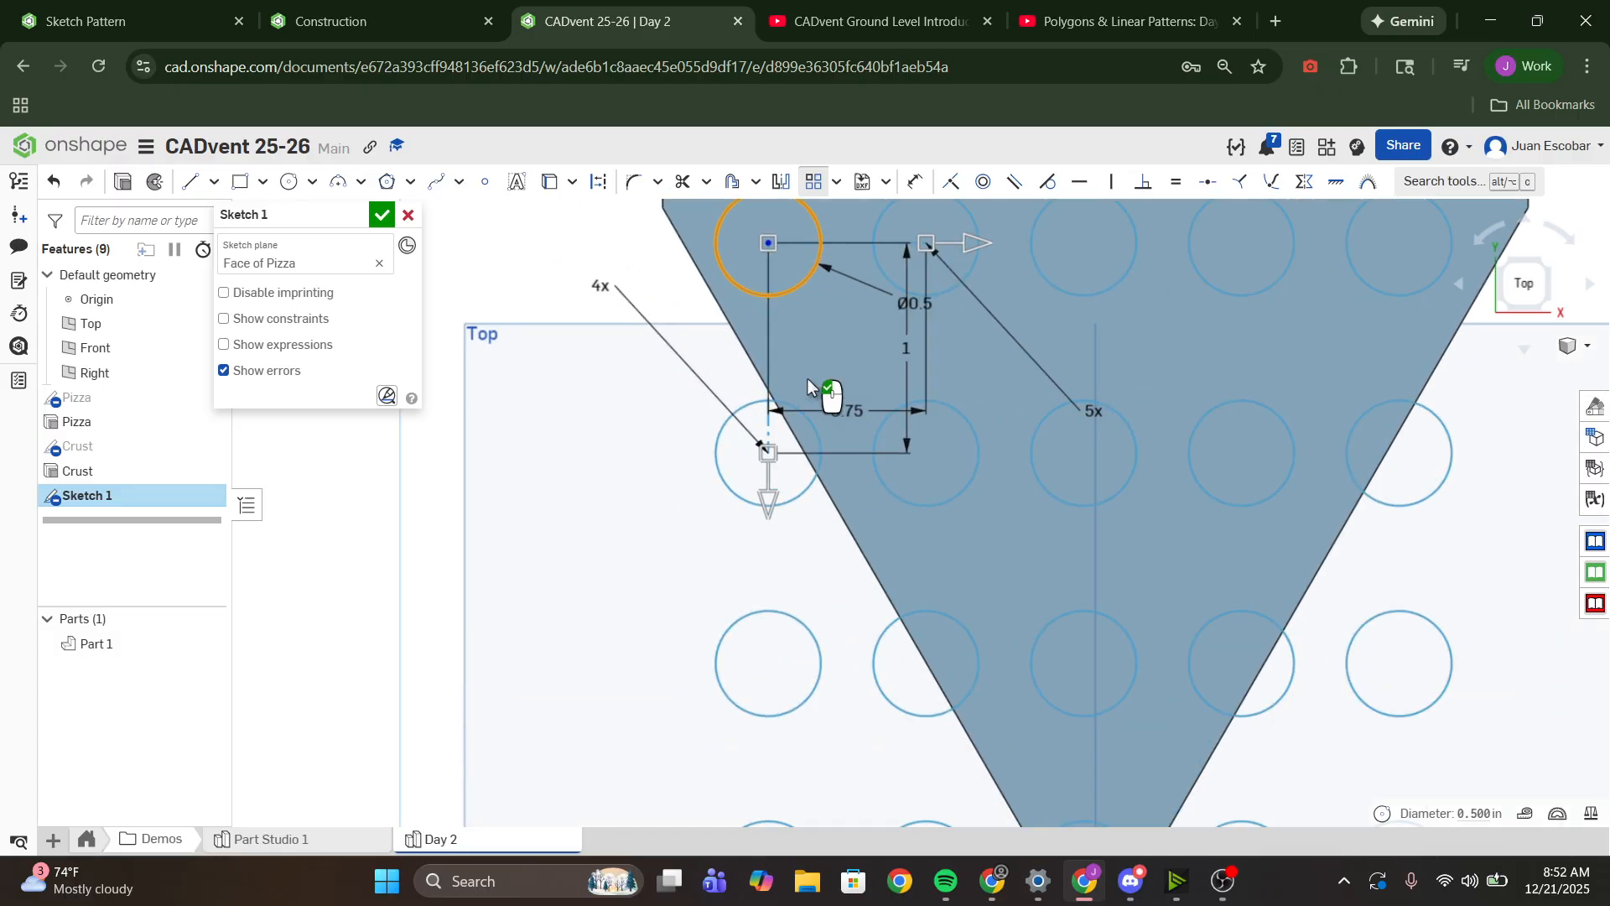
pyautogui.moveTo(839, 329); pyautogui.dragTo(827, 328)
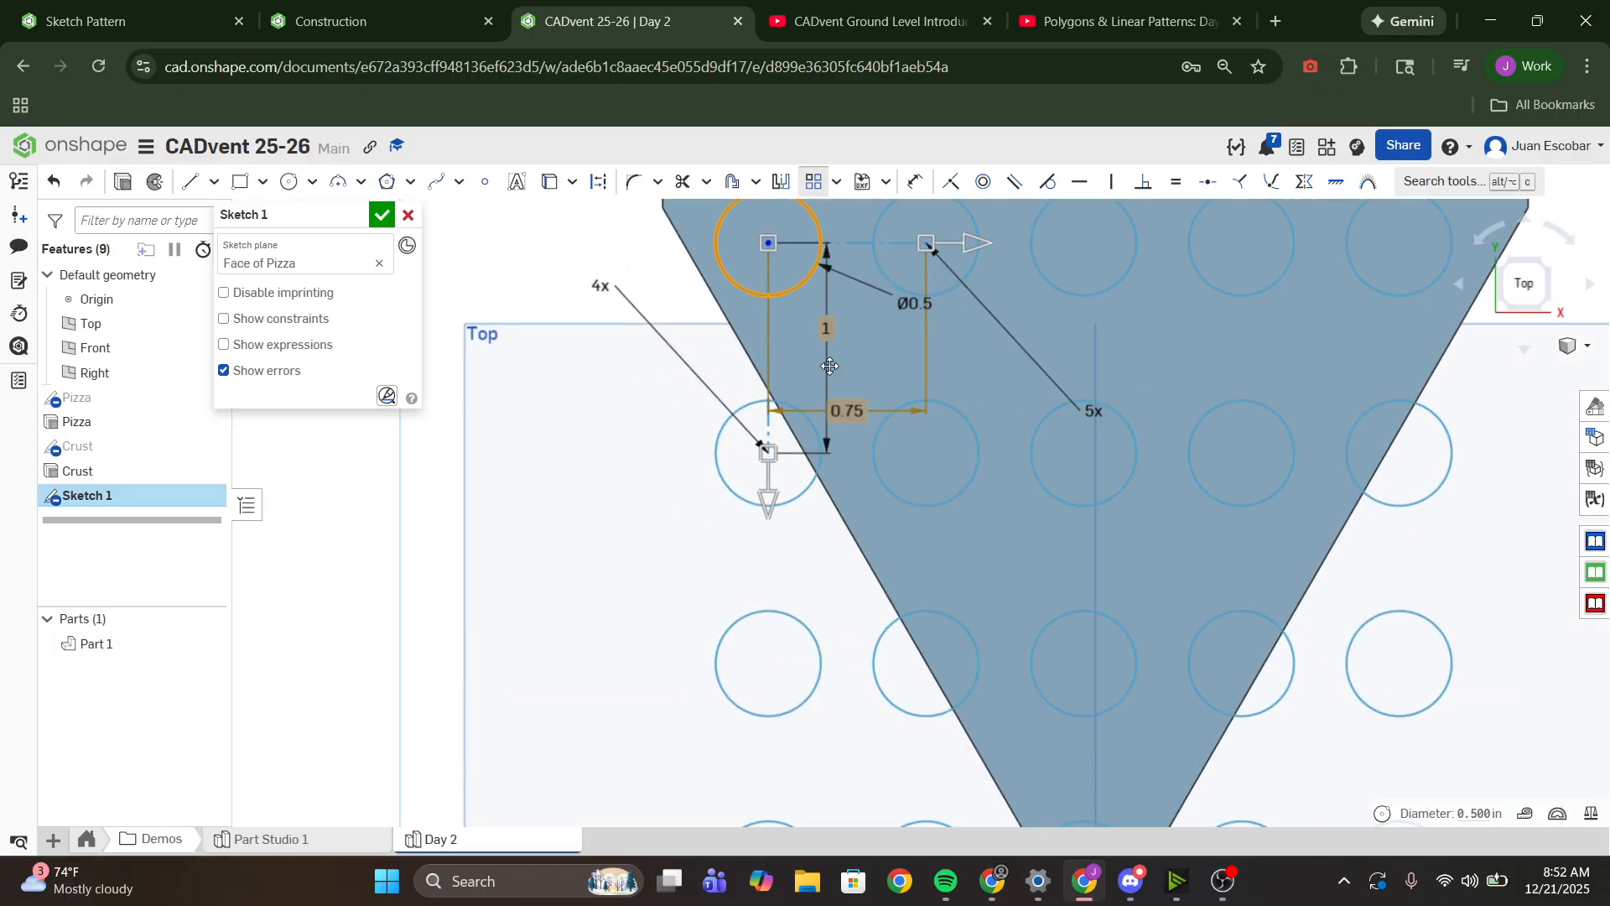
# - Finish the linear pattern and shift the whole circle grid slightly so it sits better across the slice
pyautogui.press('f')
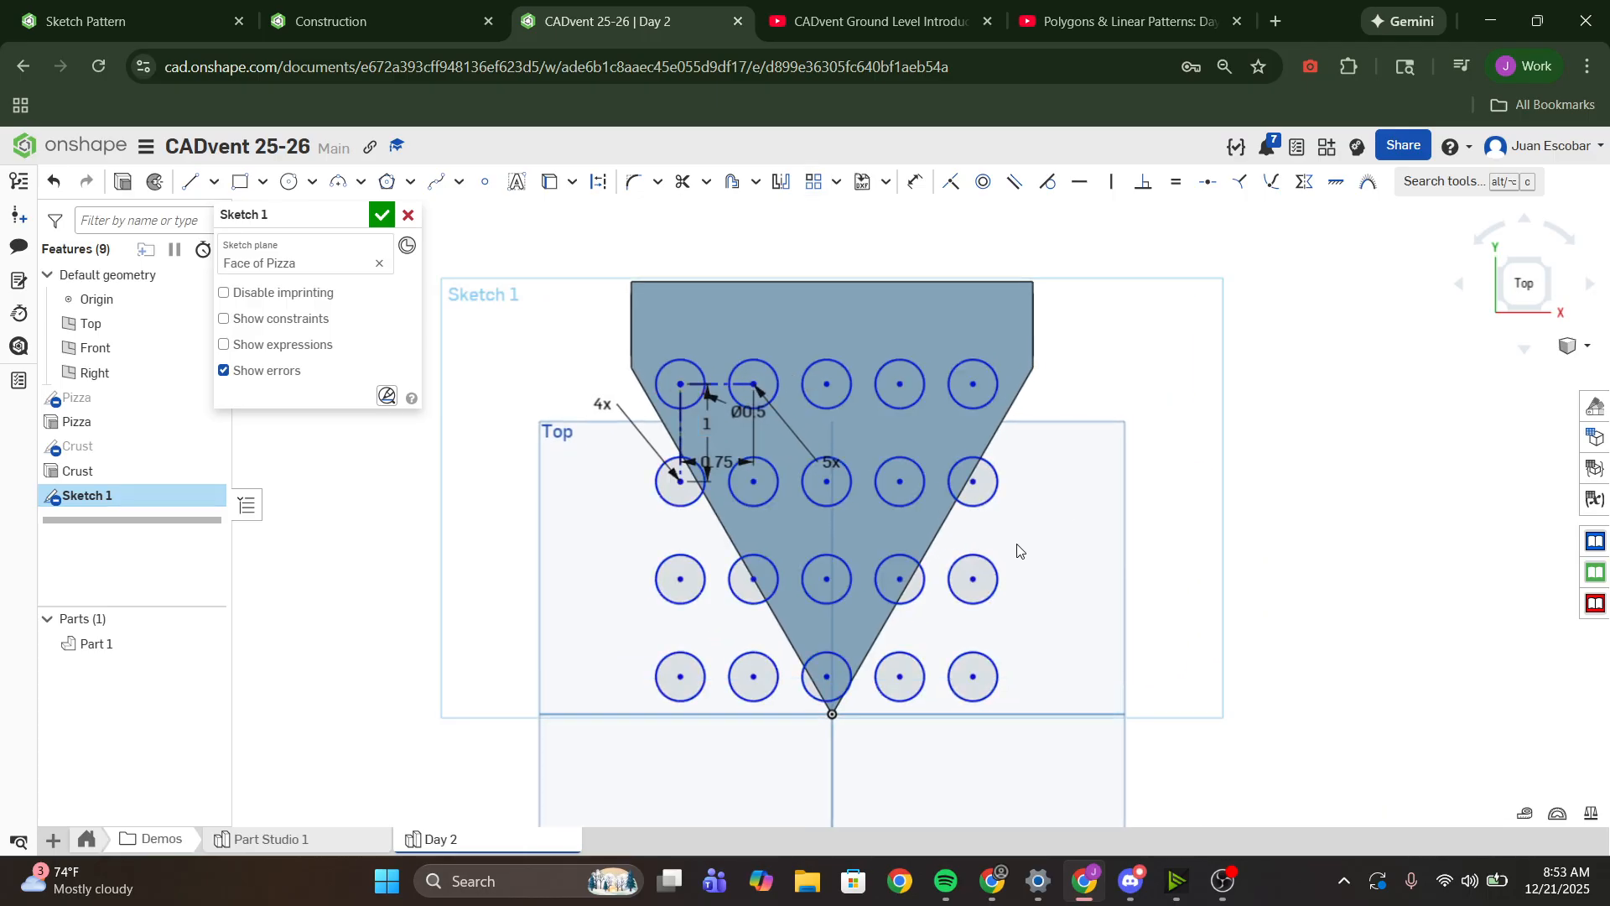
pyautogui.scroll(1, 1016, 547)
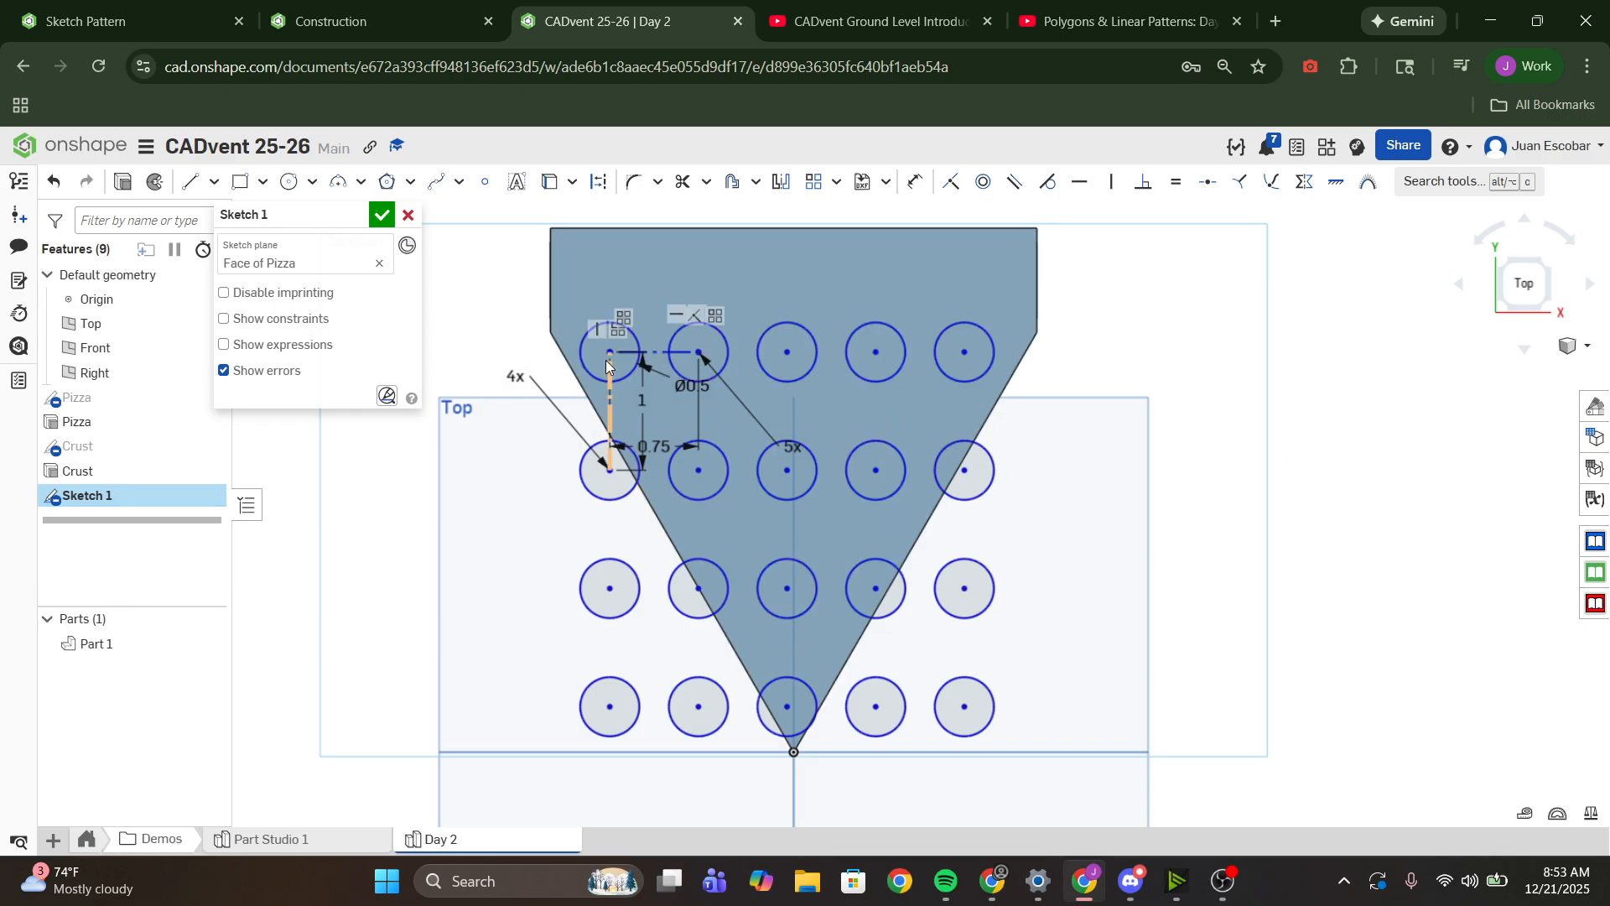
pyautogui.moveTo(606, 360)
pyautogui.mouseDown()
pyautogui.moveTo(636, 350)
pyautogui.moveTo(621, 347)
pyautogui.mouseUp()
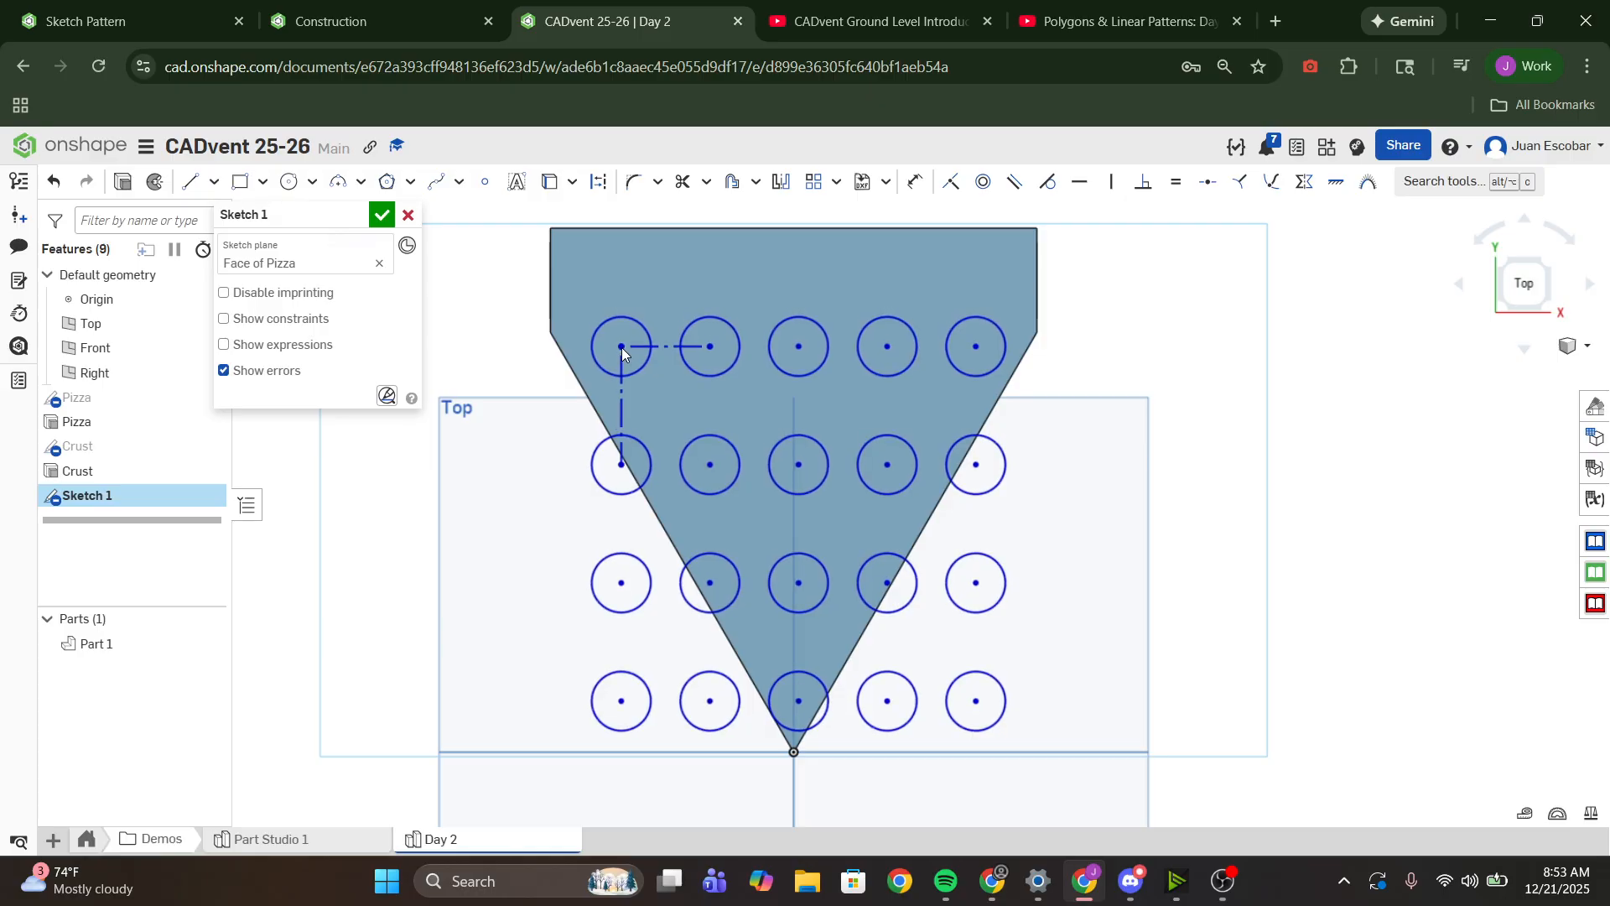
pyautogui.moveTo(621, 347); pyautogui.dragTo(622, 344)
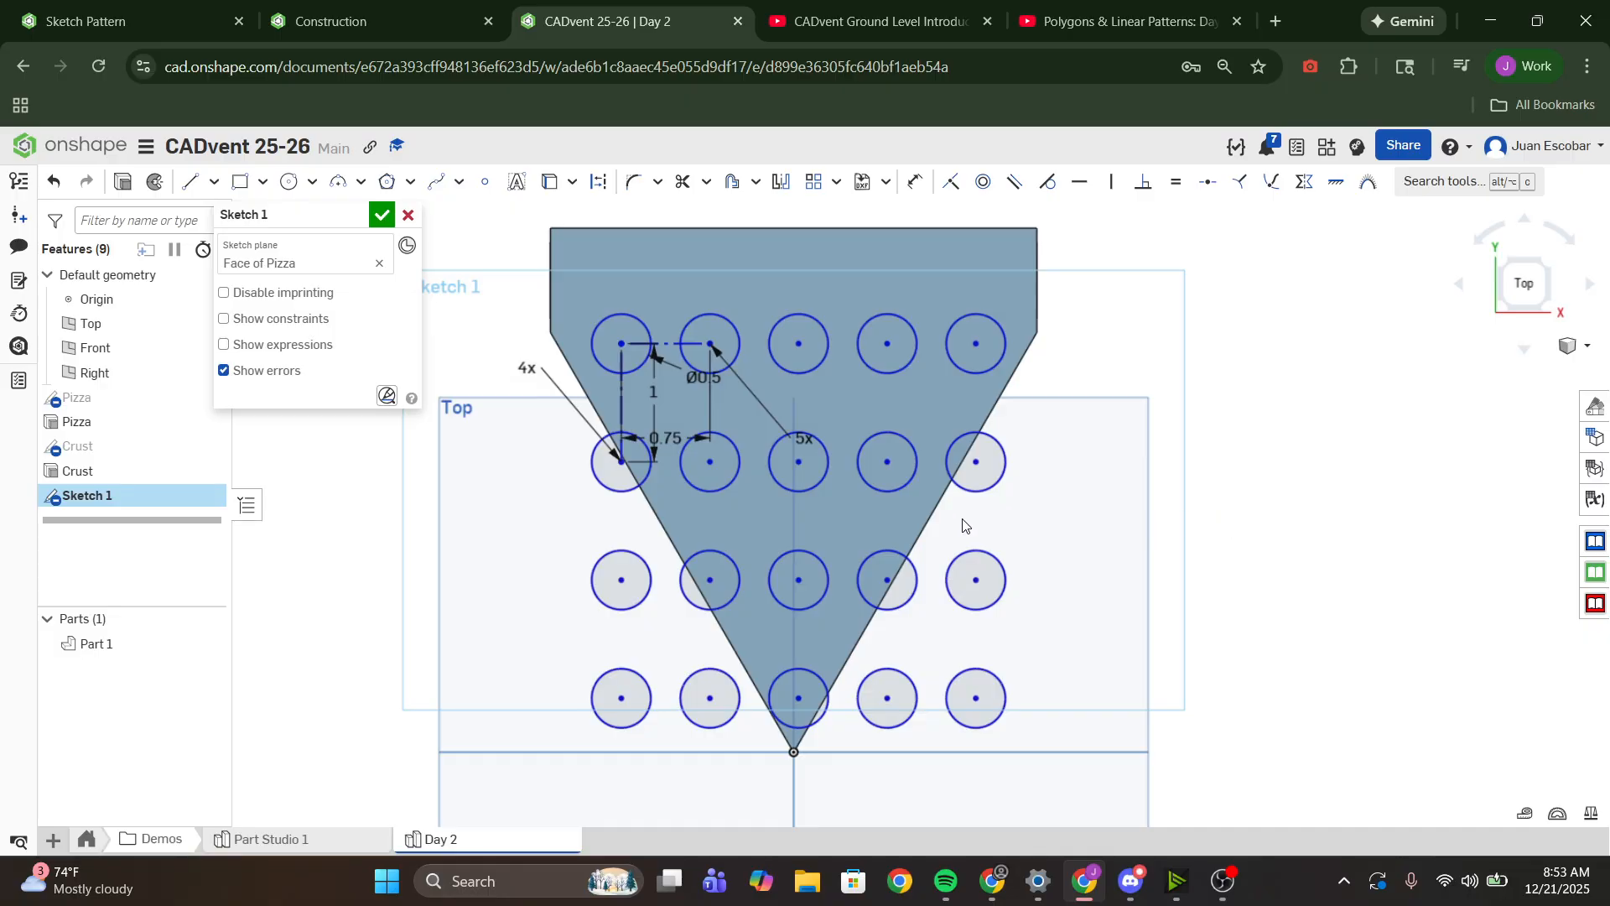
# - Convert the outer circles of the second and third rows and the whole fourth row to construction geometry, keeping the third row's middle circle
pyautogui.click(989, 605)
pyautogui.click(979, 673)
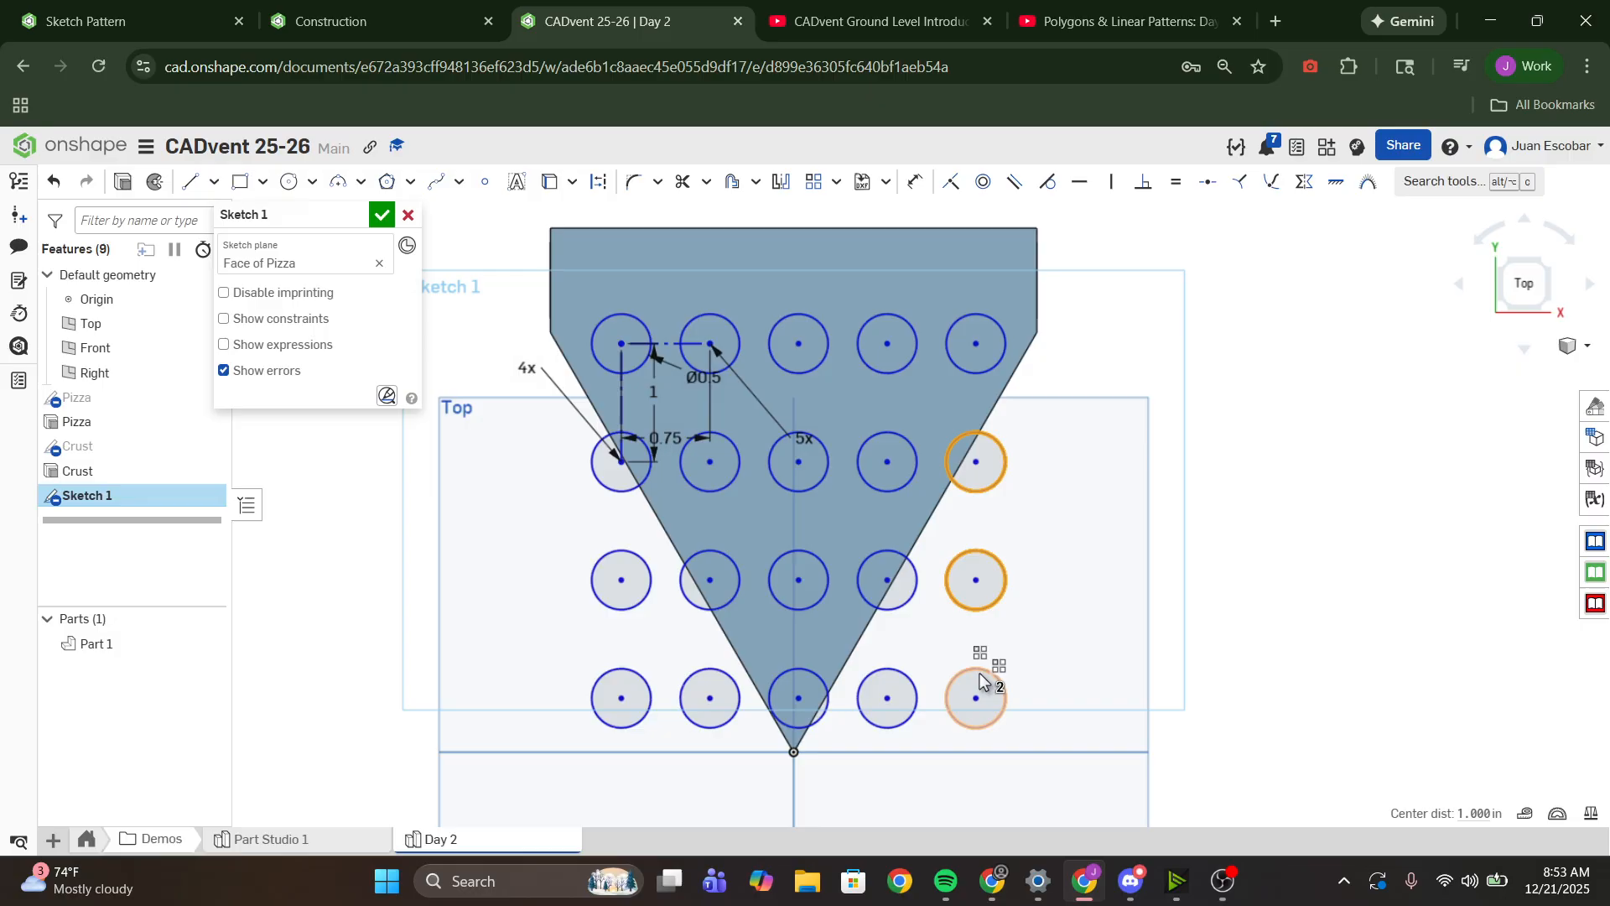
pyautogui.click(918, 698)
pyautogui.click(895, 611)
pyautogui.click(829, 707)
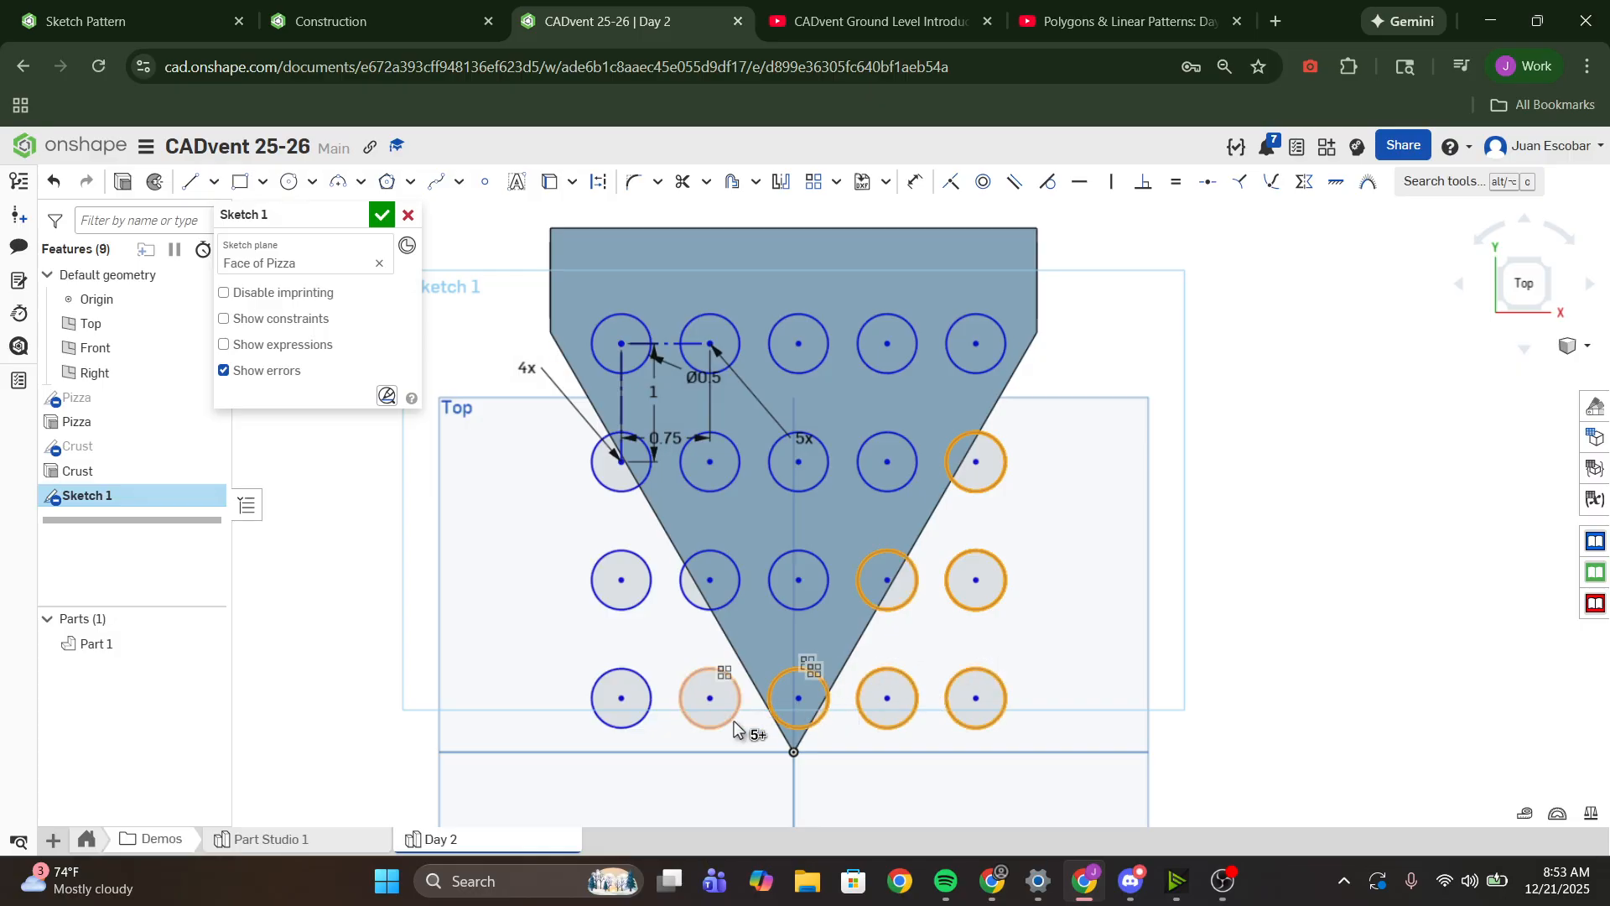
pyautogui.click(736, 726)
pyautogui.click(708, 610)
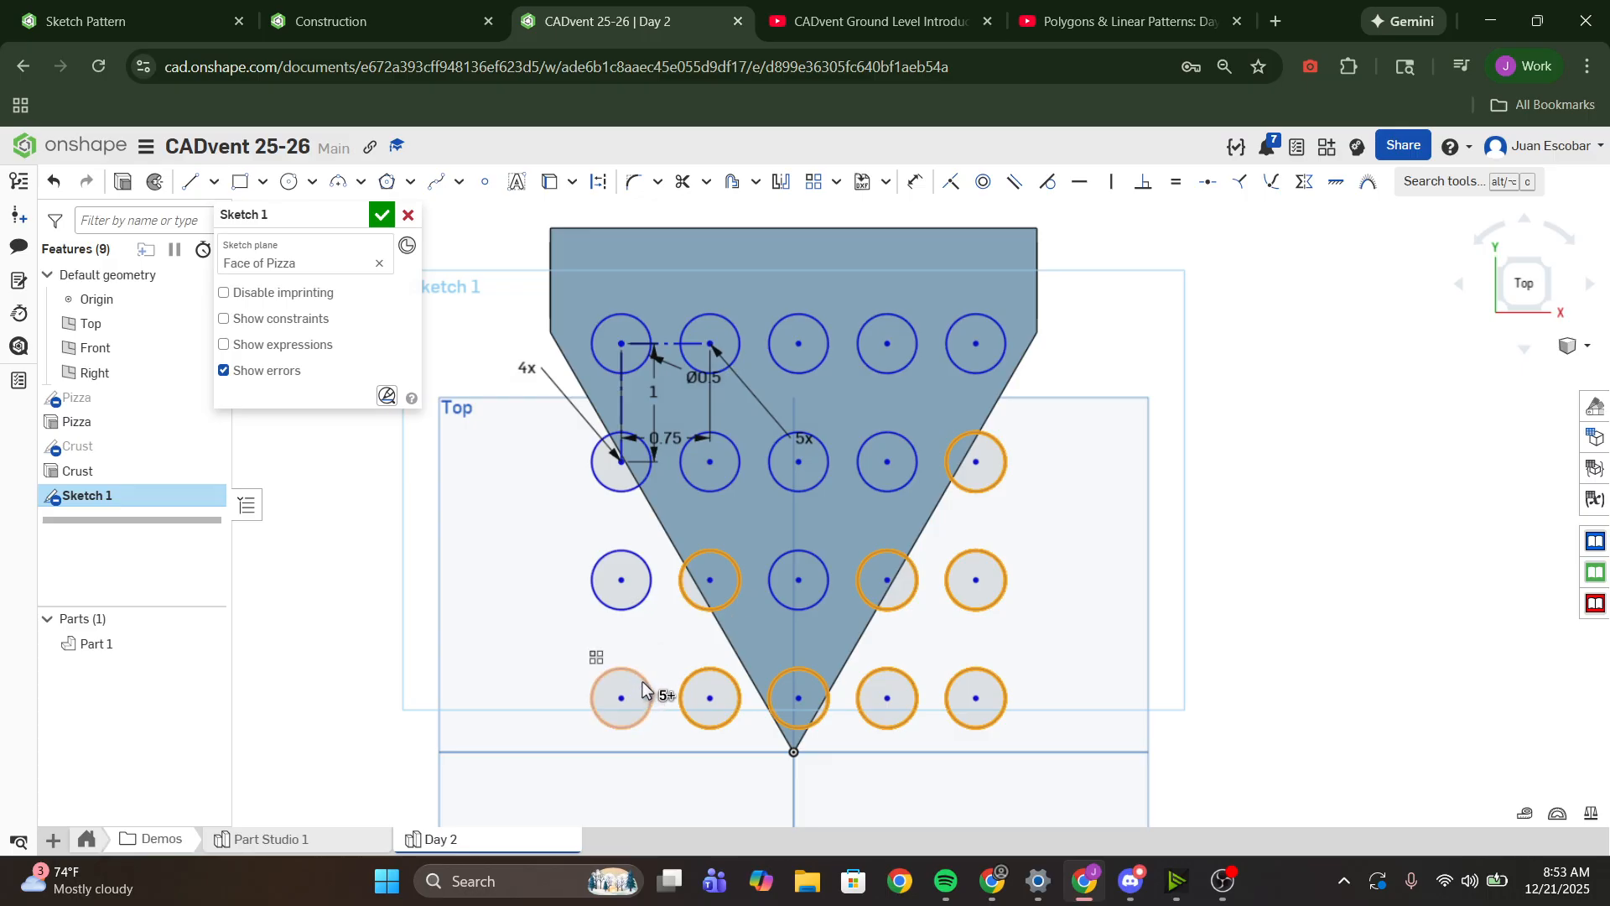
pyautogui.click(644, 690)
pyautogui.click(648, 567)
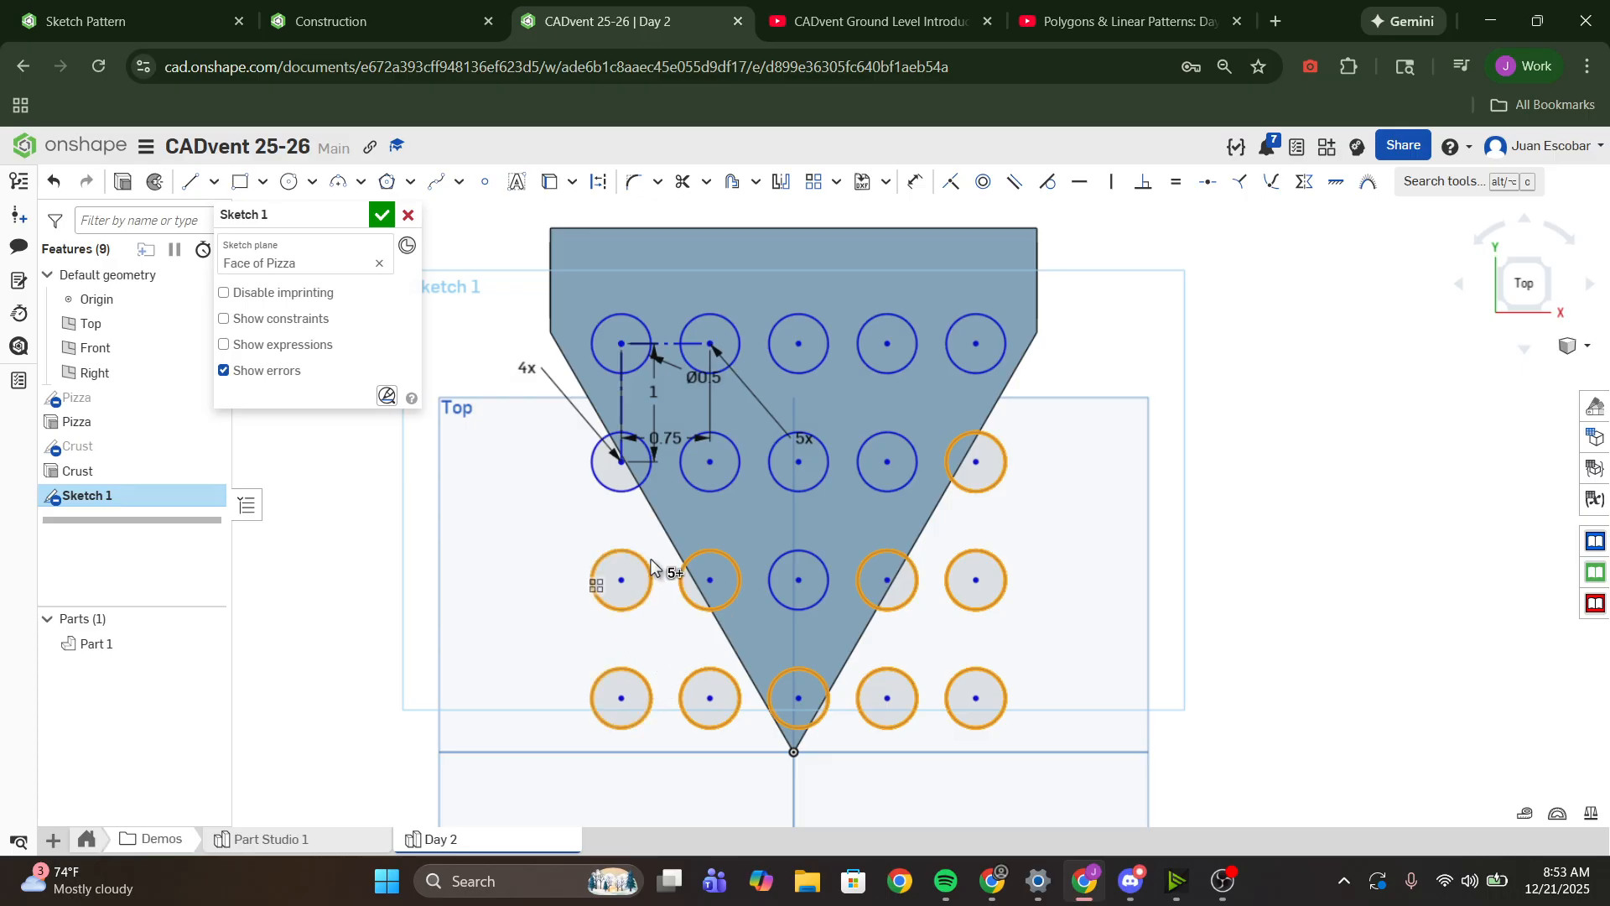
pyautogui.click(641, 491)
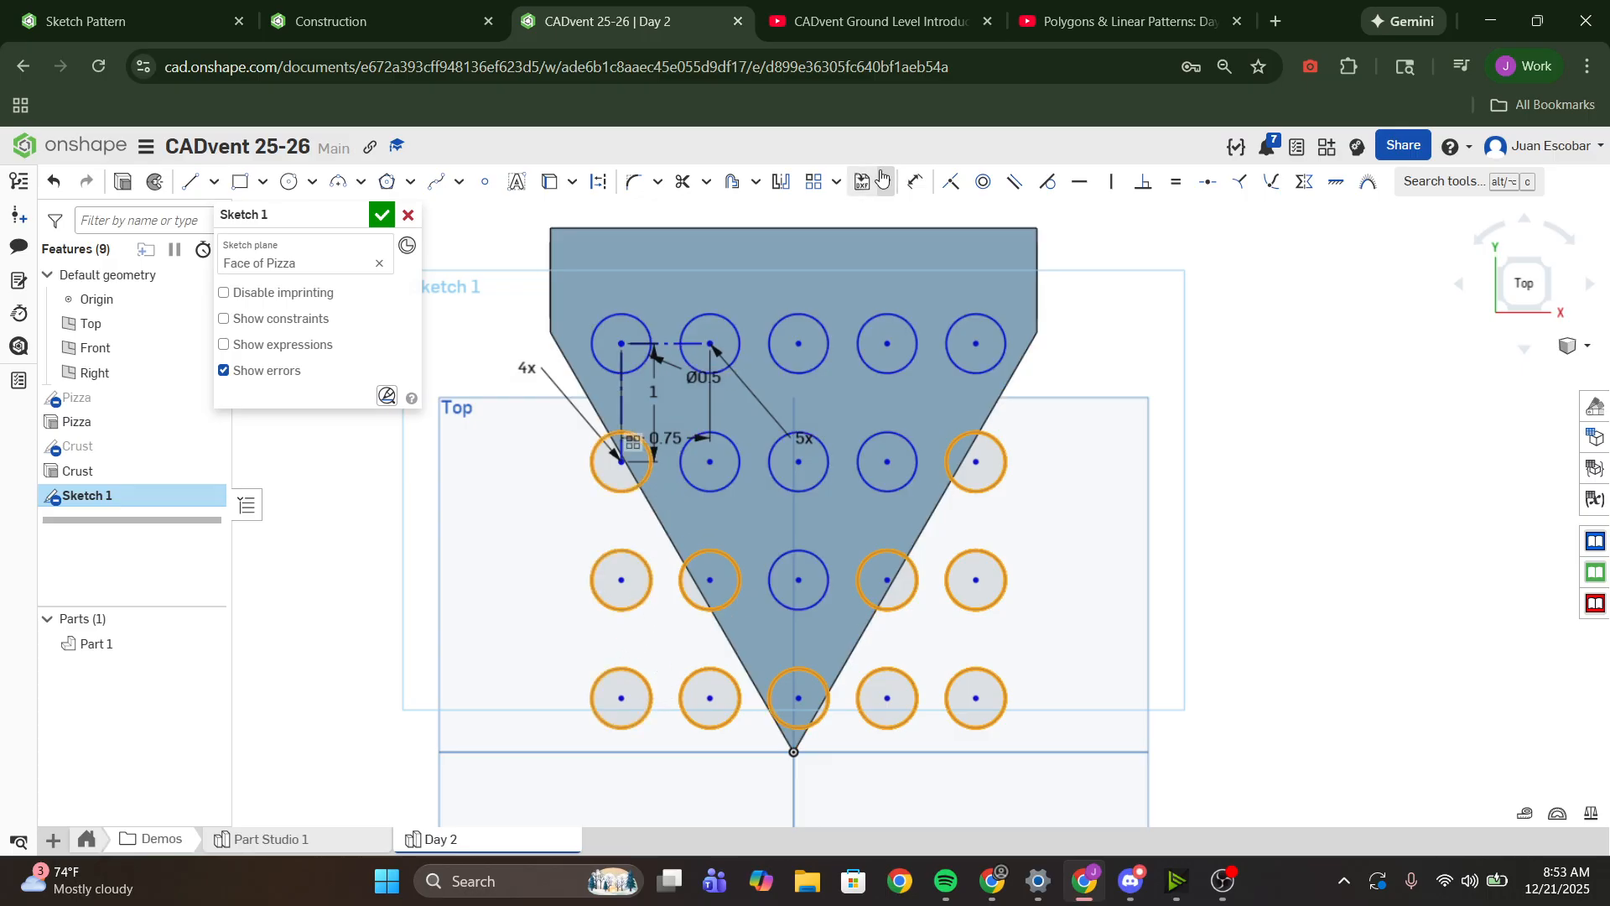
pyautogui.click(604, 183)
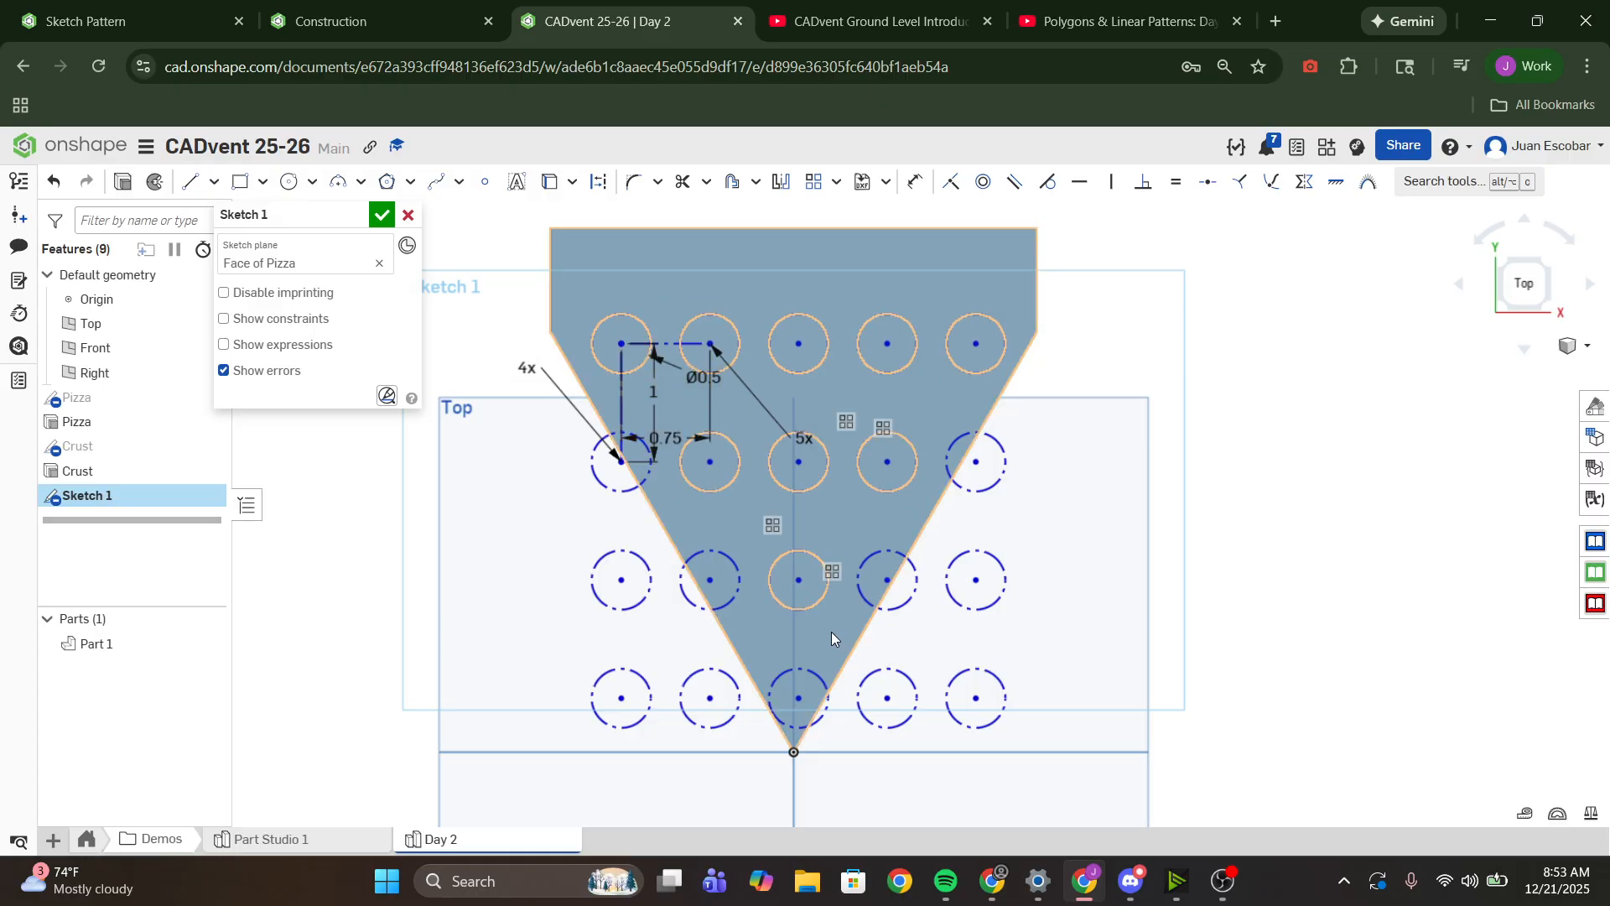
# - Draw two extra circles between the second and third rows, one on each side of the slice's centerline
pyautogui.click(289, 182)
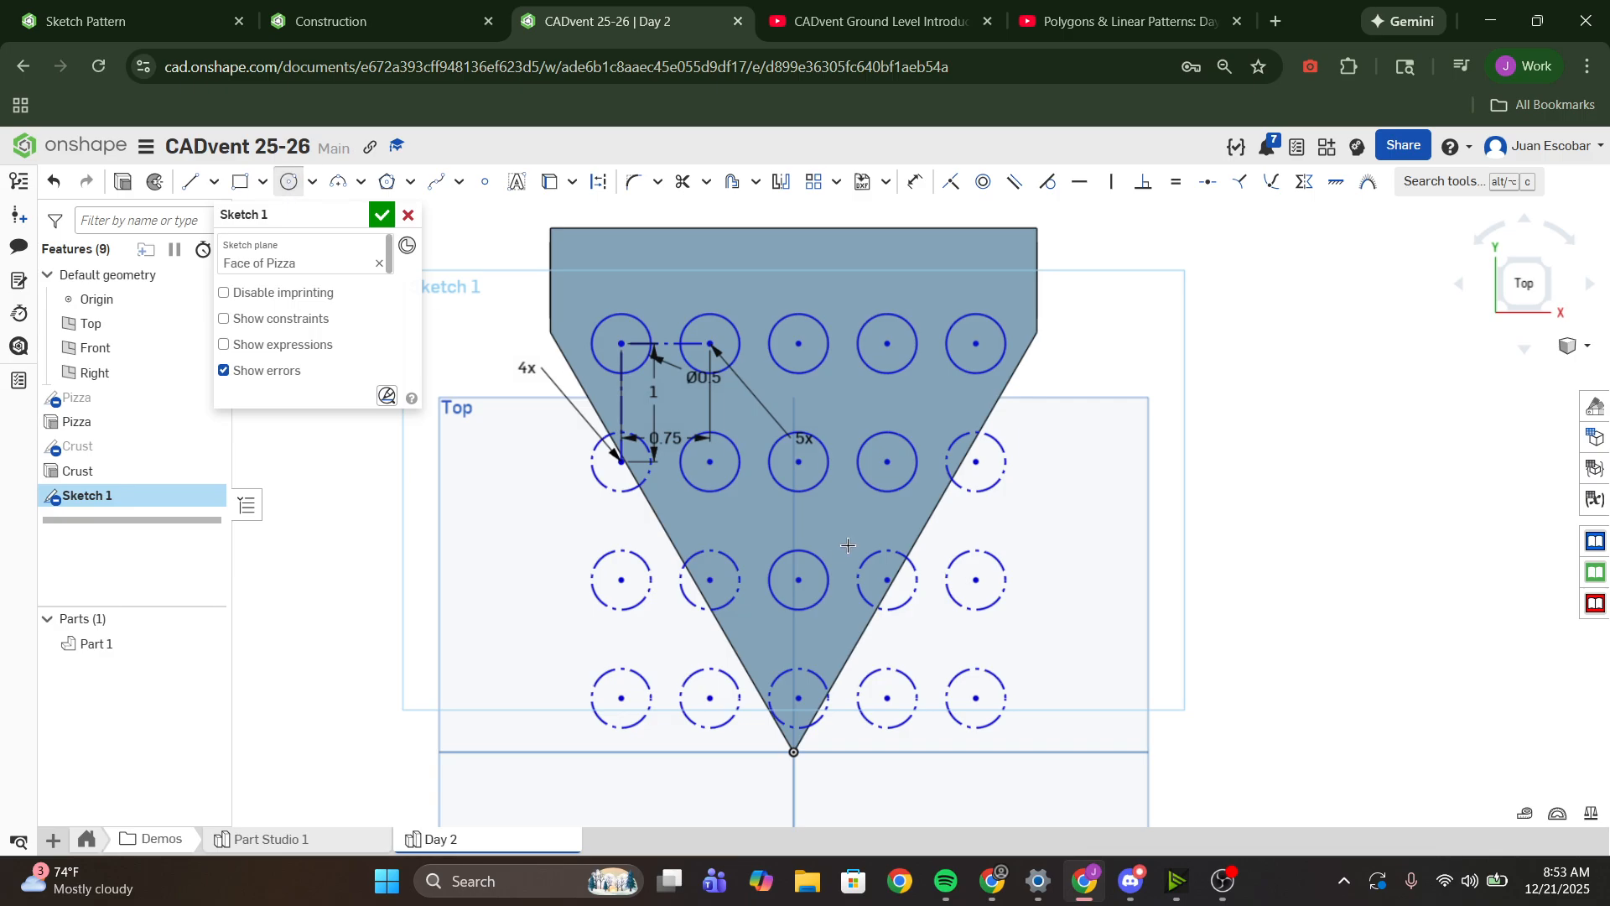
pyautogui.click(726, 530)
pyautogui.click(755, 537)
pyautogui.click(869, 528)
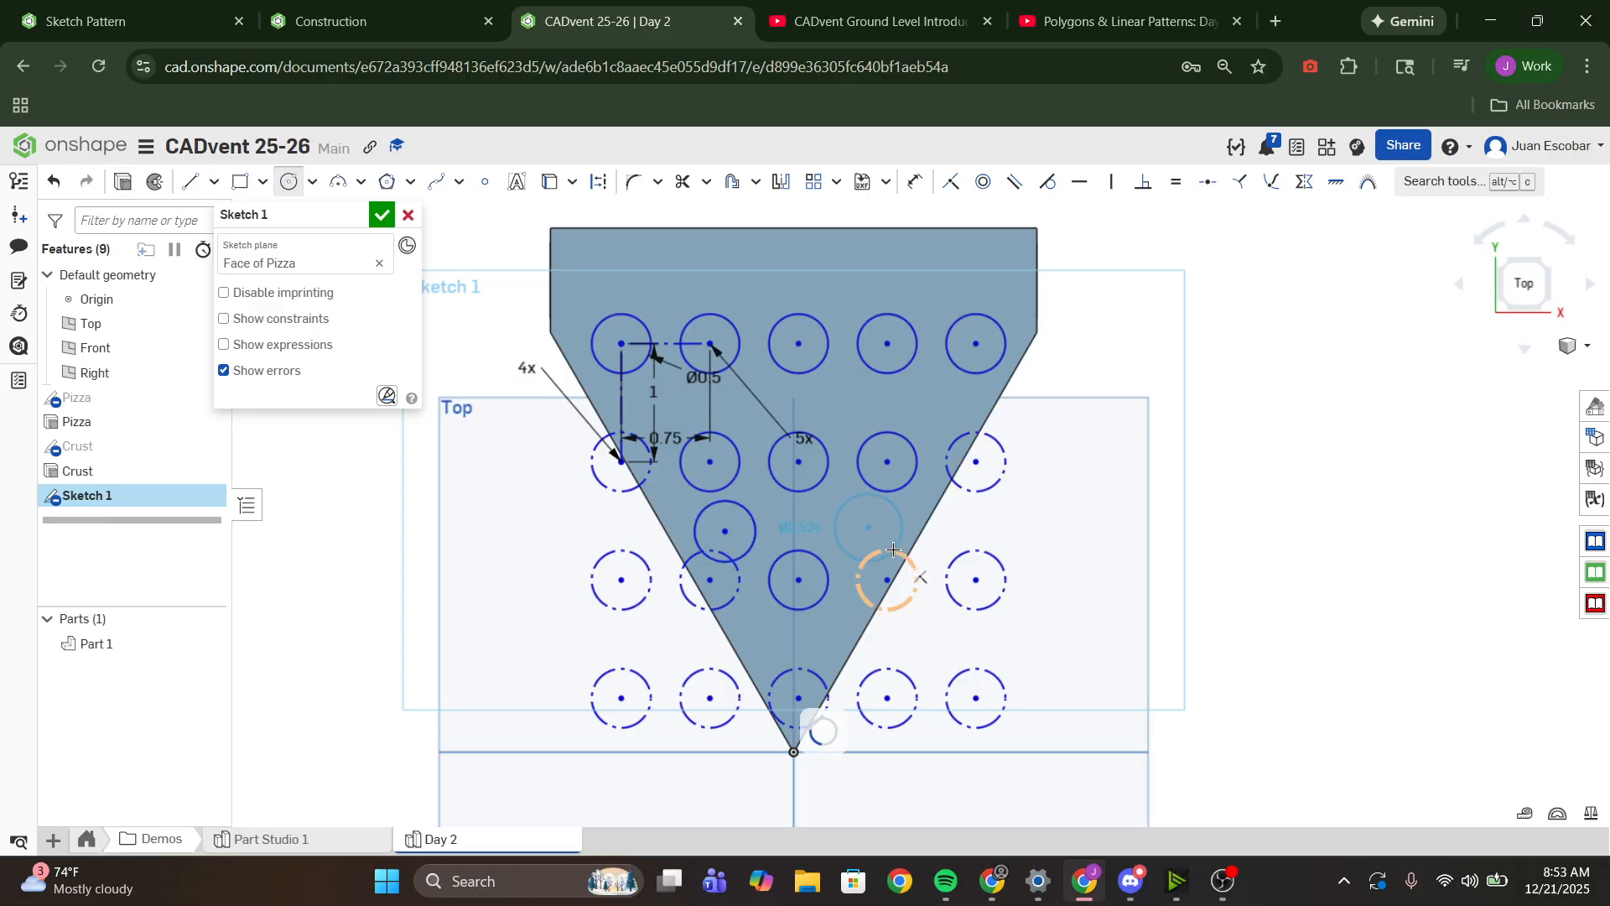
pyautogui.click(892, 539)
# - Make the two extra circles equal to the 0.5 in circle and shift them slightly toward the slice's tip
pyautogui.scroll(3, 830, 541)
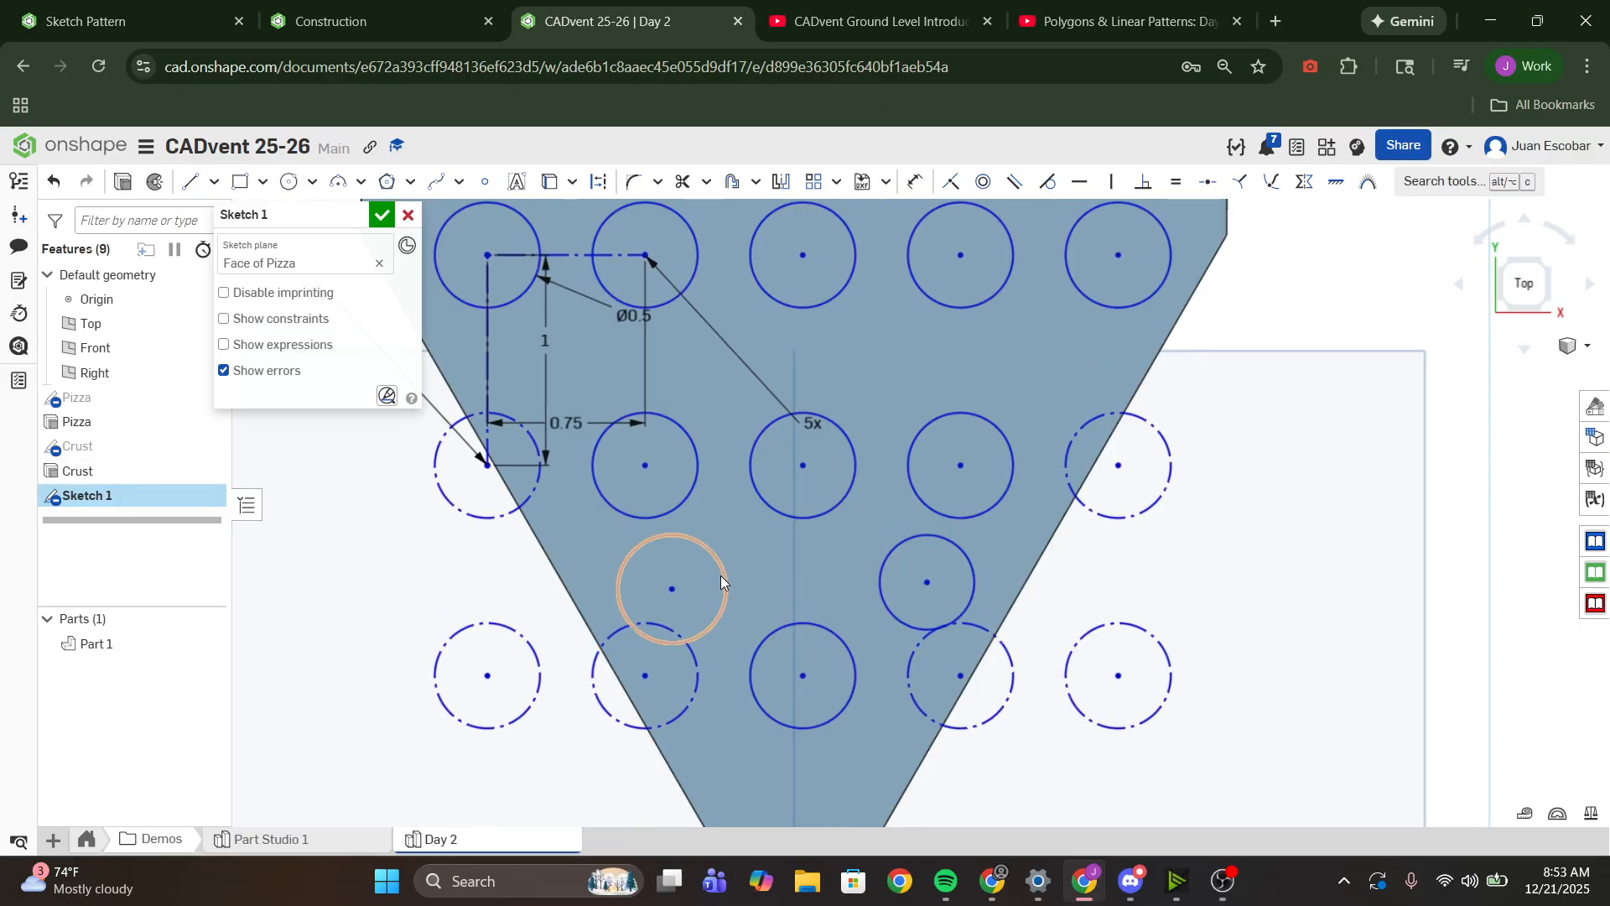
pyautogui.click(722, 577)
pyautogui.click(882, 592)
pyautogui.scroll(-3, 722, 411)
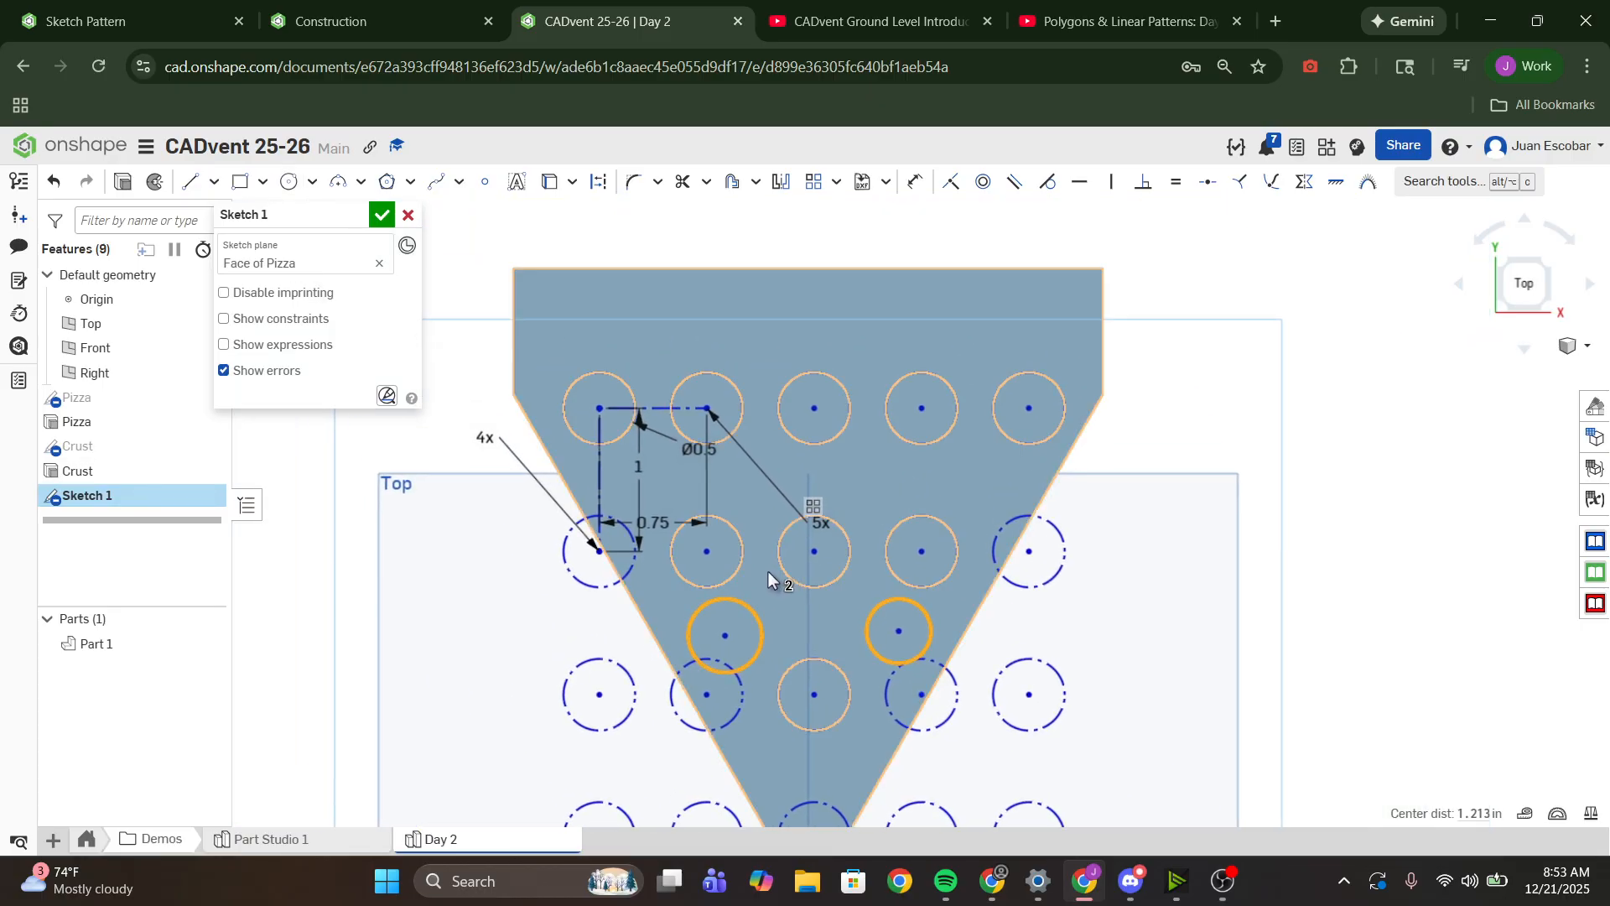
pyautogui.click(624, 436)
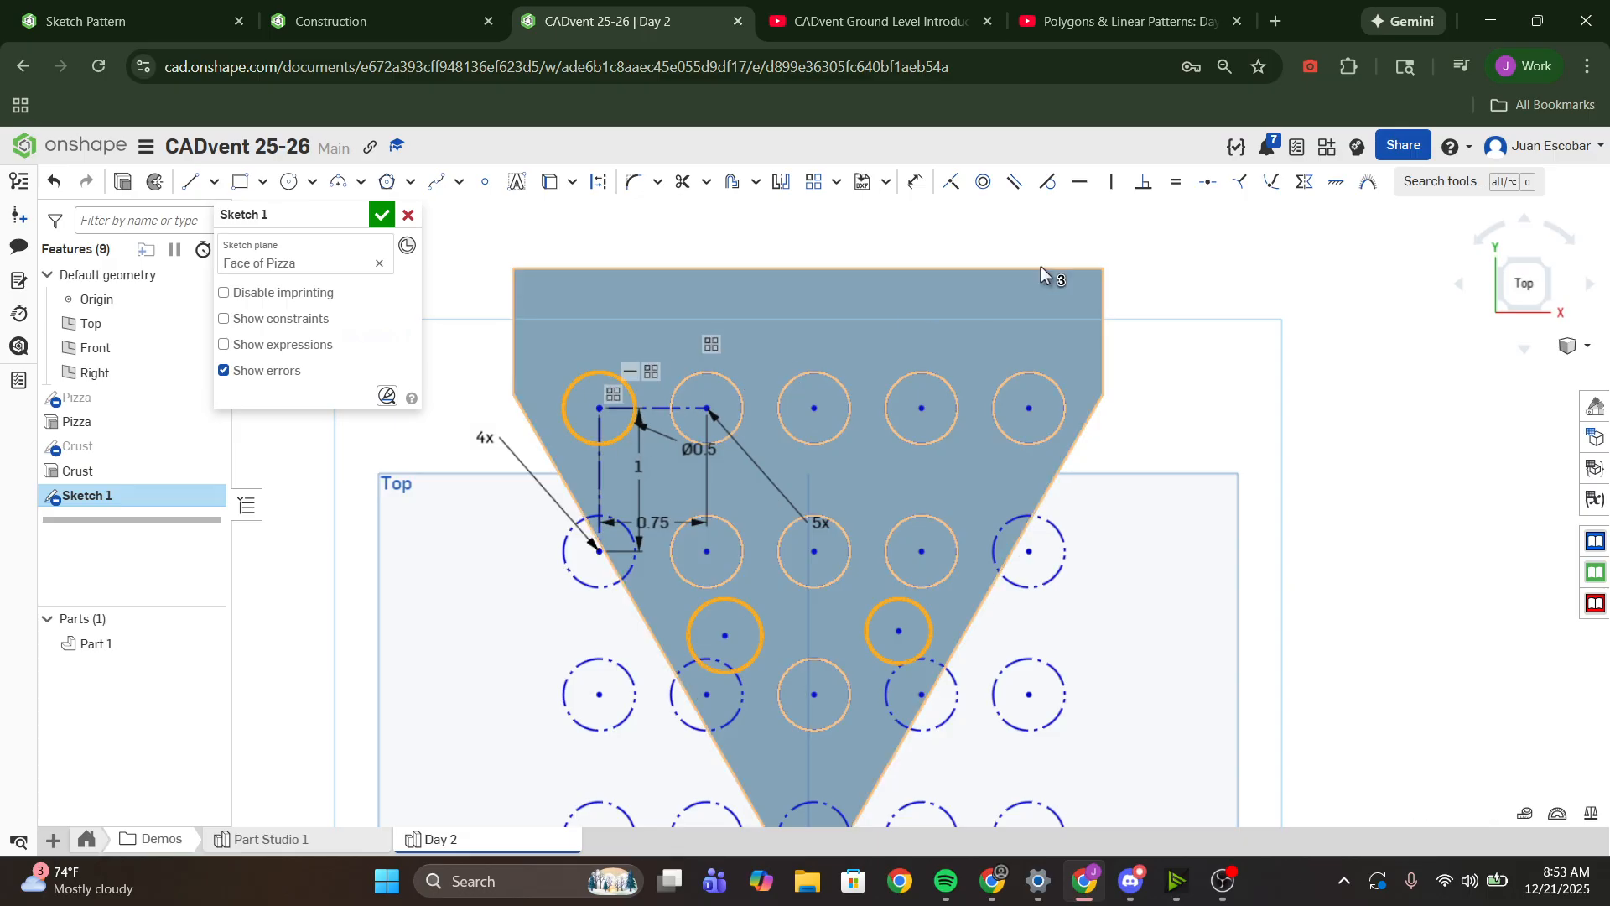
pyautogui.click(1176, 182)
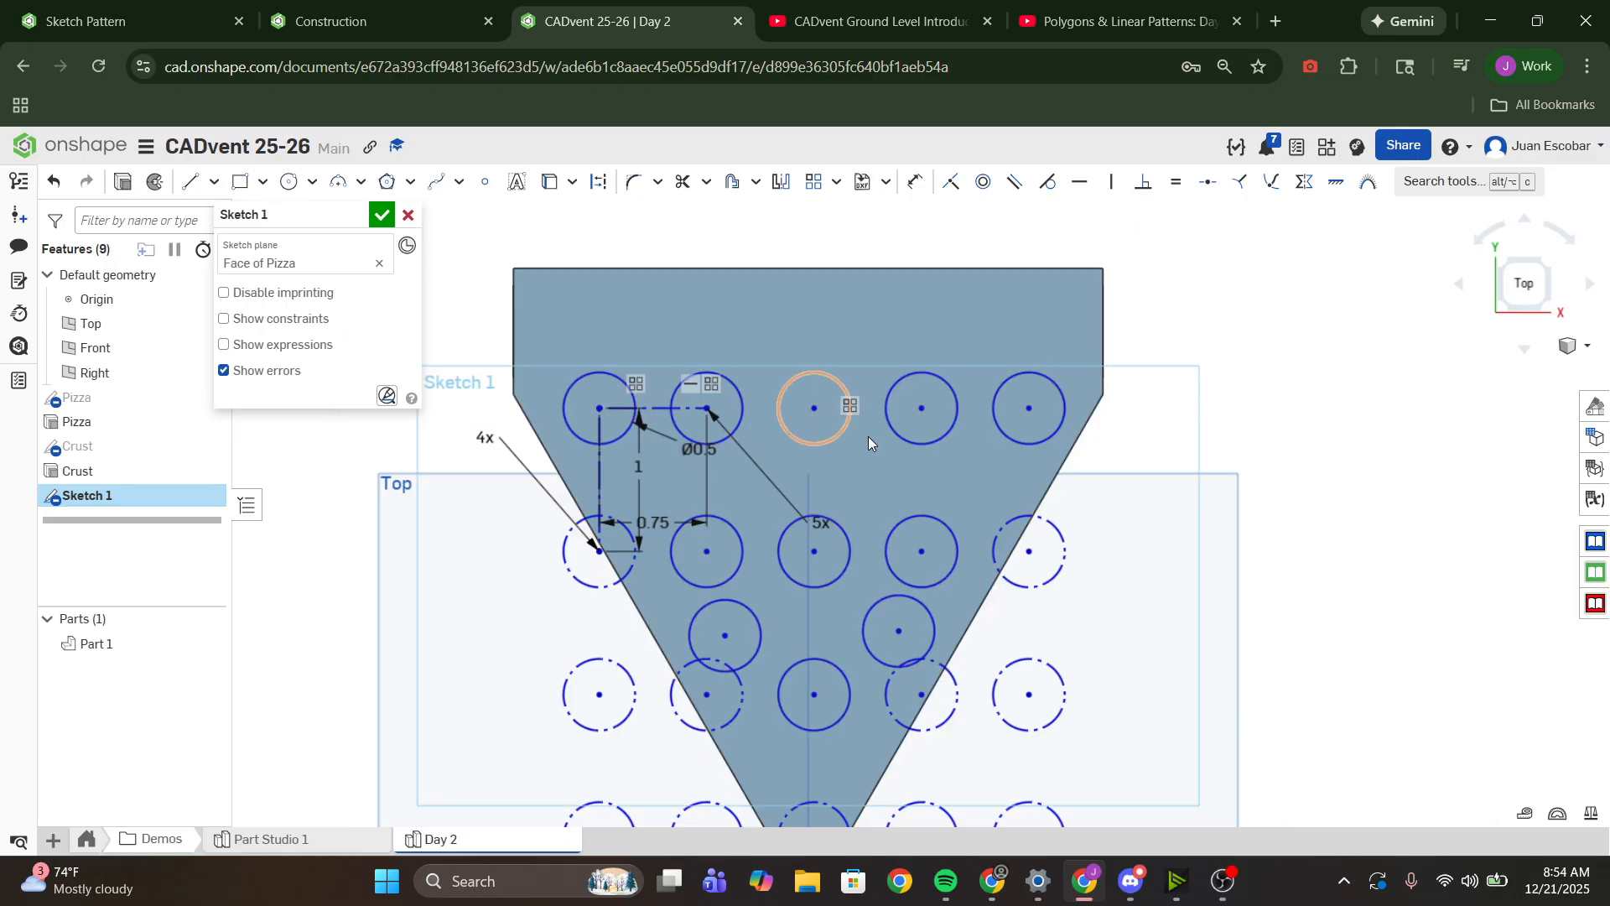
pyautogui.moveTo(728, 637); pyautogui.dragTo(734, 655)
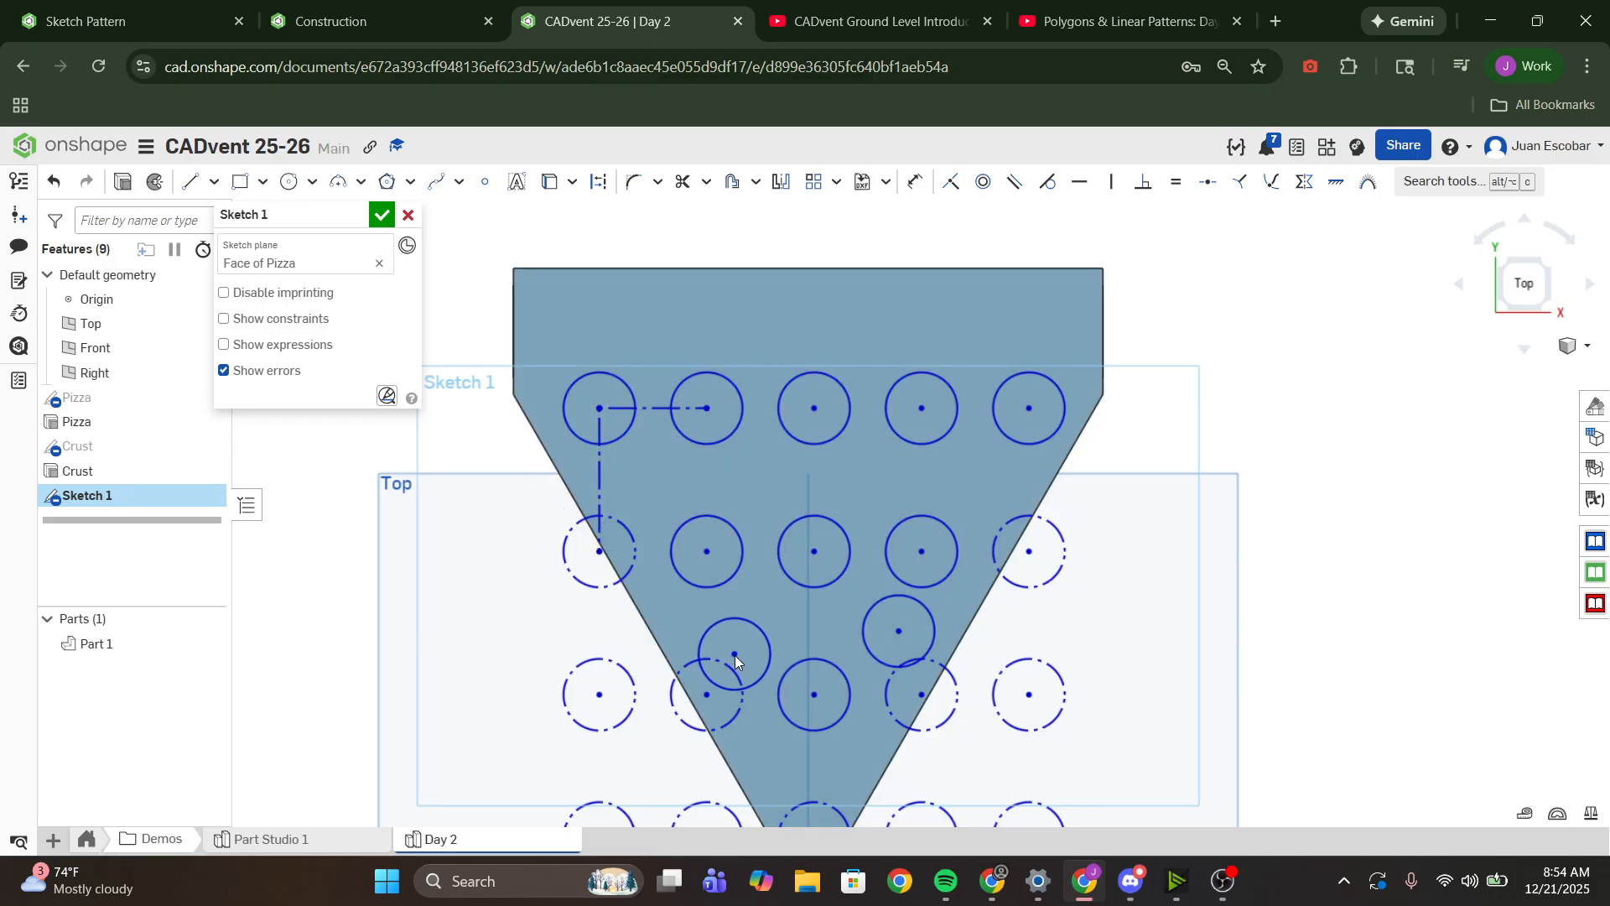
pyautogui.moveTo(899, 636); pyautogui.dragTo(900, 657)
# - Rename the sketch as Pepperoni and accept it
pyautogui.scroll(-4, 872, 622)
pyautogui.moveTo(872, 621); pyautogui.dragTo(858, 538, button='middle')
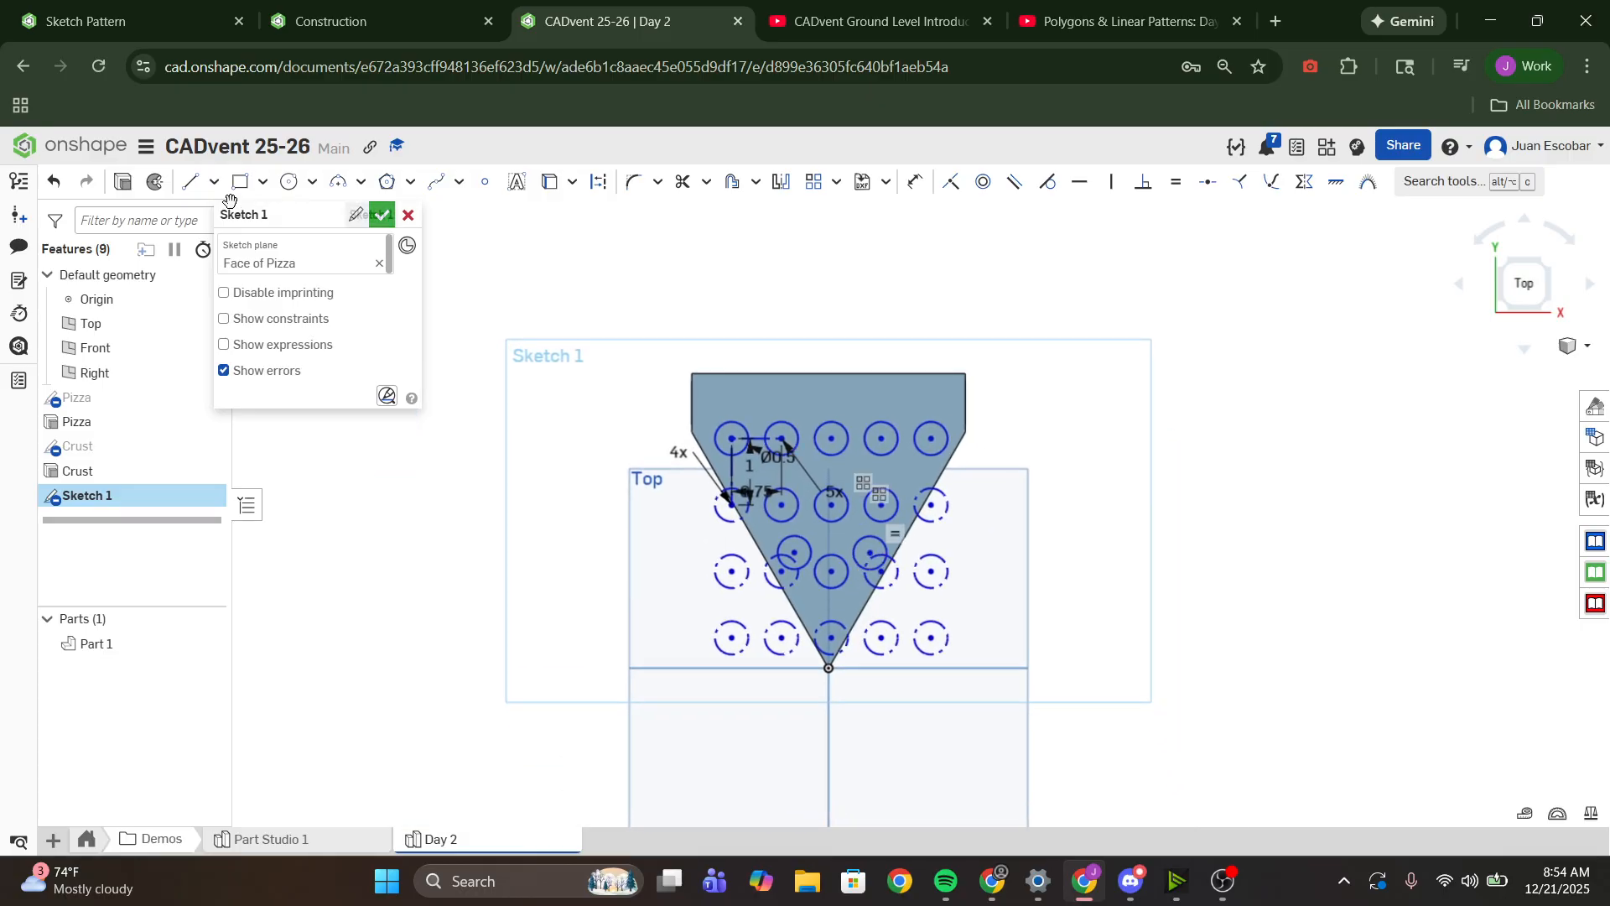
pyautogui.click(354, 218)
pyautogui.write('Pepperoni')
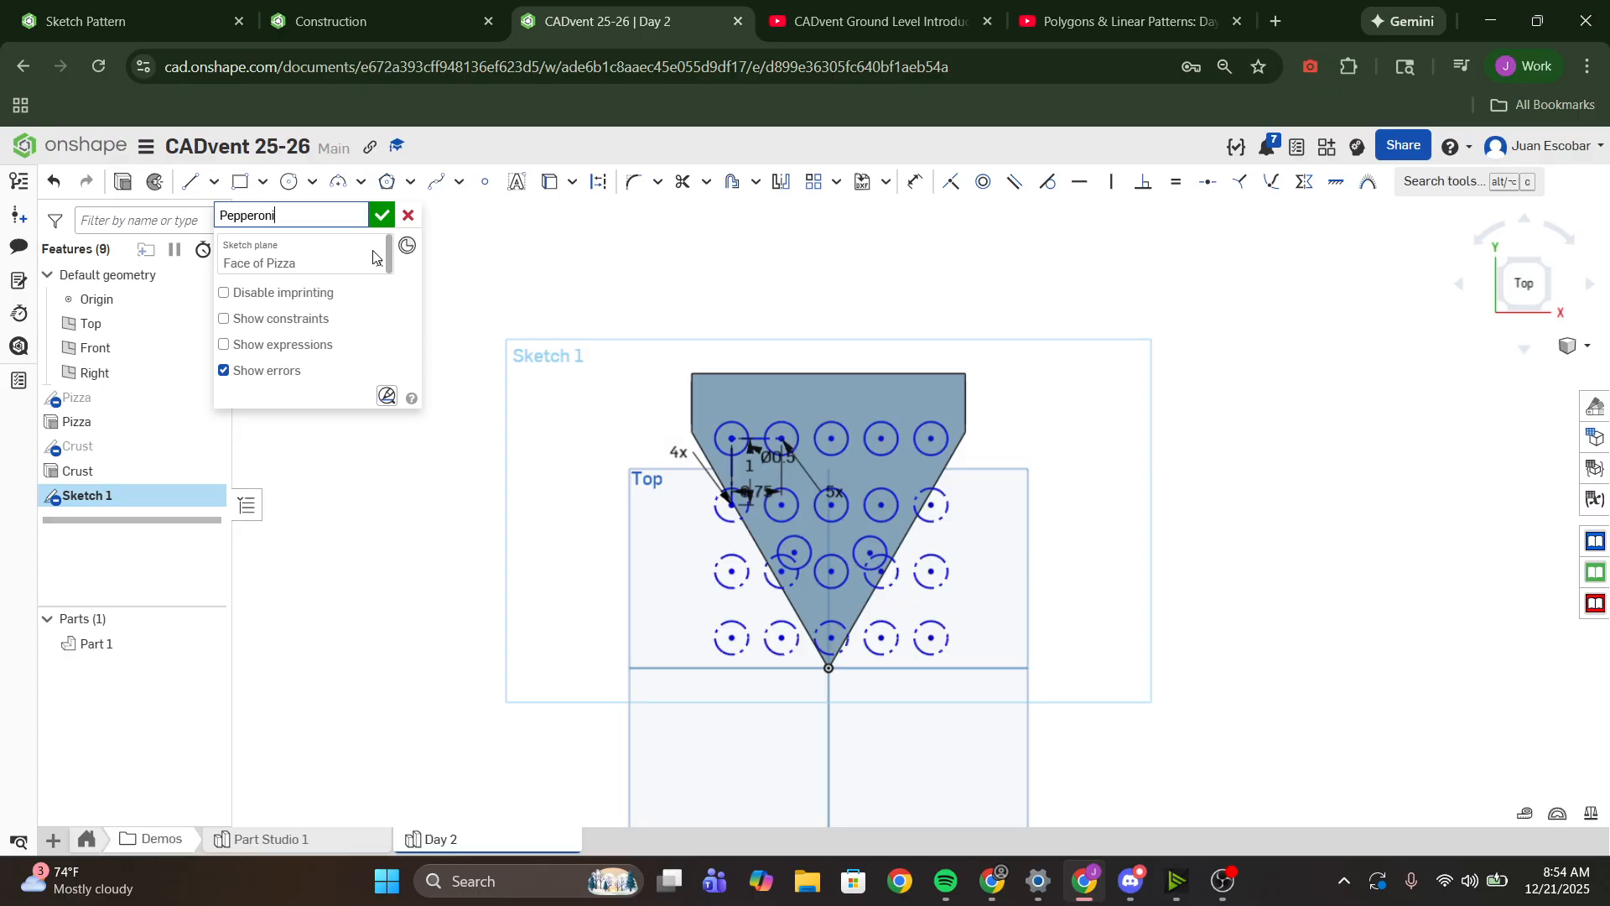
pyautogui.click(382, 215)
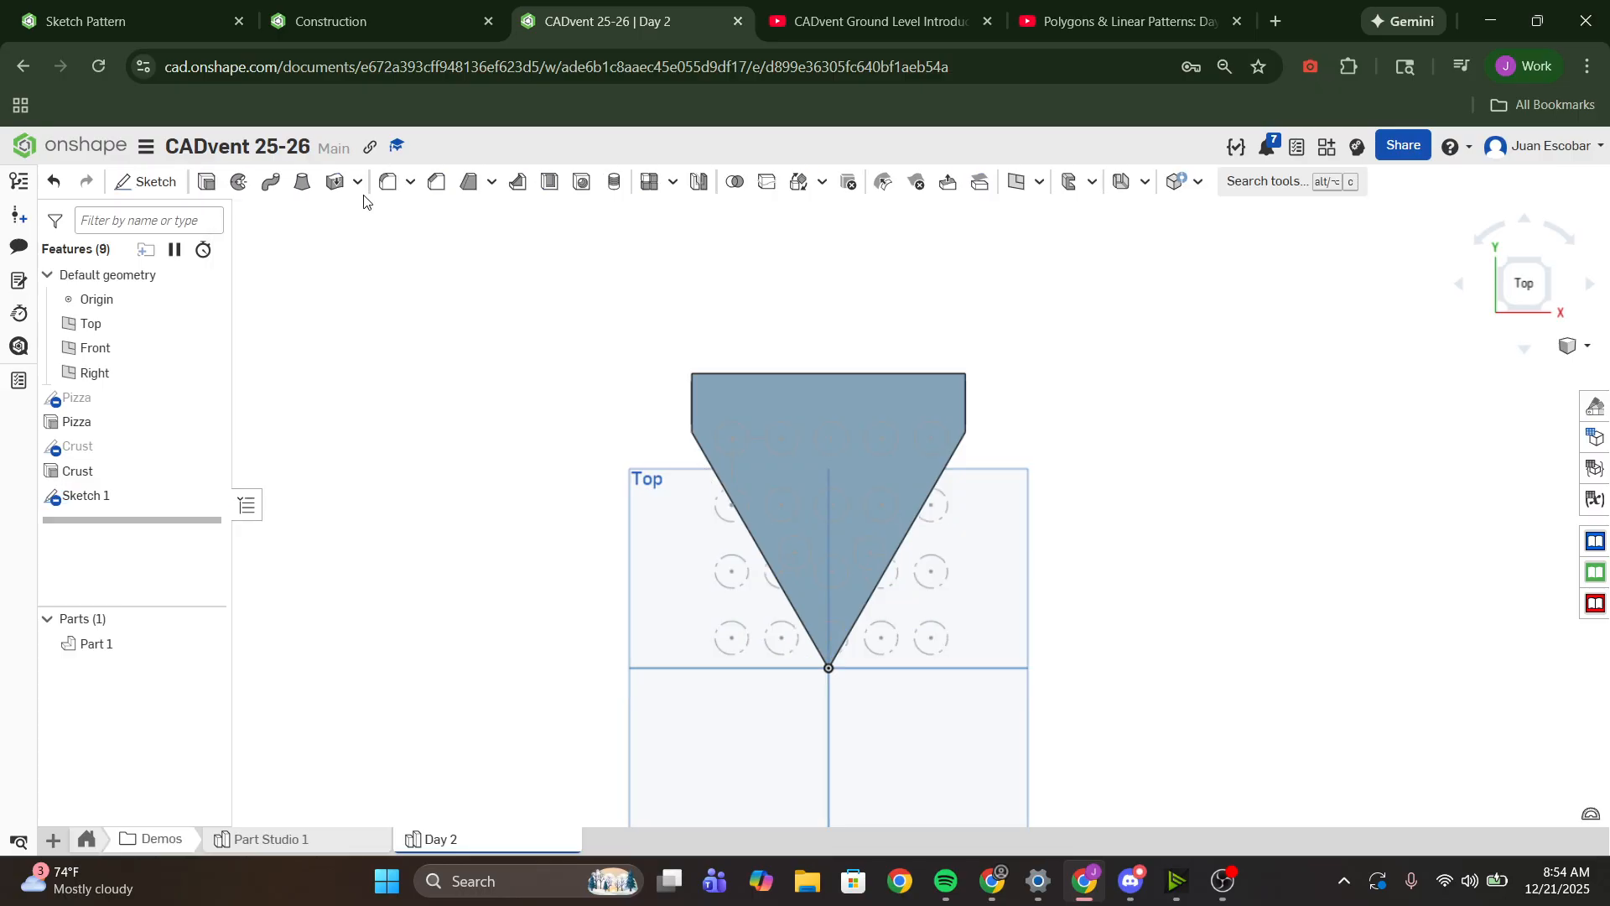
# - Extrude the Pepperoni sketch's circles 0.4 in up from the slice's top face, adding them to the existing part
pyautogui.click(207, 183)
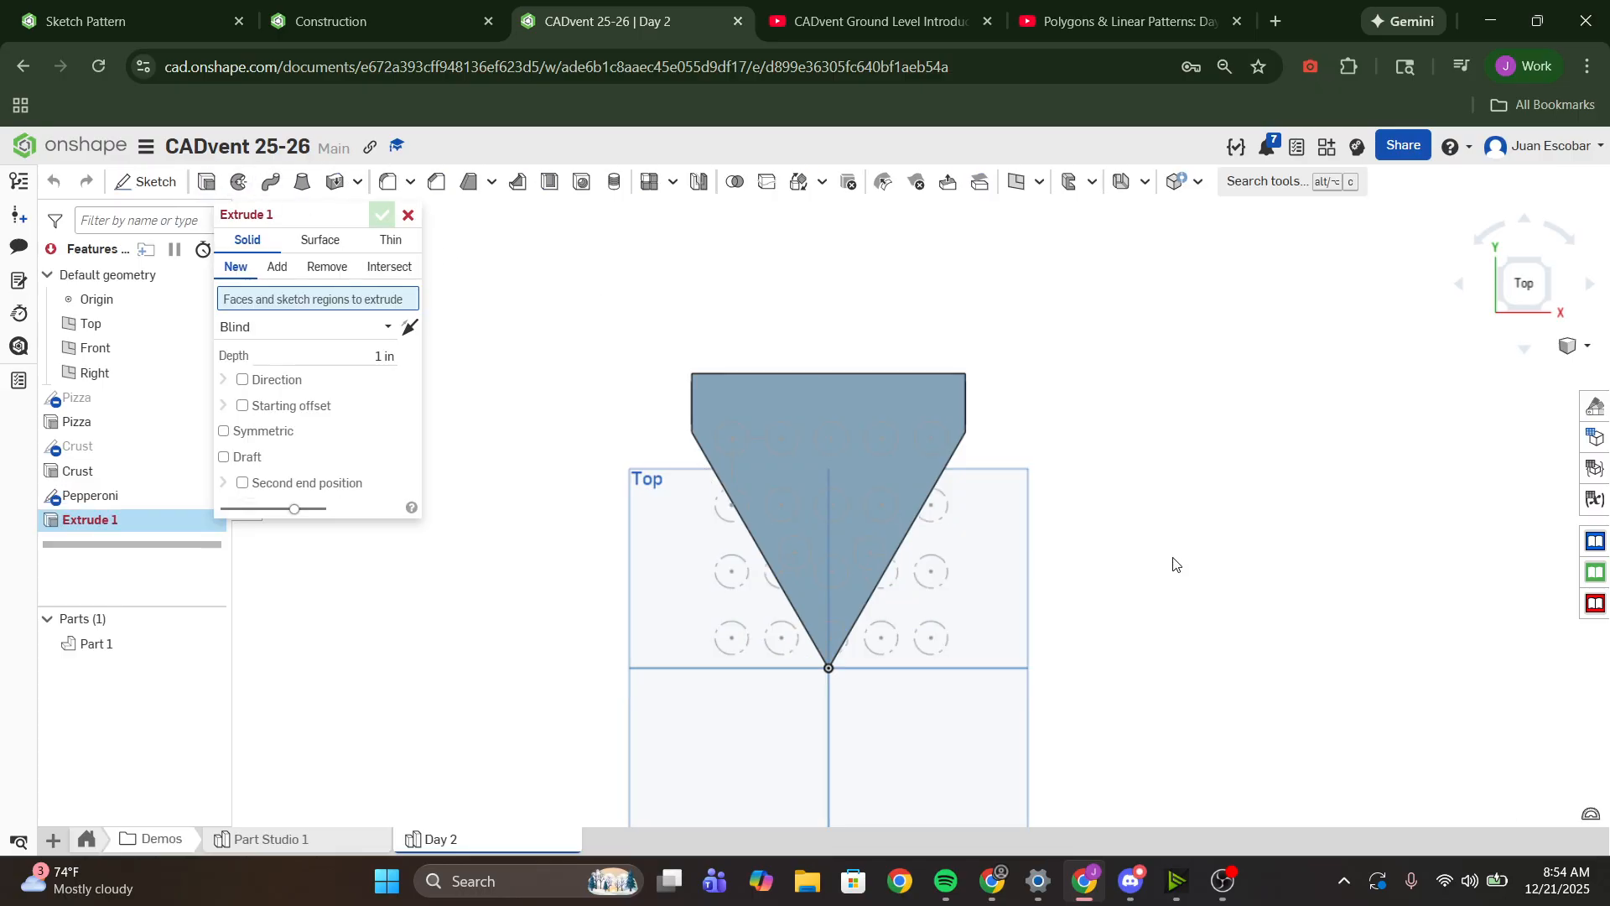
pyautogui.click(121, 498)
pyautogui.moveTo(1045, 478); pyautogui.dragTo(1088, 444, button='right')
pyautogui.moveTo(794, 394); pyautogui.dragTo(538, 405)
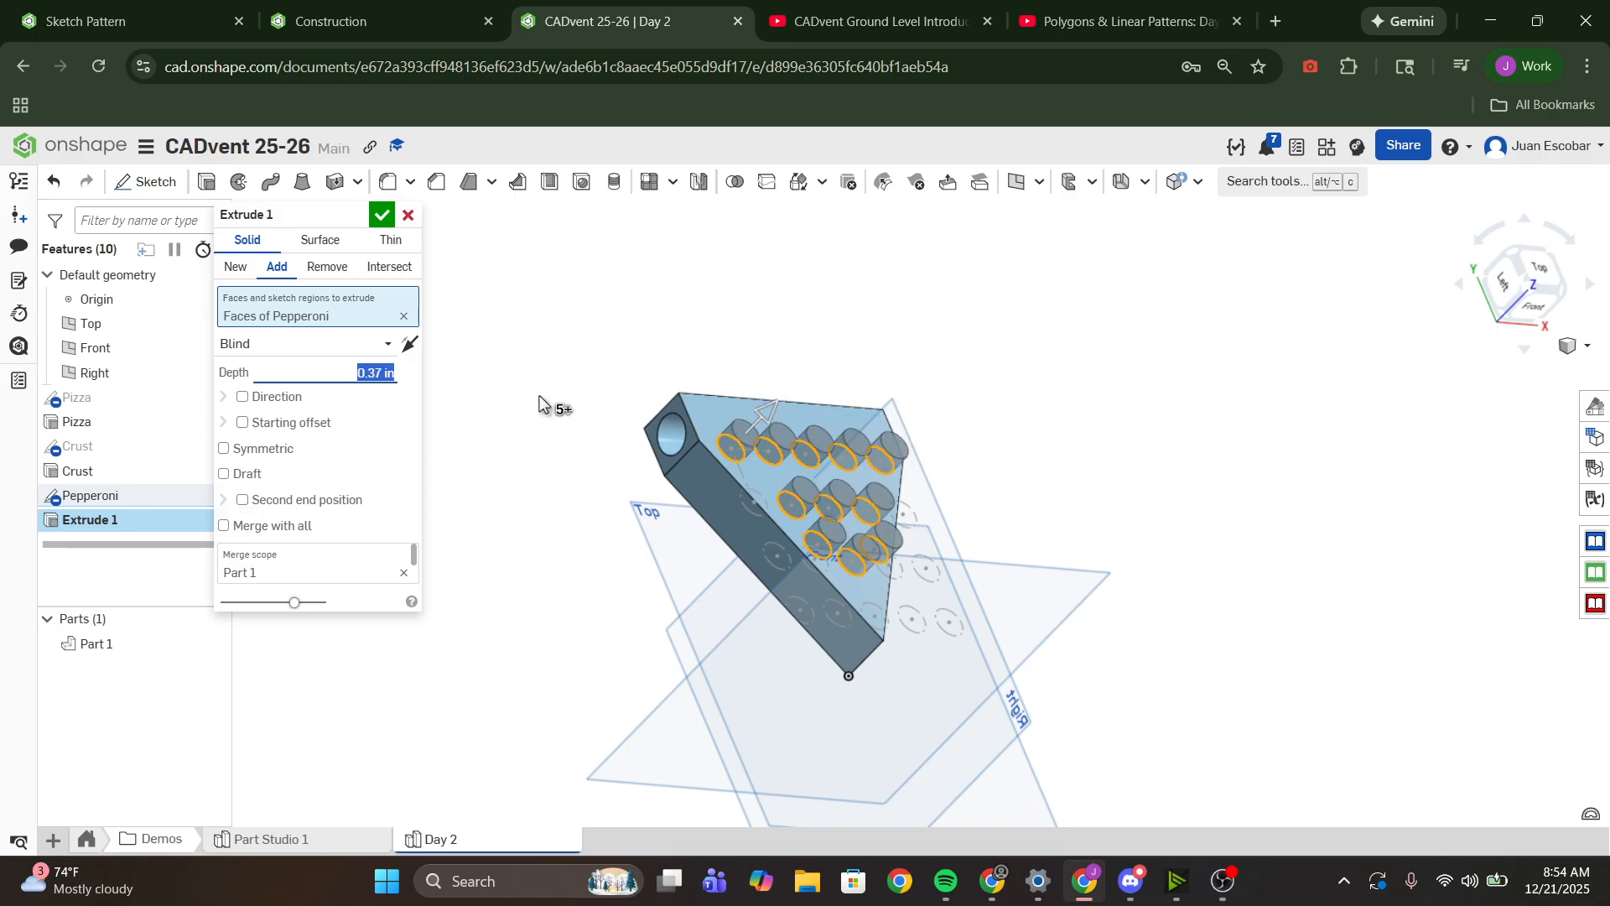
pyautogui.write('0.4')
pyautogui.press('Return')
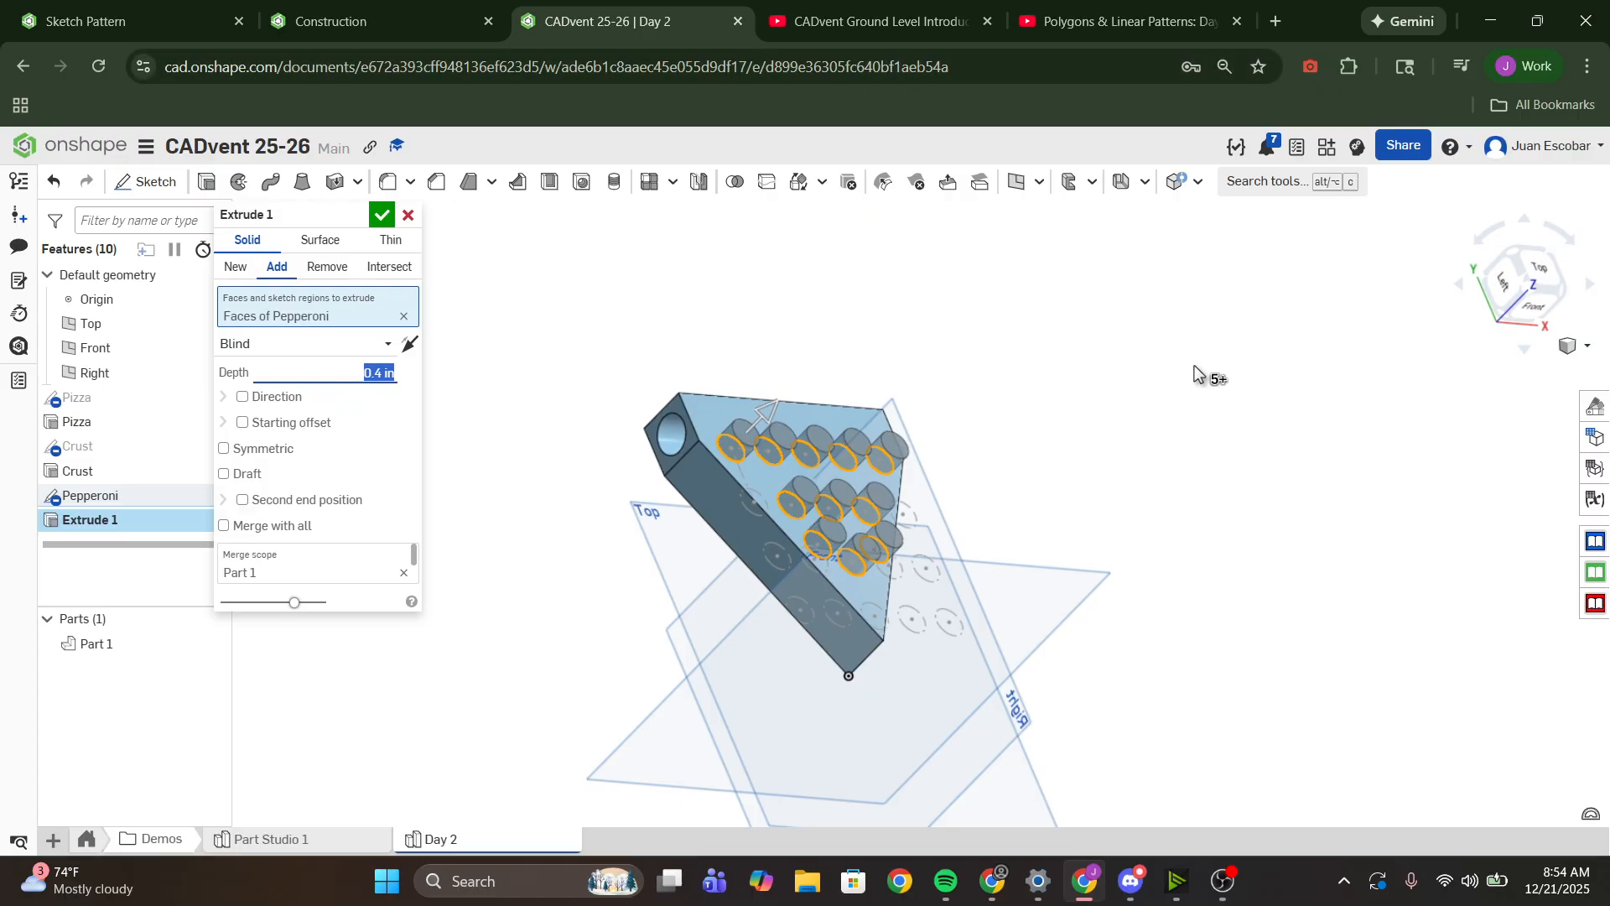
# - Rename the extrude feature as Pepperoni and accept it
pyautogui.scroll(3, 1043, 424)
pyautogui.moveTo(1042, 424); pyautogui.dragTo(991, 409, button='right')
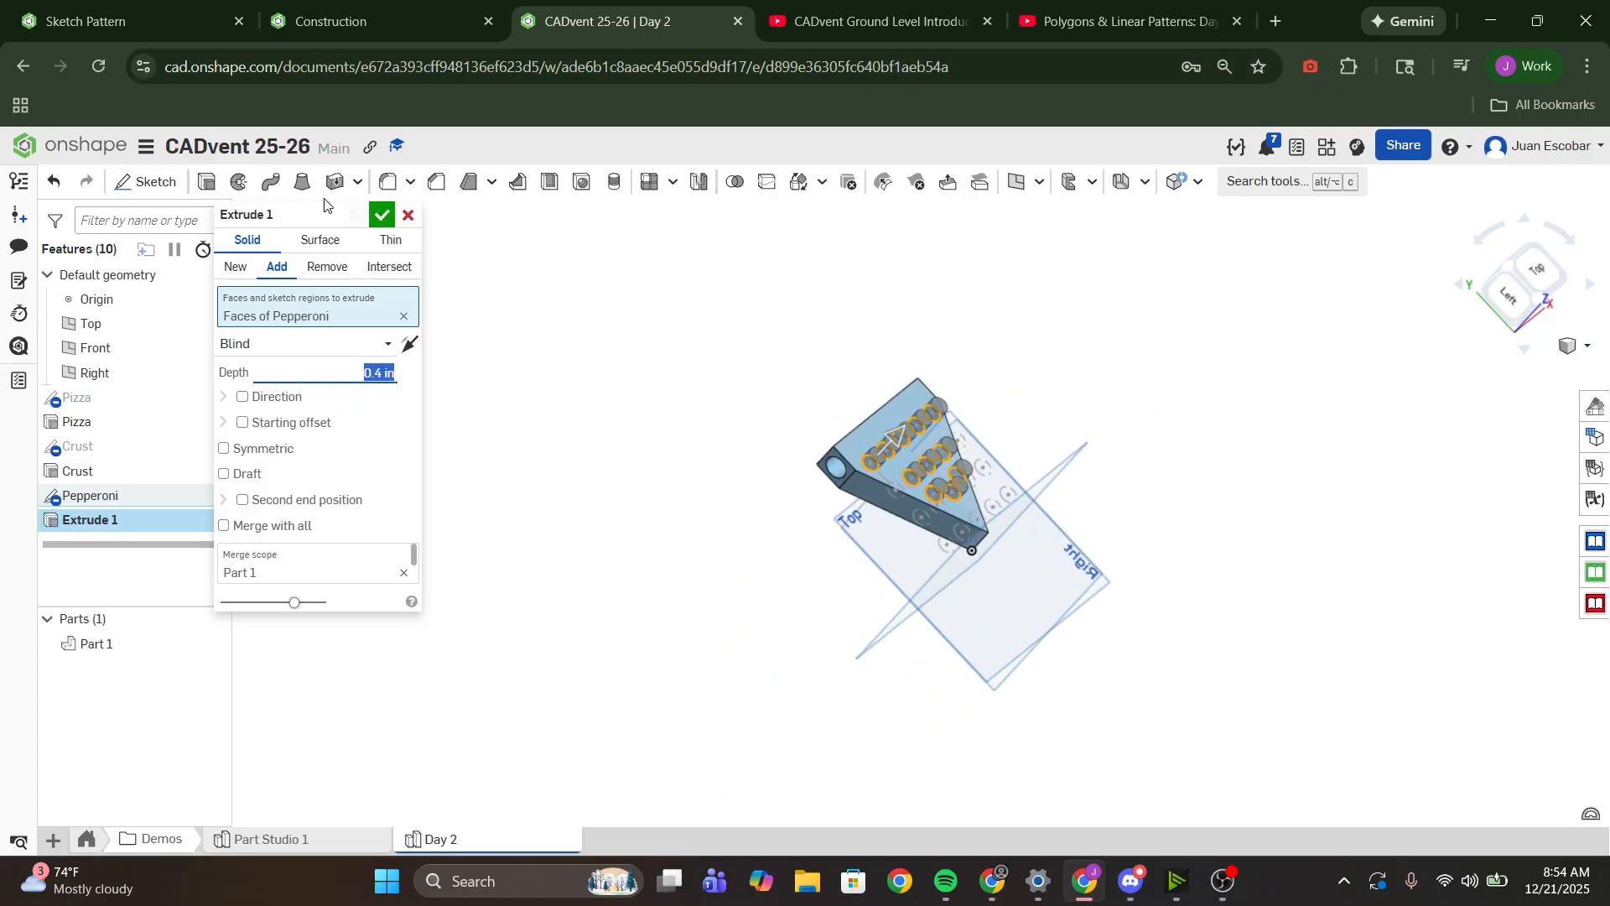
pyautogui.click(366, 216)
pyautogui.write('Pepperoni')
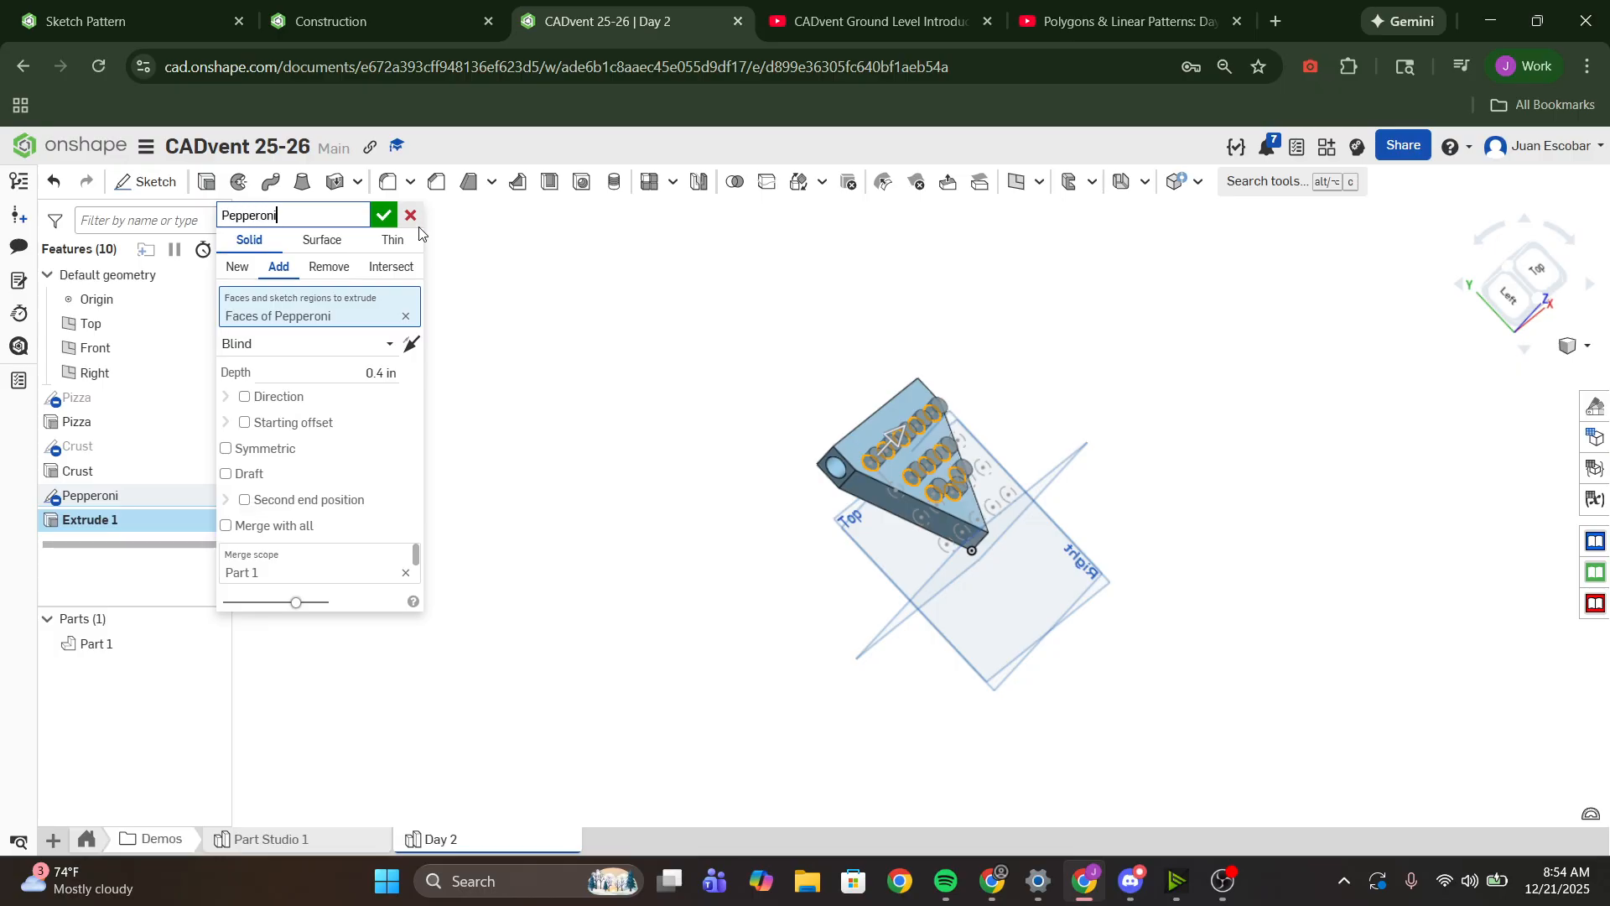
pyautogui.press('Return')
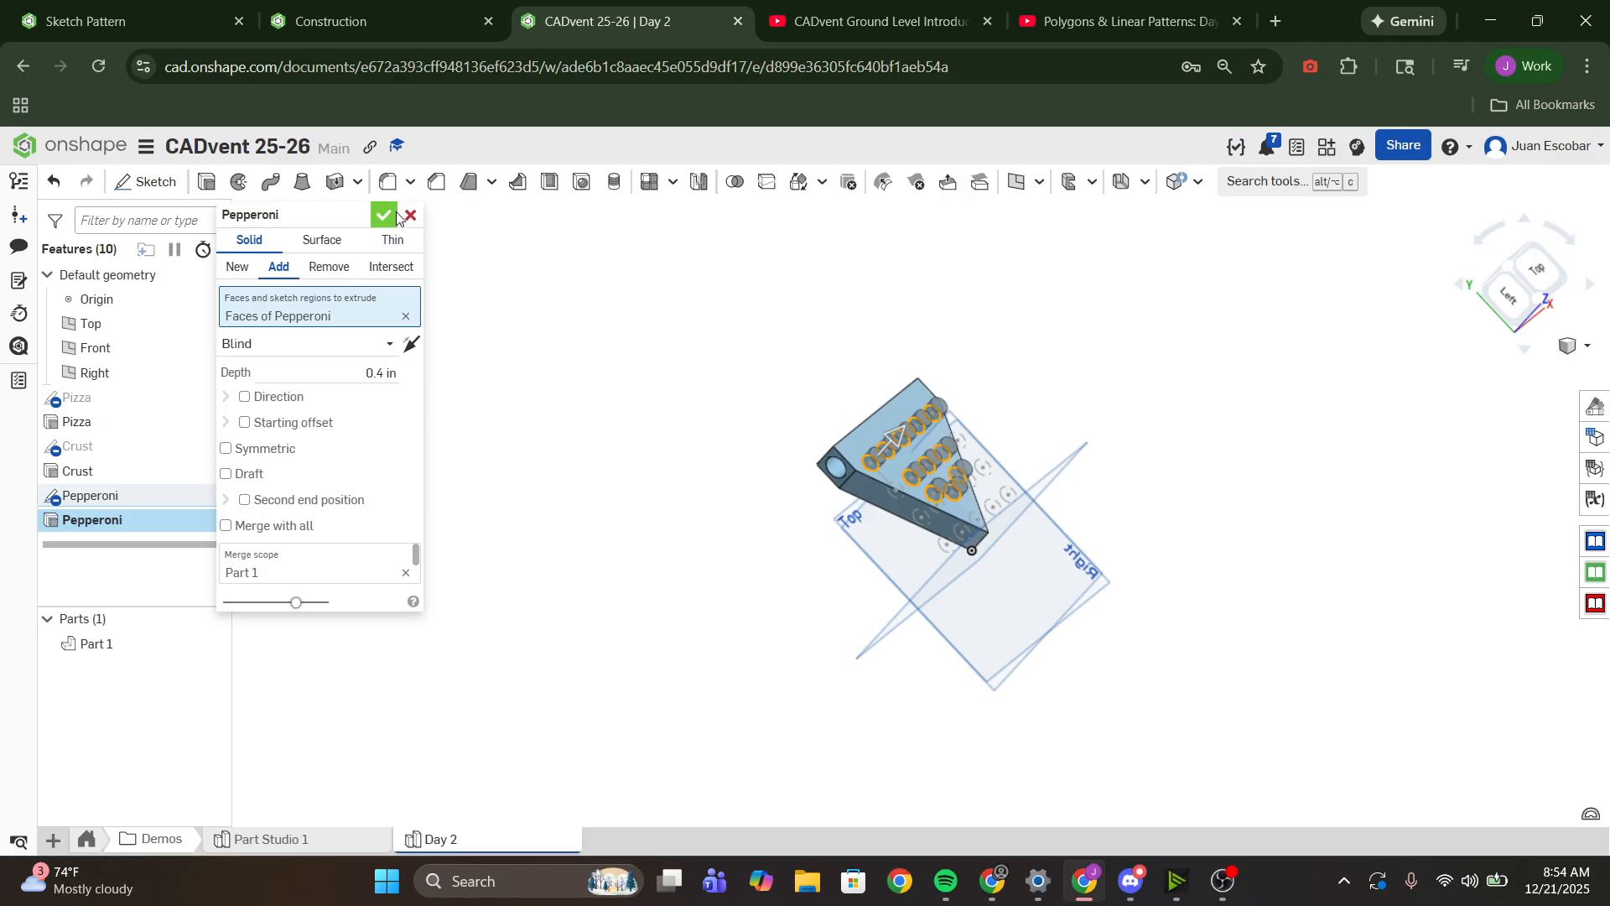
pyautogui.click(387, 217)
# - Examine the extruded pepperoni and the crust hole from above and from the sides of the slice
pyautogui.scroll(5, 978, 457)
pyautogui.moveTo(977, 457); pyautogui.dragTo(880, 592, button='right')
pyautogui.scroll(4, 921, 422)
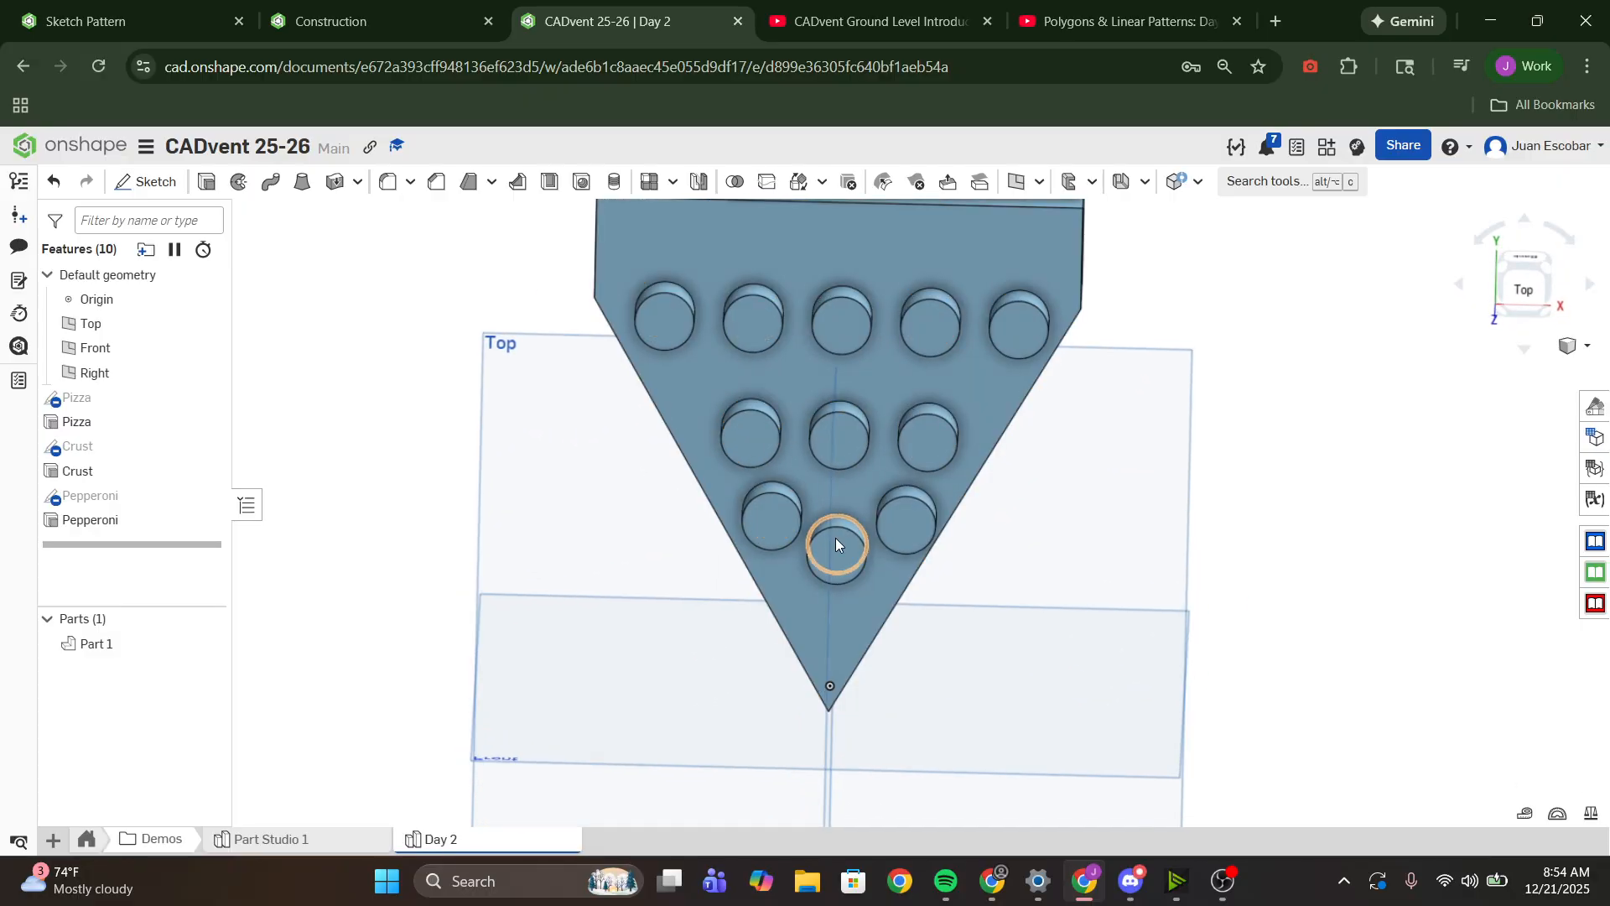
pyautogui.scroll(-3, 879, 485)
pyautogui.moveTo(879, 485); pyautogui.dragTo(943, 350, button='right')
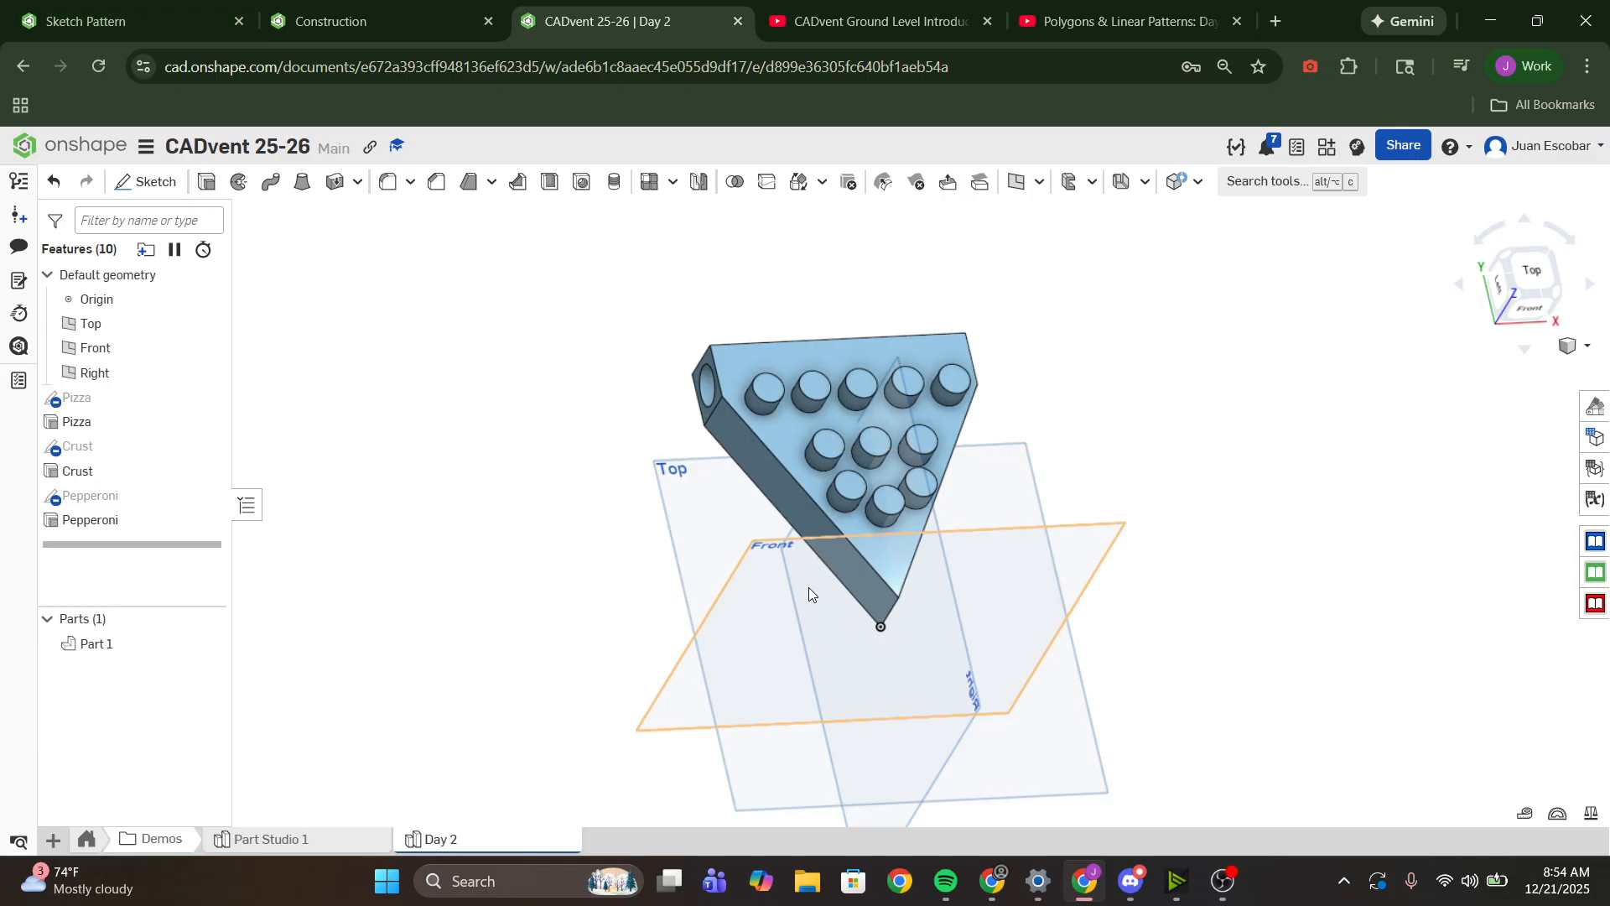
pyautogui.scroll(-3, 822, 560)
pyautogui.moveTo(731, 497); pyautogui.dragTo(730, 546, button='middle')
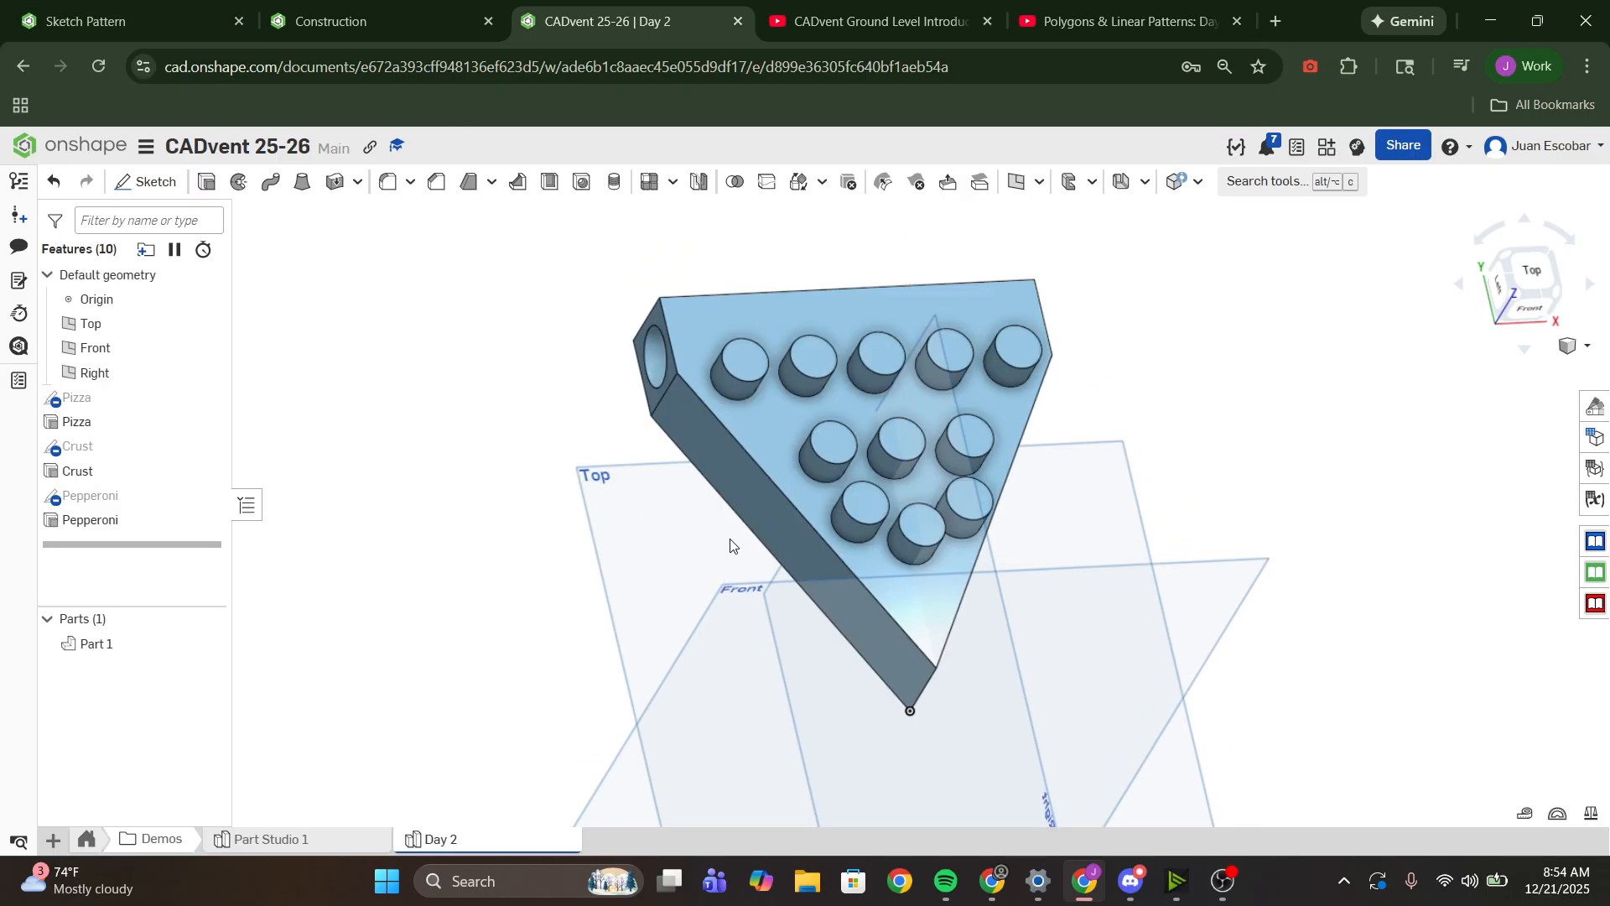
pyautogui.scroll(-2, 726, 545)
pyautogui.scroll(6, 706, 537)
pyautogui.moveTo(706, 537); pyautogui.dragTo(650, 458, button='right')
pyautogui.scroll(-2, 671, 384)
pyautogui.moveTo(671, 384); pyautogui.dragTo(630, 617, button='right')
pyautogui.scroll(2, 624, 557)
pyautogui.scroll(-3, 676, 520)
pyautogui.moveTo(675, 519); pyautogui.dragTo(742, 490, button='middle')
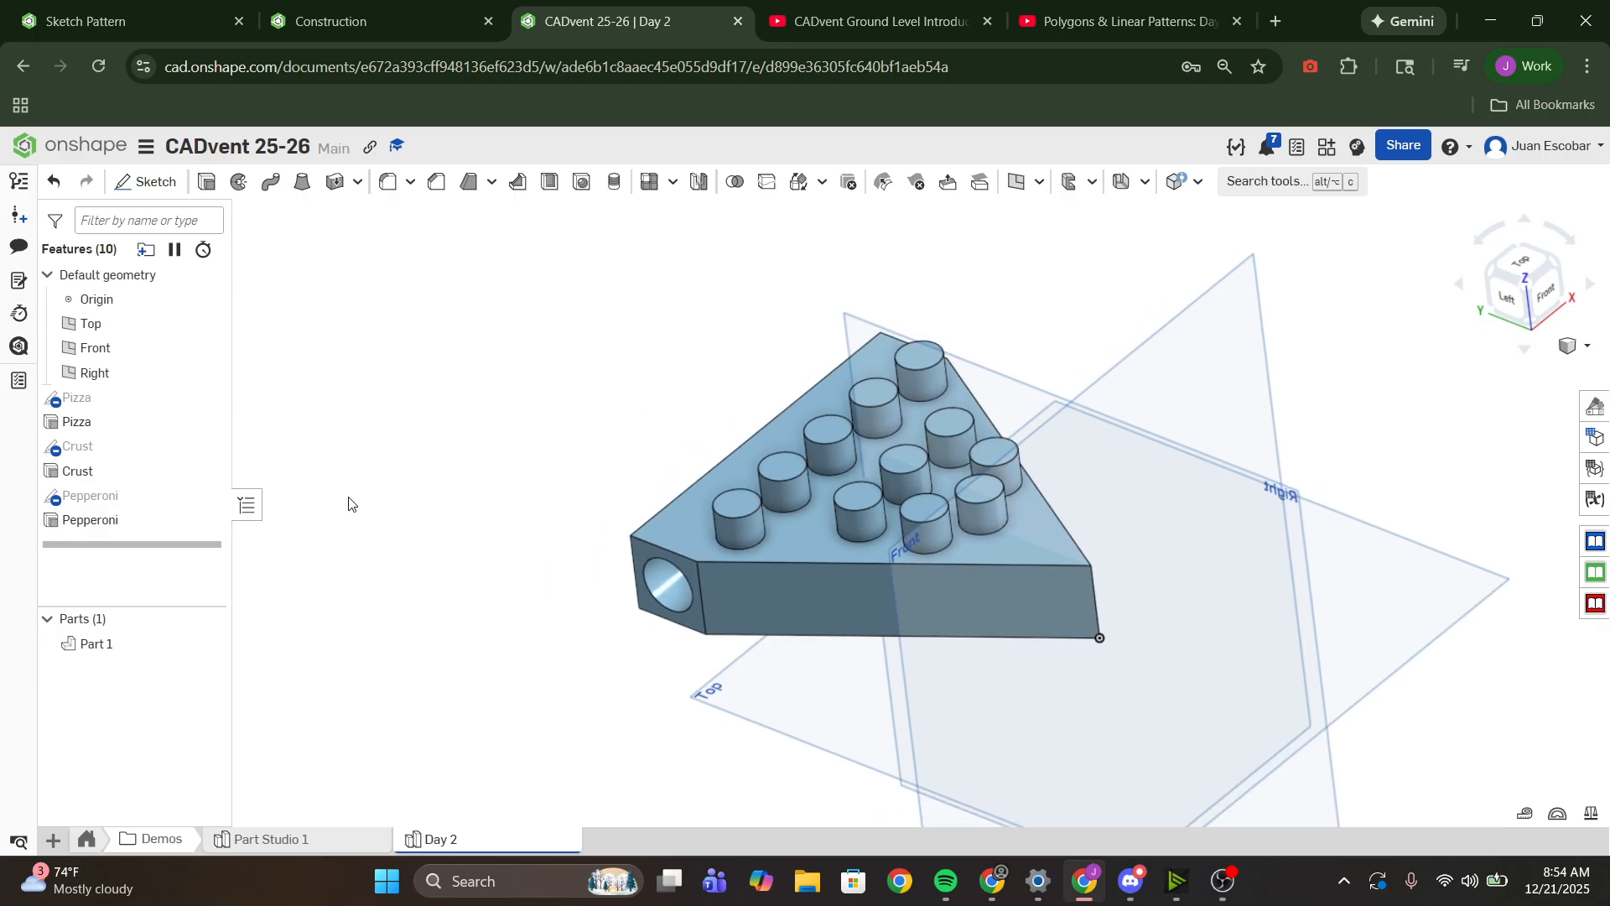
pyautogui.scroll(-3, 749, 496)
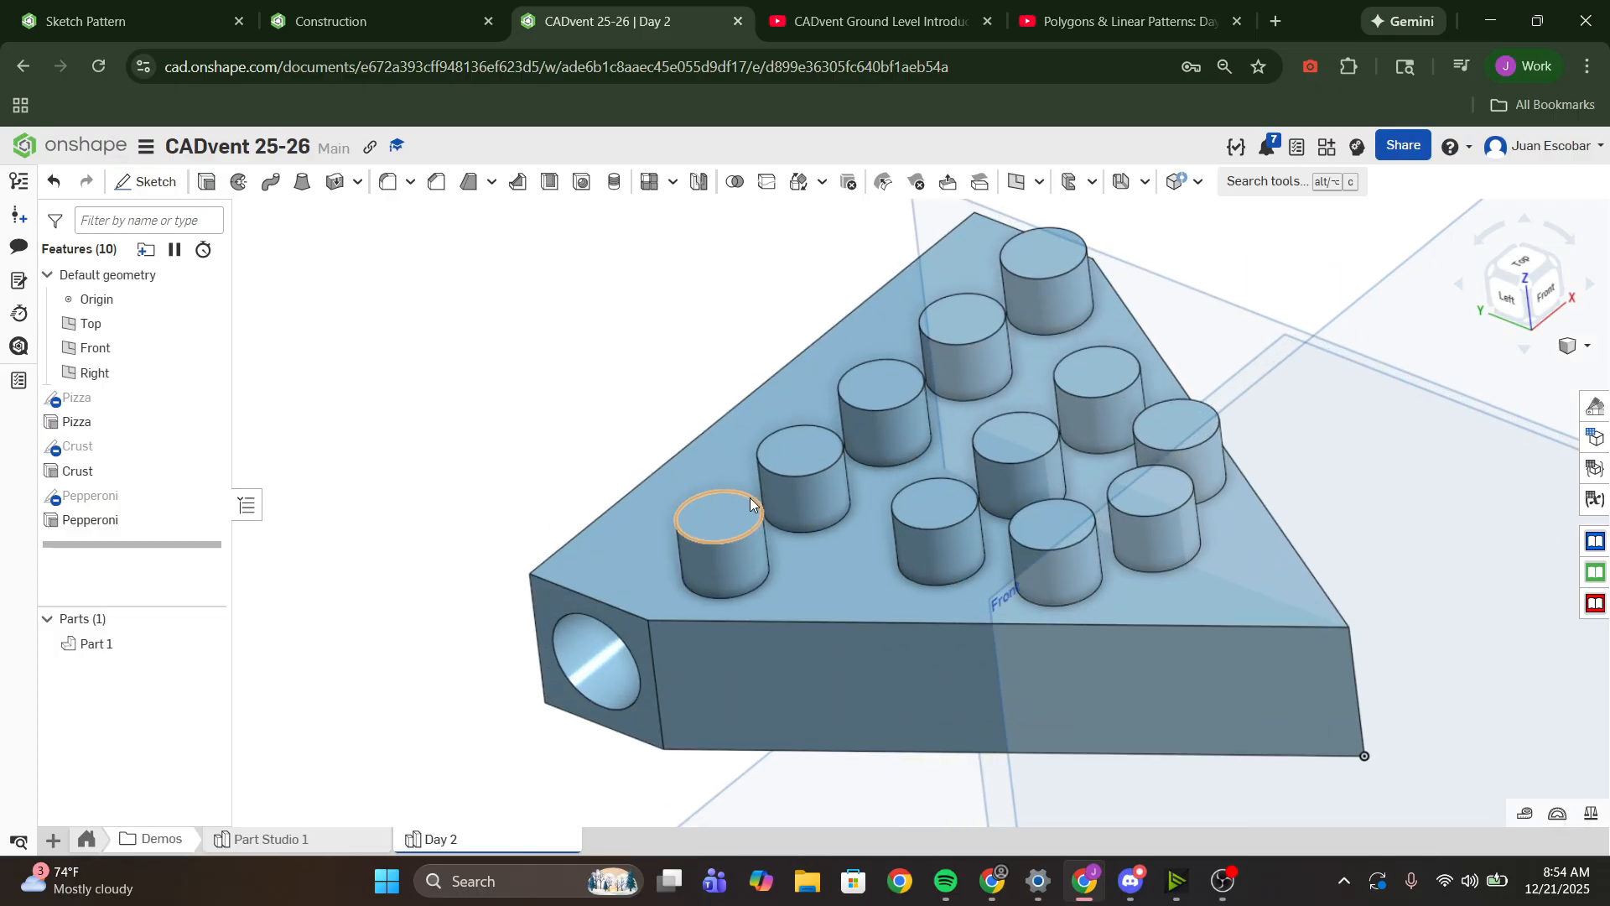
# - Set the whole part's appearance to the orange-yellow palette color FAB601
pyautogui.rightClick(122, 645)
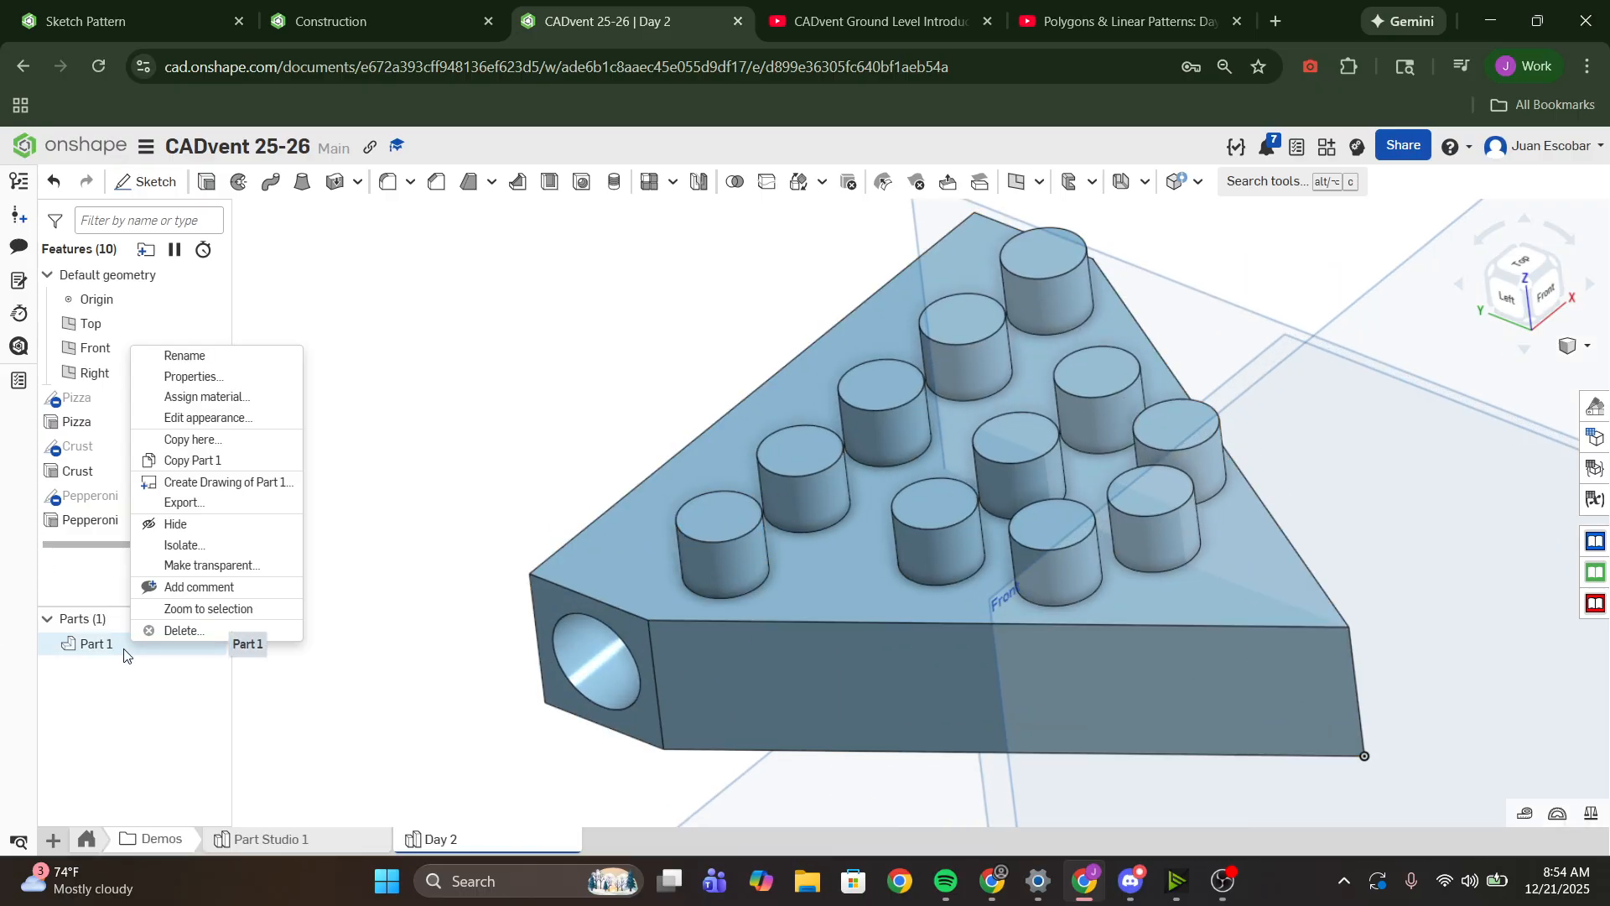
pyautogui.click(207, 418)
pyautogui.click(420, 513)
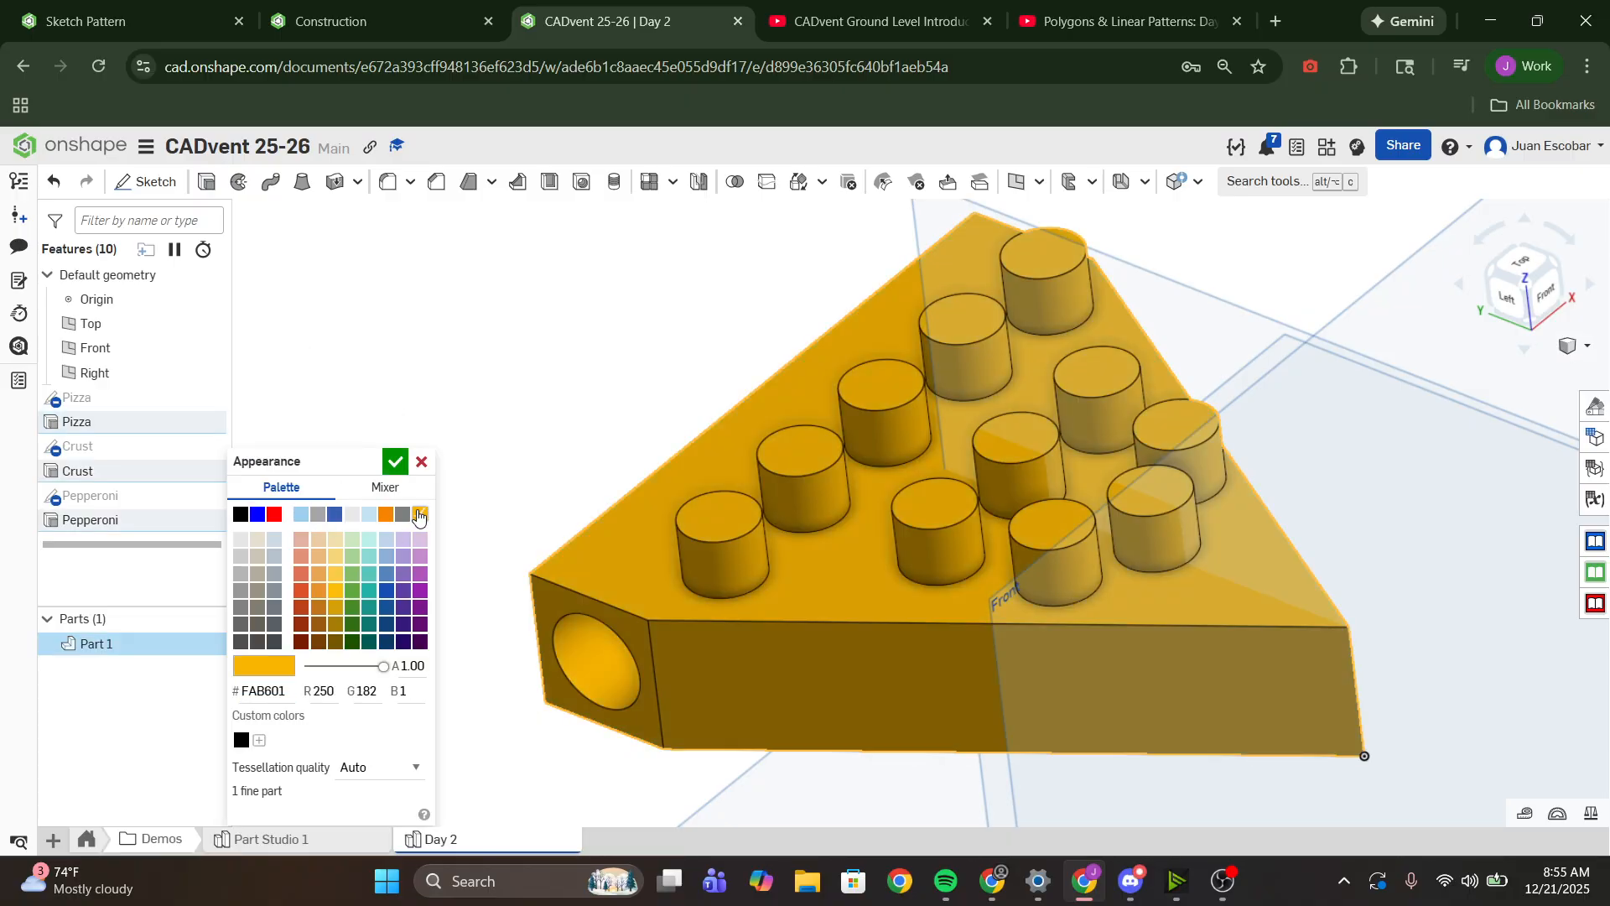
pyautogui.click(394, 462)
# - Color the top and side faces of all eleven pepperoni cylinders red (FF0000) with a face appearance
pyautogui.click(720, 563)
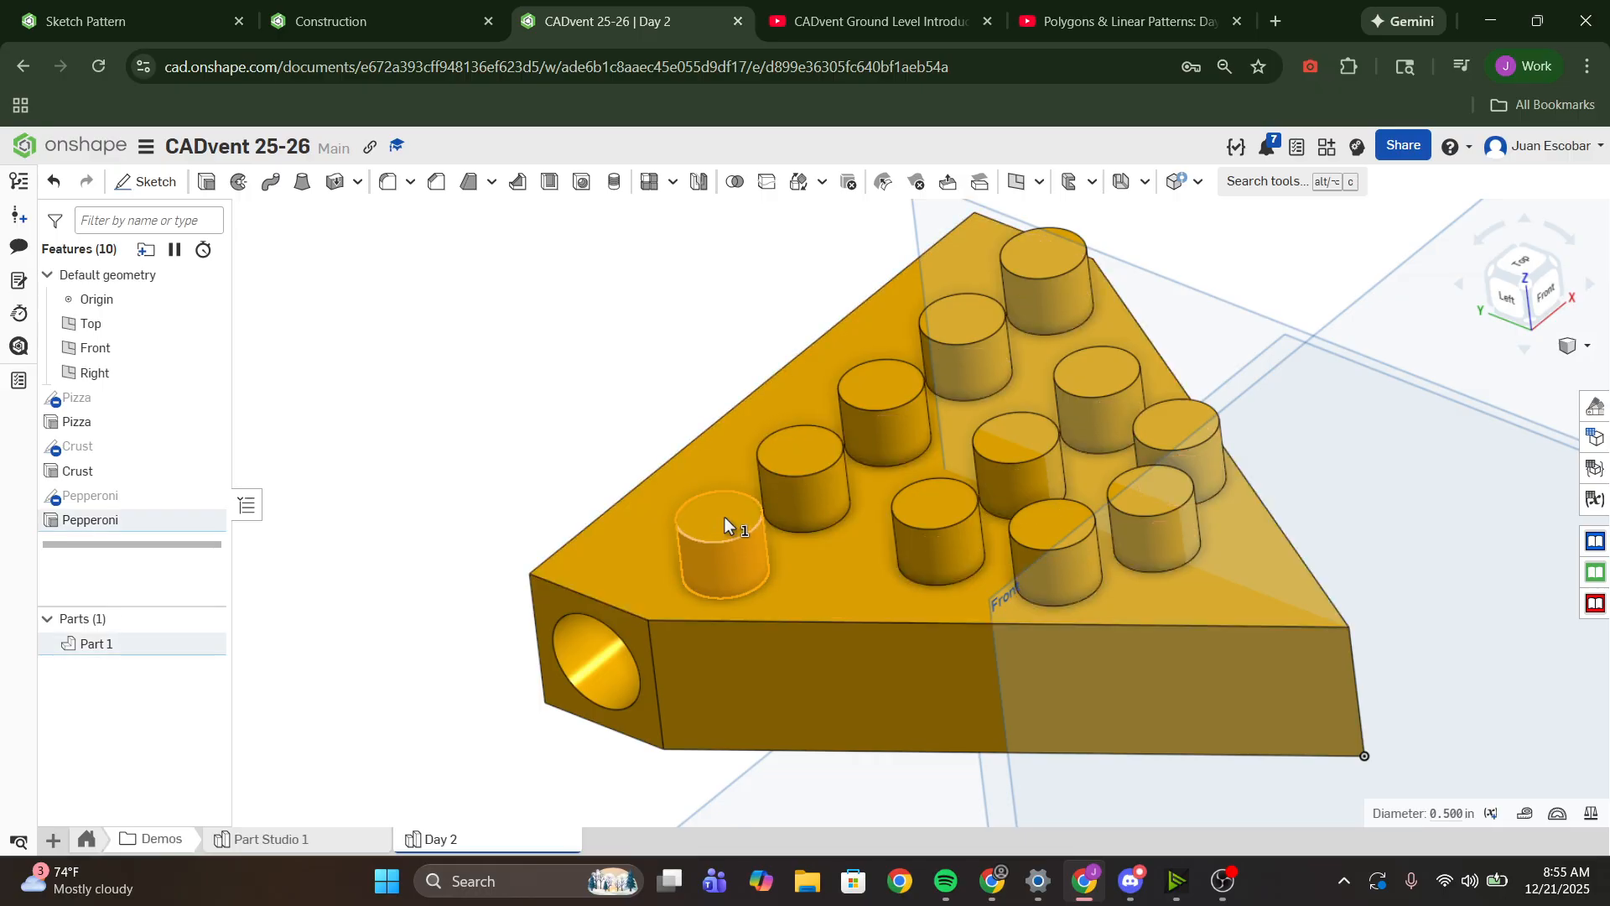
pyautogui.click(836, 502)
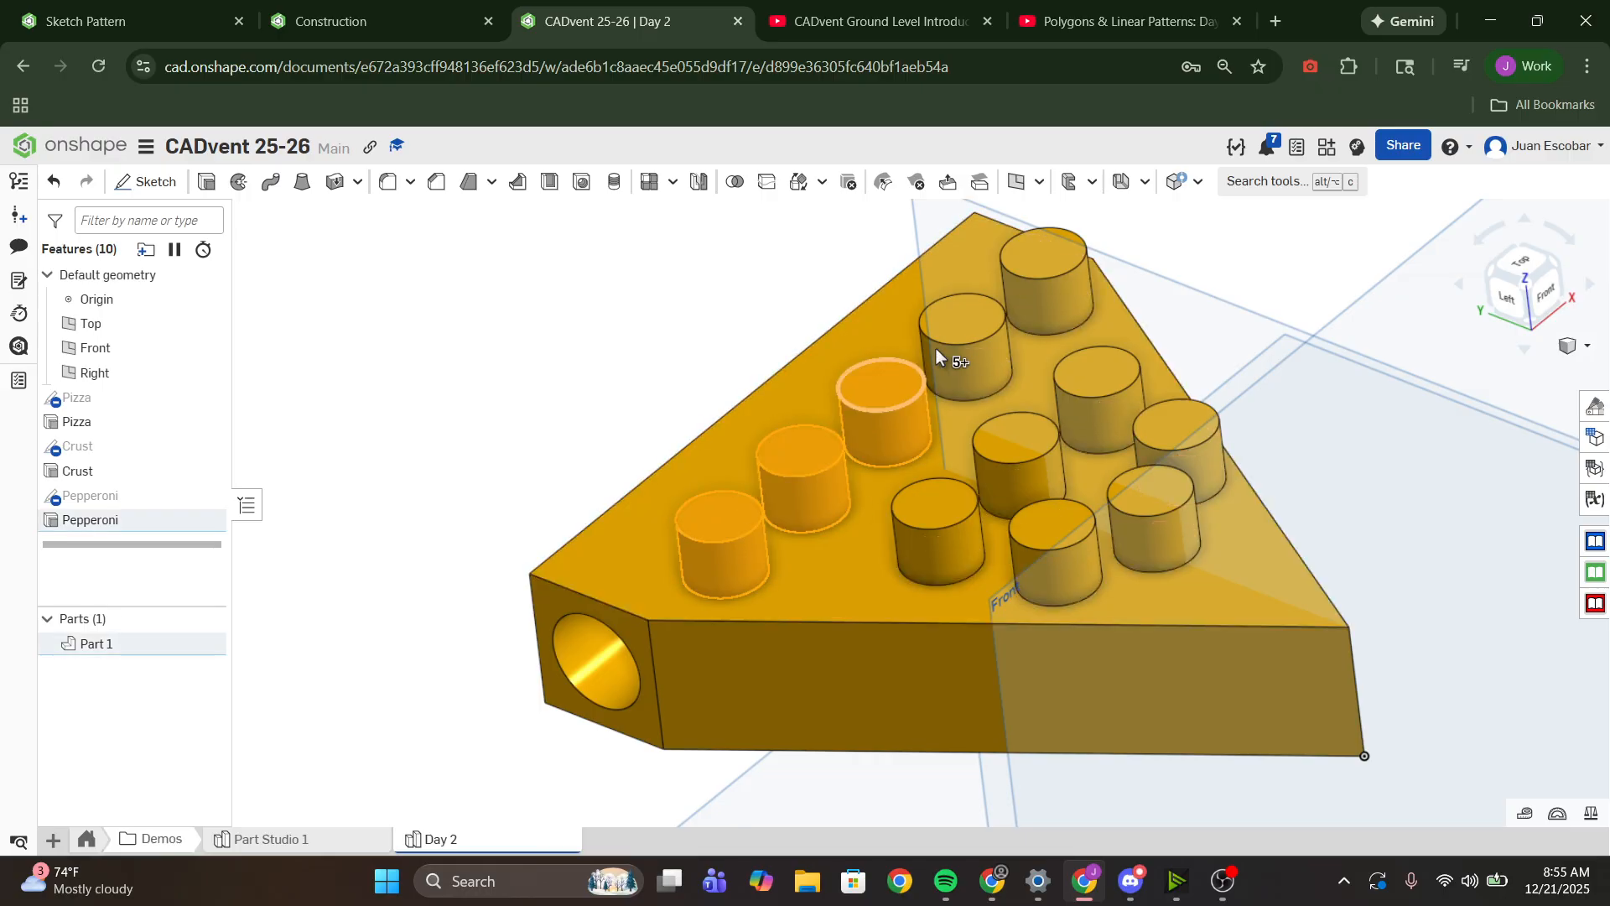
pyautogui.click(970, 332)
pyautogui.click(1048, 265)
pyautogui.click(1113, 388)
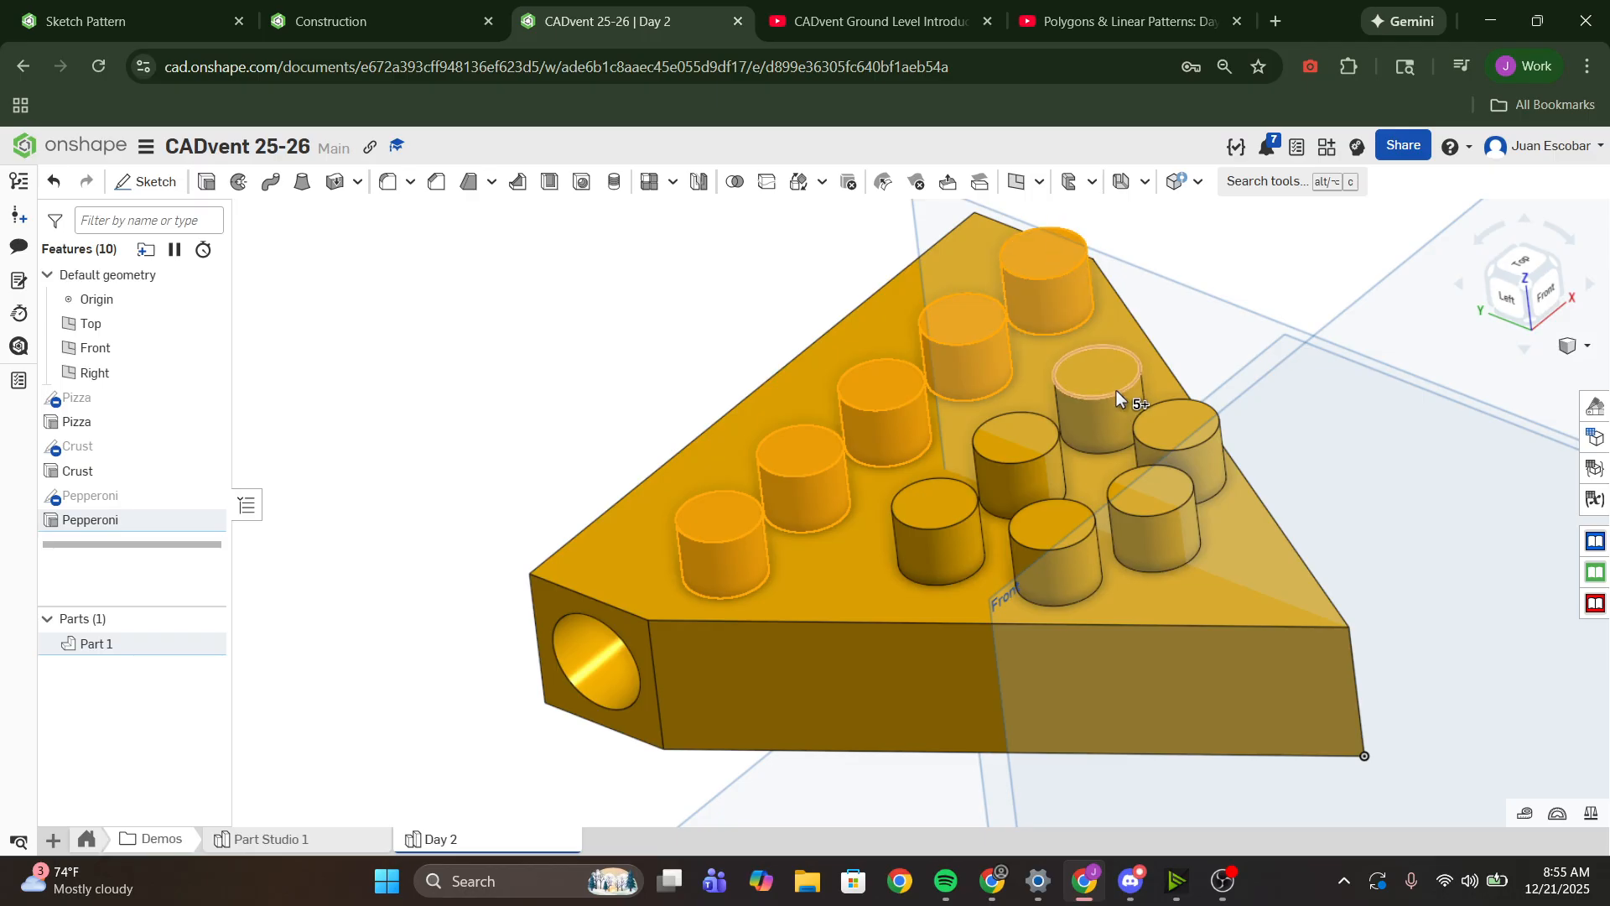
pyautogui.click(1028, 447)
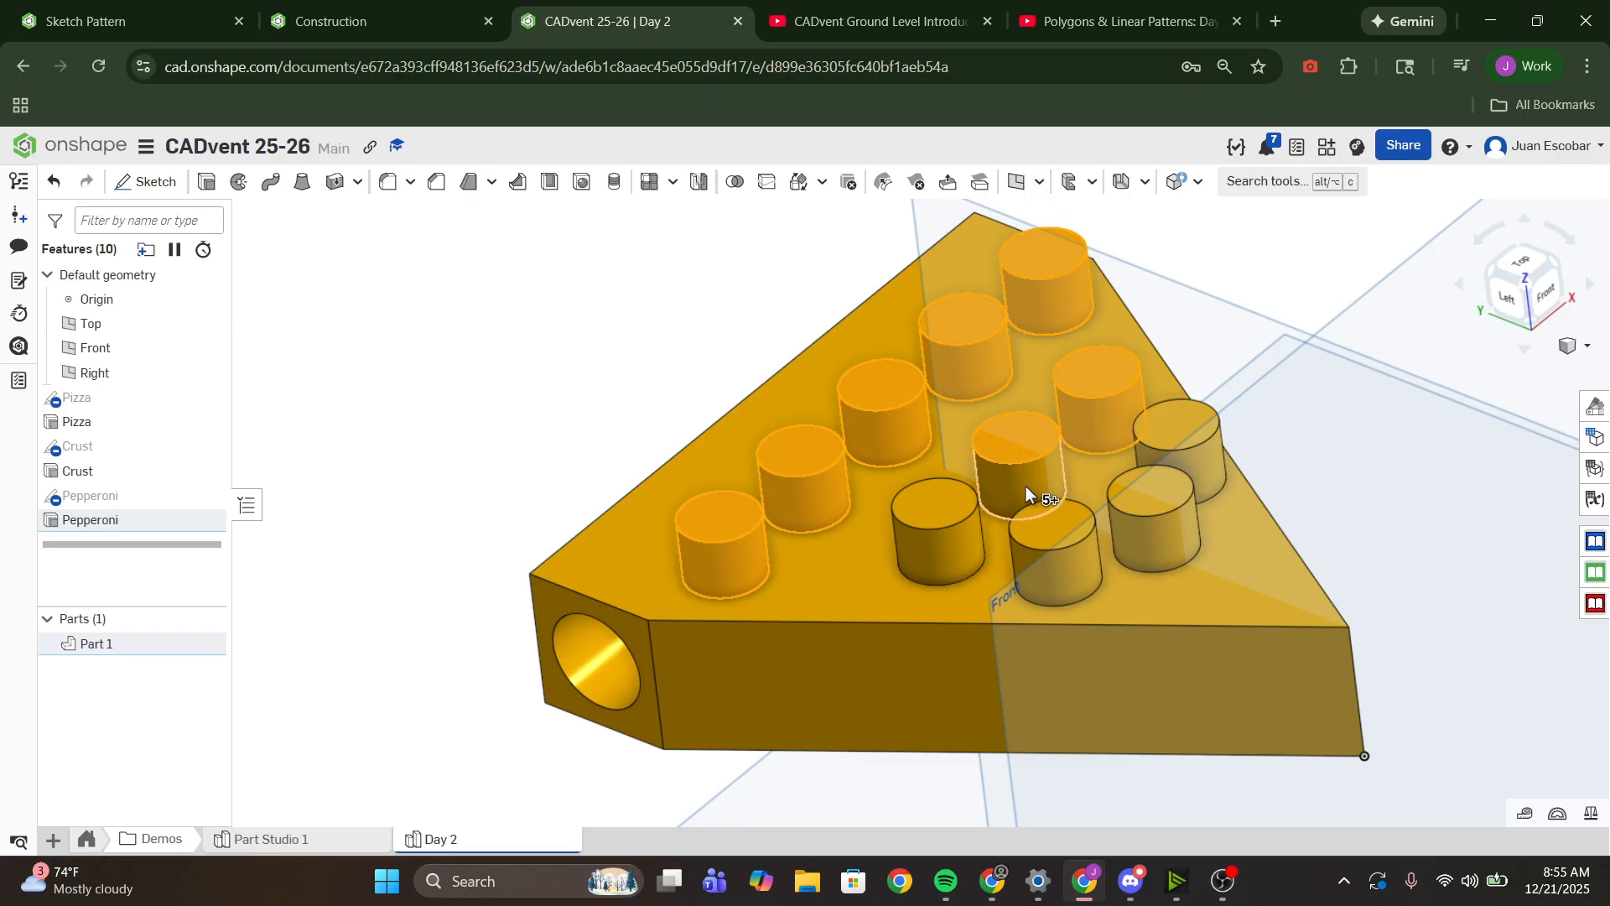
pyautogui.click(932, 522)
pyautogui.click(1060, 537)
pyautogui.click(1166, 503)
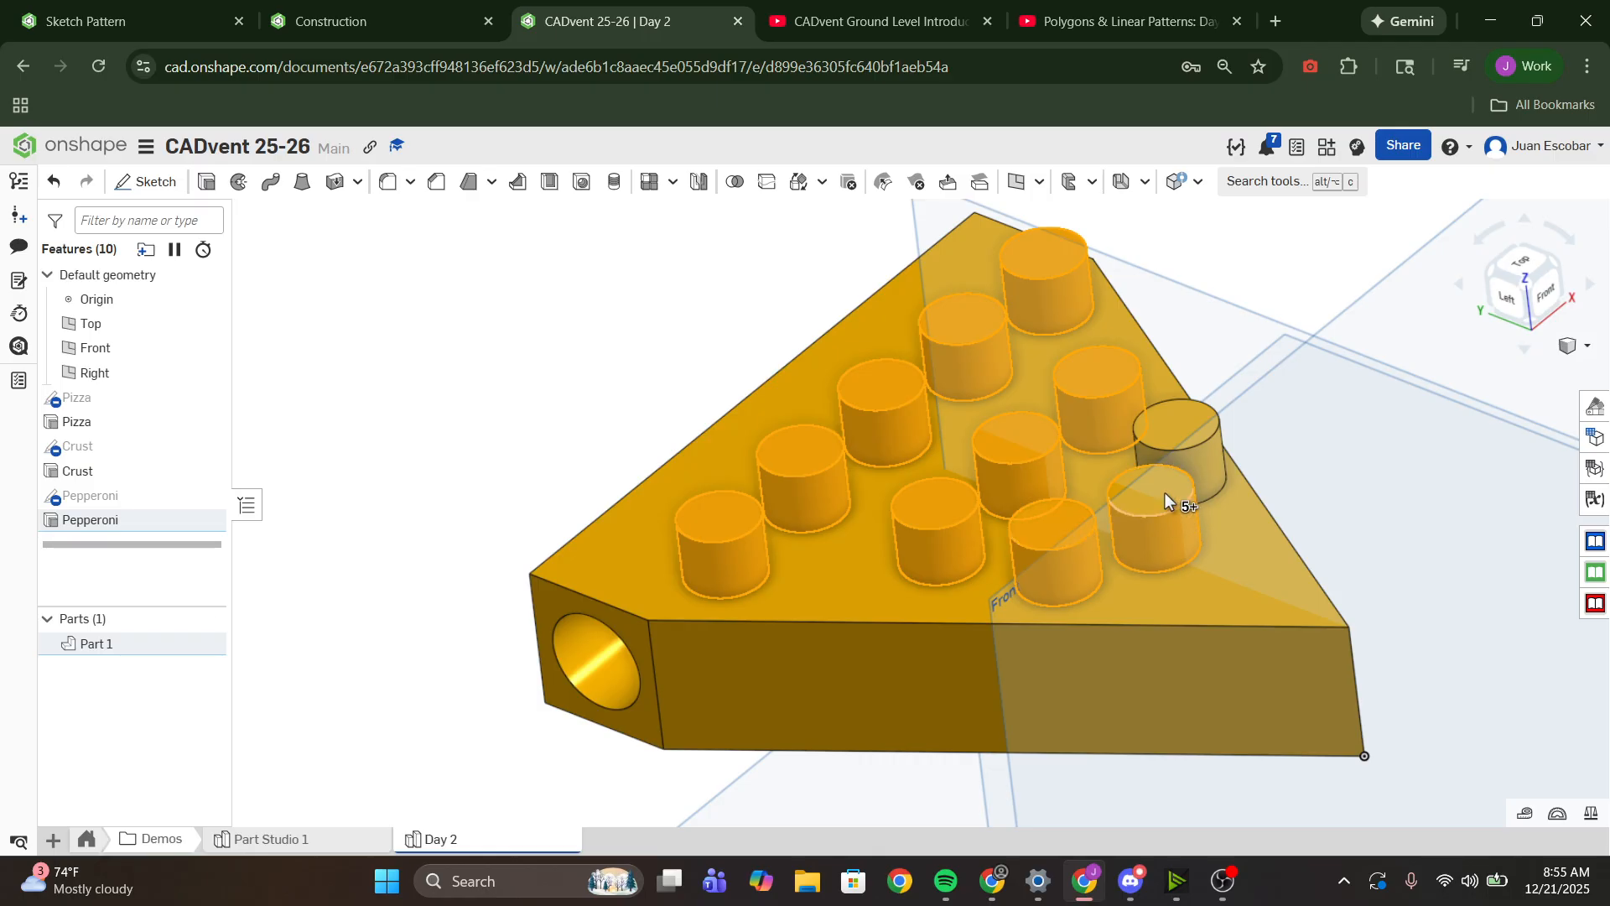
pyautogui.click(1186, 430)
pyautogui.rightClick(1199, 456)
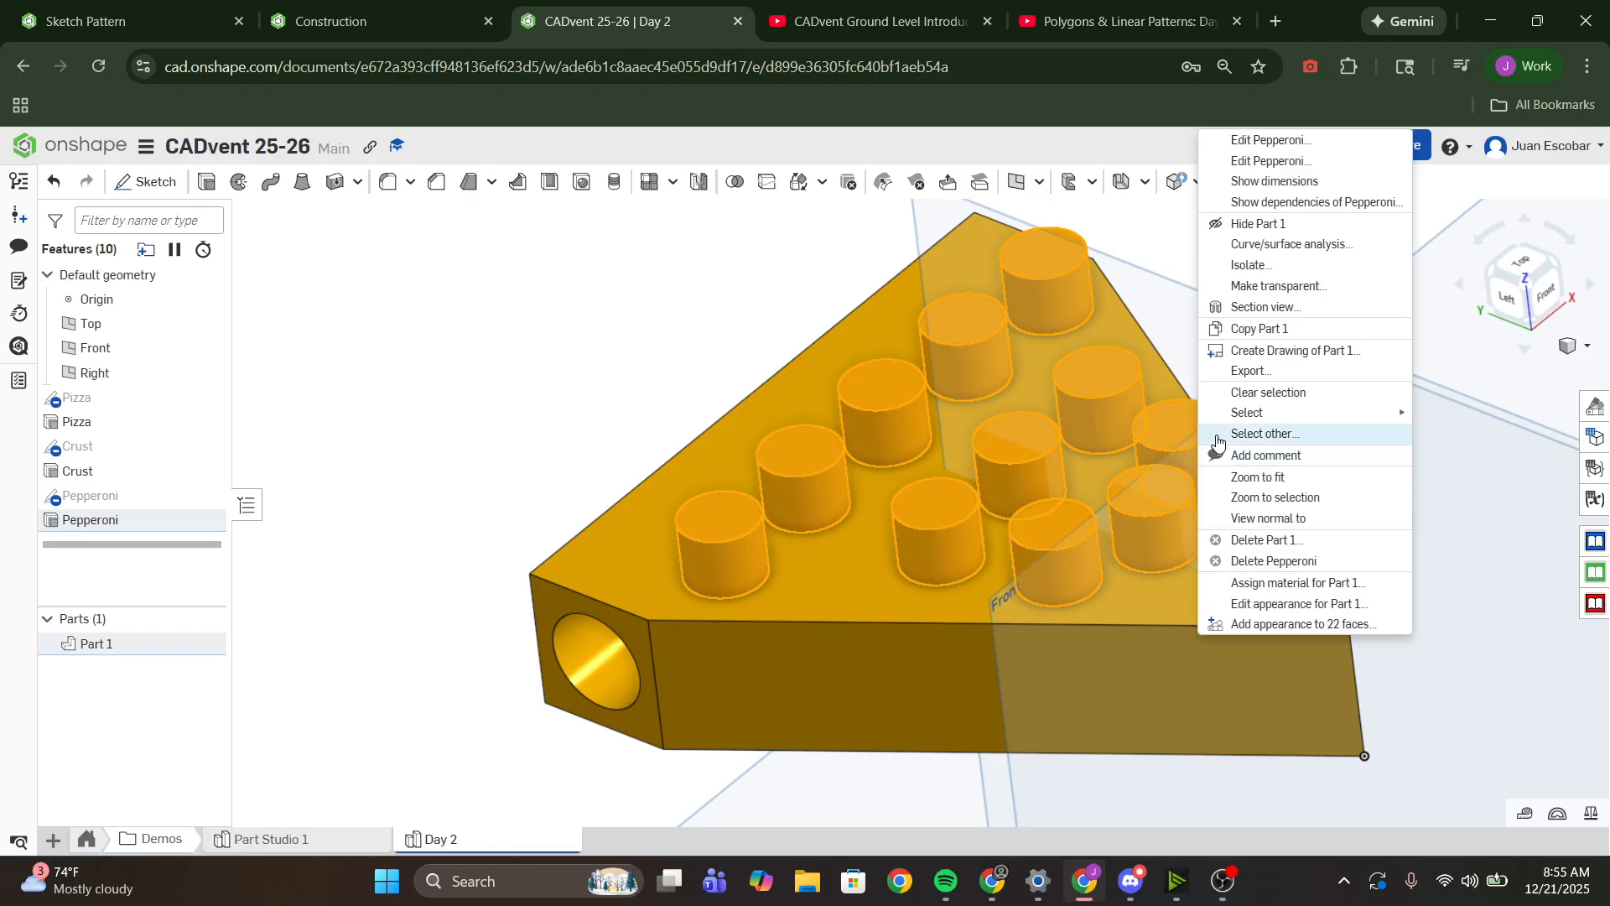
pyautogui.click(1296, 624)
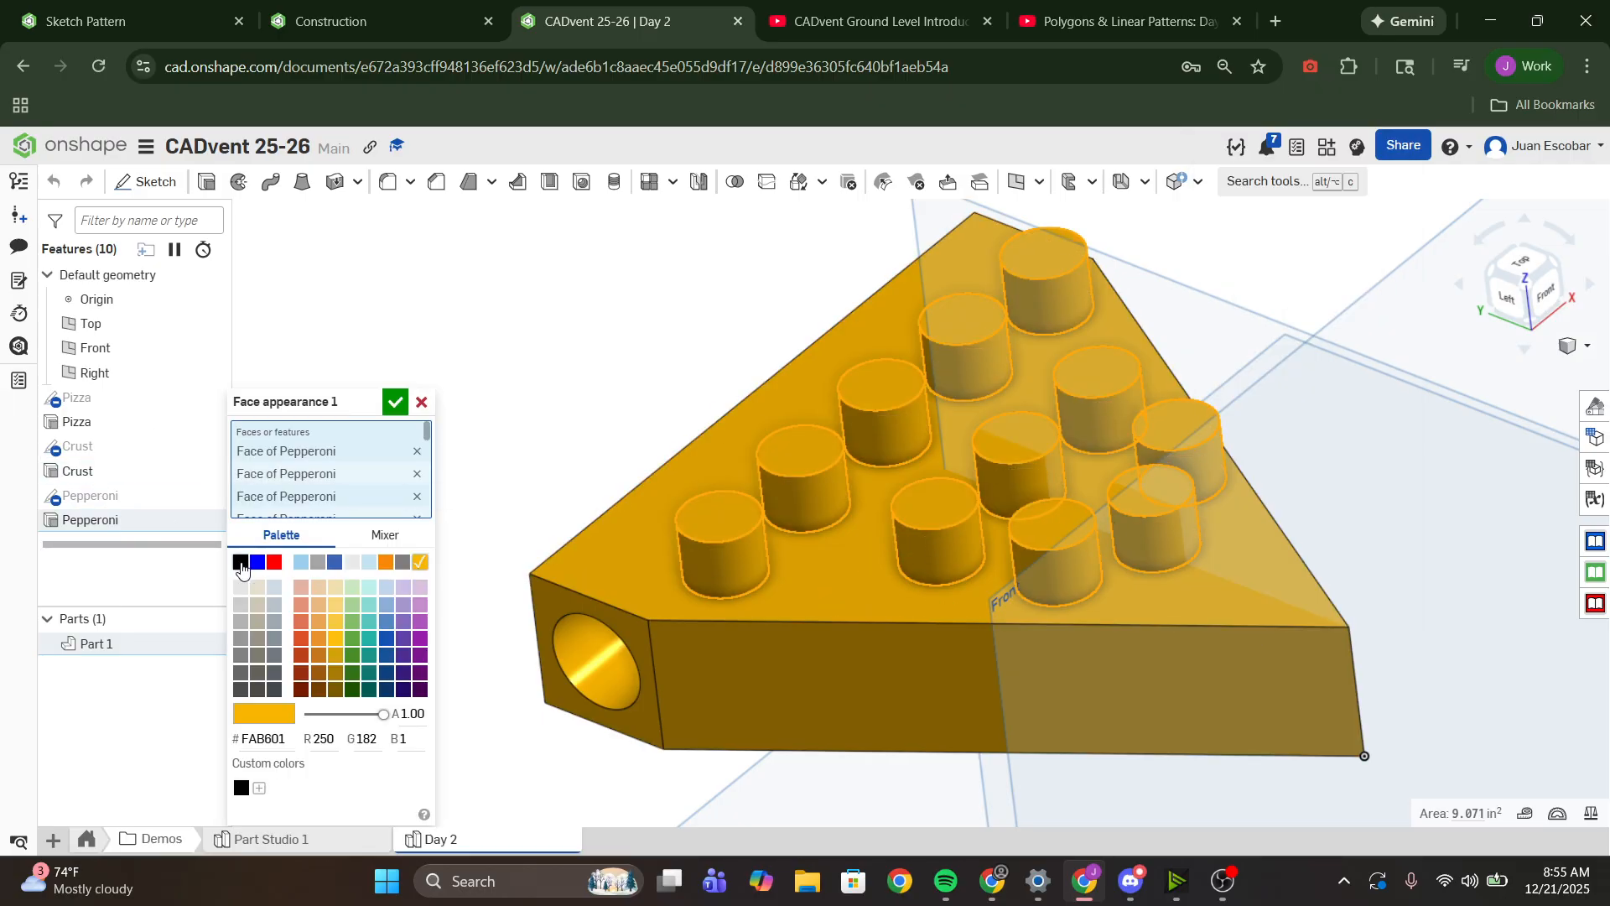
pyautogui.click(275, 562)
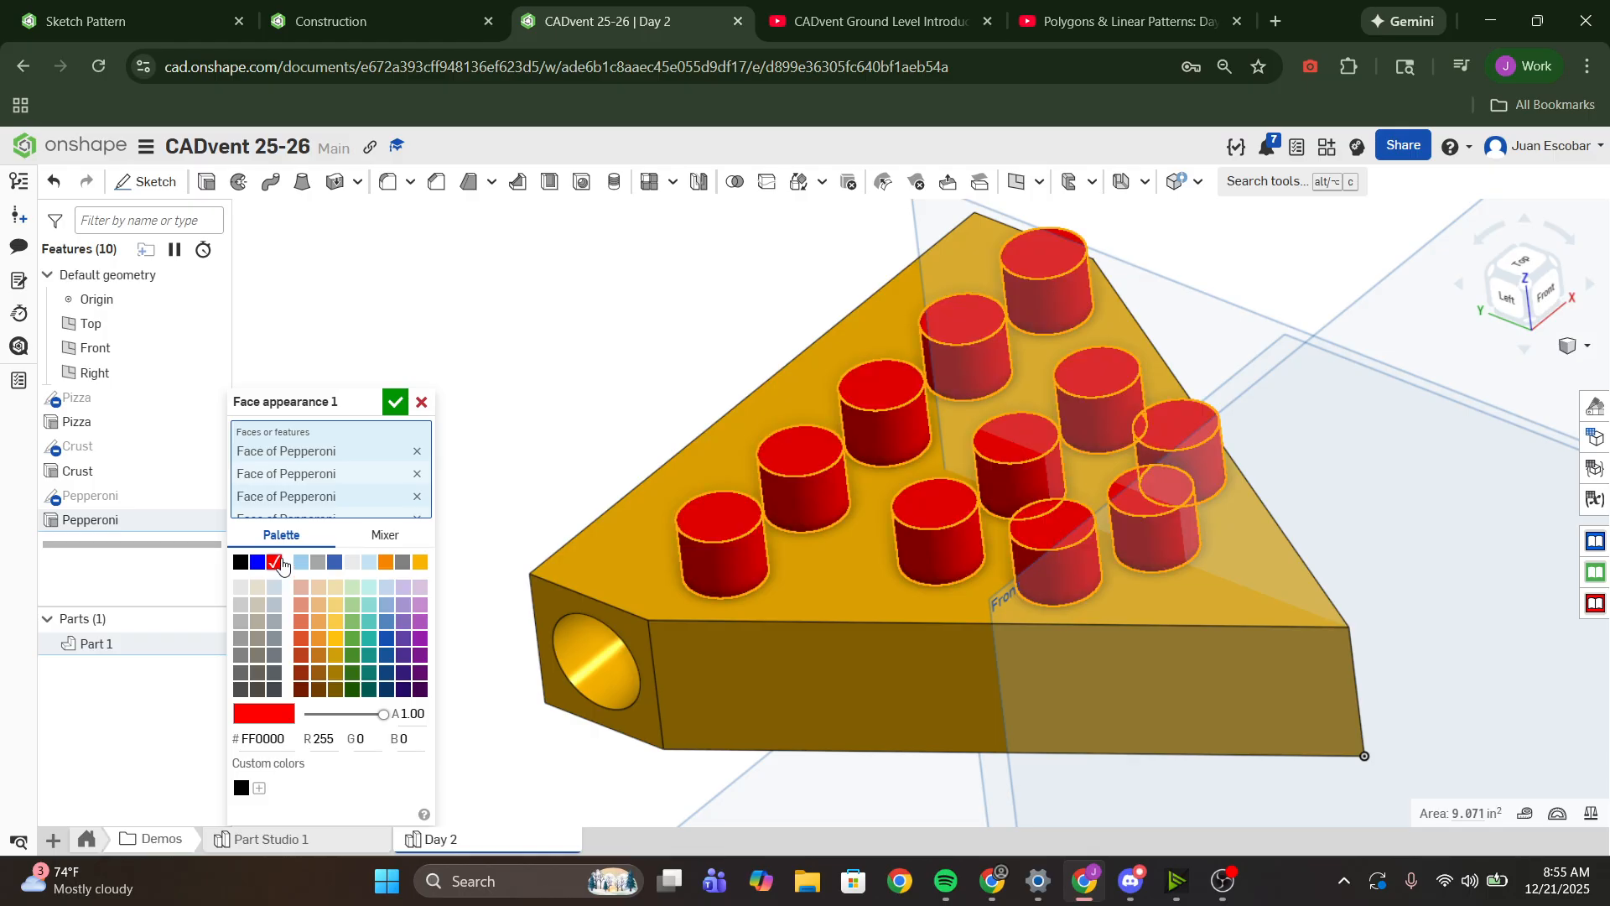
pyautogui.scroll(-5, 748, 607)
pyautogui.click(395, 402)
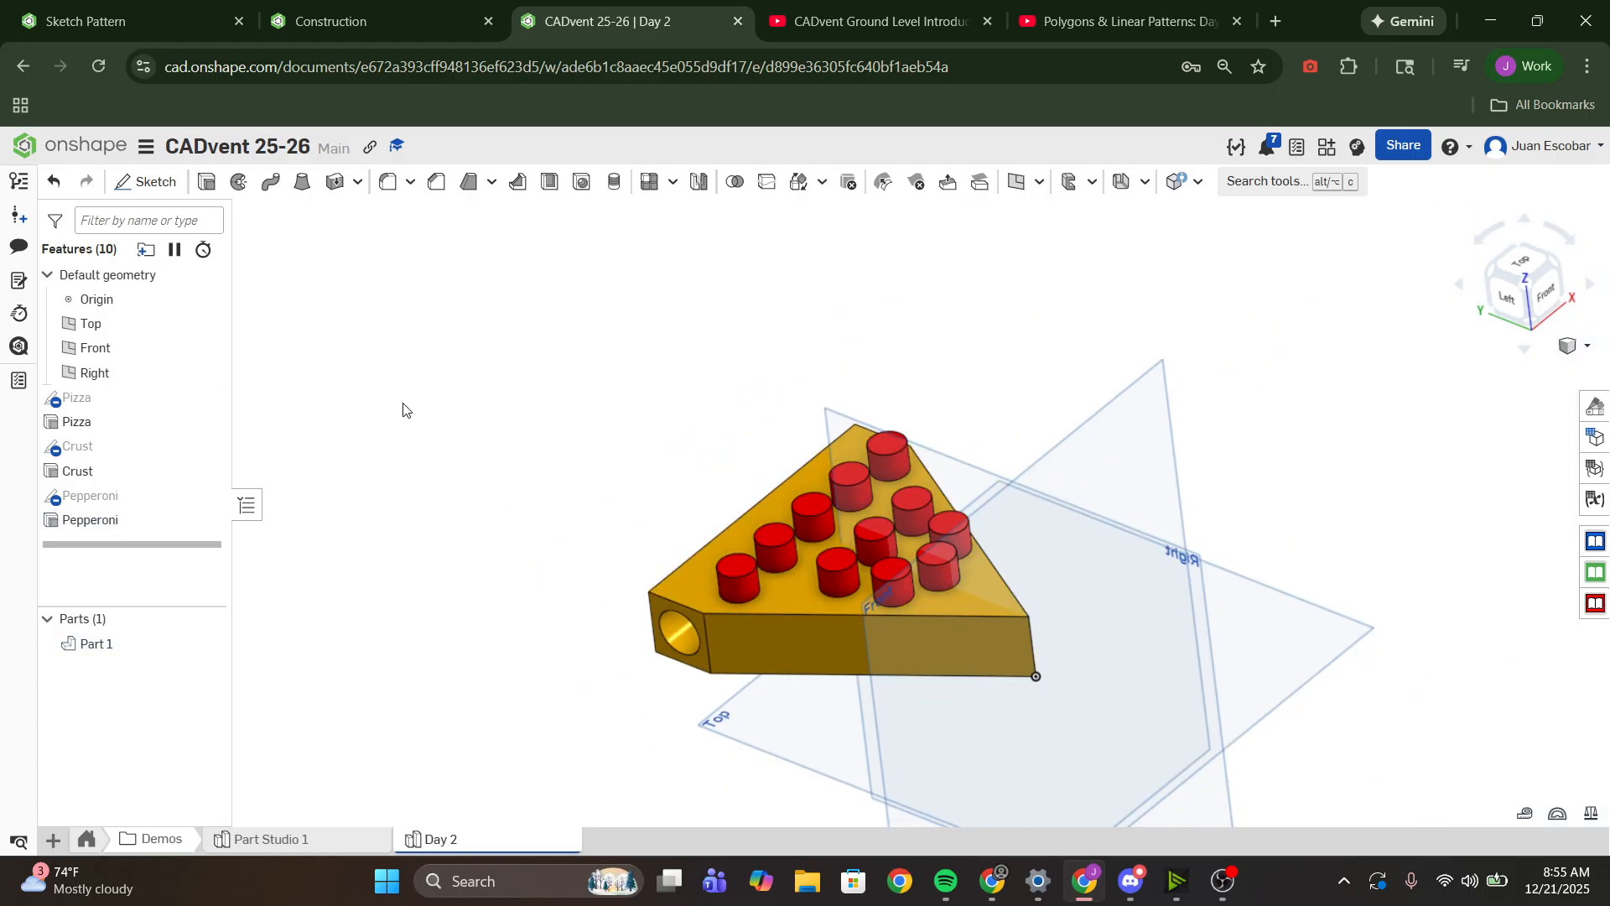
# - Review the appearances assigned to the part and its pepperoni faces, and view the colored slice
pyautogui.click(1594, 406)
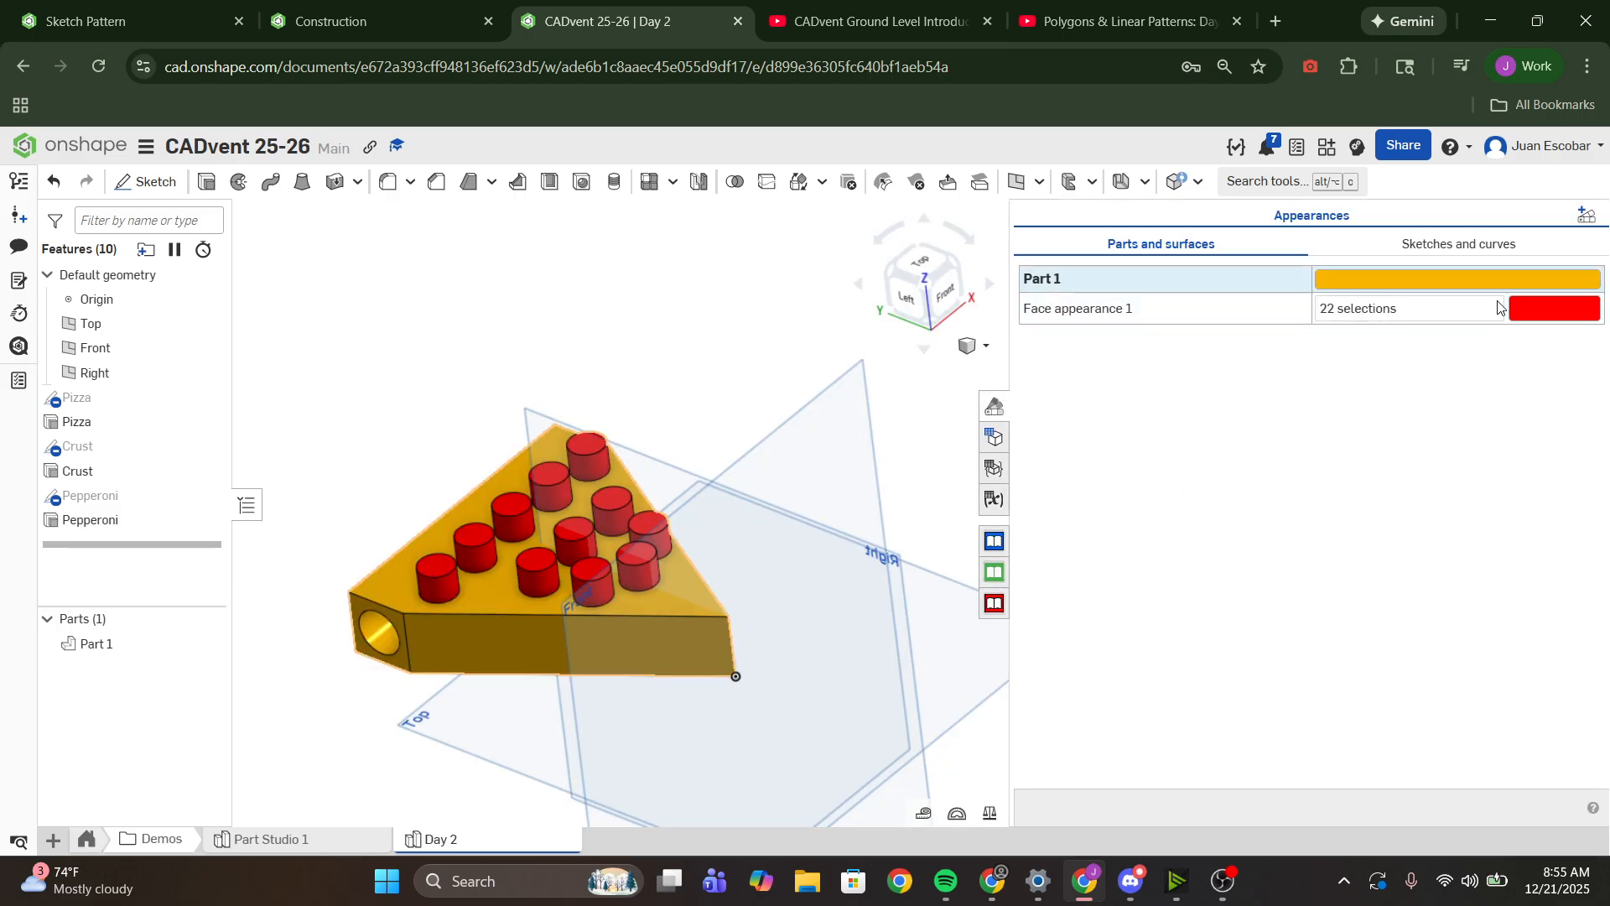
pyautogui.click(996, 407)
pyautogui.moveTo(832, 529); pyautogui.dragTo(697, 595, button='right')
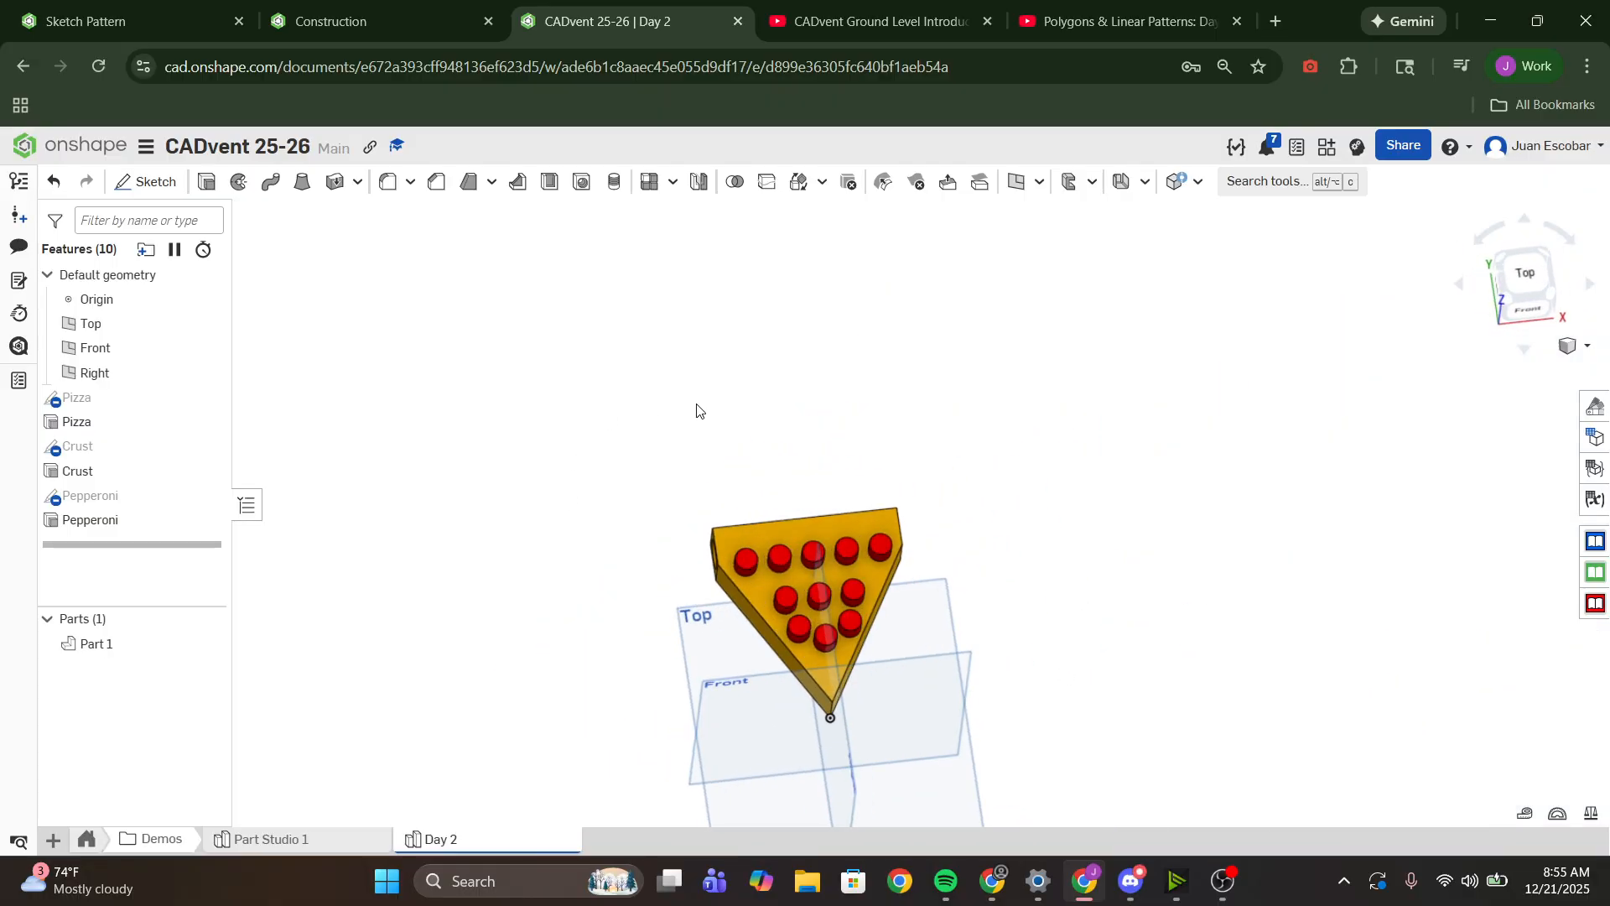
pyautogui.click(1224, 880)
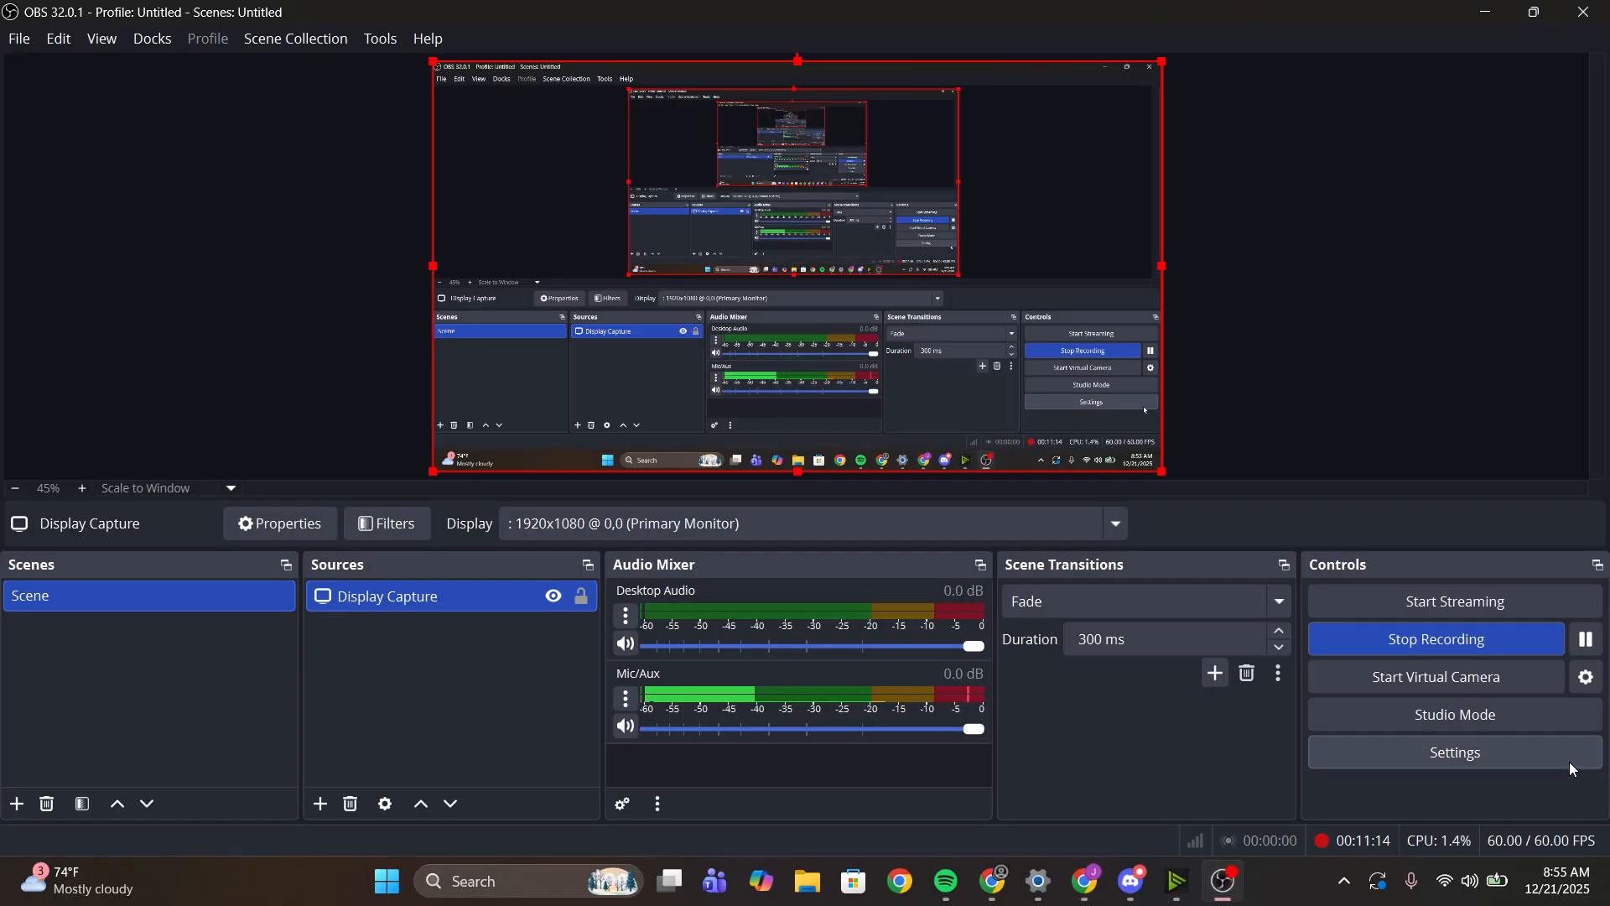